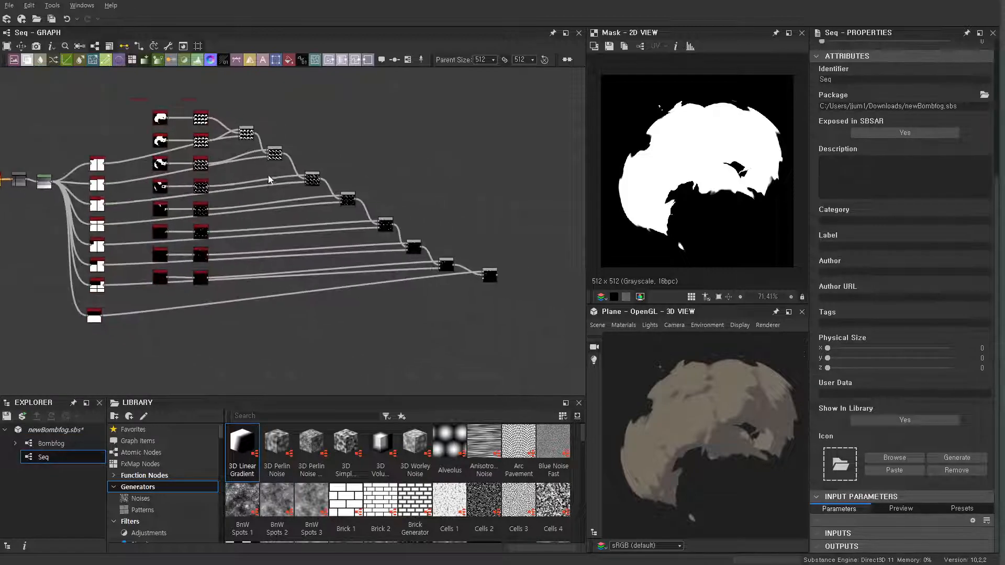
Select the final Subtract blend in the Seq graph, then open the Bombfog graph.
{"action": "left_click", "coordinate": [243, 126]}
{"action": "left_click", "coordinate": [534, 296]}
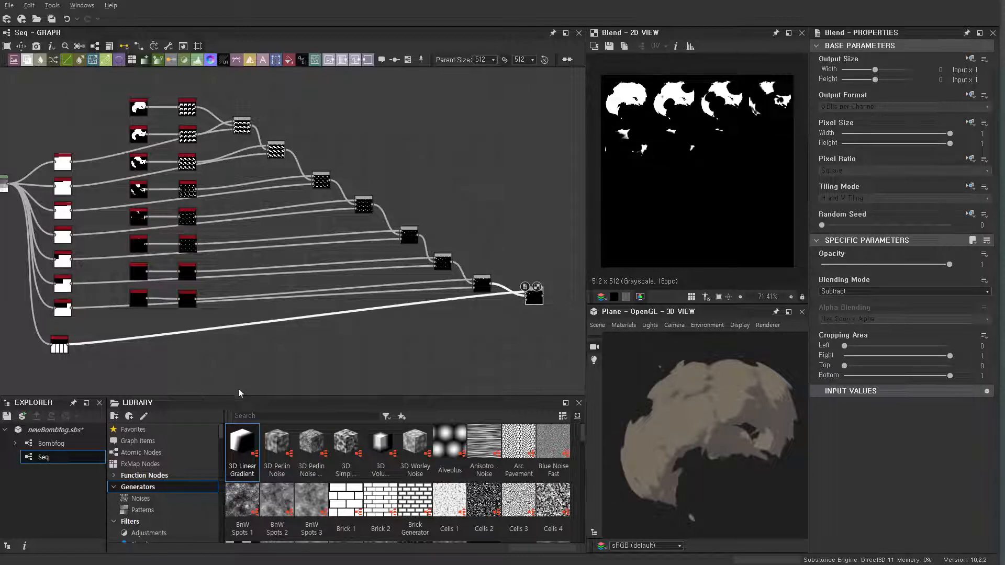
{"action": "left_click", "coordinate": [69, 445]}
{"action": "double_click", "coordinate": [68, 445]}
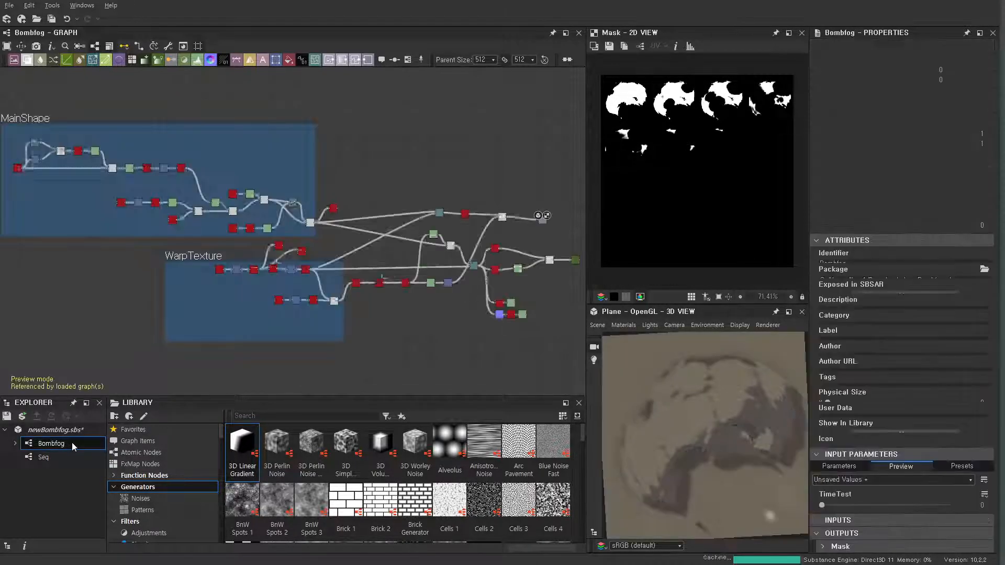
Assign the mask output to the 3D plane's Opacity channel and the brown Gradient Map to its Diffuse channel.
{"action": "scroll", "coordinate": [432, 228], "scroll_direction": "up", "scroll_amount": 6}
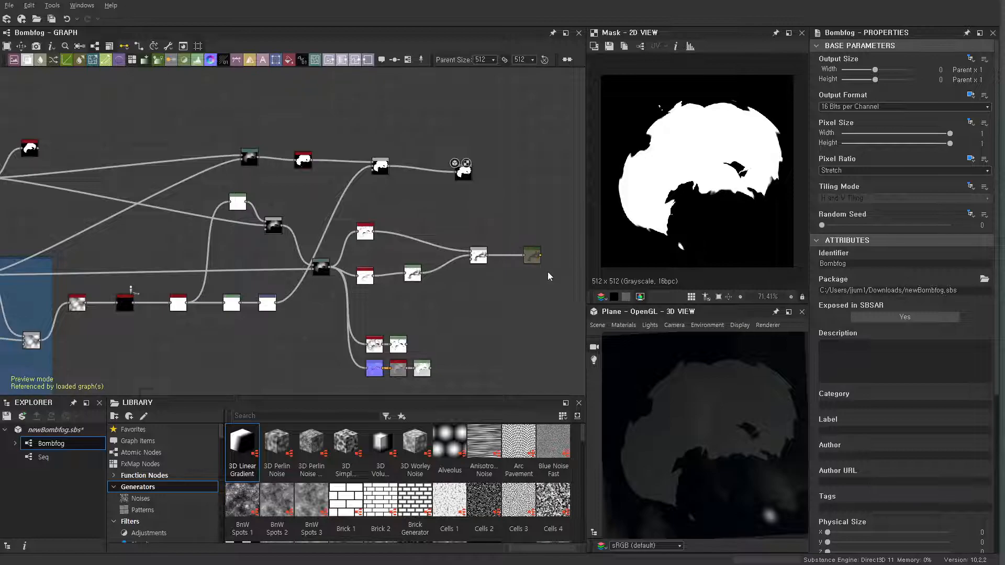
{"action": "left_click_drag", "start_coordinate": [464, 173], "coordinate": [747, 422]}
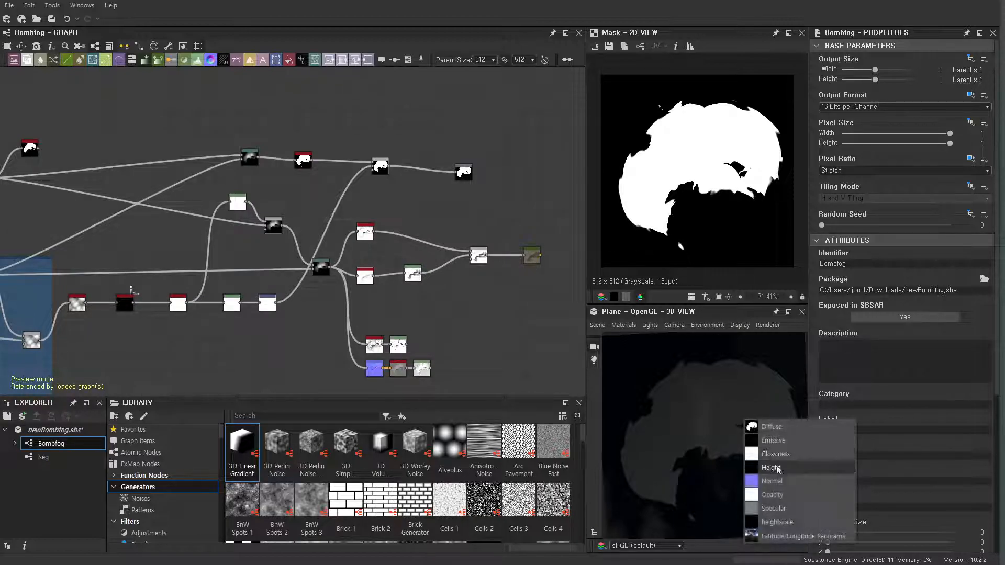
{"action": "left_click", "coordinate": [780, 502]}
{"action": "left_click_drag", "start_coordinate": [464, 173], "coordinate": [734, 396]}
{"action": "left_click", "coordinate": [776, 424]}
Preview the Multiply Blend that feeds the Warp node and the Ambient Occlusion node connected after the Warp.
{"action": "middle_click_drag", "start_coordinate": [459, 343], "coordinate": [469, 314]}
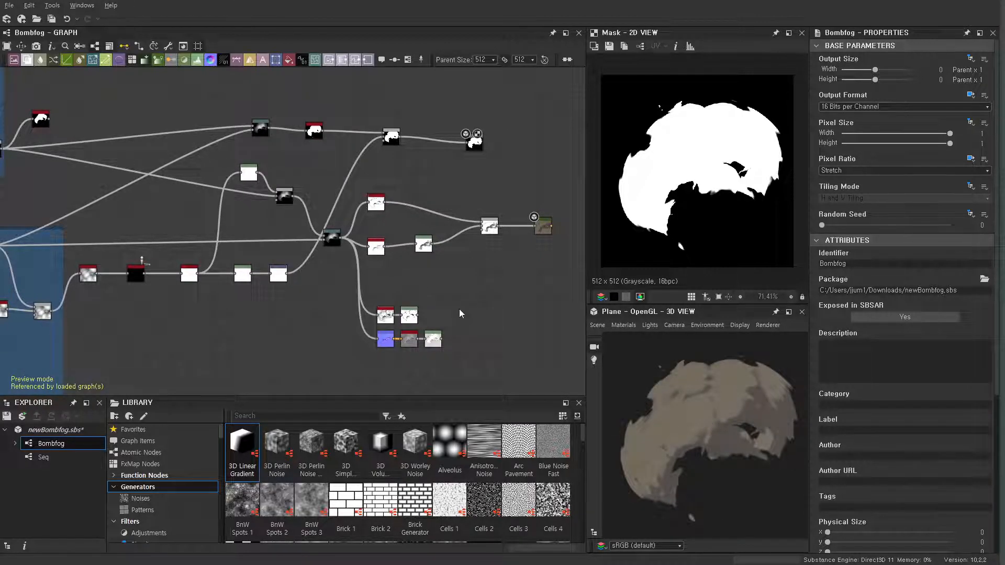
{"action": "scroll", "coordinate": [290, 206], "scroll_direction": "up", "scroll_amount": 6}
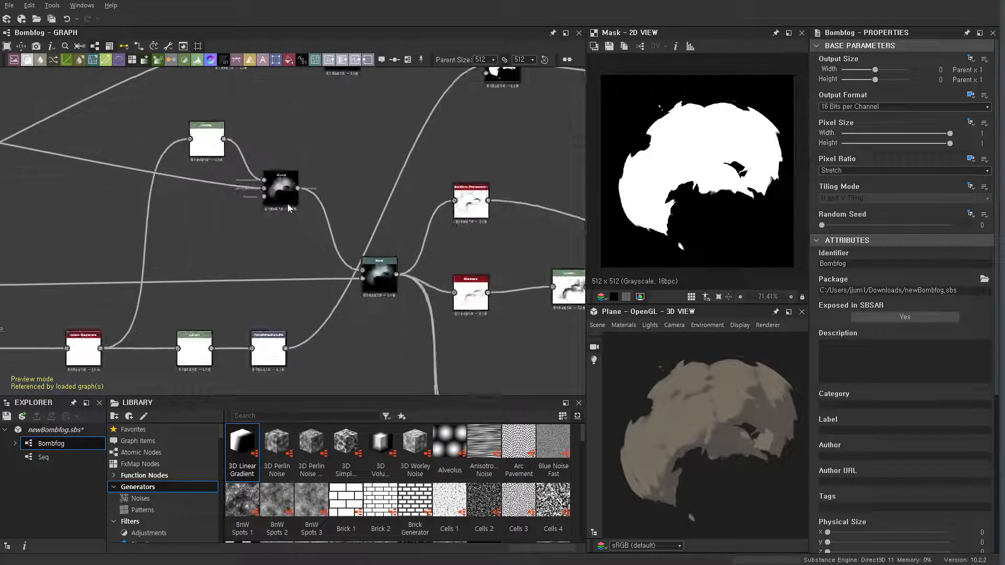
{"action": "double_click", "coordinate": [288, 176]}
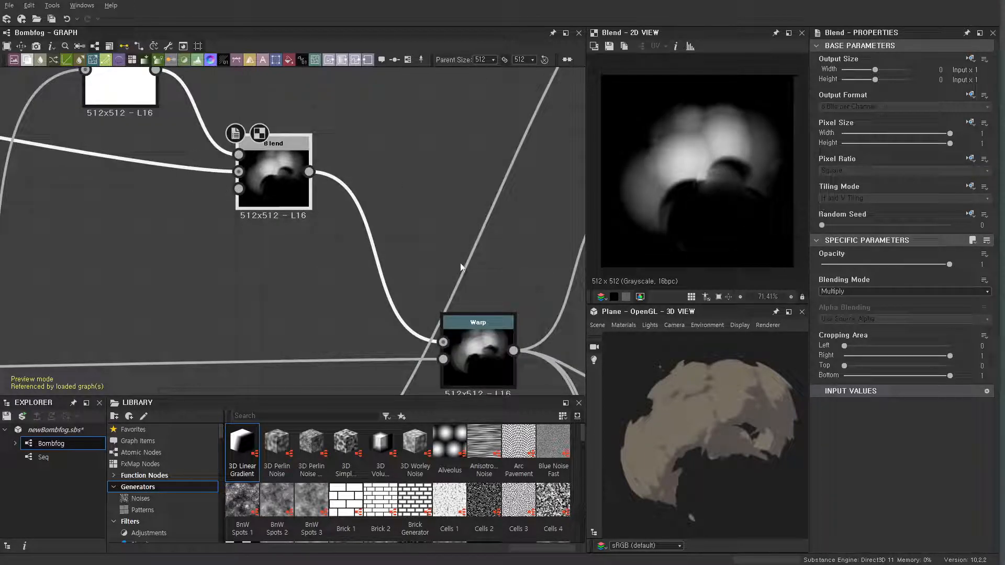
{"action": "scroll", "coordinate": [337, 226], "scroll_direction": "down", "scroll_amount": 6}
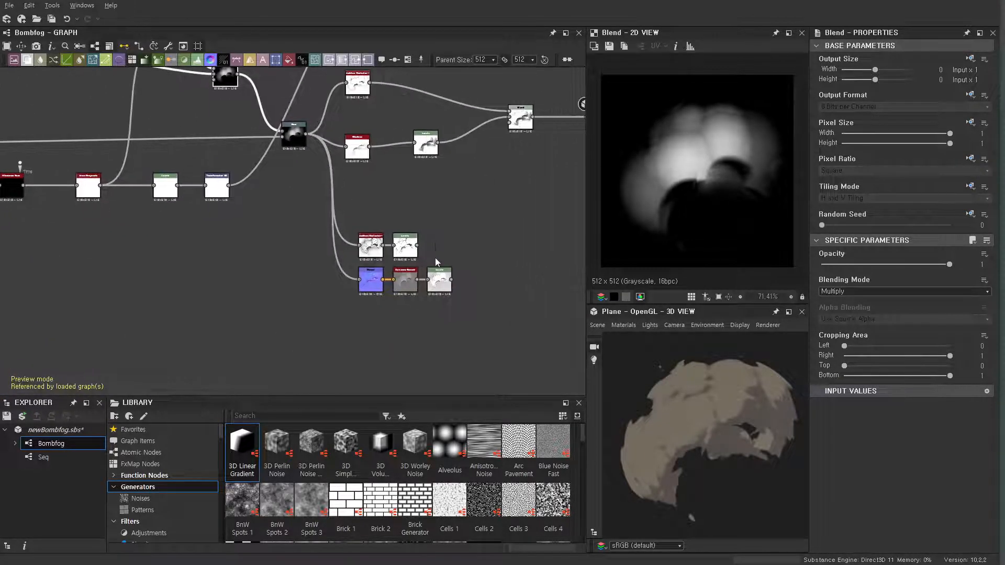
{"action": "scroll", "coordinate": [371, 245], "scroll_direction": "up", "scroll_amount": 8}
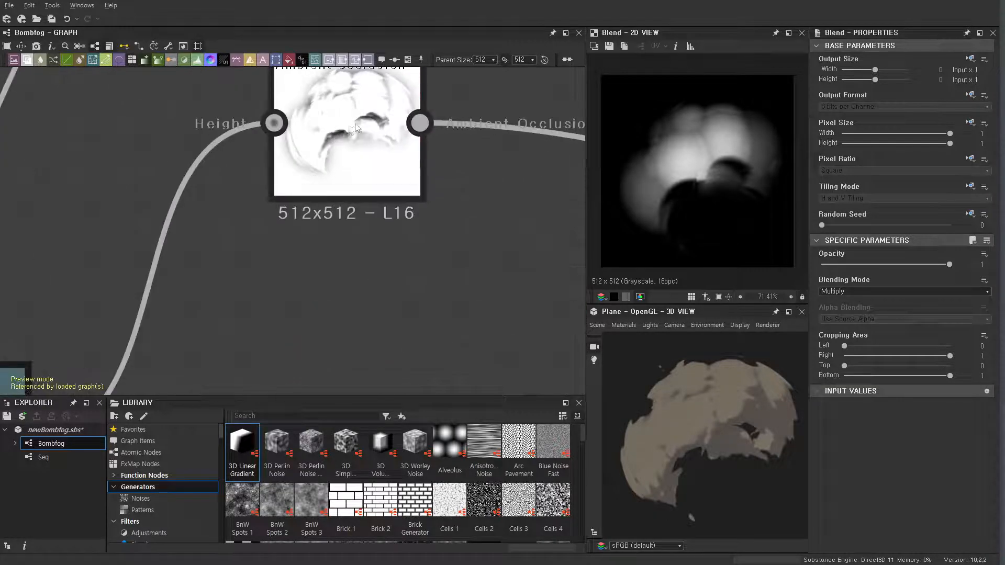
{"action": "double_click", "coordinate": [354, 127]}
{"action": "scroll", "coordinate": [387, 168], "scroll_direction": "down", "scroll_amount": 3}
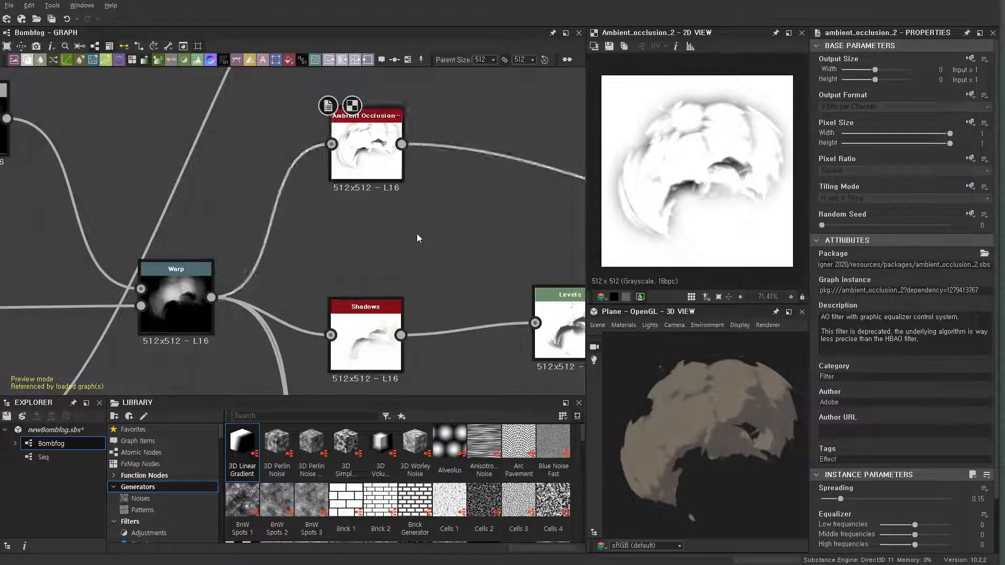
{"action": "scroll", "coordinate": [399, 201], "scroll_direction": "up", "scroll_amount": 2}
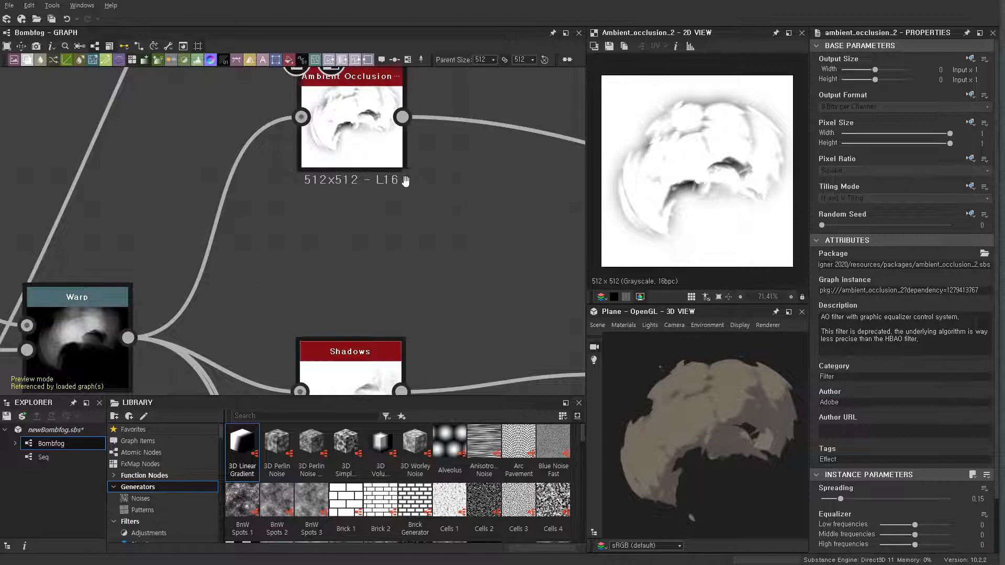
{"action": "middle_click_drag", "start_coordinate": [409, 180], "coordinate": [381, 219]}
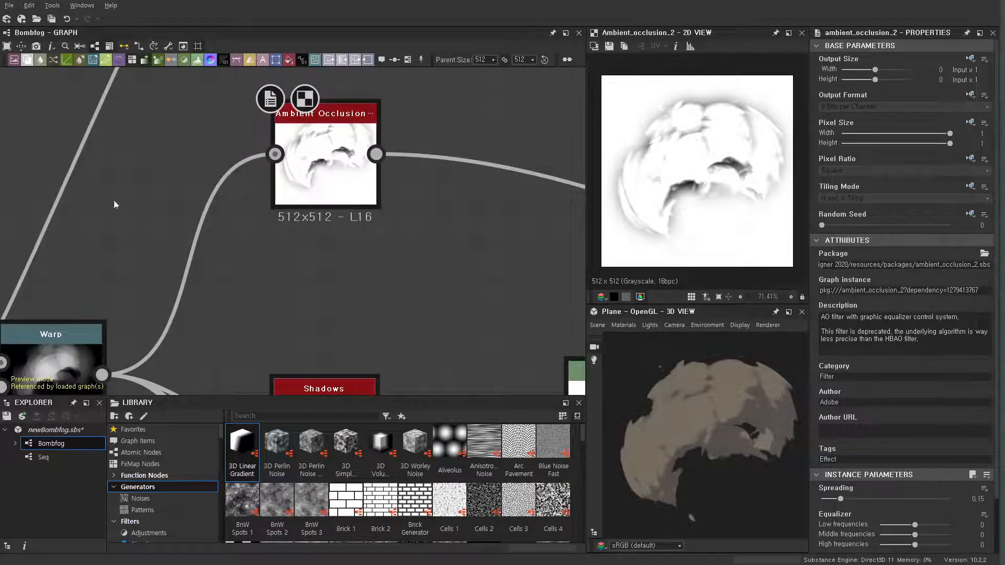
Add an Ambient Occlusion (HBAO) node fed by the Warp output and compare its preview with the existing Ambient Occlusion node.
{"action": "key", "text": "space"}
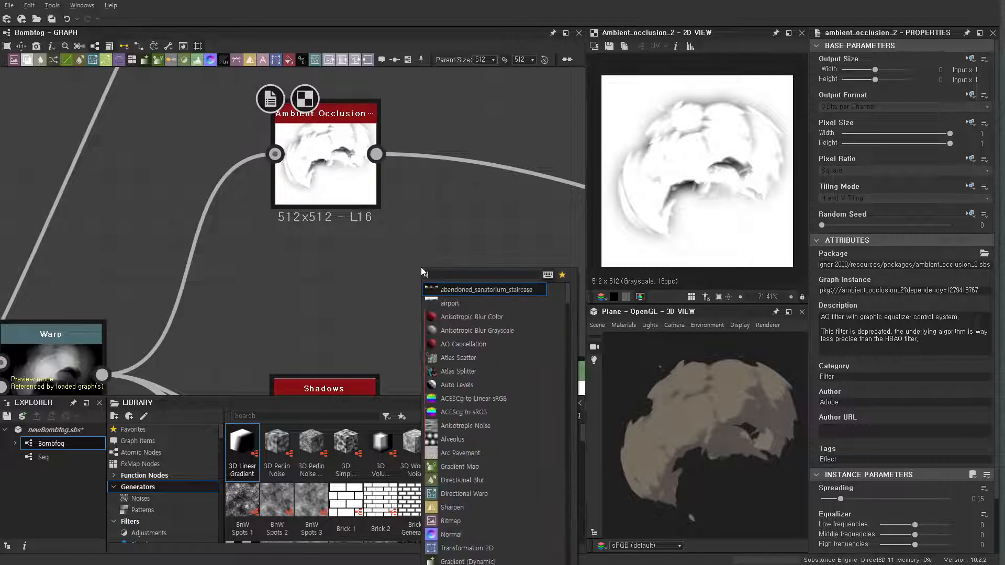
{"action": "type", "text": "ambi"}
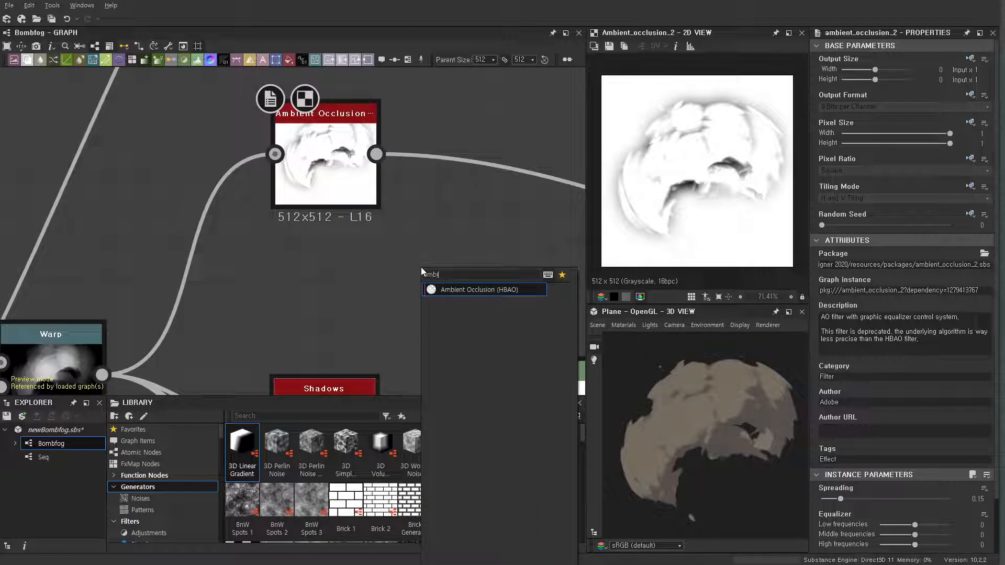
{"action": "left_click", "coordinate": [437, 294]}
{"action": "left_click_drag", "start_coordinate": [102, 374], "coordinate": [359, 293]}
{"action": "double_click", "coordinate": [329, 152]}
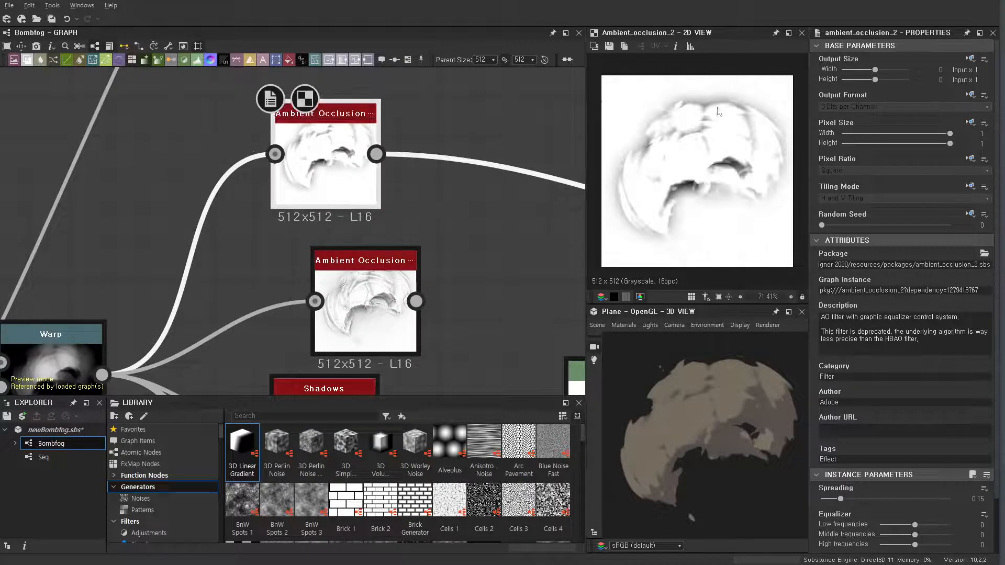
{"action": "double_click", "coordinate": [350, 281]}
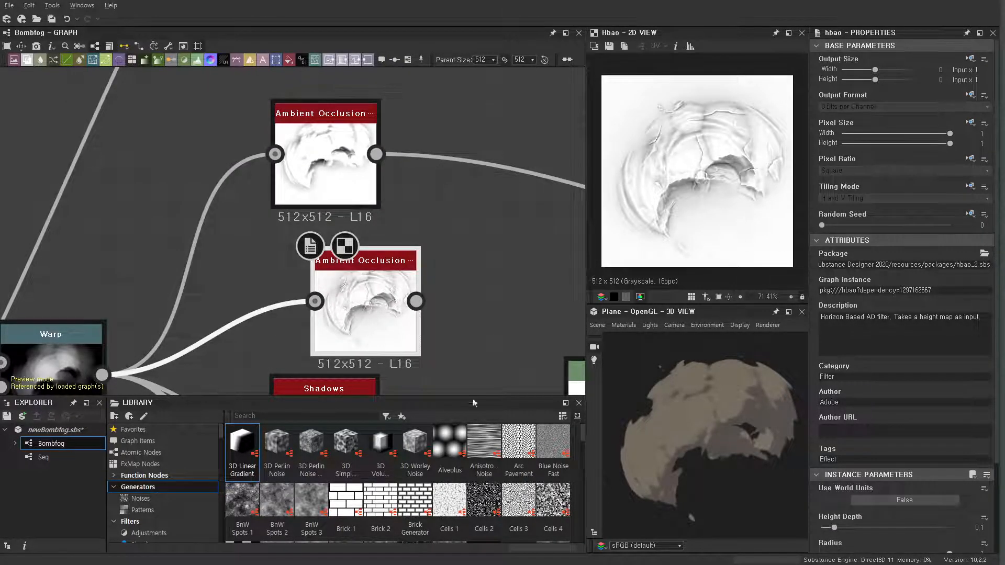
Delete the Ambient Occlusion (HBAO) node from the graph.
{"action": "scroll", "coordinate": [487, 388], "scroll_direction": "down", "scroll_amount": 2}
{"action": "scroll", "coordinate": [470, 203], "scroll_direction": "up", "scroll_amount": 4}
{"action": "key", "text": "Delete"}
{"action": "scroll", "coordinate": [326, 252], "scroll_direction": "down", "scroll_amount": 2}
Preview the Ambient Occlusion and Shadows nodes fed by the Warp, and the Levels node that follows Shadows.
{"action": "double_click", "coordinate": [312, 156]}
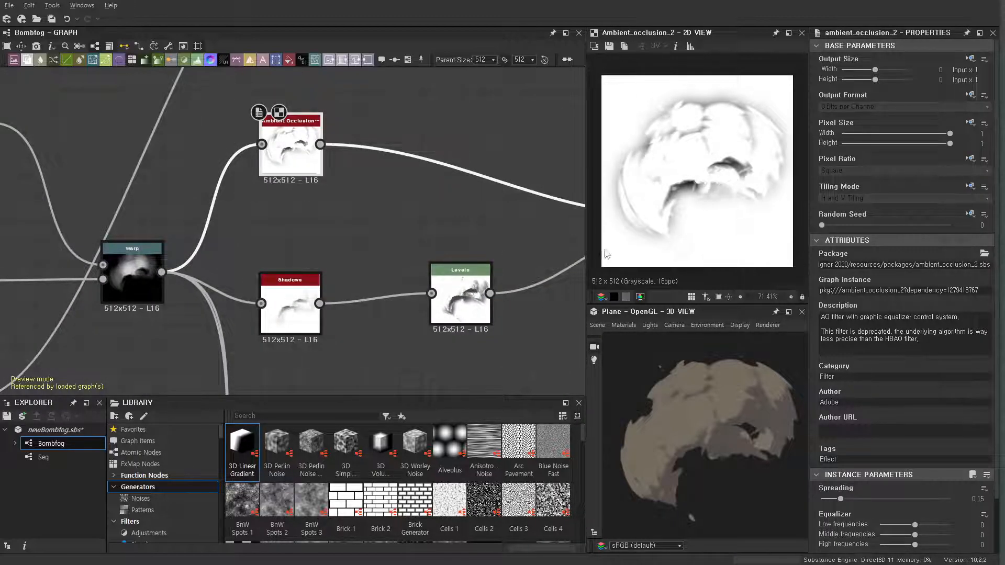
{"action": "double_click", "coordinate": [291, 306]}
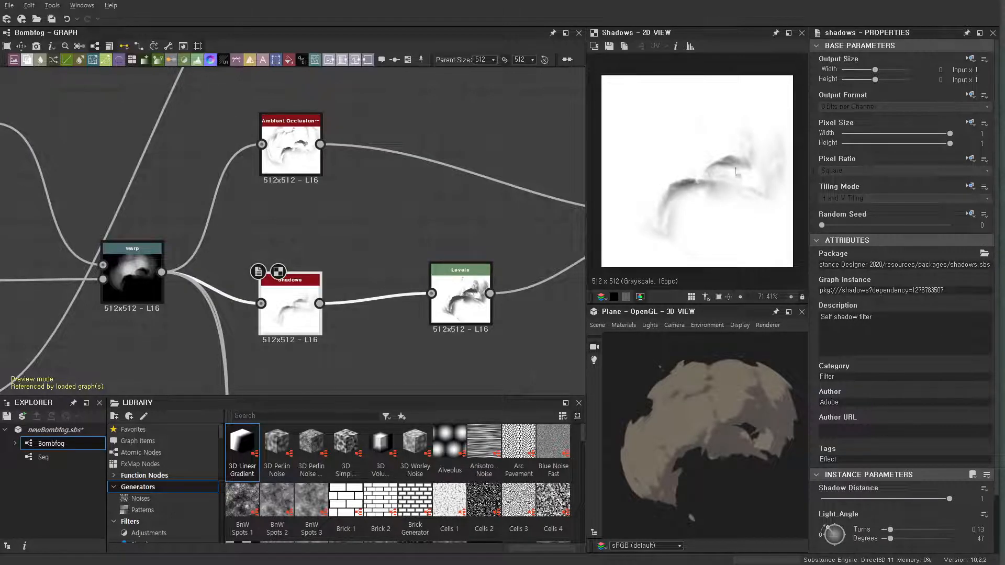
{"action": "scroll", "coordinate": [416, 256], "scroll_direction": "down", "scroll_amount": 3}
{"action": "middle_click_drag", "start_coordinate": [414, 256], "coordinate": [422, 213]}
{"action": "scroll", "coordinate": [399, 233], "scroll_direction": "up", "scroll_amount": 2}
{"action": "left_click_drag", "start_coordinate": [359, 231], "coordinate": [360, 215]}
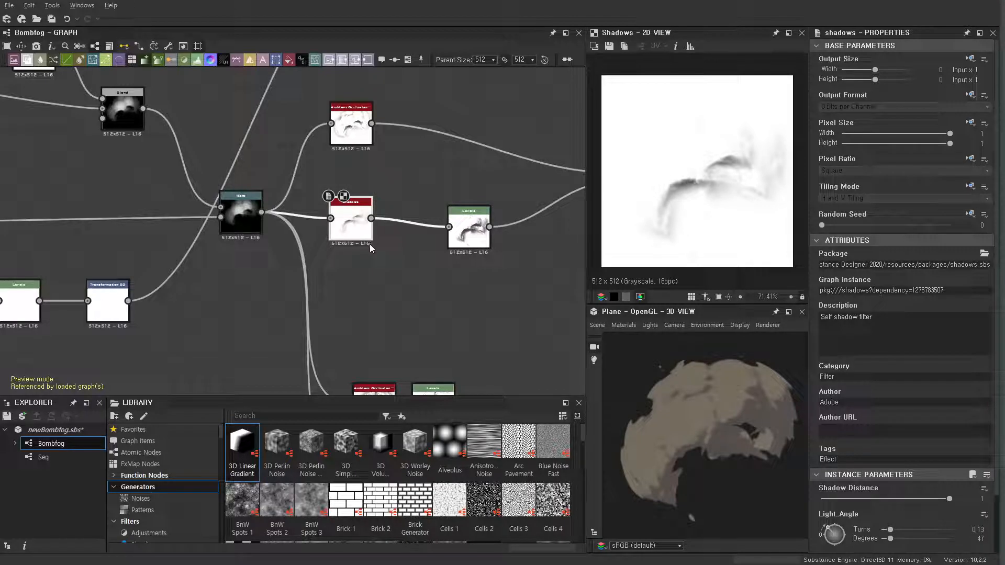
{"action": "double_click", "coordinate": [368, 139]}
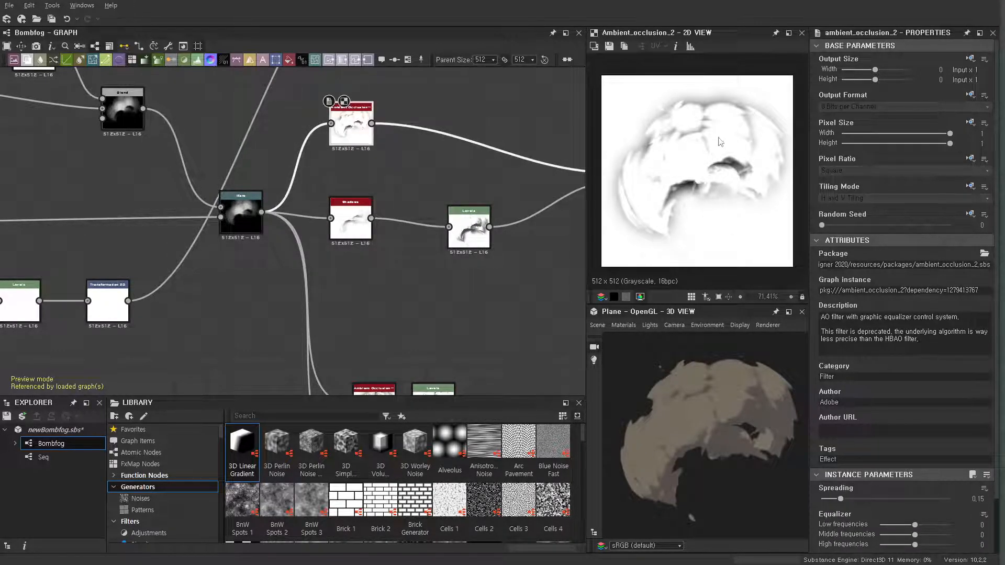
{"action": "middle_click_drag", "start_coordinate": [371, 337], "coordinate": [368, 219]}
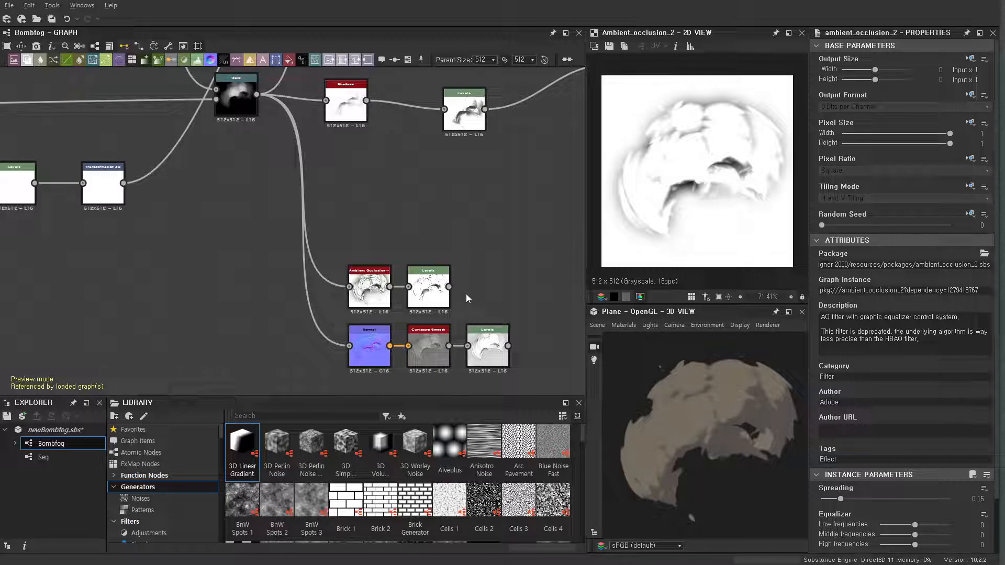
{"action": "middle_click_drag", "start_coordinate": [469, 181], "coordinate": [336, 262]}
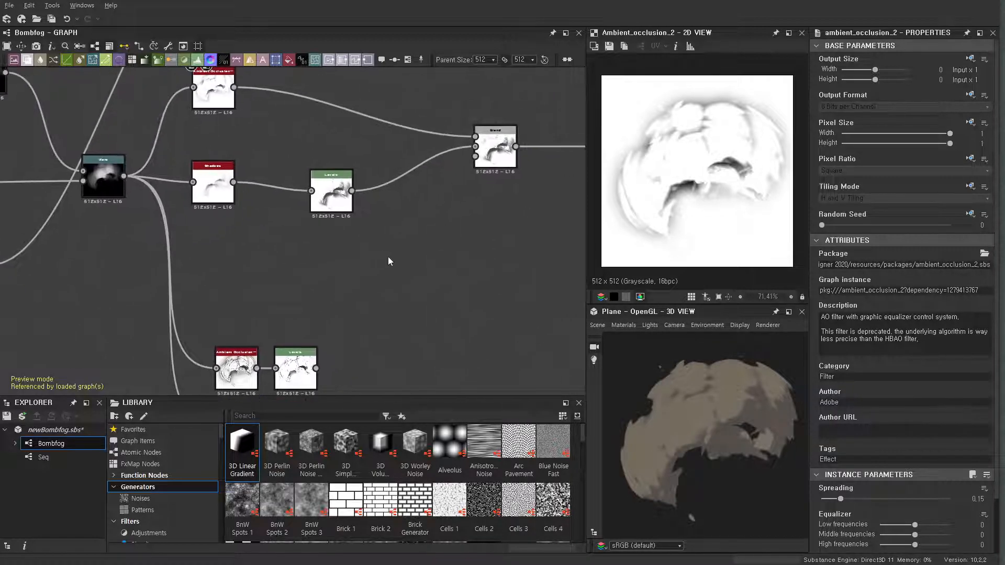
{"action": "mouse_move", "coordinate": [248, 266]}
{"action": "middle_mouse_down"}
{"action": "mouse_move", "coordinate": [269, 274]}
{"action": "mouse_move", "coordinate": [245, 262]}
{"action": "middle_mouse_up"}
{"action": "scroll", "coordinate": [319, 240], "scroll_direction": "up", "scroll_amount": 1}
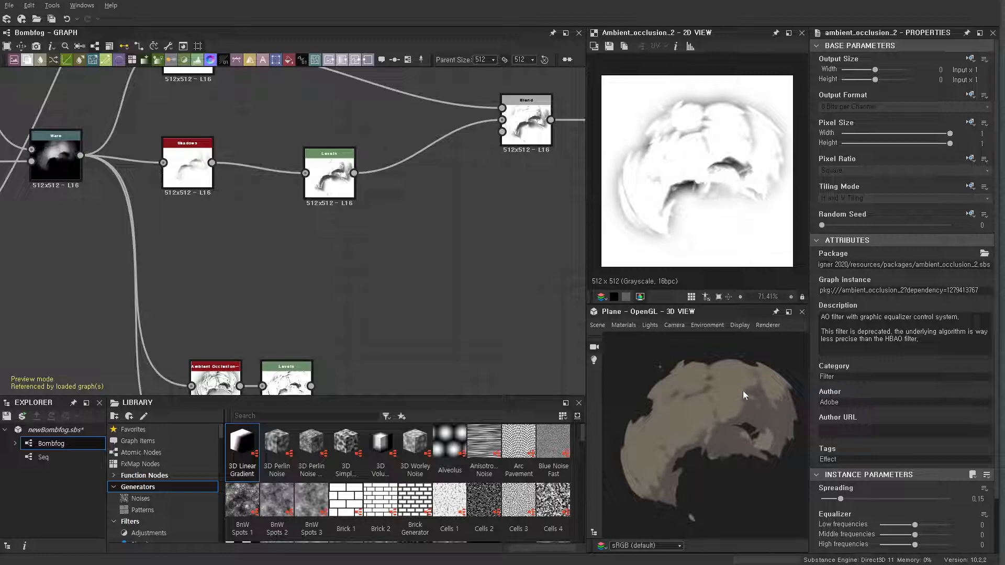
{"action": "left_click", "coordinate": [329, 173]}
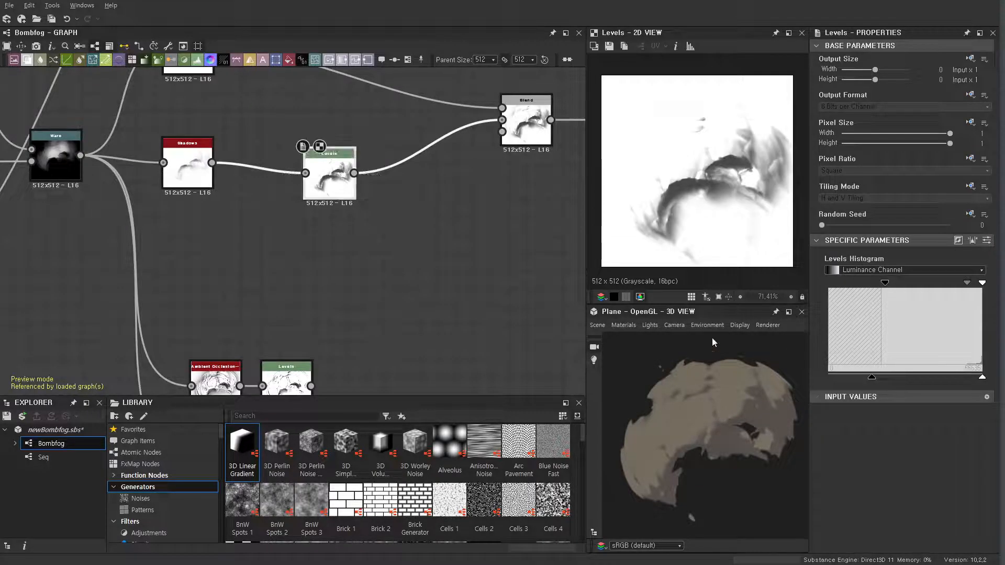
Set the Opacity of the Min (Darken) Blend before the Gradient Map to 0 and preview the Gradient Map.
{"action": "left_click", "coordinate": [527, 119]}
{"action": "middle_click_drag", "start_coordinate": [525, 226], "coordinate": [370, 300]}
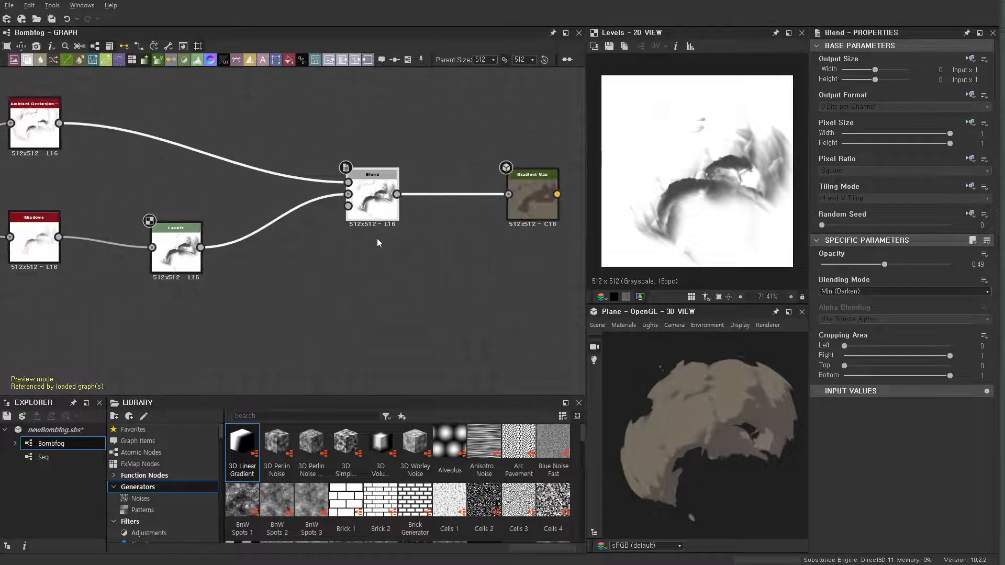
{"action": "scroll", "coordinate": [273, 224], "scroll_direction": "down", "scroll_amount": 1}
{"action": "middle_click_drag", "start_coordinate": [156, 198], "coordinate": [189, 198]}
{"action": "scroll", "coordinate": [280, 169], "scroll_direction": "up", "scroll_amount": 2}
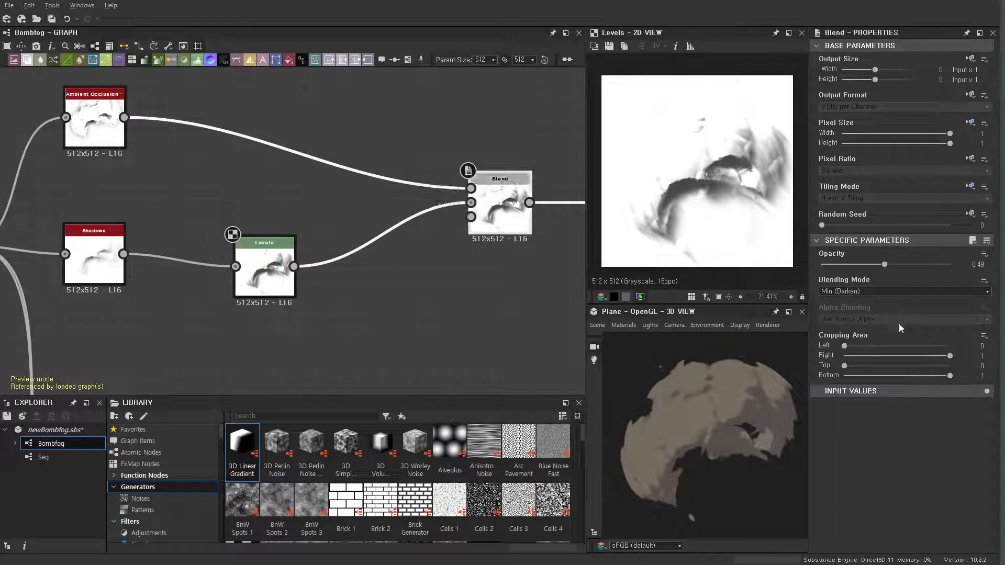
{"action": "left_click_drag", "start_coordinate": [885, 264], "coordinate": [816, 268]}
{"action": "middle_click_drag", "start_coordinate": [574, 256], "coordinate": [336, 259]}
{"action": "scroll", "coordinate": [480, 250], "scroll_direction": "up", "scroll_amount": 2}
{"action": "double_click", "coordinate": [497, 208]}
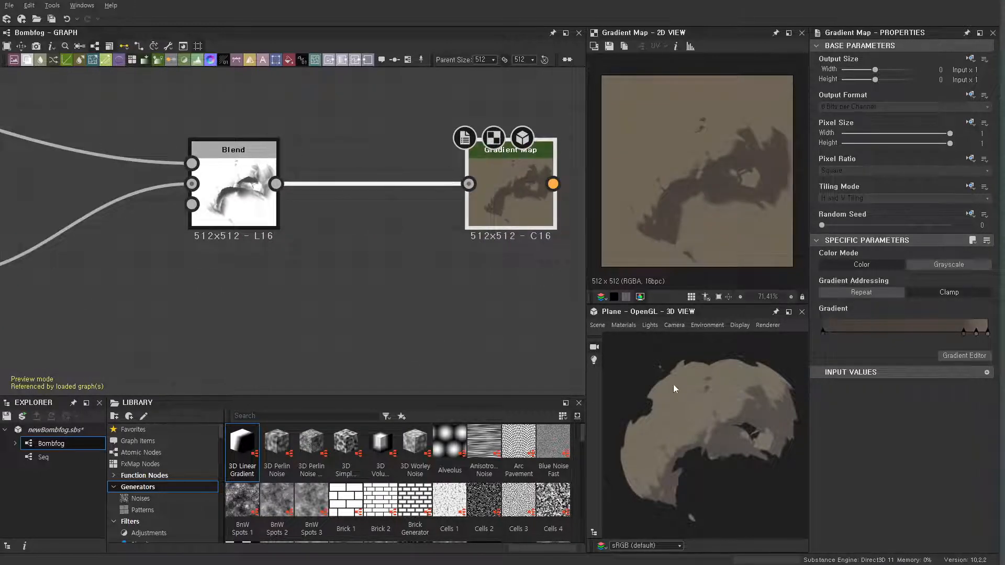
{"action": "left_click", "coordinate": [261, 220]}
{"action": "left_click_drag", "start_coordinate": [838, 267], "coordinate": [693, 277]}
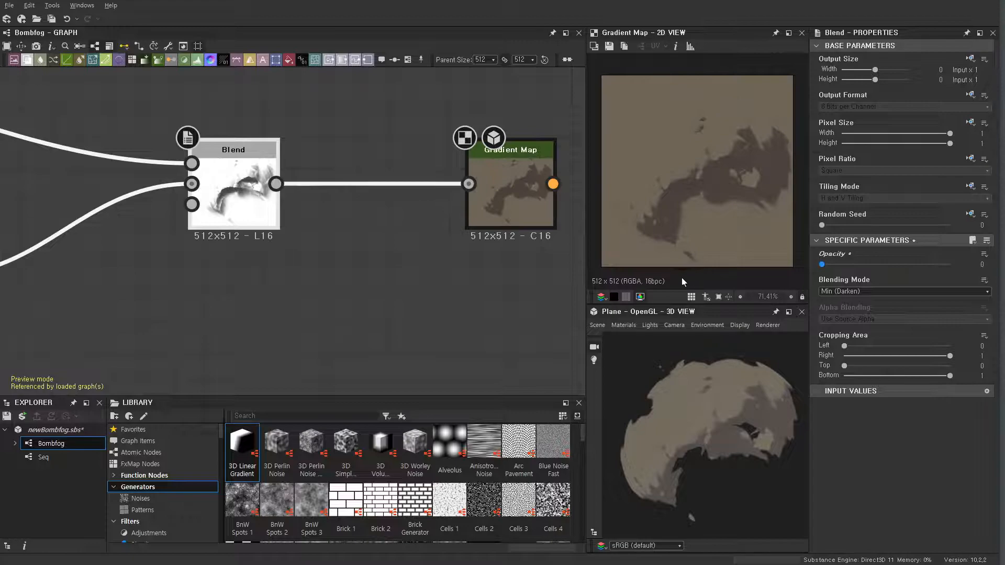
Compare the Shadows node's self-shadow output with the Levels node connected after it.
{"action": "scroll", "coordinate": [183, 314], "scroll_direction": "down", "scroll_amount": 2}
{"action": "middle_click_drag", "start_coordinate": [237, 293], "coordinate": [455, 247]}
{"action": "middle_click_drag", "start_coordinate": [201, 287], "coordinate": [419, 265]}
{"action": "scroll", "coordinate": [309, 246], "scroll_direction": "up", "scroll_amount": 1}
{"action": "double_click", "coordinate": [268, 202]}
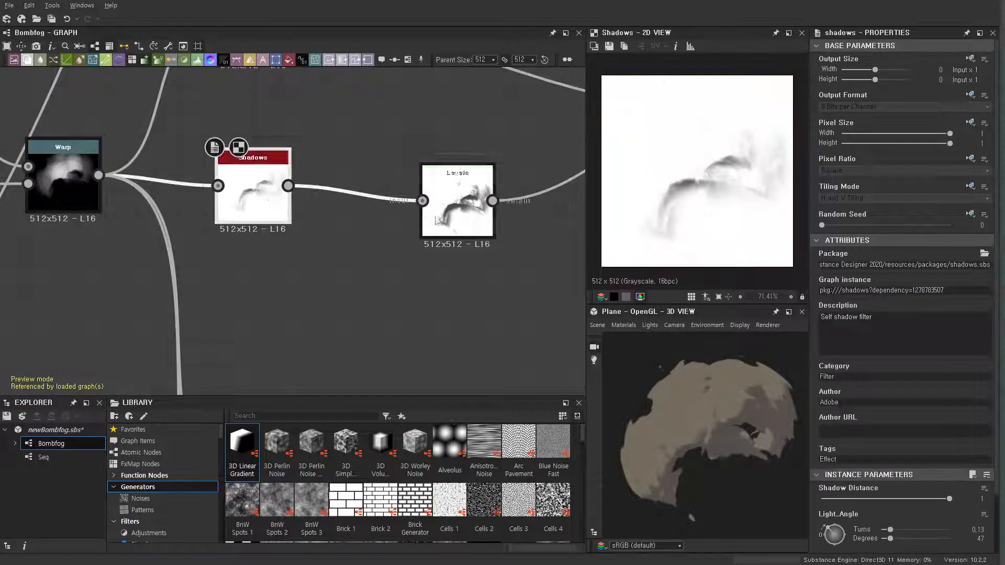
{"action": "double_click", "coordinate": [457, 210]}
{"action": "left_click", "coordinate": [457, 306]}
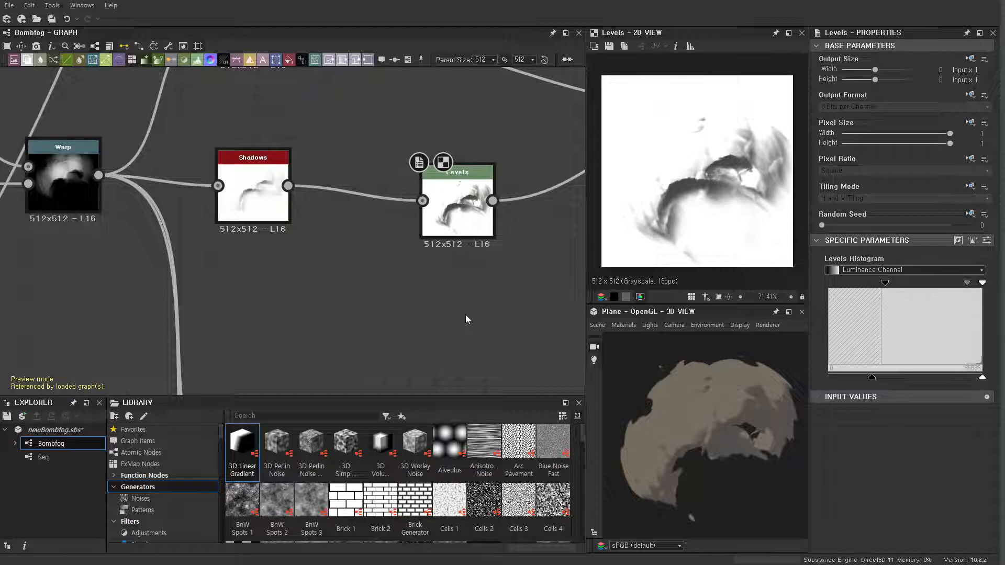
{"action": "left_click_drag", "start_coordinate": [460, 220], "coordinate": [449, 220]}
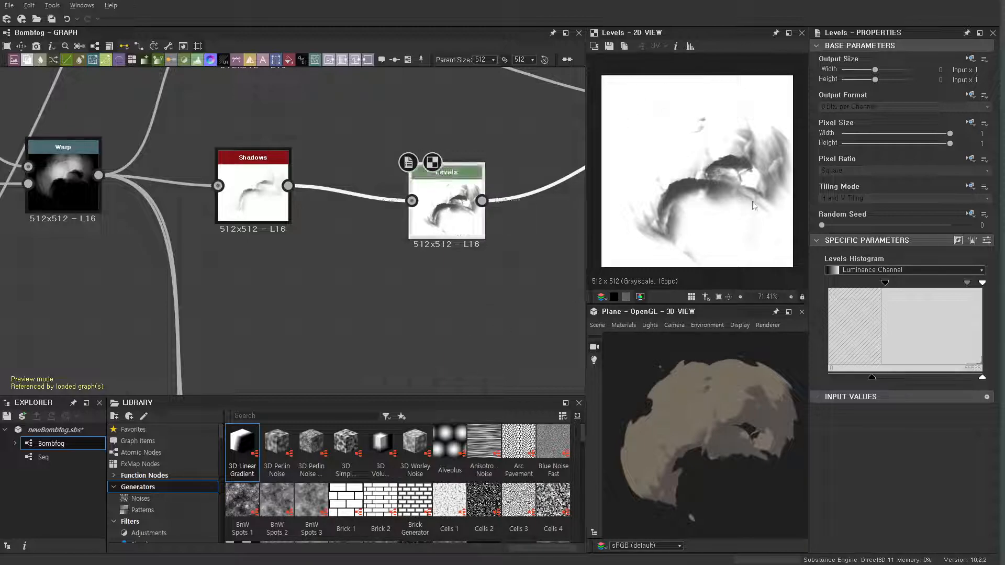
Preview the Gradient Map output and examine the shaded colours up close on the 3D plane.
{"action": "scroll", "coordinate": [498, 246], "scroll_direction": "down", "scroll_amount": 2}
{"action": "middle_click_drag", "start_coordinate": [496, 271], "coordinate": [304, 332]}
{"action": "scroll", "coordinate": [305, 332], "scroll_direction": "up", "scroll_amount": 1}
{"action": "scroll", "coordinate": [433, 256], "scroll_direction": "down", "scroll_amount": 3}
{"action": "middle_click_drag", "start_coordinate": [433, 257], "coordinate": [272, 260]}
{"action": "scroll", "coordinate": [325, 256], "scroll_direction": "up", "scroll_amount": 1}
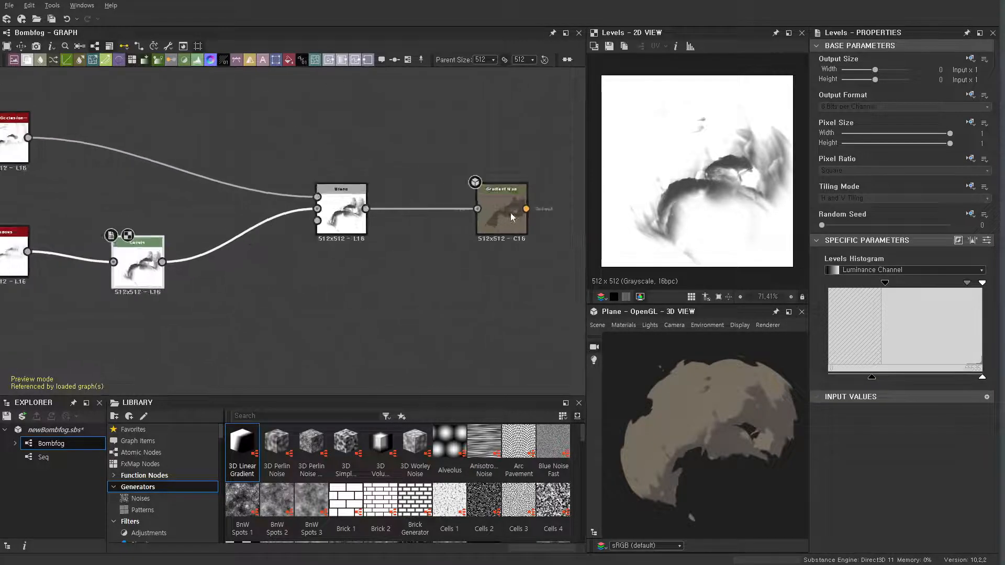
{"action": "double_click", "coordinate": [511, 218]}
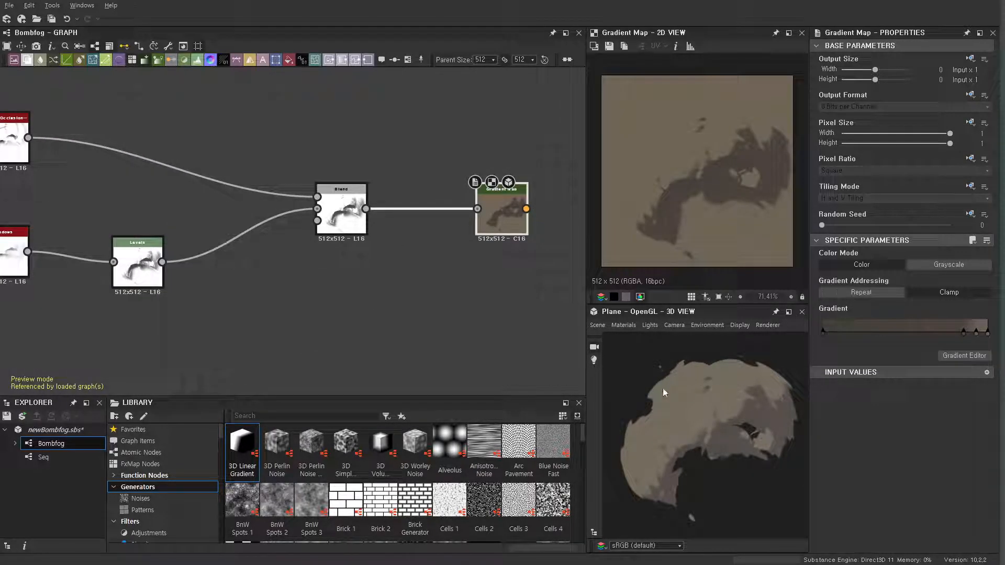
{"action": "scroll", "coordinate": [664, 384], "scroll_direction": "up", "scroll_amount": 4}
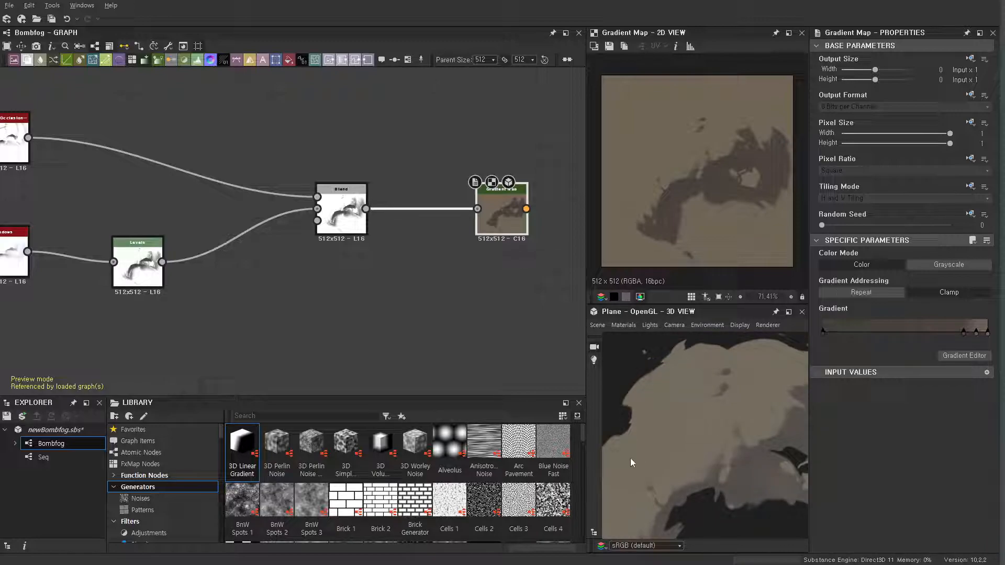
Go back over the nodes feeding the Blend, preview the Gradient Map again and display the Blend's parameters.
{"action": "middle_click_drag", "start_coordinate": [199, 272], "coordinate": [381, 250]}
{"action": "scroll", "coordinate": [200, 198], "scroll_direction": "up", "scroll_amount": 2}
{"action": "double_click", "coordinate": [191, 95]}
{"action": "scroll", "coordinate": [409, 214], "scroll_direction": "down", "scroll_amount": 2}
{"action": "middle_click_drag", "start_coordinate": [576, 223], "coordinate": [308, 288]}
{"action": "scroll", "coordinate": [309, 288], "scroll_direction": "up", "scroll_amount": 1}
{"action": "double_click", "coordinate": [474, 270]}
{"action": "left_click", "coordinate": [291, 266]}
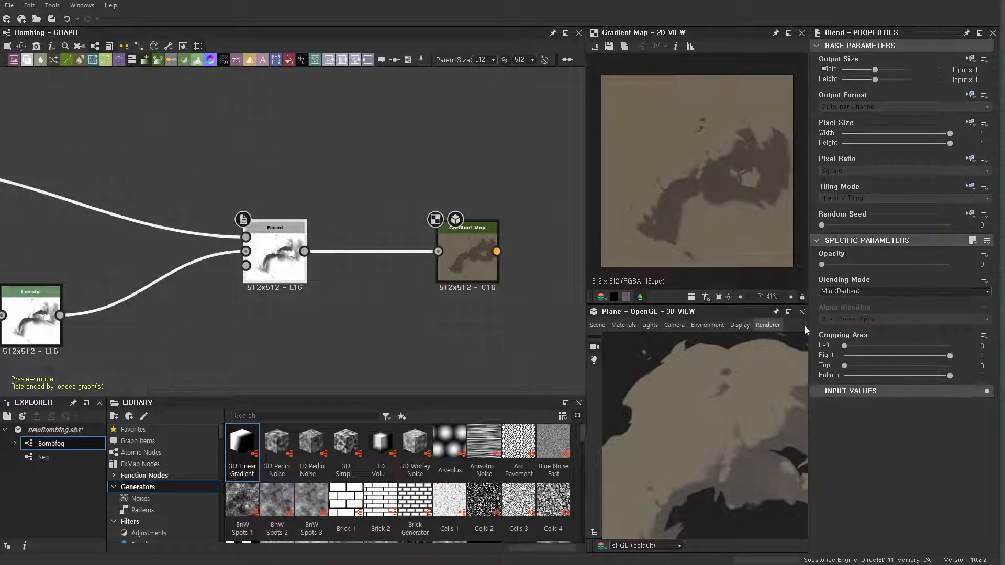
Set the Opacity of the Min (Darken) Blend to 0.56 and preview the existing Ambient Occlusion (HBAO) node above the Normal node.
{"action": "left_click_drag", "start_coordinate": [832, 269], "coordinate": [895, 277]}
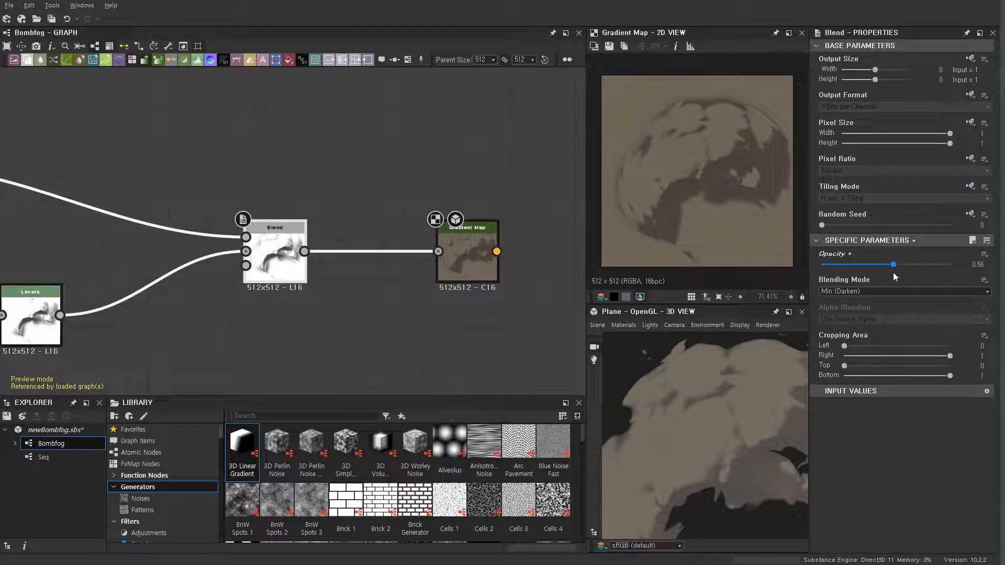
{"action": "scroll", "coordinate": [280, 295], "scroll_direction": "down", "scroll_amount": 2}
{"action": "middle_click_drag", "start_coordinate": [227, 313], "coordinate": [540, 249]}
{"action": "scroll", "coordinate": [314, 225], "scroll_direction": "down", "scroll_amount": 3}
{"action": "middle_click_drag", "start_coordinate": [389, 337], "coordinate": [412, 268]}
{"action": "scroll", "coordinate": [347, 268], "scroll_direction": "up", "scroll_amount": 4}
{"action": "left_click", "coordinate": [345, 269]}
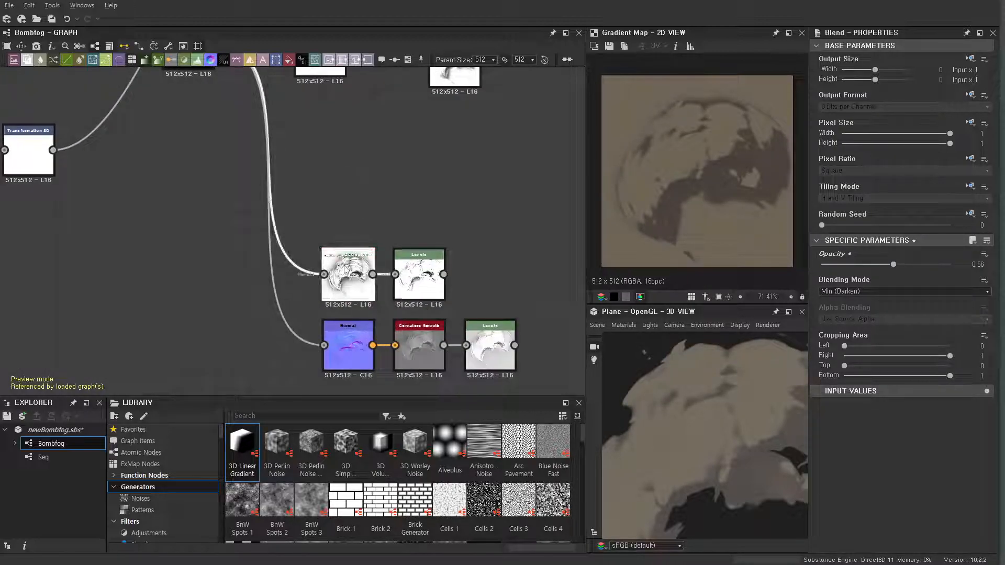
{"action": "double_click", "coordinate": [345, 270]}
Delete the Levels node connected after the existing Ambient Occlusion (HBAO) node.
{"action": "scroll", "coordinate": [345, 270], "scroll_direction": "down", "scroll_amount": 3}
{"action": "middle_click_drag", "start_coordinate": [344, 270], "coordinate": [313, 301]}
{"action": "left_click_drag", "start_coordinate": [357, 309], "coordinate": [381, 299]}
{"action": "key", "text": "Delete"}
Add a new Ambient Occlusion (HBAO) node fed by Warp, connect it to the Blend's foreground input and preview the Gradient Map.
{"action": "key", "text": "space"}
{"action": "type", "text": "ambi"}
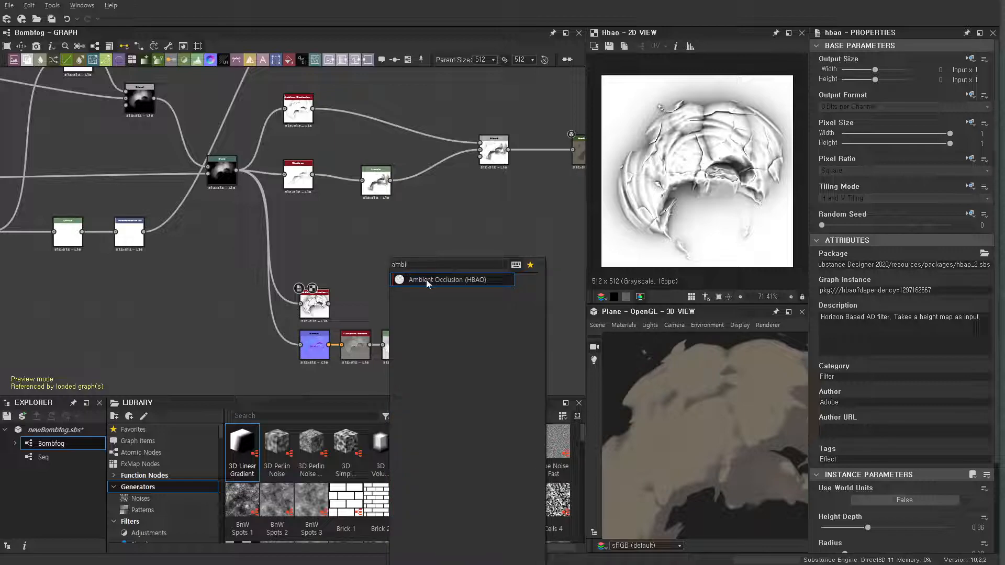
{"action": "left_click", "coordinate": [427, 281]}
{"action": "left_click_drag", "start_coordinate": [237, 171], "coordinate": [372, 253]}
{"action": "middle_click_drag", "start_coordinate": [431, 280], "coordinate": [369, 296]}
{"action": "scroll", "coordinate": [368, 295], "scroll_direction": "up", "scroll_amount": 1}
{"action": "left_click_drag", "start_coordinate": [331, 262], "coordinate": [426, 132]}
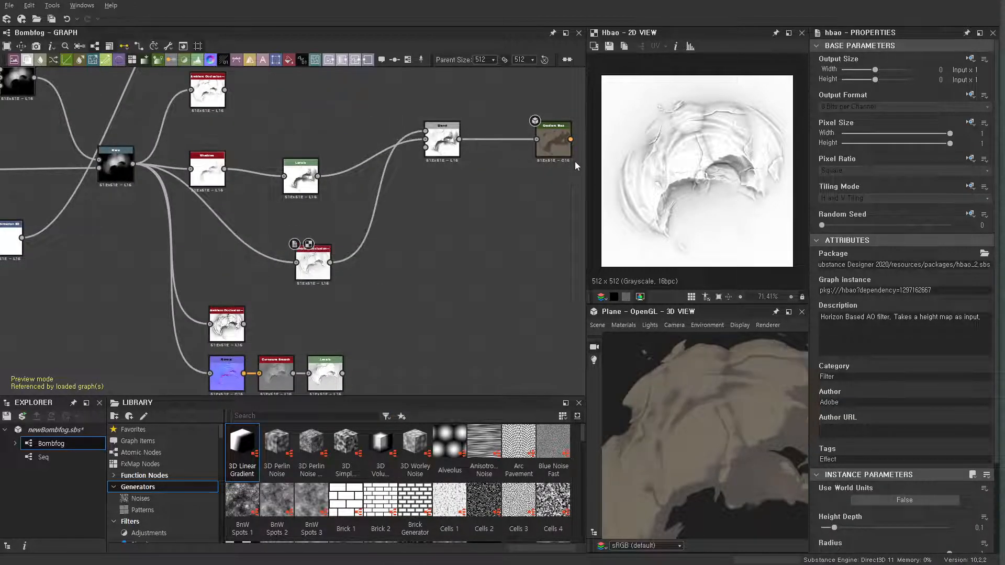
{"action": "left_click", "coordinate": [555, 144]}
{"action": "left_click_drag", "start_coordinate": [717, 451], "coordinate": [725, 416]}
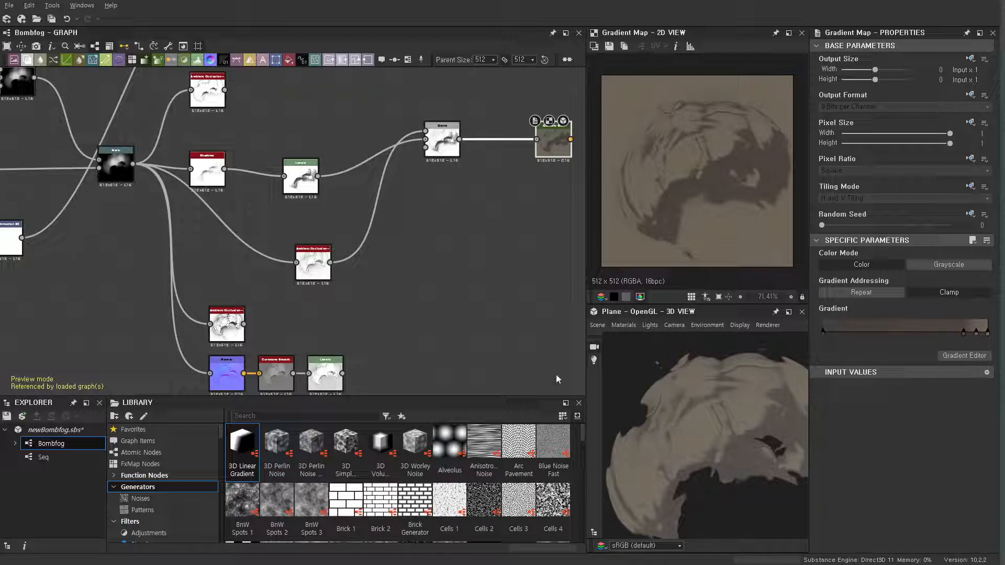
Insert a Levels node between the new Ambient Occlusion (HBAO) node and the Blend, and preview the Gradient Map.
{"action": "left_click", "coordinate": [352, 242]}
{"action": "key", "text": "space"}
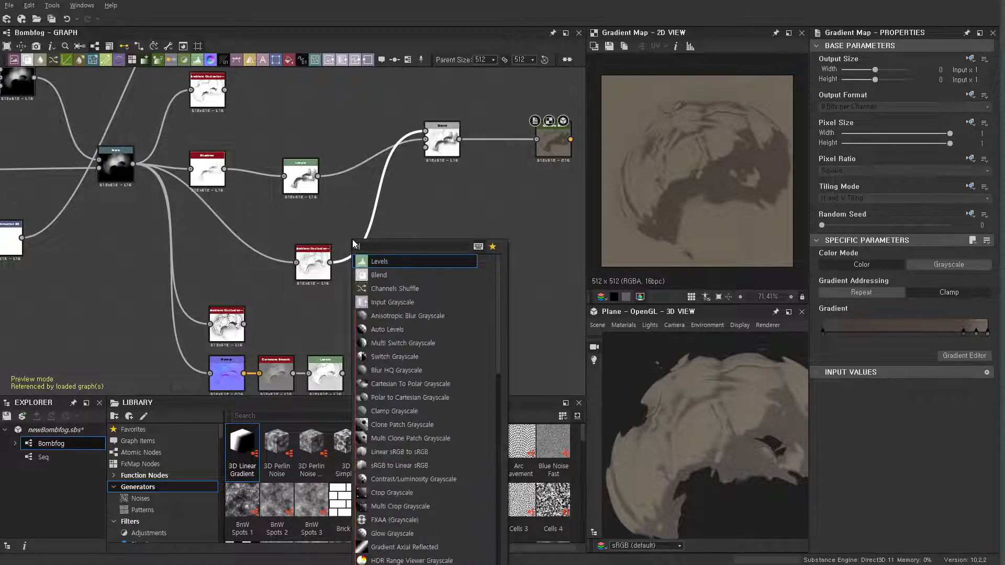
{"action": "key", "text": "Return"}
{"action": "double_click", "coordinate": [553, 141]}
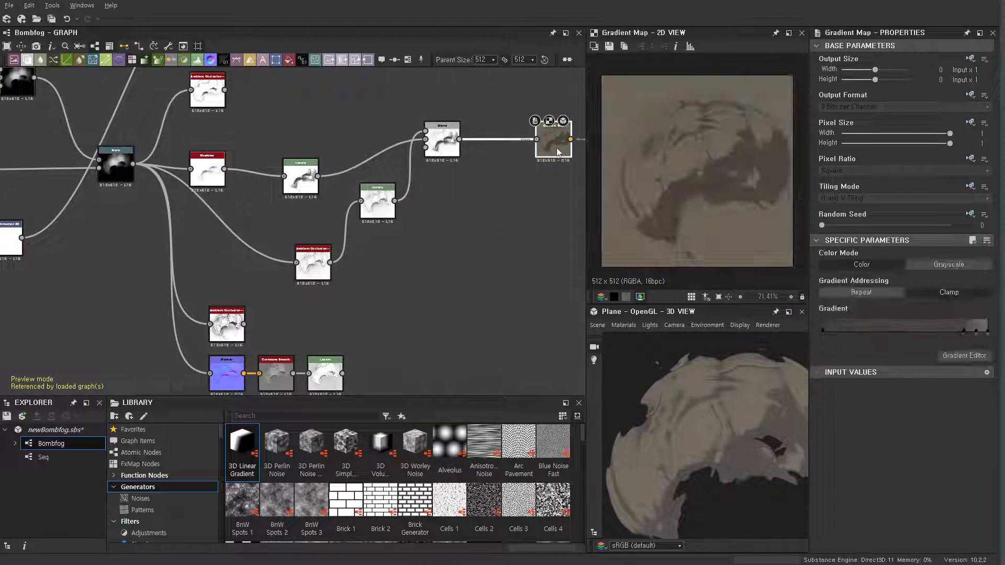
Raise the black input and lower the white input of the new Levels, and place the node nearer the Ambient Occlusion (HBAO) node.
{"action": "left_click", "coordinate": [379, 218]}
{"action": "left_click_drag", "start_coordinate": [983, 285], "coordinate": [957, 289]}
{"action": "left_click_drag", "start_coordinate": [829, 283], "coordinate": [951, 288]}
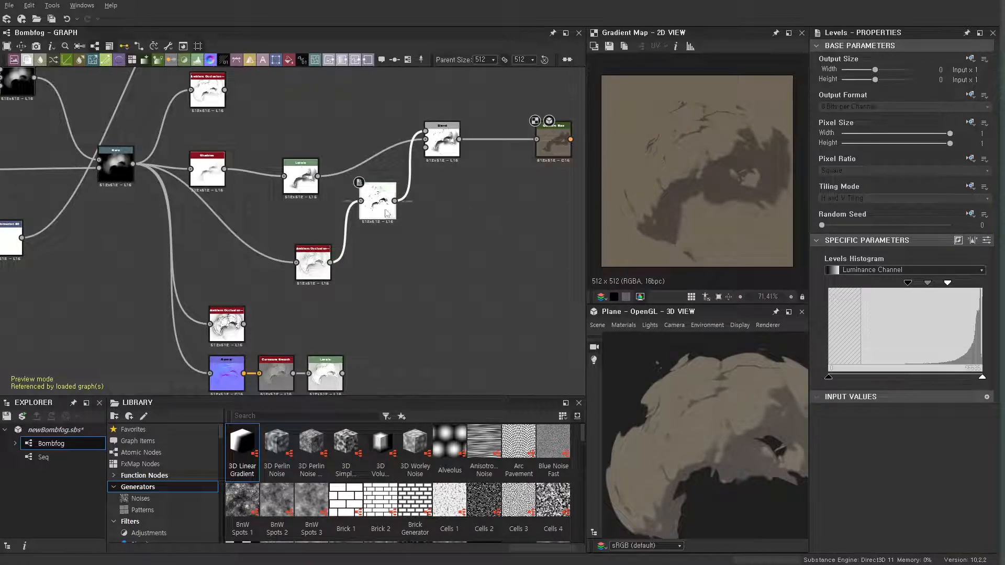
{"action": "left_click_drag", "start_coordinate": [378, 205], "coordinate": [375, 241]}
Compare the outputs of the new HBAO node, its Levels node and the older Ambient Occlusion node.
{"action": "double_click", "coordinate": [313, 264]}
{"action": "double_click", "coordinate": [375, 245]}
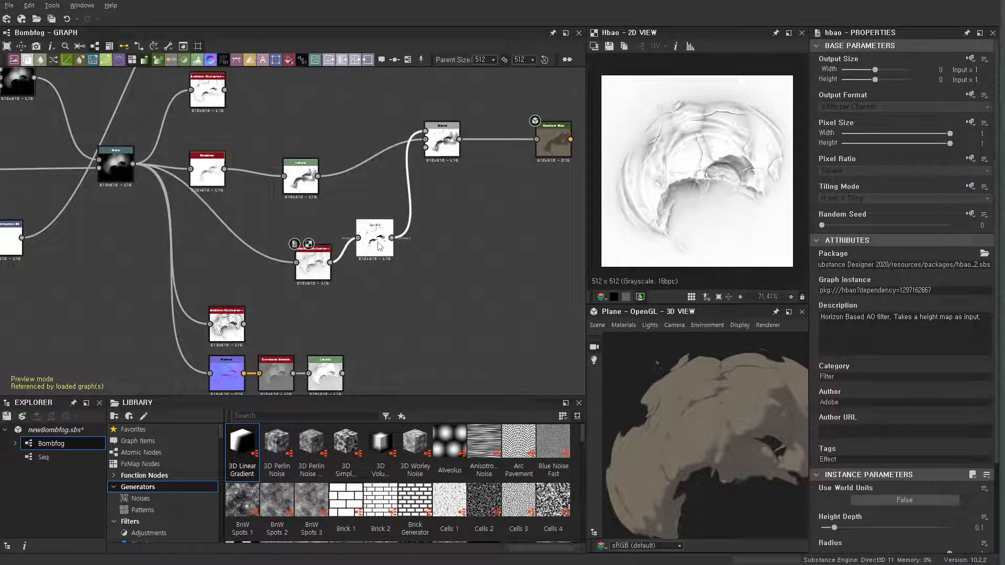
{"action": "double_click", "coordinate": [210, 96]}
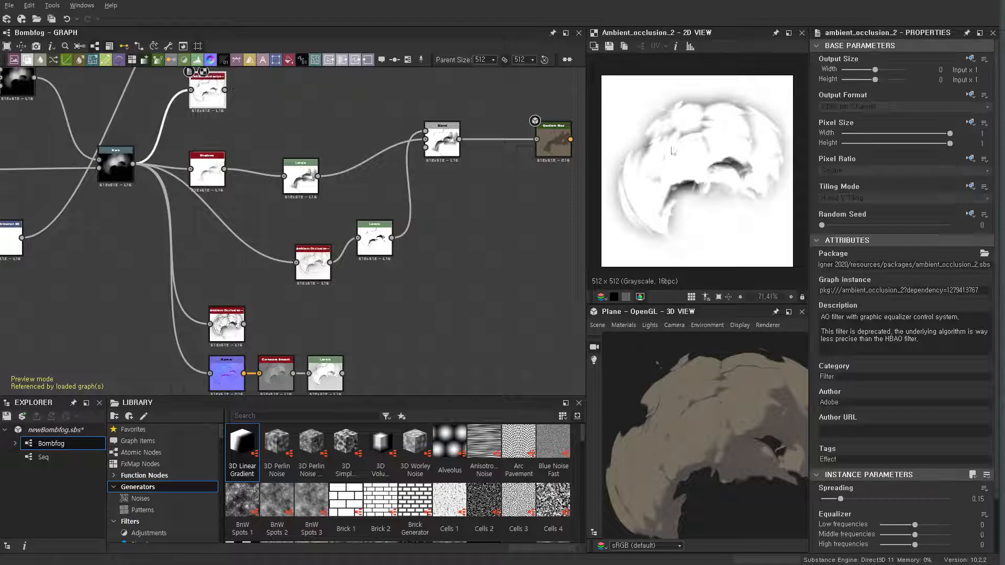
Widen the input range of the Levels after the new HBAO node to soften its contrast, and preview the Gradient Map.
{"action": "double_click", "coordinate": [375, 243]}
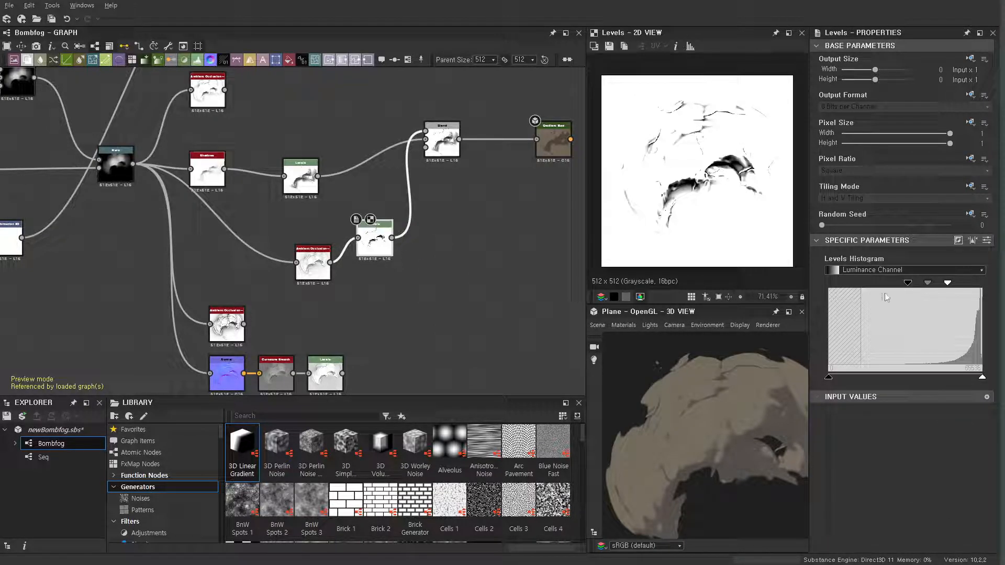
{"action": "mouse_move", "coordinate": [909, 283]}
{"action": "left_mouse_down"}
{"action": "mouse_move", "coordinate": [893, 285]}
{"action": "mouse_move", "coordinate": [959, 285]}
{"action": "left_mouse_up"}
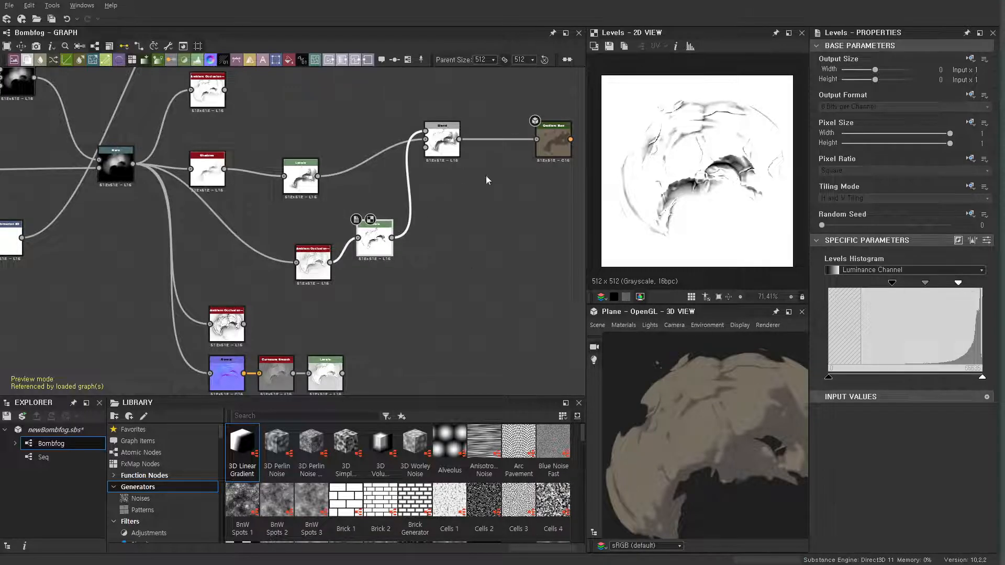
{"action": "double_click", "coordinate": [551, 148]}
Move the old HBAO node and the Normal, Curvature Smooth and Levels chain lower in the graph to free space.
{"action": "middle_click_drag", "start_coordinate": [279, 307], "coordinate": [309, 237]}
{"action": "scroll", "coordinate": [301, 291], "scroll_direction": "up", "scroll_amount": 2}
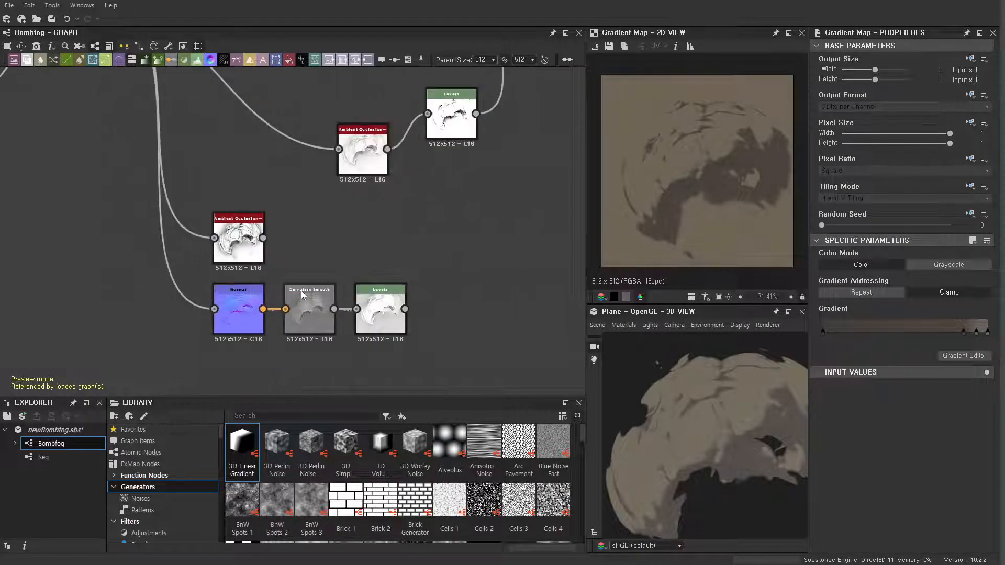
{"action": "scroll", "coordinate": [301, 295], "scroll_direction": "down", "scroll_amount": 2}
{"action": "left_click_drag", "start_coordinate": [414, 329], "coordinate": [245, 360]}
{"action": "key", "text": "space"}
{"action": "type", "text": "norm"}
{"action": "left_click", "coordinate": [333, 290]}
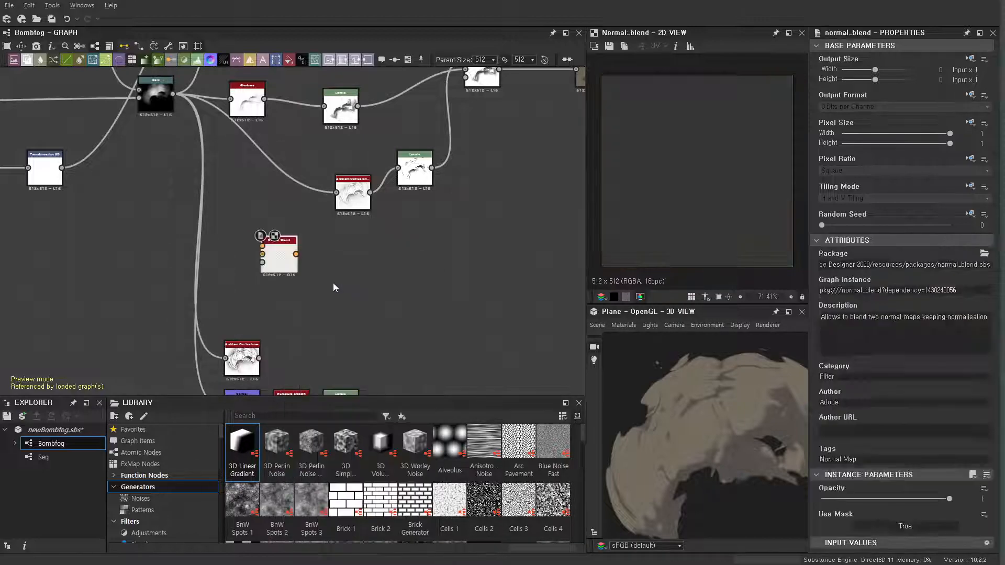
Add a Normal node in the freed space and feed it from the Warp node's output.
{"action": "key", "text": "space"}
{"action": "type", "text": "nor"}
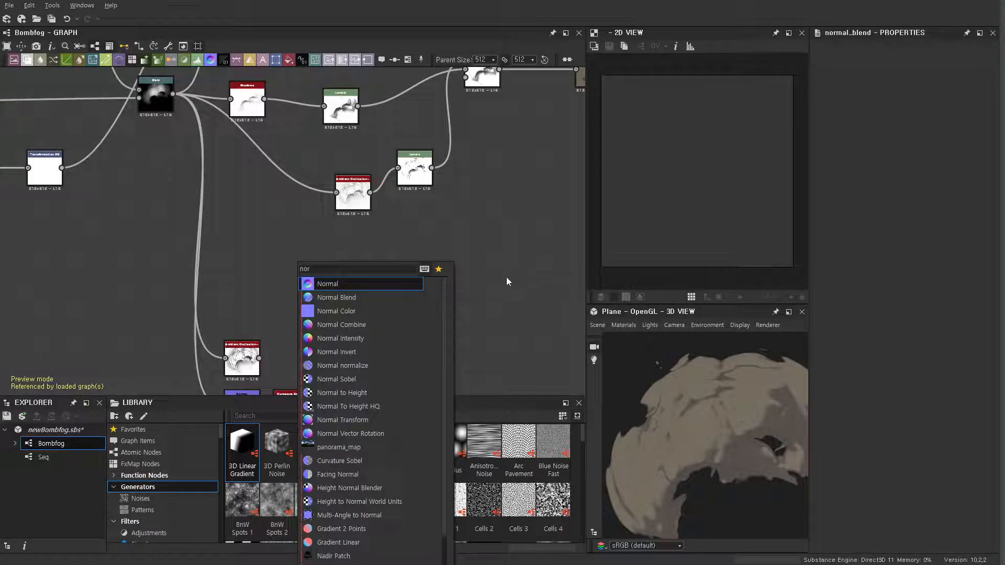
{"action": "left_click", "coordinate": [347, 285]}
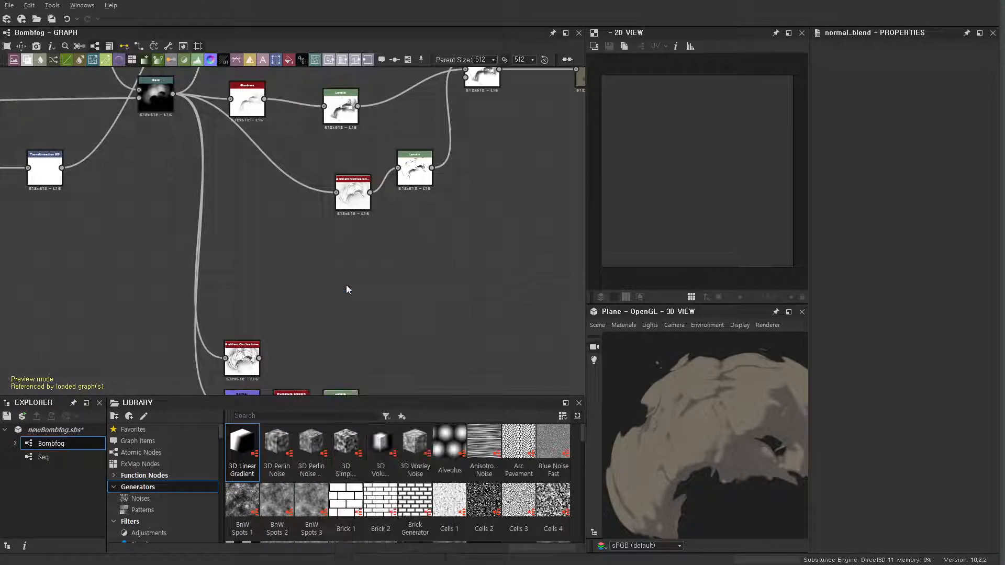
{"action": "left_click_drag", "start_coordinate": [173, 94], "coordinate": [274, 266]}
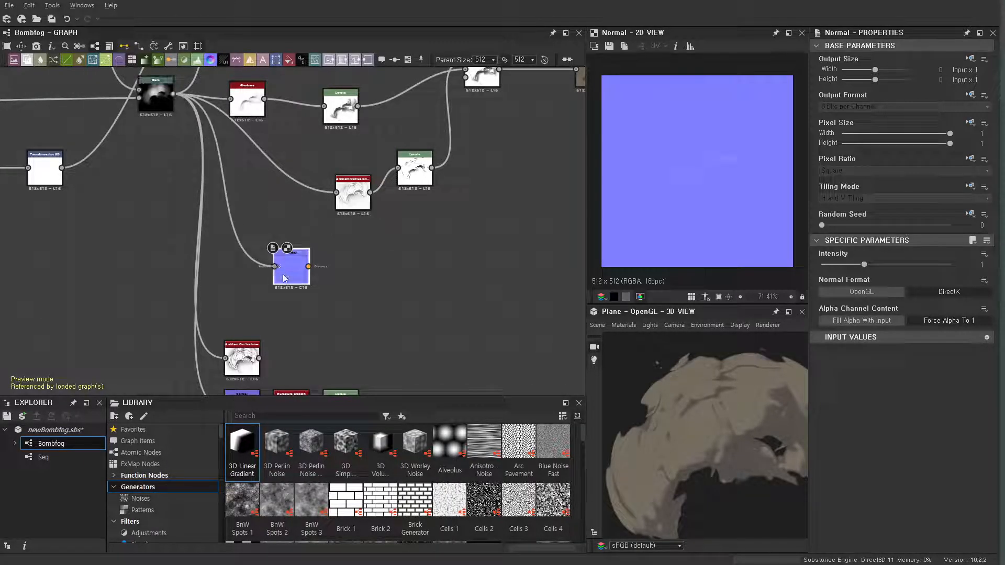
Set the new Normal node's format to OpenGL and its Intensity to 11.
{"action": "left_click", "coordinate": [862, 292]}
{"action": "left_click", "coordinate": [982, 264]}
{"action": "type", "text": "11"}
{"action": "key", "text": "Return"}
Add a Curvature Smooth node after the new Normal node and set its Normal Format to OpenGL.
{"action": "key", "text": "space"}
{"action": "type", "text": "cur"}
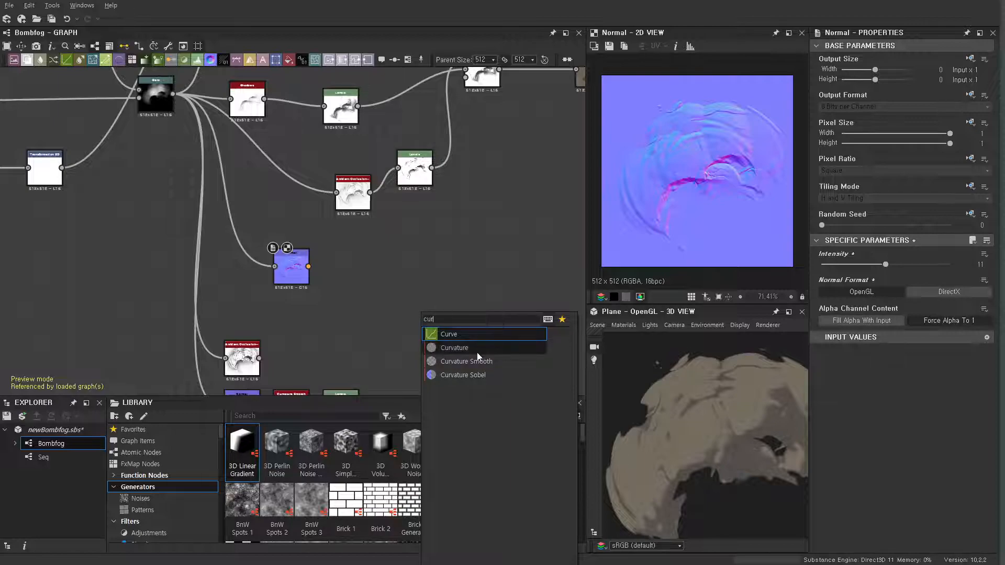
{"action": "left_click", "coordinate": [466, 361]}
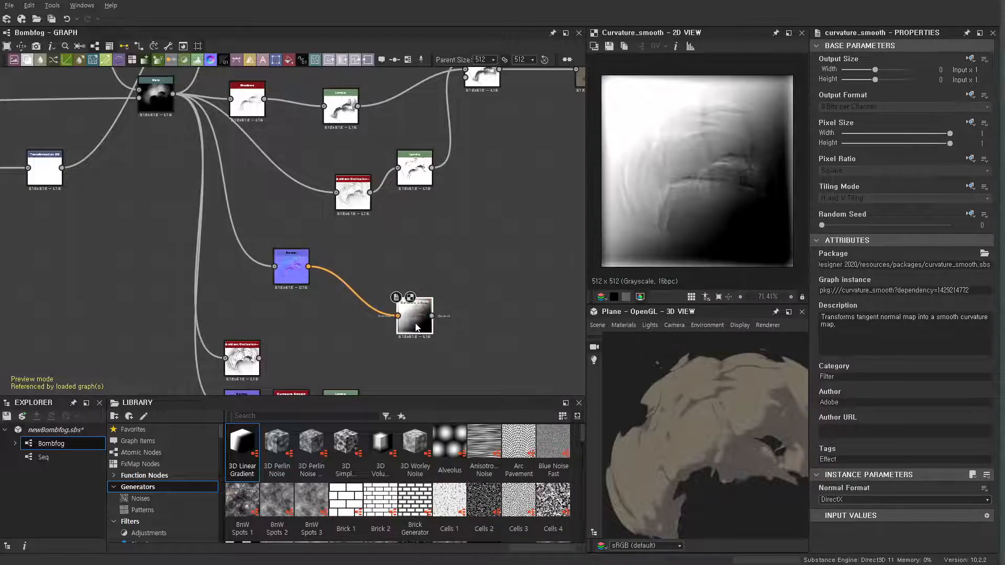
{"action": "left_click", "coordinate": [866, 499]}
{"action": "left_click", "coordinate": [866, 514]}
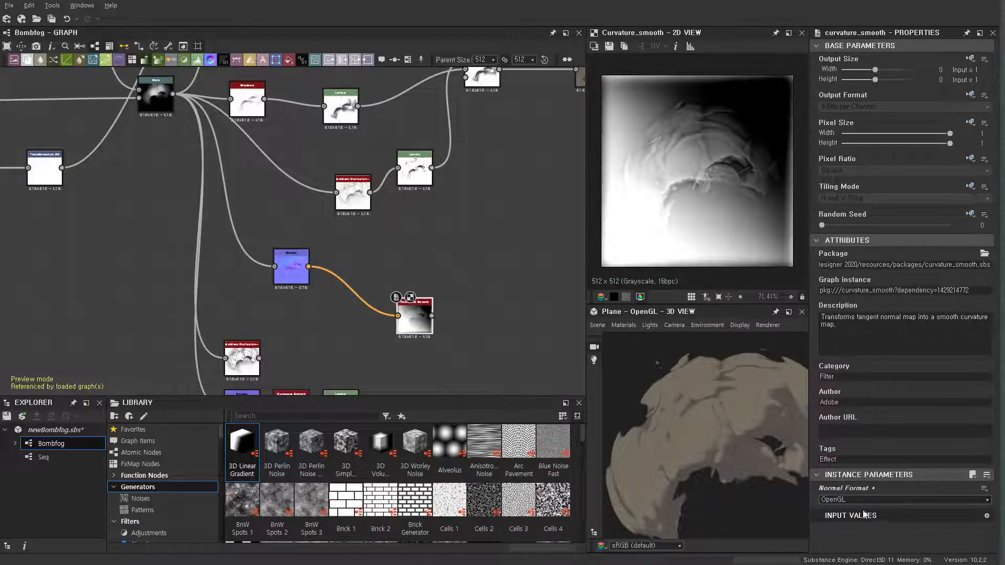
Override the new Normal node's inherited Tiling Mode with H and V Tiling, then align the Curvature Smooth node and inspect its creases.
{"action": "left_click", "coordinate": [292, 267]}
{"action": "left_click", "coordinate": [970, 187]}
{"action": "left_click", "coordinate": [980, 228]}
{"action": "left_click", "coordinate": [457, 259]}
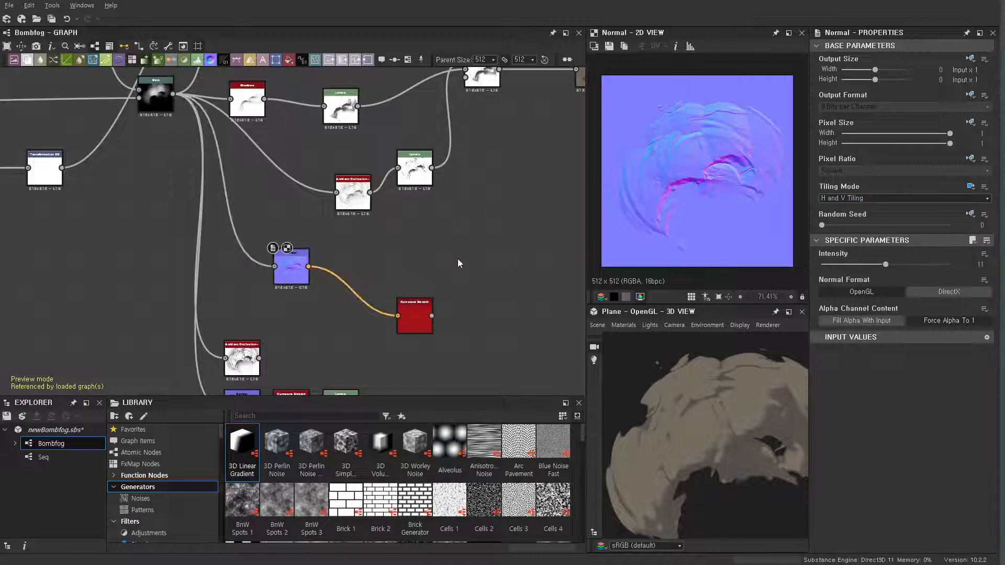
{"action": "left_click_drag", "start_coordinate": [417, 310], "coordinate": [402, 274]}
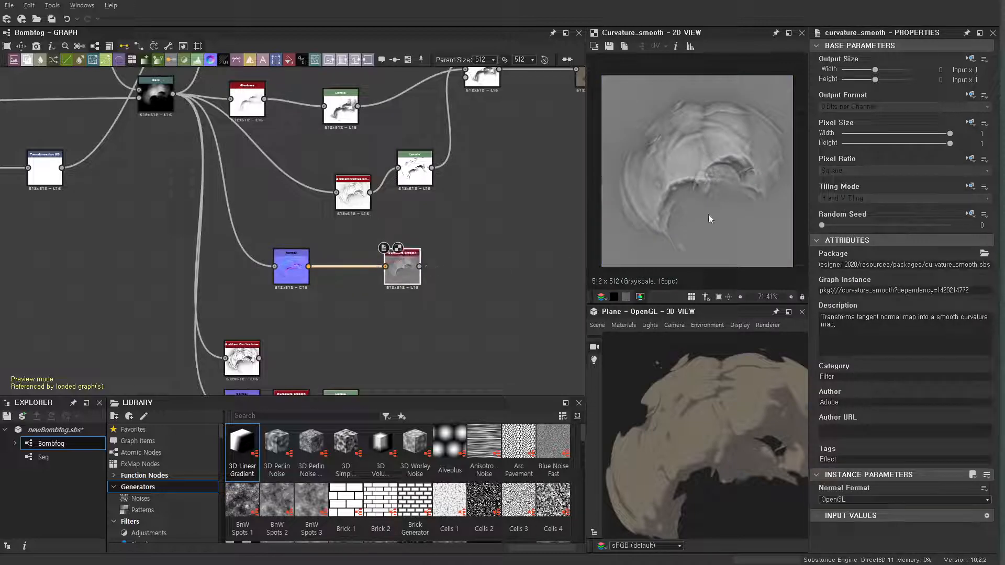
{"action": "scroll", "coordinate": [699, 137], "scroll_direction": "up", "scroll_amount": 8}
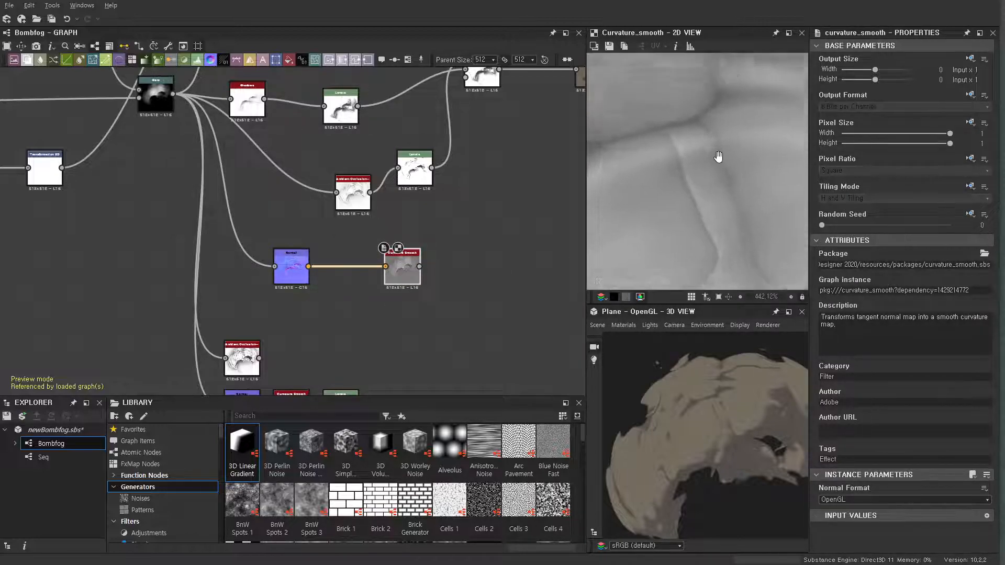
{"action": "scroll", "coordinate": [717, 150], "scroll_direction": "down", "scroll_amount": 3}
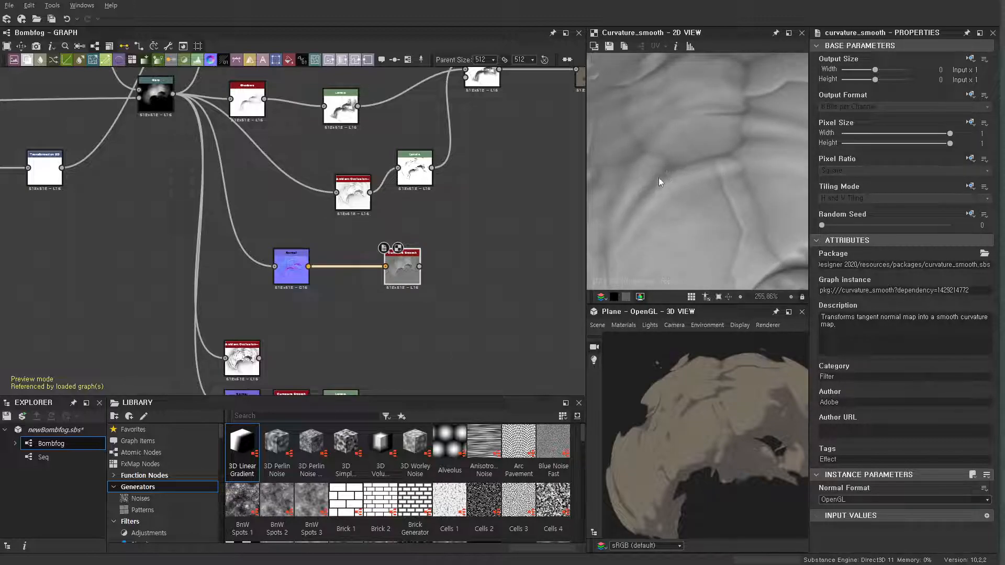
{"action": "scroll", "coordinate": [737, 171], "scroll_direction": "down", "scroll_amount": 6}
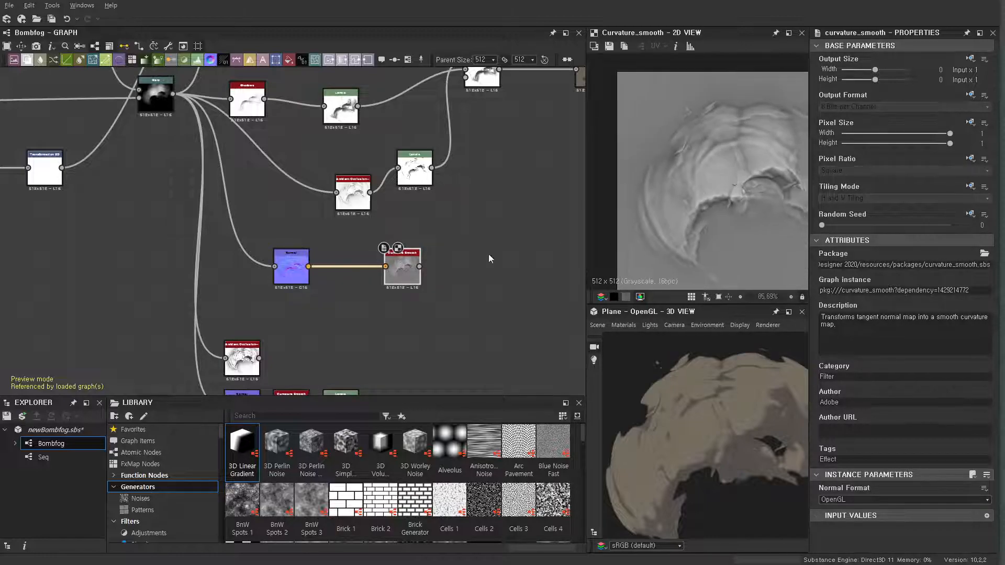
Add a Levels node after the new Curvature Smooth node, lowering its white input and raising its black input for stronger contrast.
{"action": "scroll", "coordinate": [501, 253], "scroll_direction": "up", "scroll_amount": 2}
{"action": "left_click_drag", "start_coordinate": [393, 274], "coordinate": [357, 291]}
{"action": "key", "text": "space"}
{"action": "type", "text": "levels"}
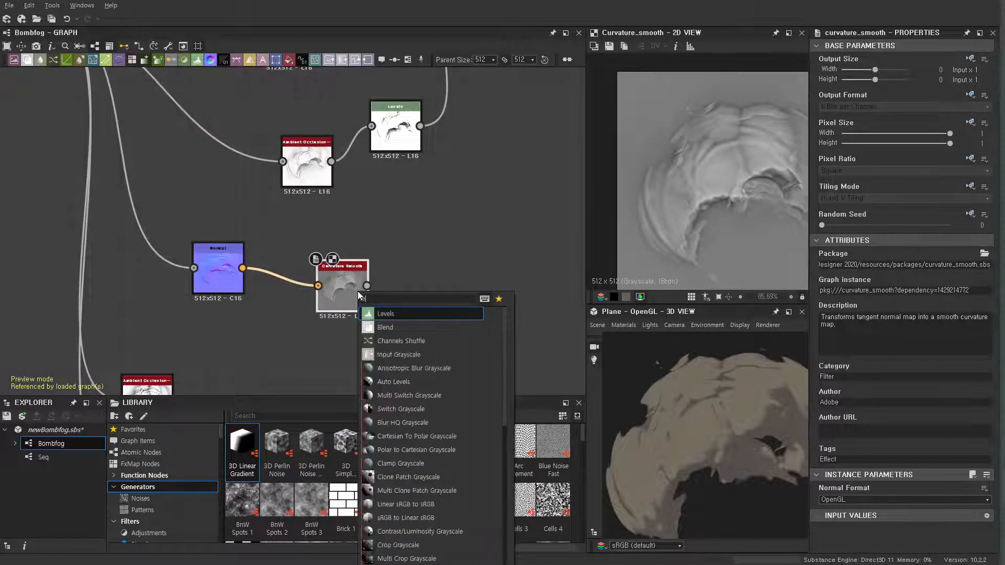
{"action": "key", "text": "Return"}
{"action": "left_click_drag", "start_coordinate": [982, 283], "coordinate": [910, 292]}
{"action": "scroll", "coordinate": [756, 172], "scroll_direction": "up", "scroll_amount": 5}
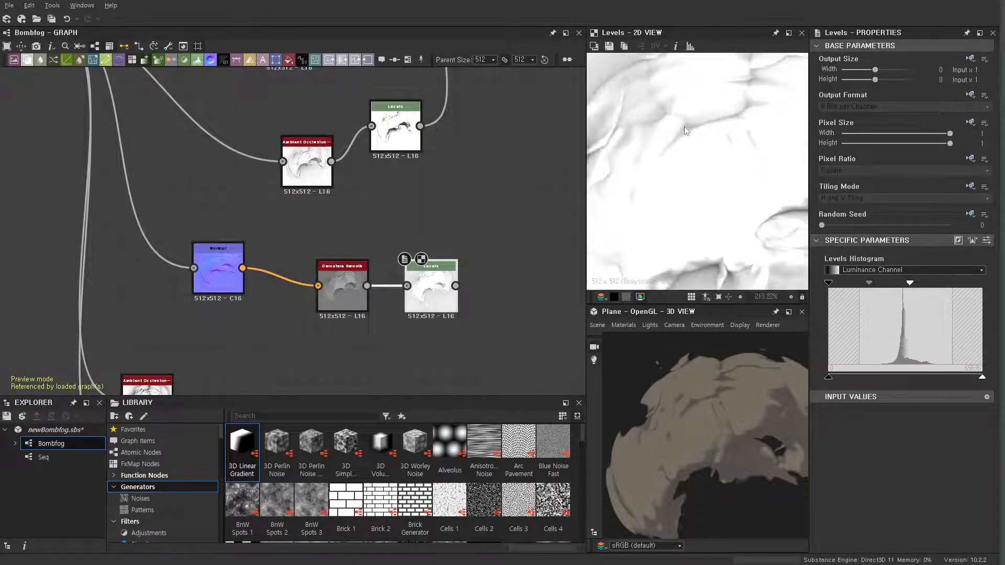
{"action": "left_click_drag", "start_coordinate": [832, 287], "coordinate": [850, 283]}
Connect the curvature Levels to the Blend's foreground input in place of the HBAO Levels, and preview the Gradient Map.
{"action": "scroll", "coordinate": [414, 325], "scroll_direction": "down", "scroll_amount": 3}
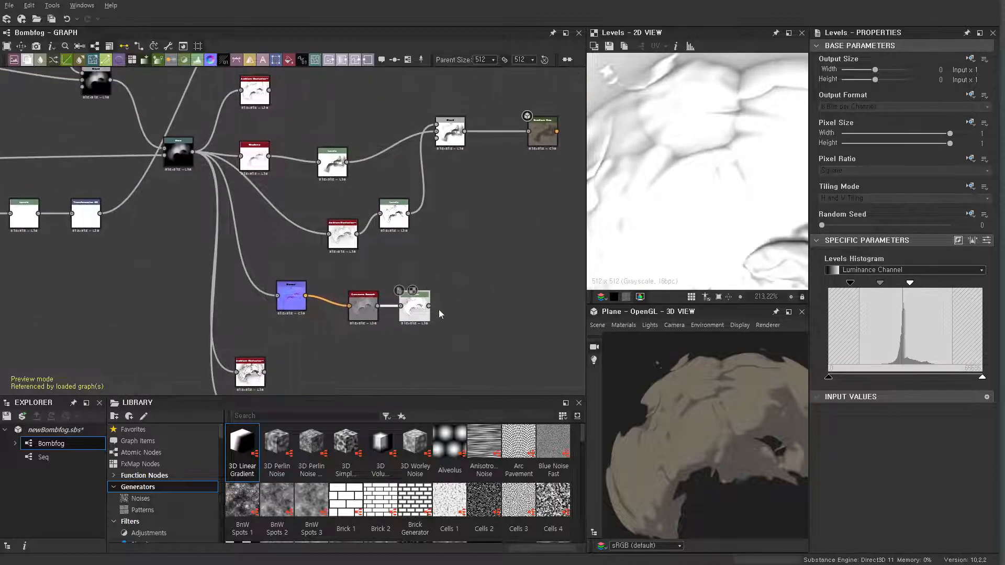
{"action": "left_click_drag", "start_coordinate": [429, 306], "coordinate": [437, 131]}
{"action": "double_click", "coordinate": [543, 133]}
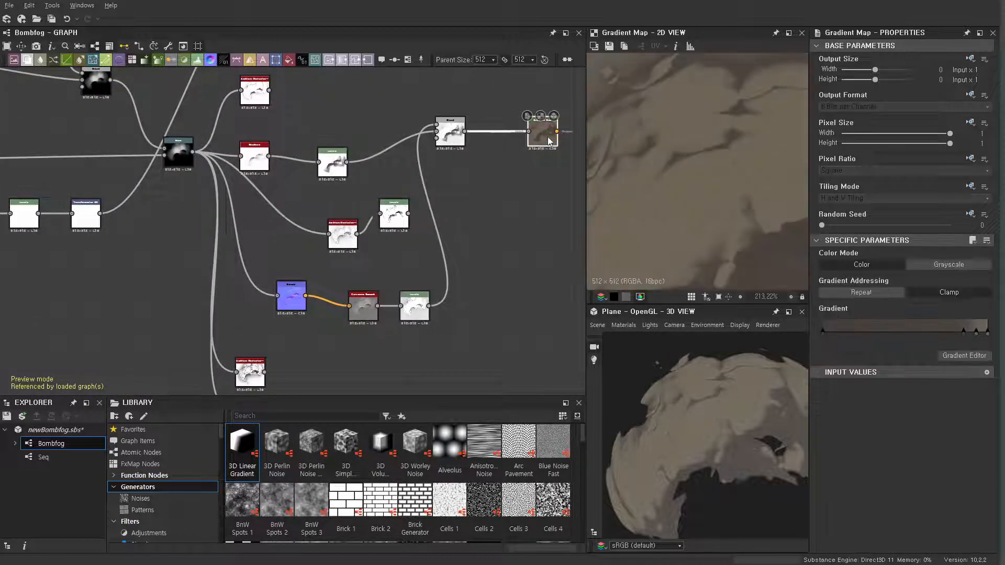
{"action": "scroll", "coordinate": [701, 417], "scroll_direction": "down", "scroll_amount": 3}
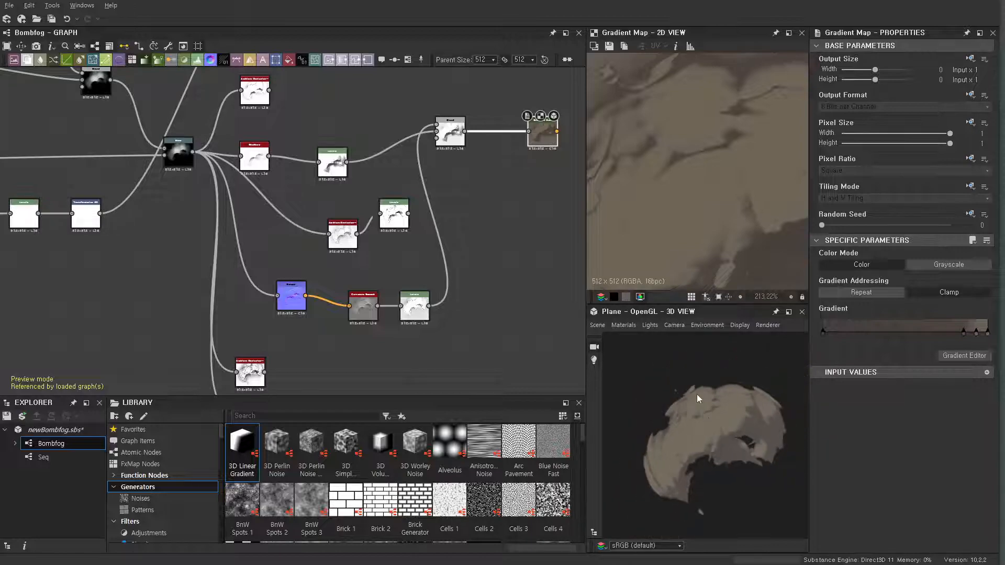
Try different Opacity values on the Min (Darken) Blend against the 3D plane and settle on 0.52.
{"action": "double_click", "coordinate": [450, 135]}
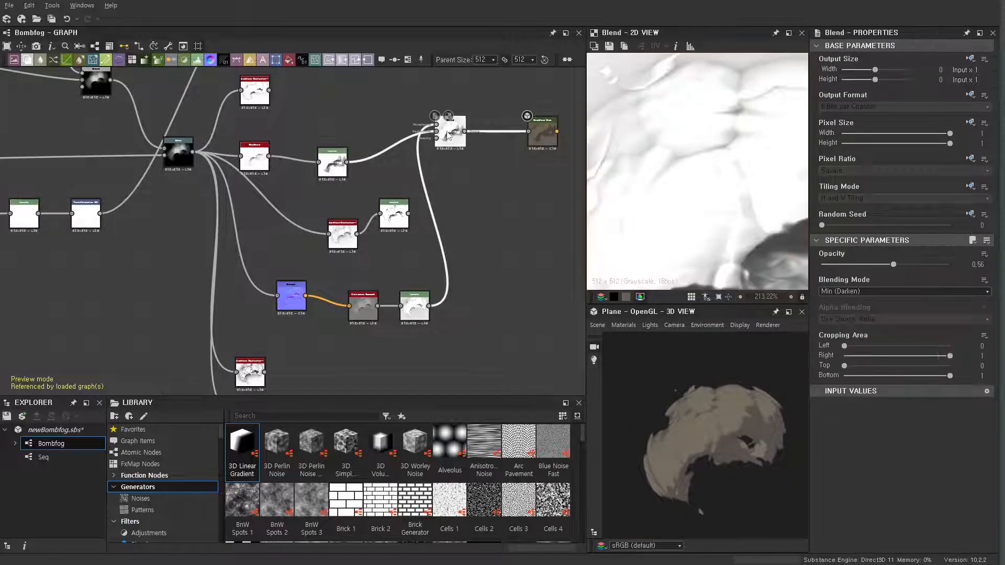
{"action": "left_click", "coordinate": [896, 266]}
{"action": "mouse_move", "coordinate": [897, 268]}
{"action": "left_mouse_down"}
{"action": "mouse_move", "coordinate": [777, 272]}
{"action": "mouse_move", "coordinate": [915, 273]}
{"action": "mouse_move", "coordinate": [880, 266]}
{"action": "left_mouse_up"}
{"action": "scroll", "coordinate": [673, 397], "scroll_direction": "up", "scroll_amount": 5}
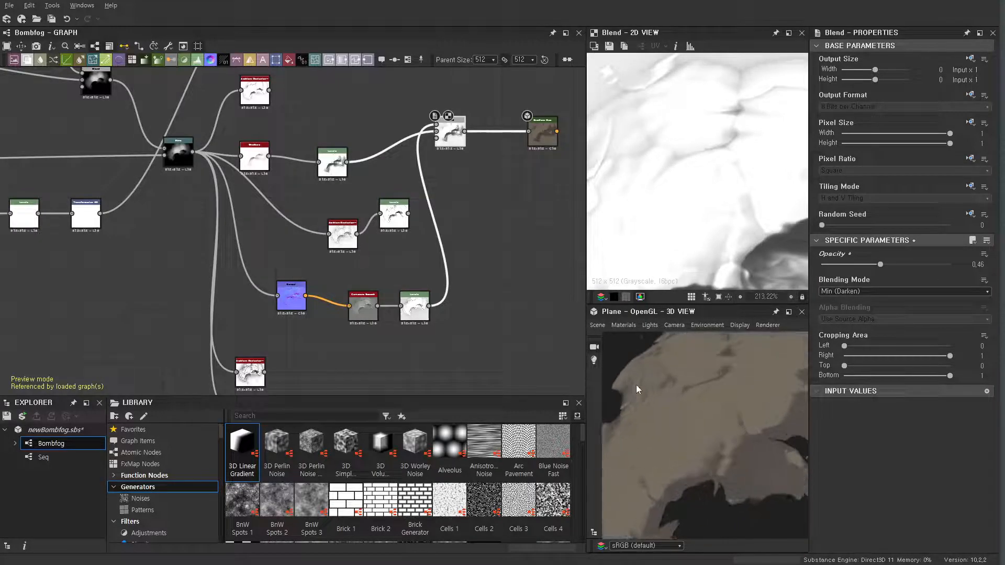
{"action": "left_click", "coordinate": [892, 264]}
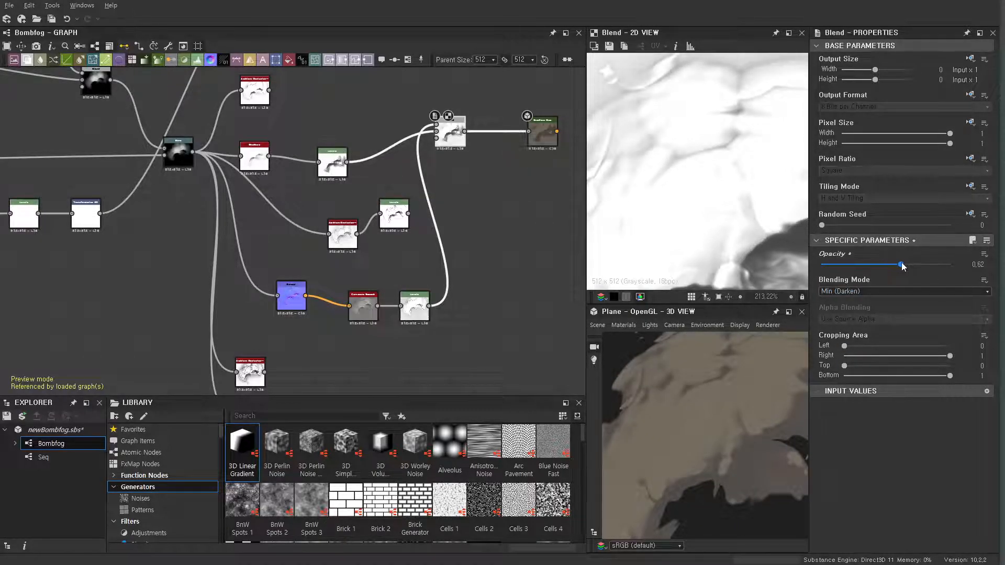
{"action": "left_click_drag", "start_coordinate": [892, 271], "coordinate": [889, 267]}
Preview the Warp node that feeds the shadow, ambient occlusion and normal branches.
{"action": "scroll", "coordinate": [470, 256], "scroll_direction": "down", "scroll_amount": 3}
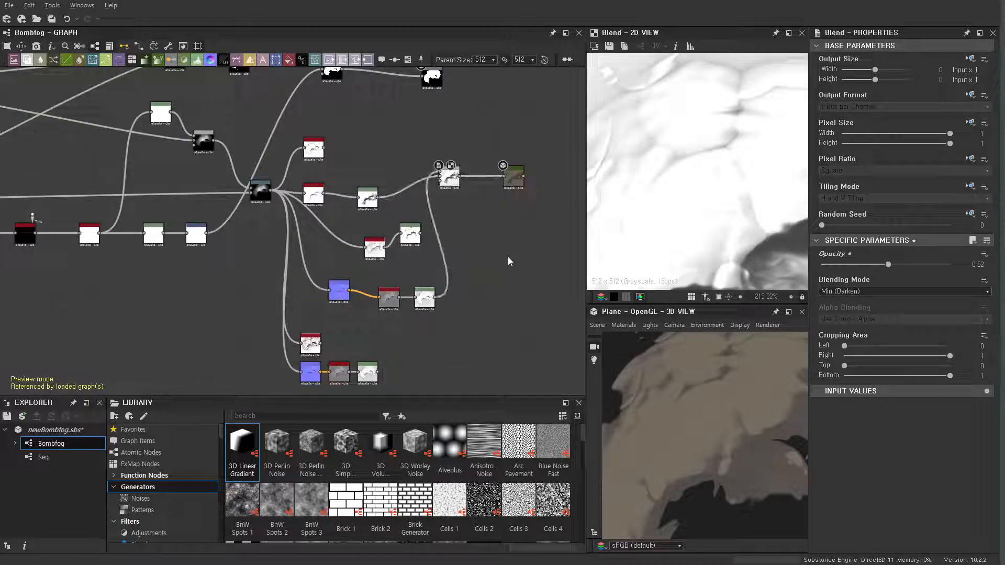
{"action": "scroll", "coordinate": [260, 192], "scroll_direction": "up", "scroll_amount": 6}
{"action": "double_click", "coordinate": [268, 169]}
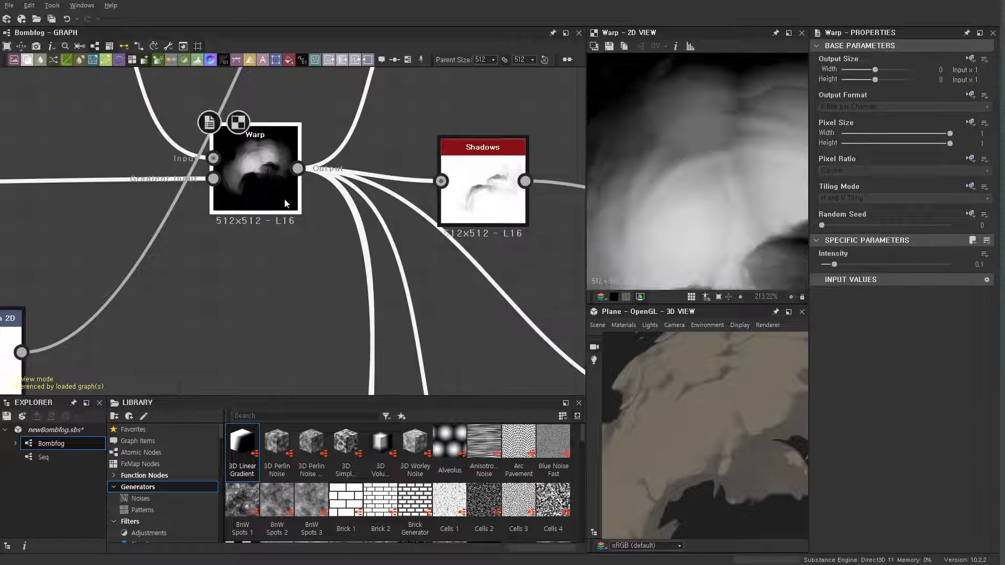
Preview the Shadows node's Levels output and examine the shading on the 3D plane.
{"action": "scroll", "coordinate": [458, 217], "scroll_direction": "down", "scroll_amount": 2}
{"action": "middle_click_drag", "start_coordinate": [458, 217], "coordinate": [326, 216]}
{"action": "scroll", "coordinate": [327, 216], "scroll_direction": "up", "scroll_amount": 1}
{"action": "double_click", "coordinate": [326, 209]}
{"action": "double_click", "coordinate": [524, 209]}
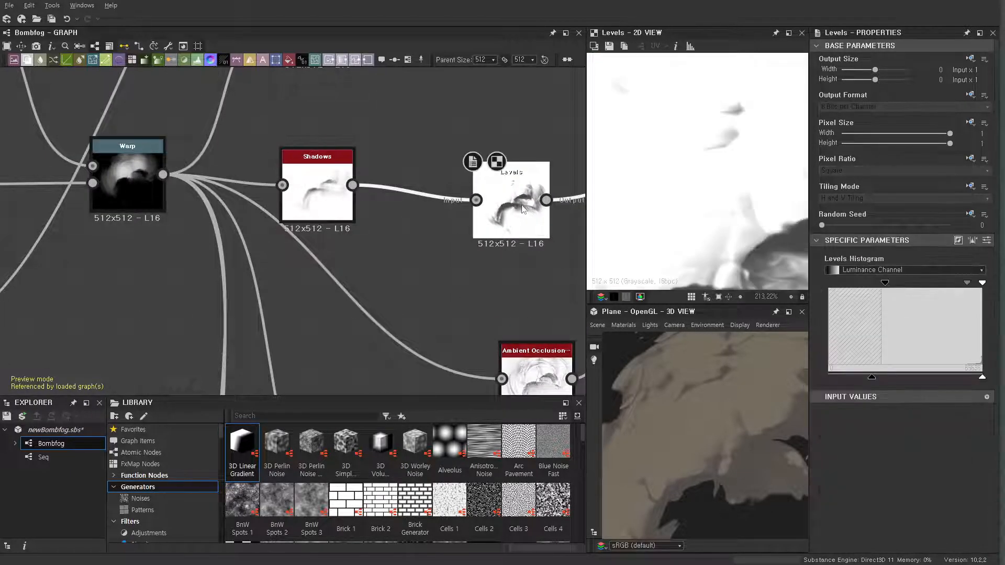
{"action": "scroll", "coordinate": [524, 209], "scroll_direction": "down", "scroll_amount": 2}
{"action": "scroll", "coordinate": [743, 416], "scroll_direction": "down", "scroll_amount": 4}
{"action": "scroll", "coordinate": [770, 373], "scroll_direction": "up", "scroll_amount": 3}
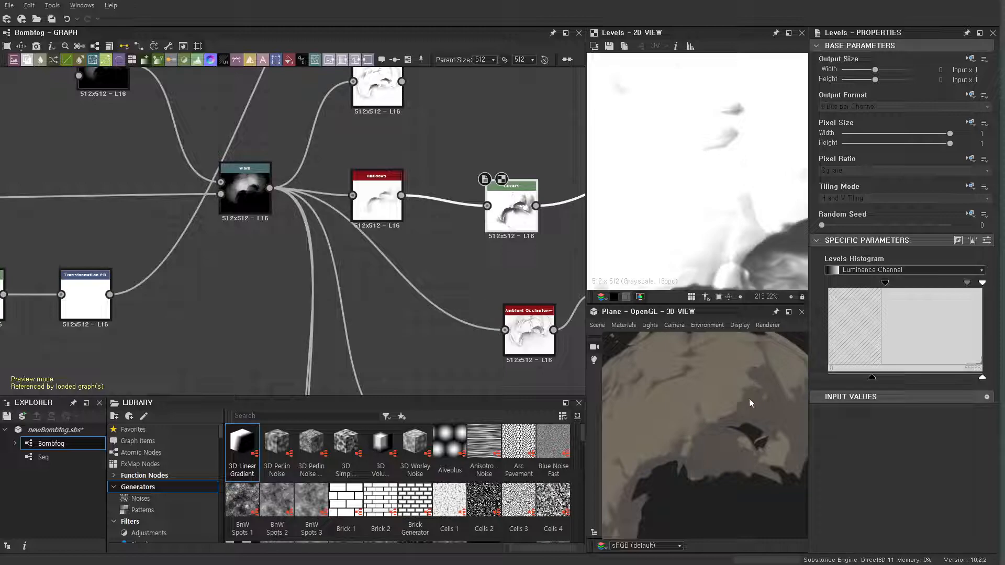
{"action": "left_click_drag", "start_coordinate": [673, 482], "coordinate": [689, 436]}
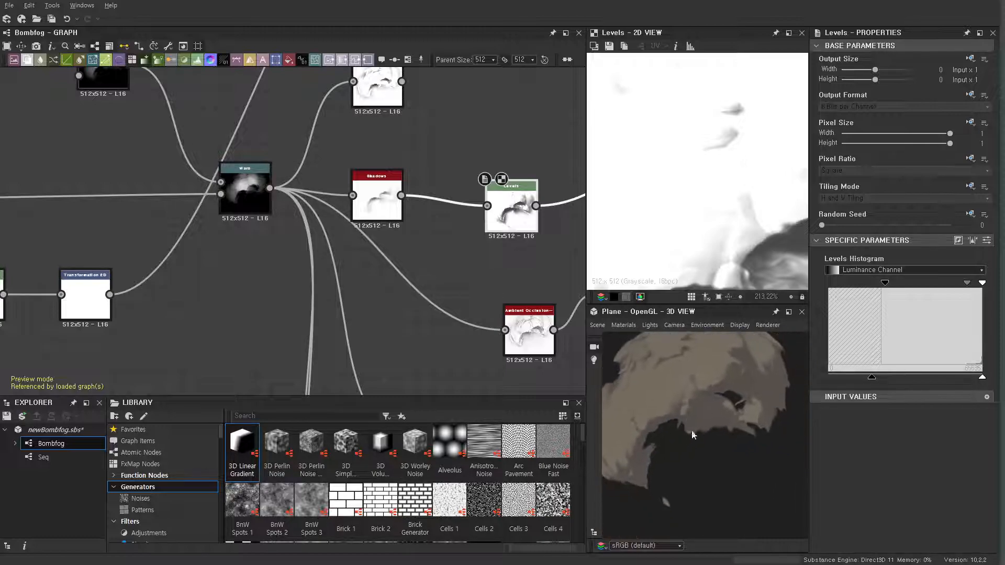
{"action": "scroll", "coordinate": [393, 271], "scroll_direction": "down", "scroll_amount": 3}
{"action": "middle_click_drag", "start_coordinate": [406, 268], "coordinate": [328, 313]}
{"action": "scroll", "coordinate": [327, 278], "scroll_direction": "up", "scroll_amount": 2}
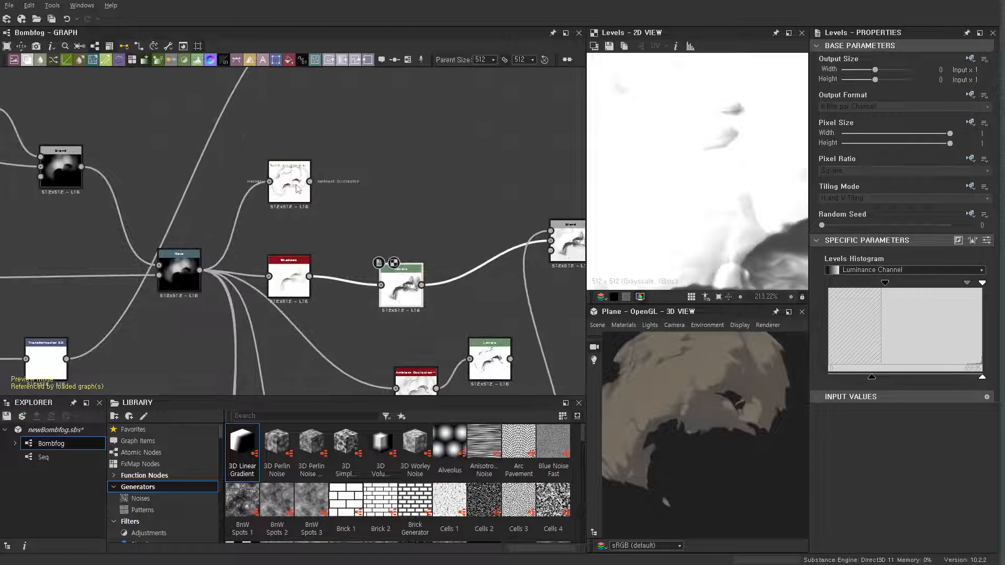
Preview the ambient occlusion and curvature branches through to their Levels nodes to compare the detail.
{"action": "double_click", "coordinate": [296, 186]}
{"action": "scroll", "coordinate": [392, 125], "scroll_direction": "down", "scroll_amount": 2}
{"action": "scroll", "coordinate": [386, 370], "scroll_direction": "up", "scroll_amount": 2}
{"action": "double_click", "coordinate": [487, 238]}
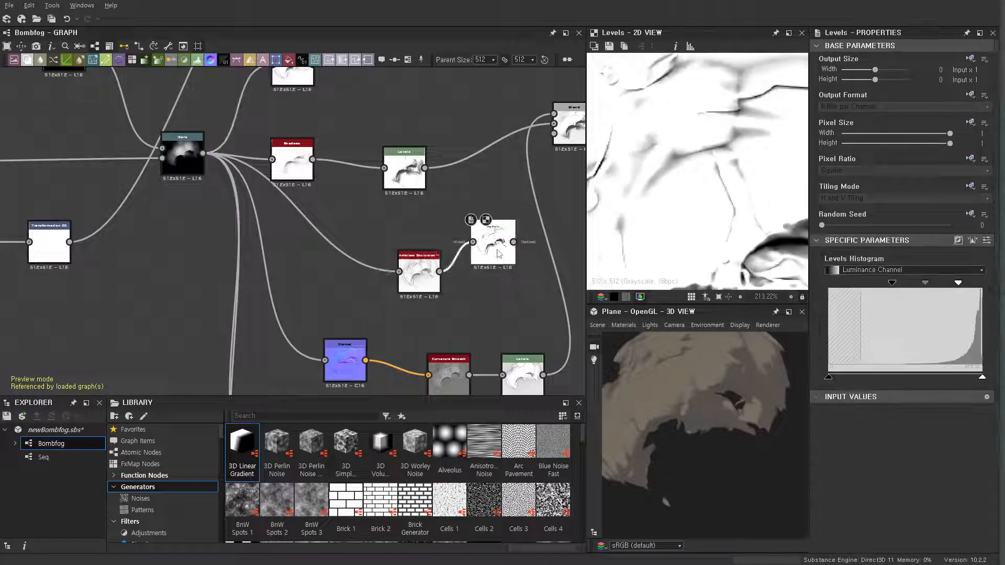
{"action": "scroll", "coordinate": [471, 298], "scroll_direction": "down", "scroll_amount": 3}
{"action": "scroll", "coordinate": [506, 384], "scroll_direction": "up", "scroll_amount": 3}
{"action": "double_click", "coordinate": [309, 266]}
{"action": "left_click", "coordinate": [402, 296]}
{"action": "double_click", "coordinate": [474, 270]}
{"action": "scroll", "coordinate": [471, 265], "scroll_direction": "down", "scroll_amount": 2}
{"action": "scroll", "coordinate": [479, 141], "scroll_direction": "up", "scroll_amount": 1}
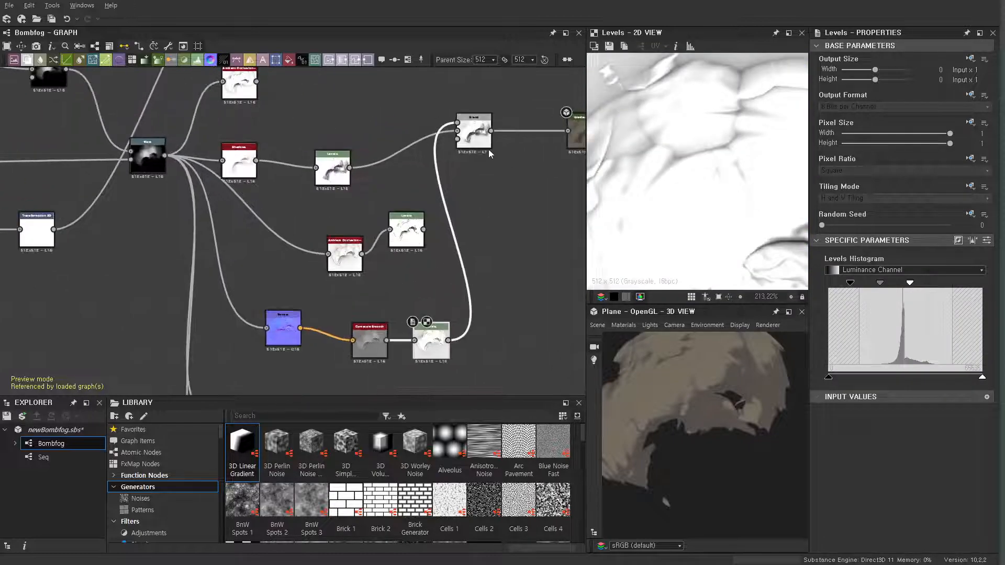
Try different Opacity values on the Blend before the Gradient Map against the 3D plane, and preview the Gradient Map.
{"action": "double_click", "coordinate": [483, 147]}
{"action": "left_click_drag", "start_coordinate": [889, 265], "coordinate": [976, 269]}
{"action": "middle_click_drag", "start_coordinate": [720, 395], "coordinate": [724, 431]}
{"action": "scroll", "coordinate": [724, 431], "scroll_direction": "down", "scroll_amount": 1}
{"action": "left_click_drag", "start_coordinate": [950, 265], "coordinate": [884, 279]}
{"action": "middle_click_drag", "start_coordinate": [520, 208], "coordinate": [407, 259]}
{"action": "left_click", "coordinate": [460, 188]}
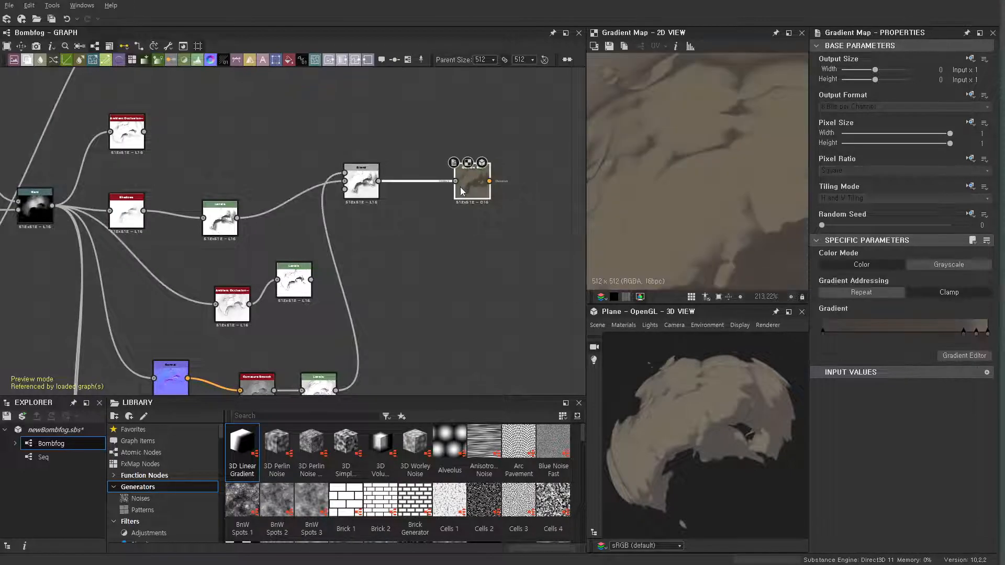
{"action": "scroll", "coordinate": [727, 234], "scroll_direction": "down", "scroll_amount": 4}
{"action": "scroll", "coordinate": [716, 171], "scroll_direction": "up", "scroll_amount": 3}
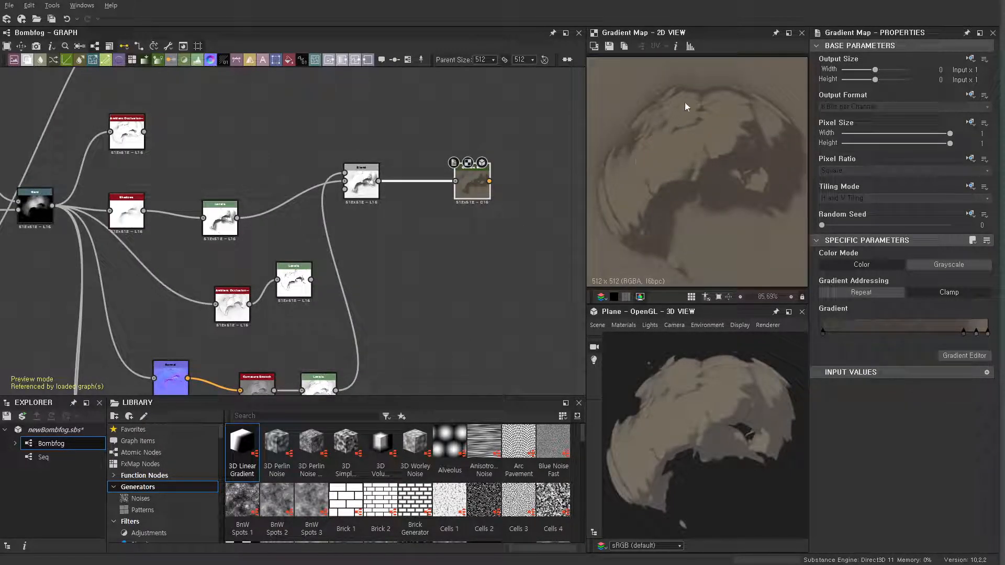
Examine the splatter branch in the WarpTexture frame and preview its Splatter Circular node.
{"action": "scroll", "coordinate": [429, 267], "scroll_direction": "down", "scroll_amount": 1}
{"action": "middle_click_drag", "start_coordinate": [426, 268], "coordinate": [460, 218]}
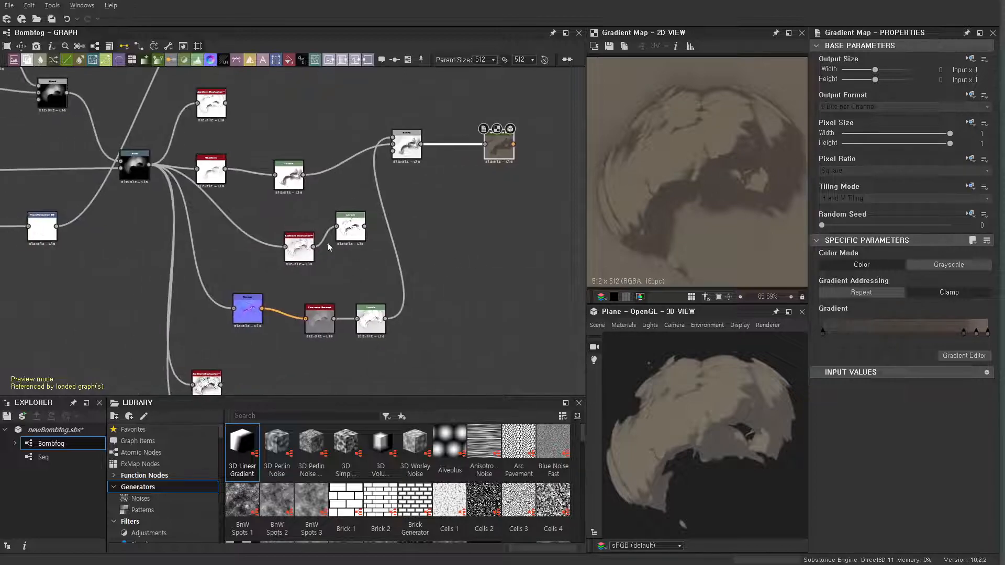
{"action": "scroll", "coordinate": [226, 283], "scroll_direction": "down", "scroll_amount": 3}
{"action": "middle_click_drag", "start_coordinate": [240, 279], "coordinate": [295, 258]}
{"action": "middle_click_drag", "start_coordinate": [50, 274], "coordinate": [285, 263]}
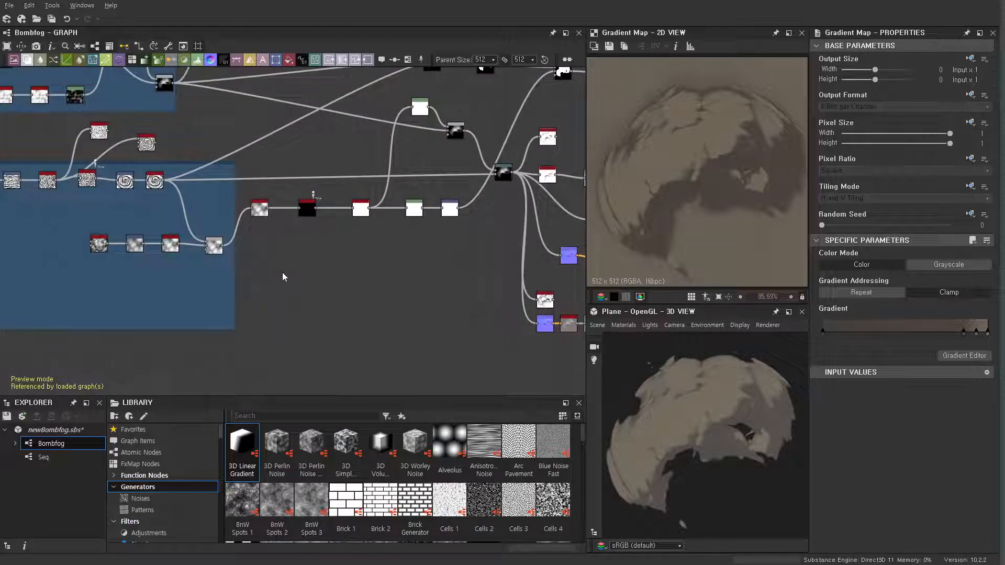
{"action": "scroll", "coordinate": [282, 272], "scroll_direction": "up", "scroll_amount": 3}
{"action": "middle_click_drag", "start_coordinate": [252, 299], "coordinate": [330, 272]}
{"action": "scroll", "coordinate": [94, 202], "scroll_direction": "down", "scroll_amount": 3}
{"action": "left_click_drag", "start_coordinate": [61, 184], "coordinate": [235, 226]}
{"action": "middle_click_drag", "start_coordinate": [297, 265], "coordinate": [436, 261]}
{"action": "left_click_drag", "start_coordinate": [49, 185], "coordinate": [250, 225]}
{"action": "left_click_drag", "start_coordinate": [324, 258], "coordinate": [311, 281]}
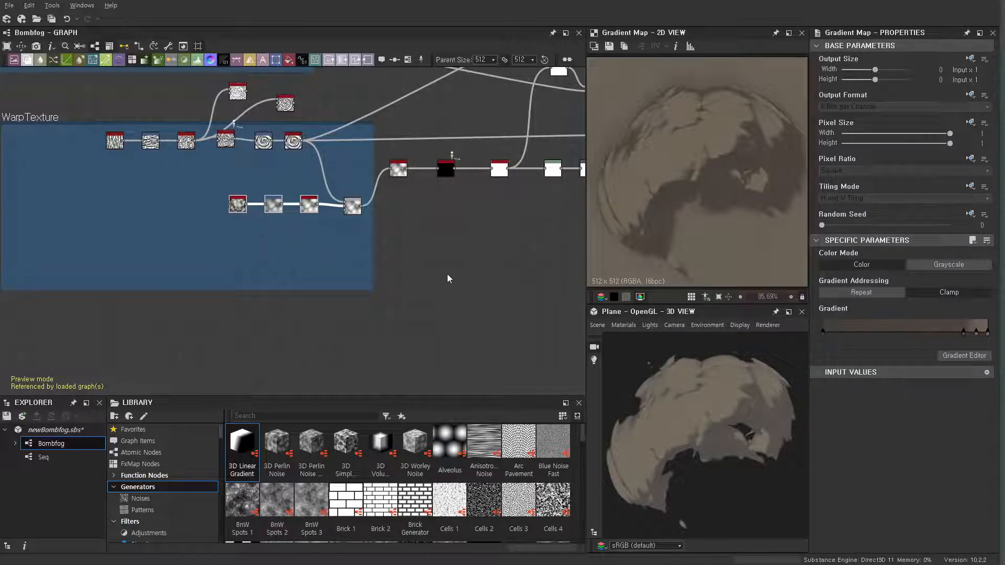
{"action": "scroll", "coordinate": [229, 238], "scroll_direction": "up", "scroll_amount": 6}
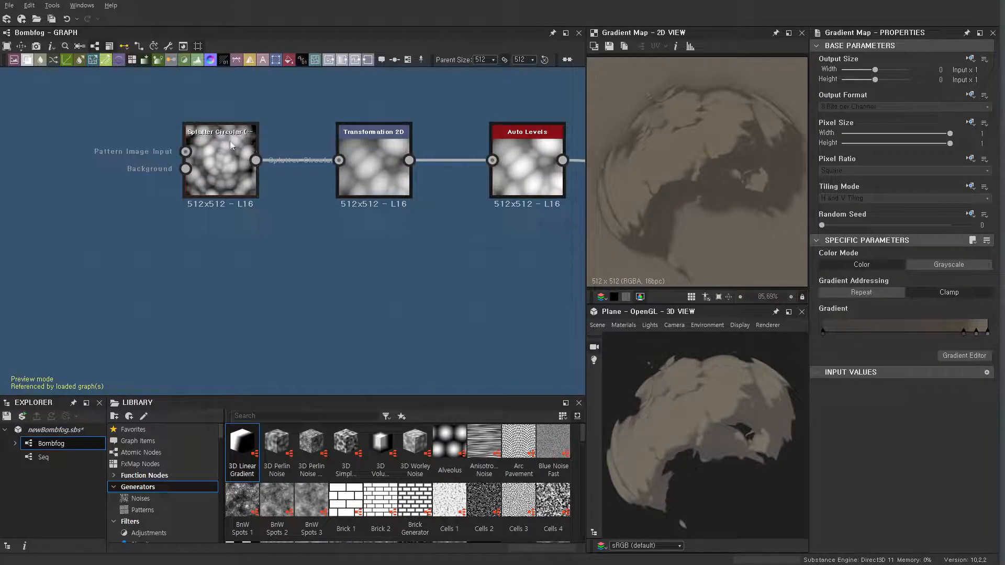
{"action": "left_click", "coordinate": [237, 149]}
{"action": "scroll", "coordinate": [229, 141], "scroll_direction": "up", "scroll_amount": 2}
{"action": "scroll", "coordinate": [229, 141], "scroll_direction": "down", "scroll_amount": 6}
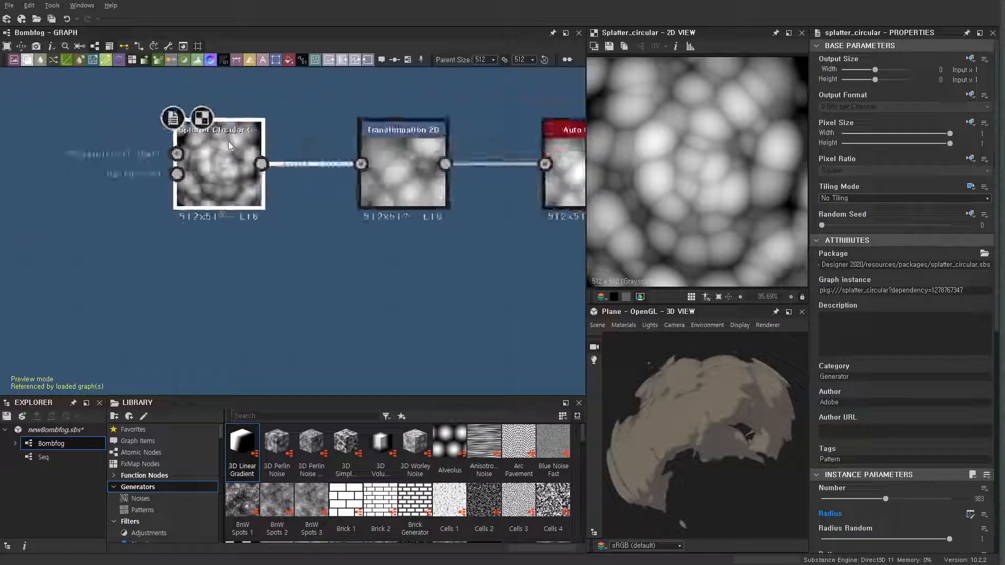
Duplicate the Splatter Circular node from the frame above WarpTexture, preview the copy and place it outside the frames, above the Auto Levels node.
{"action": "middle_click_drag", "start_coordinate": [344, 161], "coordinate": [319, 283]}
{"action": "scroll", "coordinate": [693, 172], "scroll_direction": "down", "scroll_amount": 4}
{"action": "scroll", "coordinate": [335, 191], "scroll_direction": "down", "scroll_amount": 3}
{"action": "middle_click_drag", "start_coordinate": [198, 158], "coordinate": [288, 191]}
{"action": "middle_click_drag", "start_coordinate": [161, 166], "coordinate": [254, 220]}
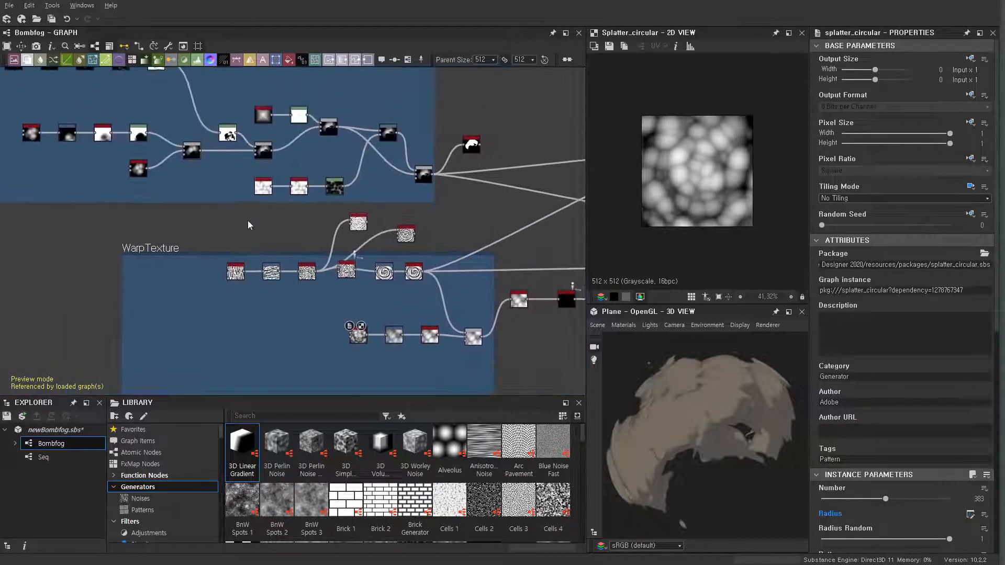
{"action": "left_click", "coordinate": [143, 172]}
{"action": "key", "text": "ctrl+c"}
{"action": "key", "text": "ctrl+v"}
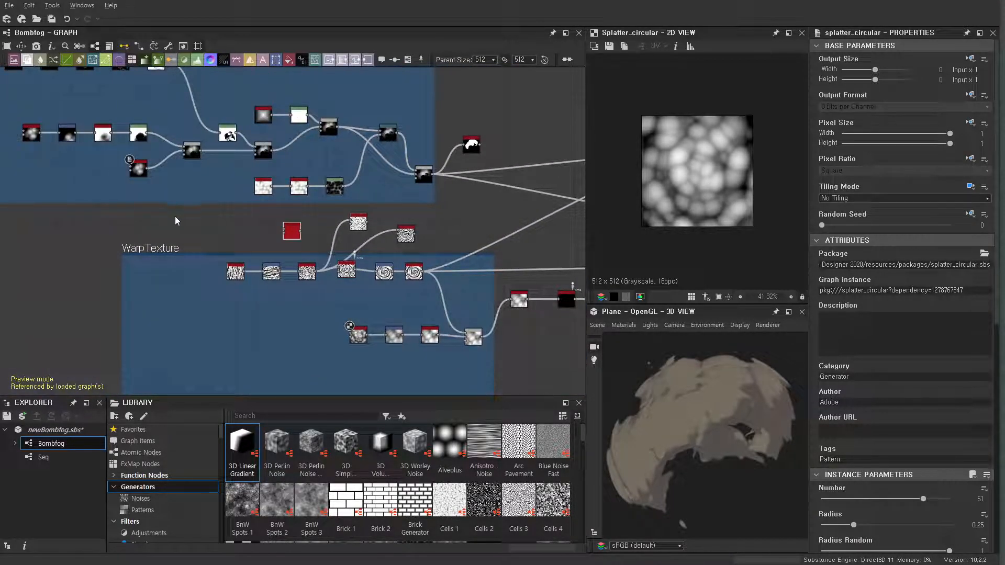
{"action": "double_click", "coordinate": [291, 234]}
{"action": "left_click_drag", "start_coordinate": [292, 236], "coordinate": [530, 249]}
{"action": "scroll", "coordinate": [530, 250], "scroll_direction": "down", "scroll_amount": 1}
{"action": "middle_click_drag", "start_coordinate": [530, 249], "coordinate": [340, 162]}
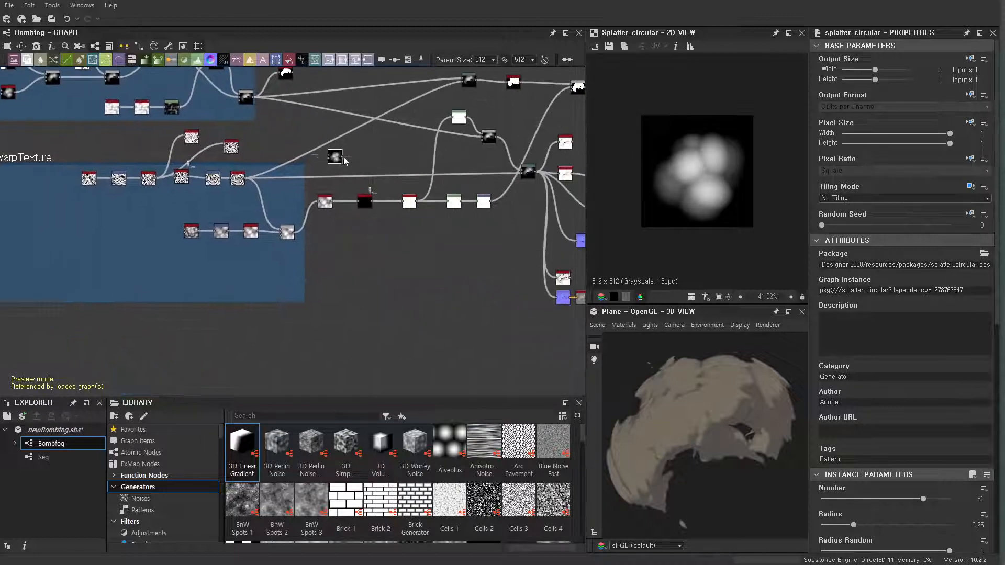
Set the copied Splatter Circular's Number to 300.
{"action": "scroll", "coordinate": [341, 162], "scroll_direction": "up", "scroll_amount": 6}
{"action": "scroll", "coordinate": [778, 242], "scroll_direction": "down", "scroll_amount": 3}
{"action": "scroll", "coordinate": [985, 304], "scroll_direction": "down", "scroll_amount": 3}
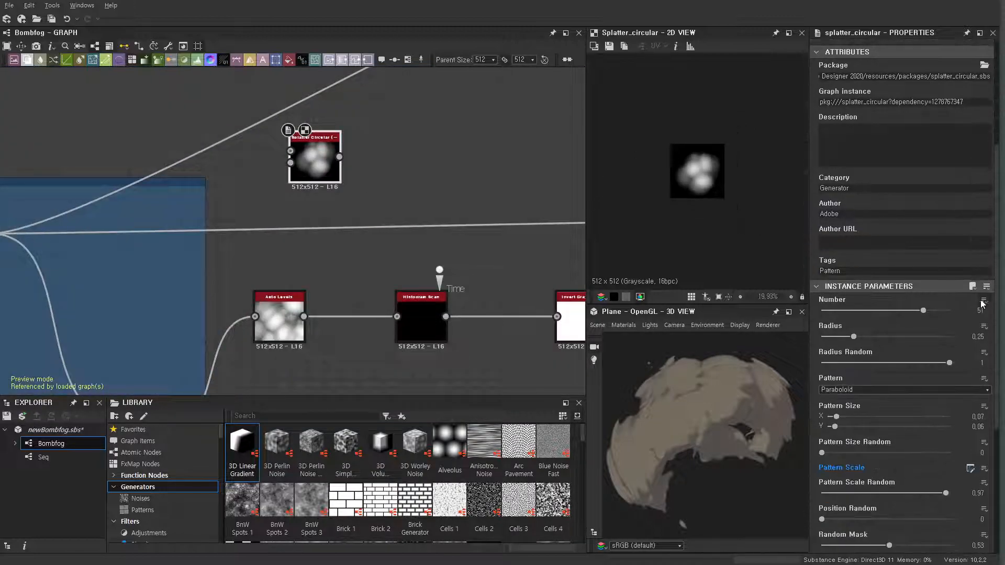
{"action": "left_click", "coordinate": [978, 311]}
{"action": "type", "text": "300"}
{"action": "key", "text": "Return"}
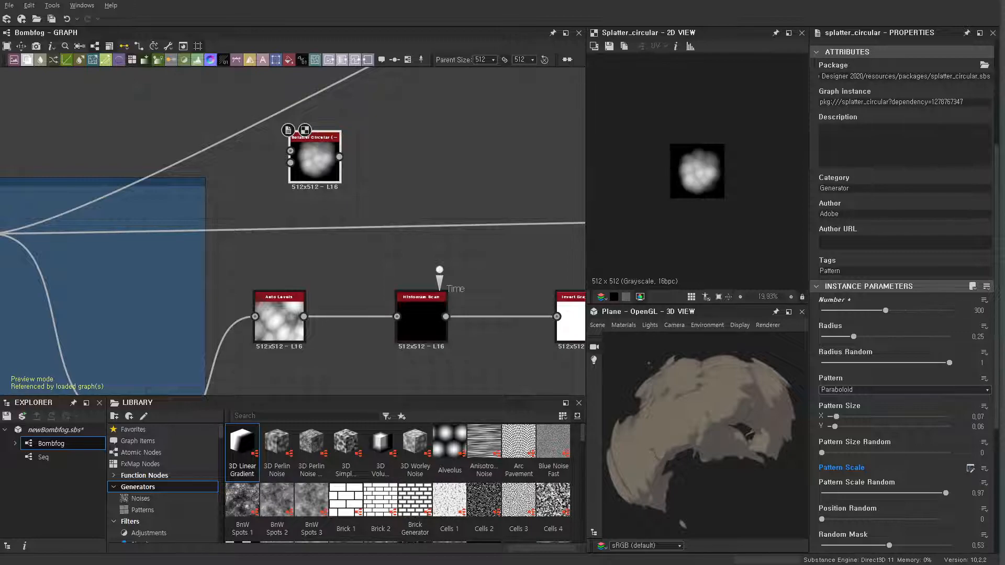
Try several Radius values on the copied Splatter Circular, settle on 0.84, and move the node below the Auto Levels node.
{"action": "left_click_drag", "start_coordinate": [855, 337], "coordinate": [941, 332]}
{"action": "scroll", "coordinate": [699, 172], "scroll_direction": "up", "scroll_amount": 5}
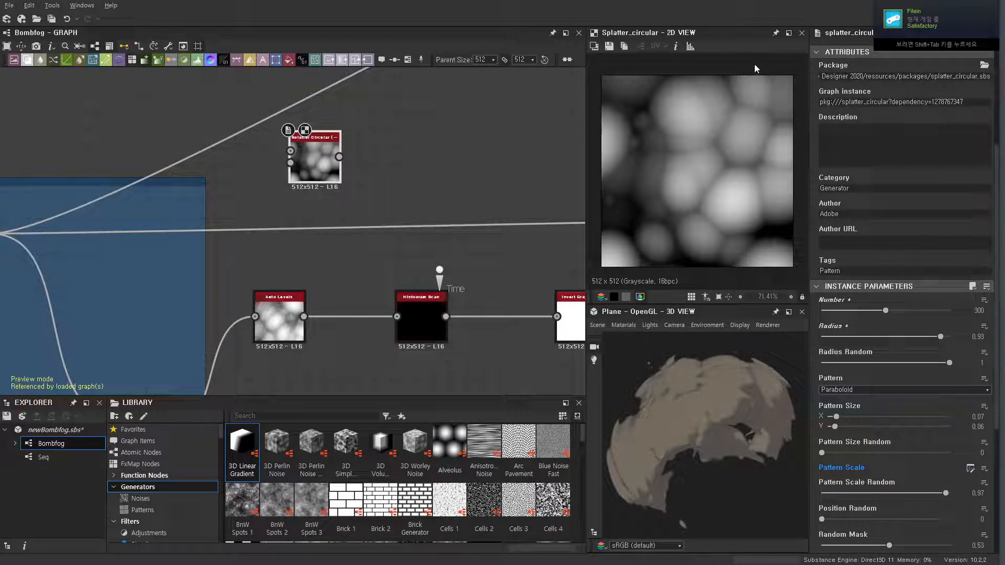
{"action": "left_click_drag", "start_coordinate": [886, 311], "coordinate": [882, 311]}
{"action": "key", "text": "ctrl+z"}
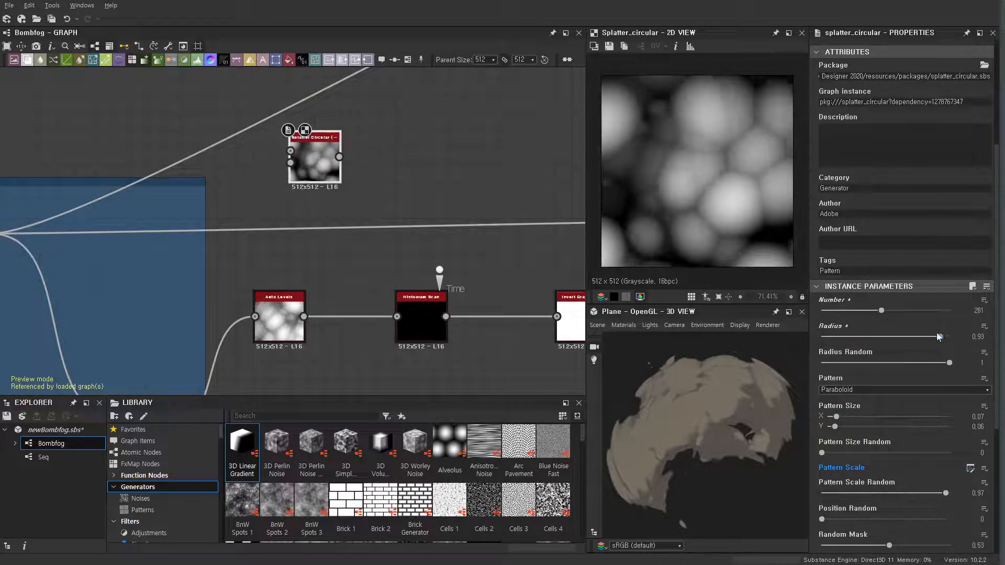
{"action": "left_click_drag", "start_coordinate": [939, 339], "coordinate": [865, 347]}
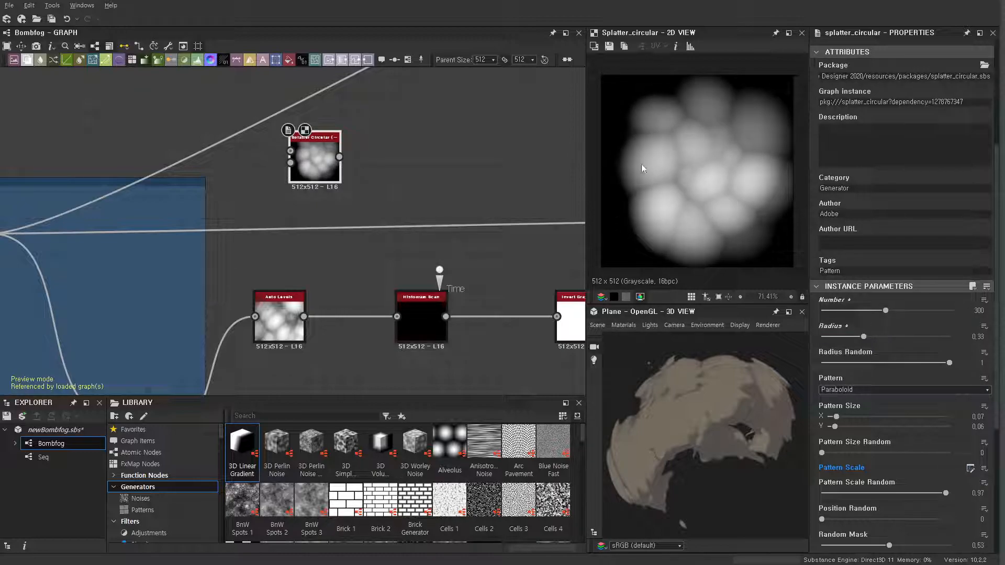
{"action": "left_click_drag", "start_coordinate": [865, 337], "coordinate": [929, 337]}
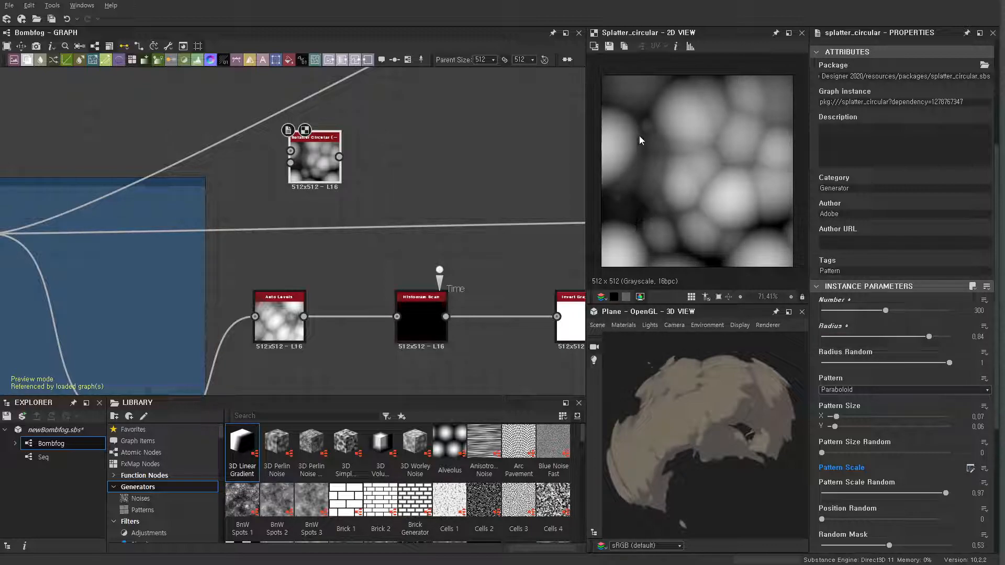
{"action": "scroll", "coordinate": [307, 190], "scroll_direction": "down", "scroll_amount": 3}
{"action": "left_click_drag", "start_coordinate": [336, 214], "coordinate": [338, 327]}
Compare the copied Splatter Circular with the original Splatter Circular and its Transformation 2D in the WarpTexture frame.
{"action": "scroll", "coordinate": [426, 291], "scroll_direction": "down", "scroll_amount": 2}
{"action": "middle_click_drag", "start_coordinate": [427, 291], "coordinate": [517, 275]}
{"action": "middle_click_drag", "start_coordinate": [229, 260], "coordinate": [400, 259]}
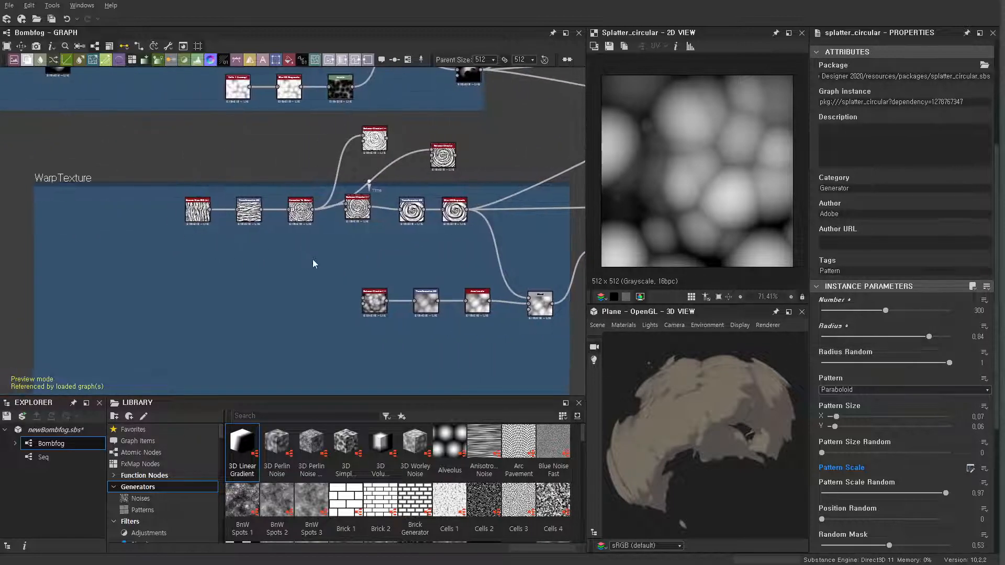
{"action": "scroll", "coordinate": [307, 256], "scroll_direction": "up", "scroll_amount": 4}
{"action": "middle_click_drag", "start_coordinate": [358, 307], "coordinate": [267, 230]}
{"action": "scroll", "coordinate": [336, 265], "scroll_direction": "up", "scroll_amount": 3}
{"action": "double_click", "coordinate": [377, 267]}
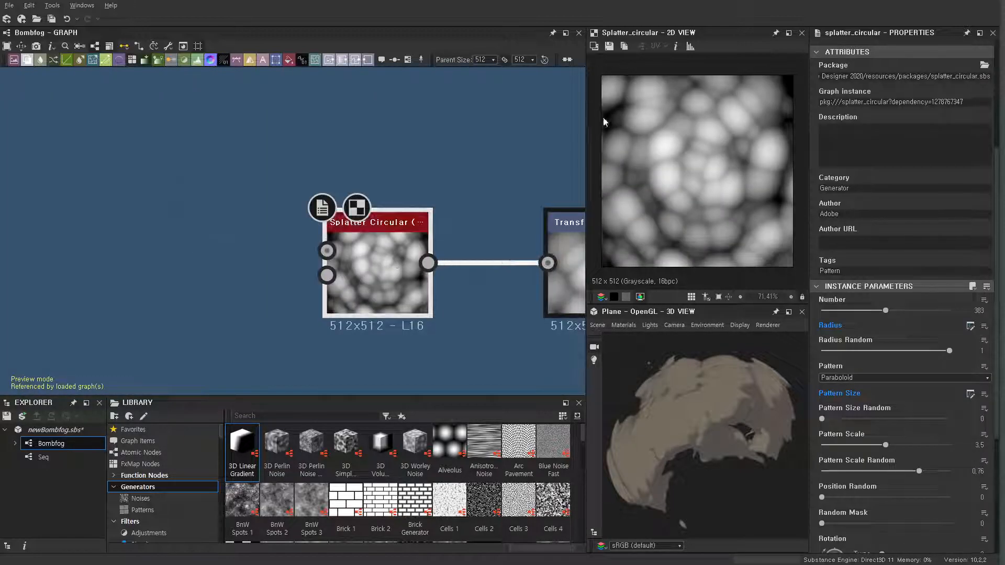
{"action": "scroll", "coordinate": [291, 290], "scroll_direction": "down", "scroll_amount": 5}
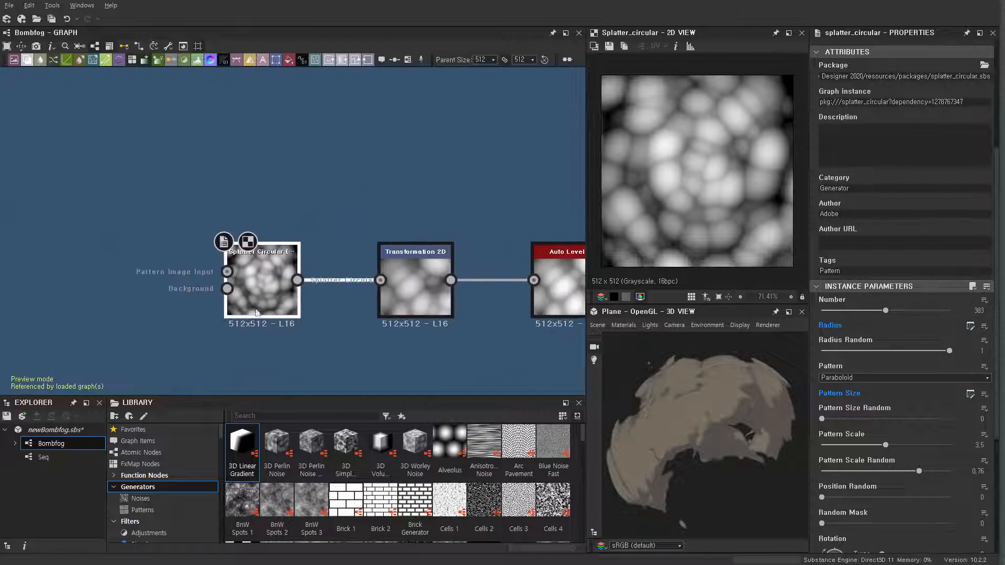
{"action": "scroll", "coordinate": [452, 297], "scroll_direction": "up", "scroll_amount": 3}
{"action": "double_click", "coordinate": [482, 245]}
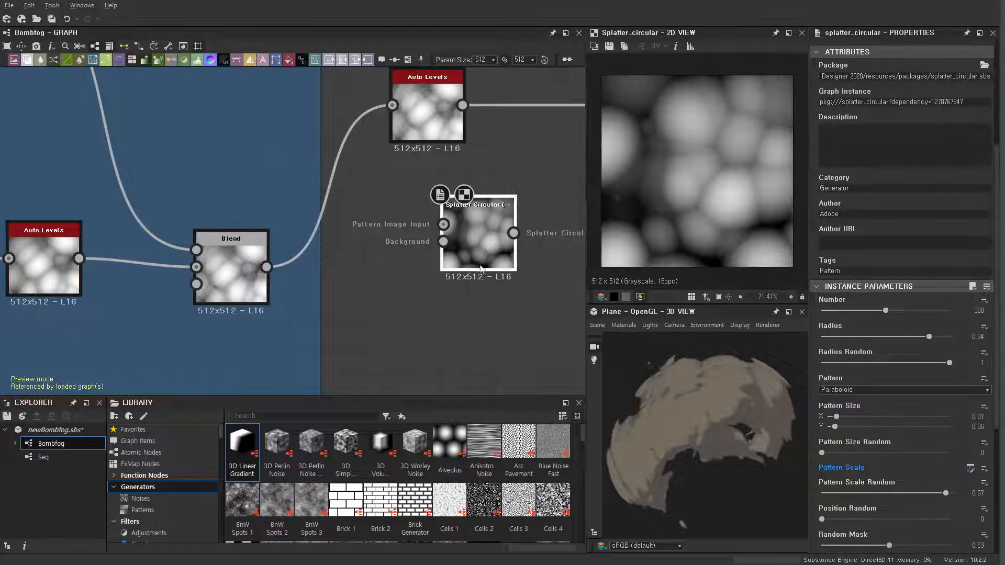
{"action": "scroll", "coordinate": [474, 265], "scroll_direction": "down", "scroll_amount": 1}
{"action": "scroll", "coordinate": [142, 270], "scroll_direction": "up", "scroll_amount": 3}
{"action": "scroll", "coordinate": [318, 291], "scroll_direction": "down", "scroll_amount": 3}
{"action": "scroll", "coordinate": [394, 253], "scroll_direction": "up", "scroll_amount": 3}
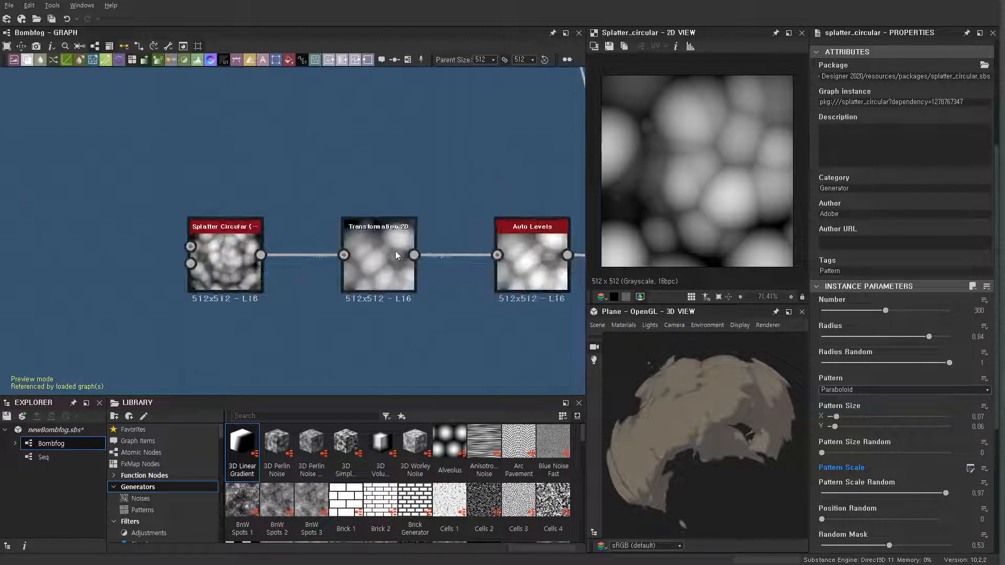
{"action": "double_click", "coordinate": [394, 250]}
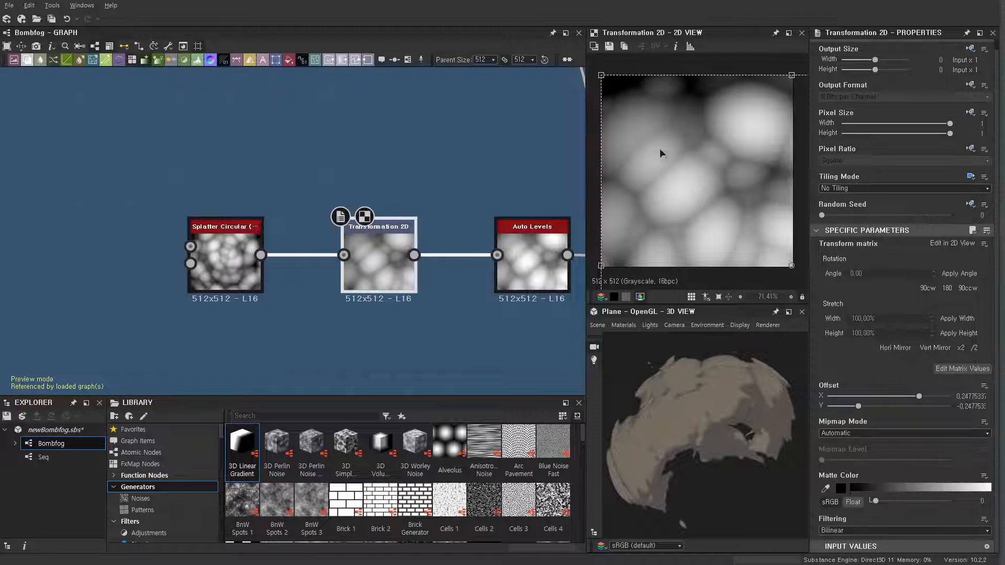
{"action": "scroll", "coordinate": [339, 288], "scroll_direction": "down", "scroll_amount": 4}
{"action": "middle_click_drag", "start_coordinate": [390, 286], "coordinate": [131, 273]}
{"action": "scroll", "coordinate": [157, 272], "scroll_direction": "down", "scroll_amount": 1}
{"action": "scroll", "coordinate": [345, 280], "scroll_direction": "up", "scroll_amount": 4}
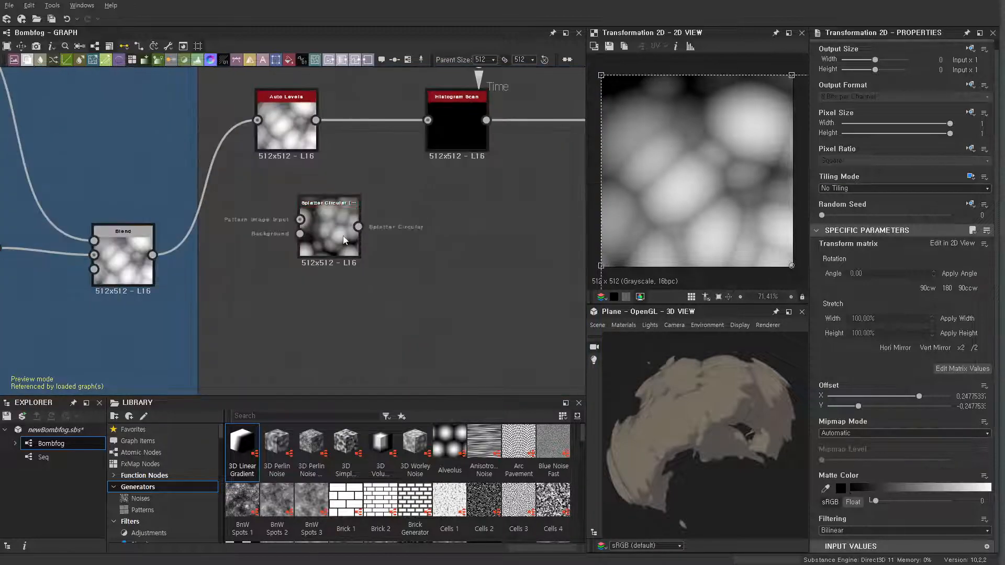
Reposition the copied Splatter Circular slightly and add a Transformation 2D node after it.
{"action": "left_click_drag", "start_coordinate": [345, 252], "coordinate": [324, 268]}
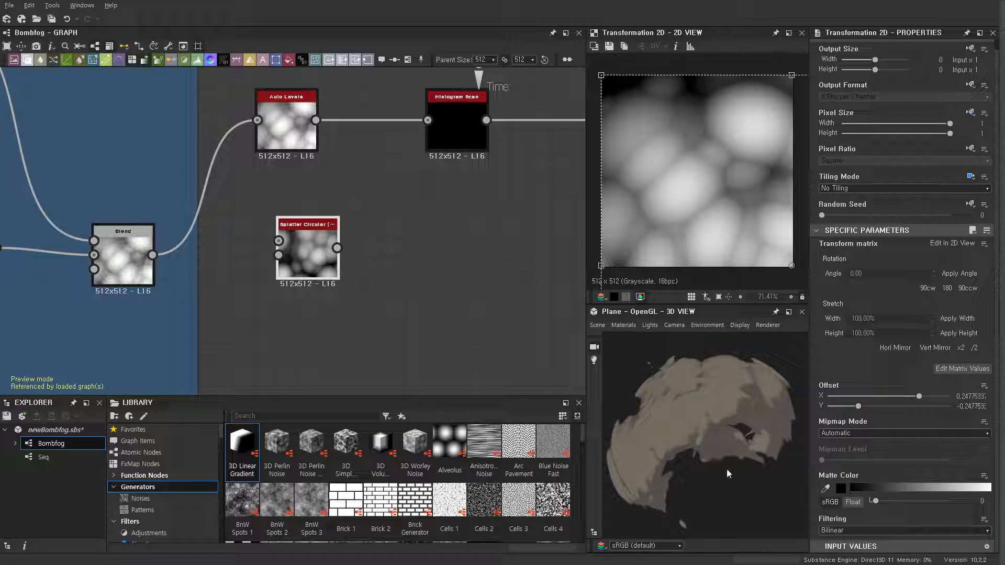
{"action": "left_click", "coordinate": [315, 263]}
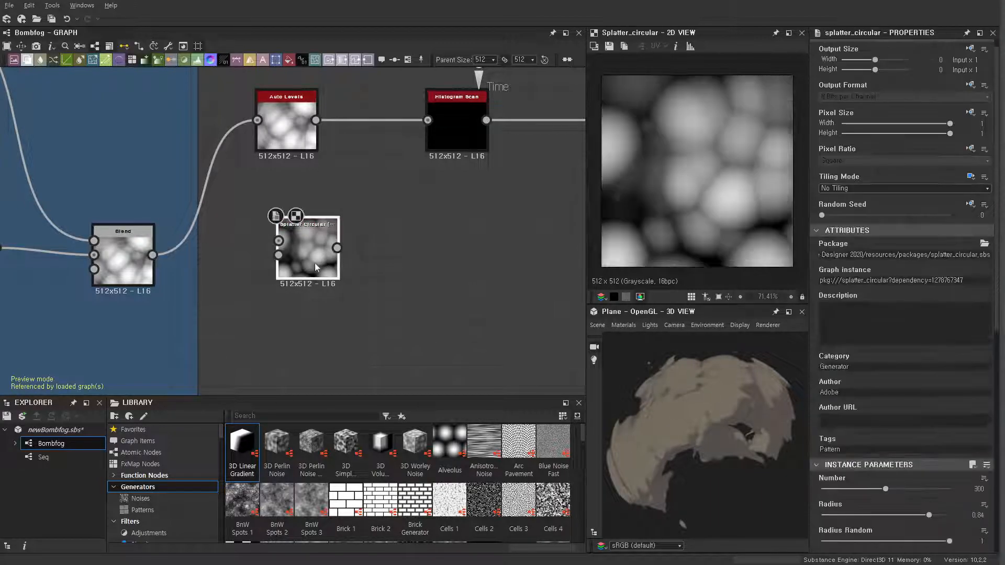
{"action": "key", "text": "space"}
{"action": "type", "text": "tr"}
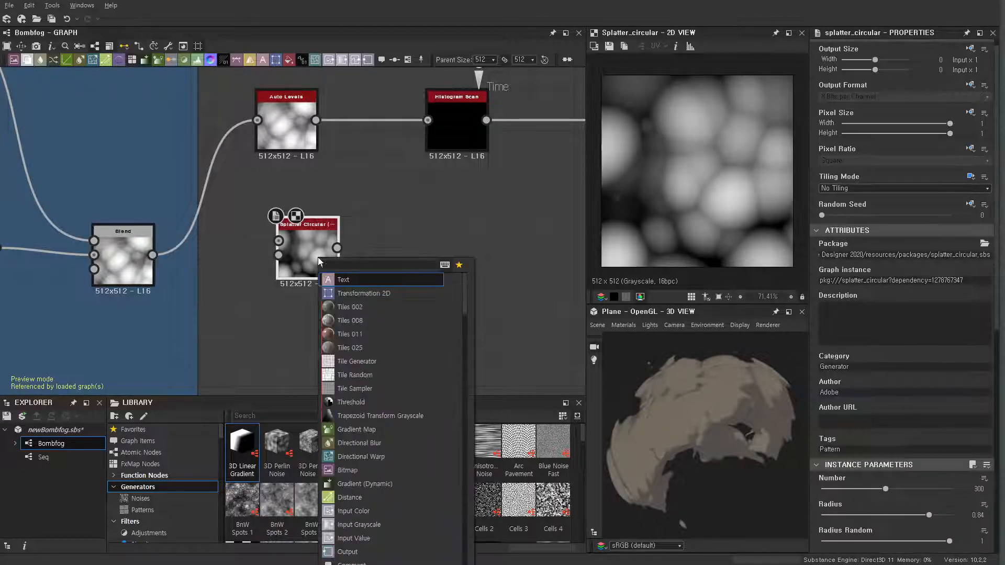
{"action": "left_click", "coordinate": [376, 280]}
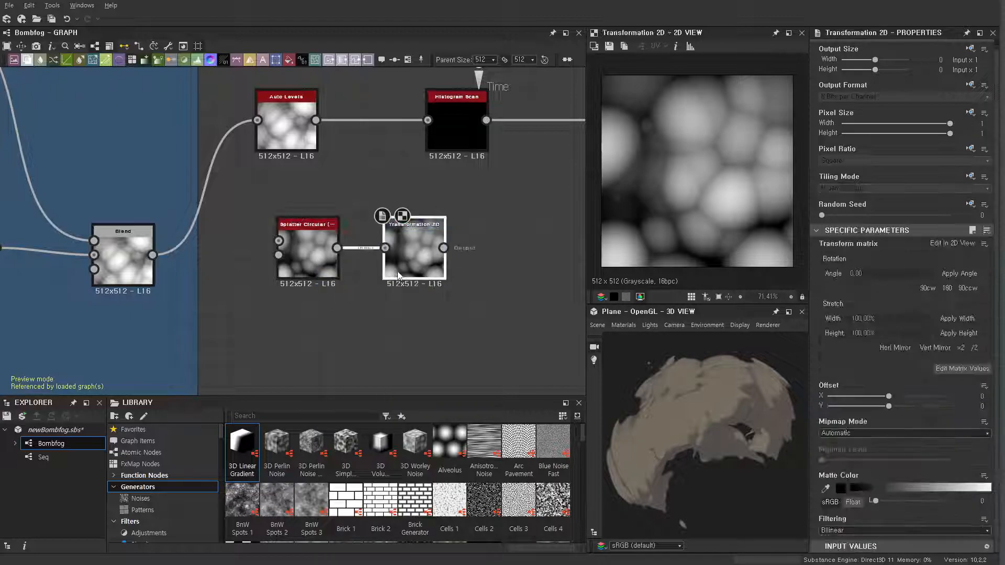
Enlarge the splatter pattern in the new Transformation 2D and shift it to an offset of about X -0.0437, Y 0.0984.
{"action": "left_click_drag", "start_coordinate": [794, 268], "coordinate": [987, 383]}
{"action": "left_click_drag", "start_coordinate": [717, 164], "coordinate": [703, 139]}
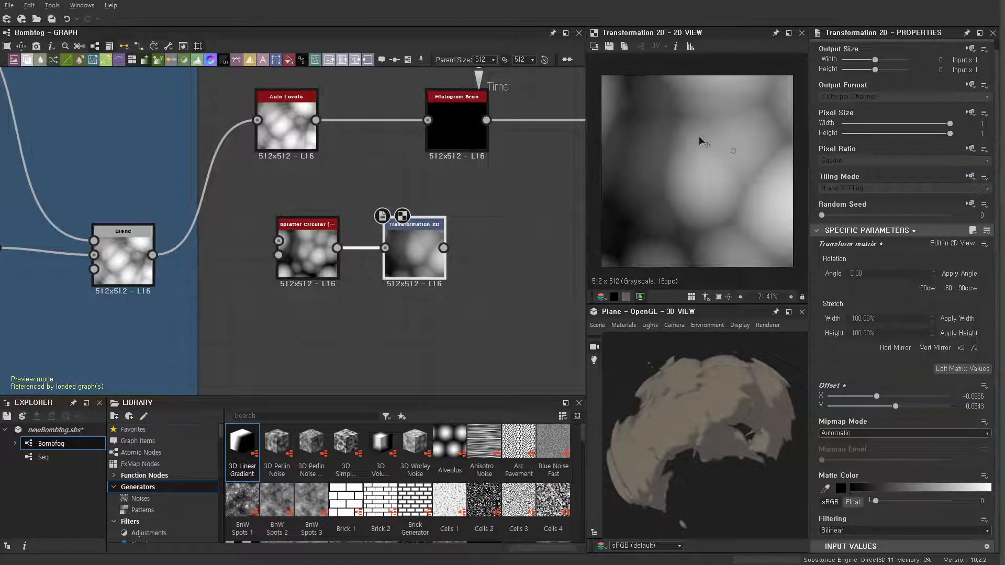
{"action": "scroll", "coordinate": [685, 158], "scroll_direction": "down", "scroll_amount": 5}
{"action": "scroll", "coordinate": [685, 160], "scroll_direction": "up", "scroll_amount": 1}
{"action": "left_click_drag", "start_coordinate": [766, 261], "coordinate": [625, 256]}
{"action": "left_click_drag", "start_coordinate": [783, 177], "coordinate": [788, 192]}
{"action": "scroll", "coordinate": [699, 162], "scroll_direction": "up", "scroll_amount": 5}
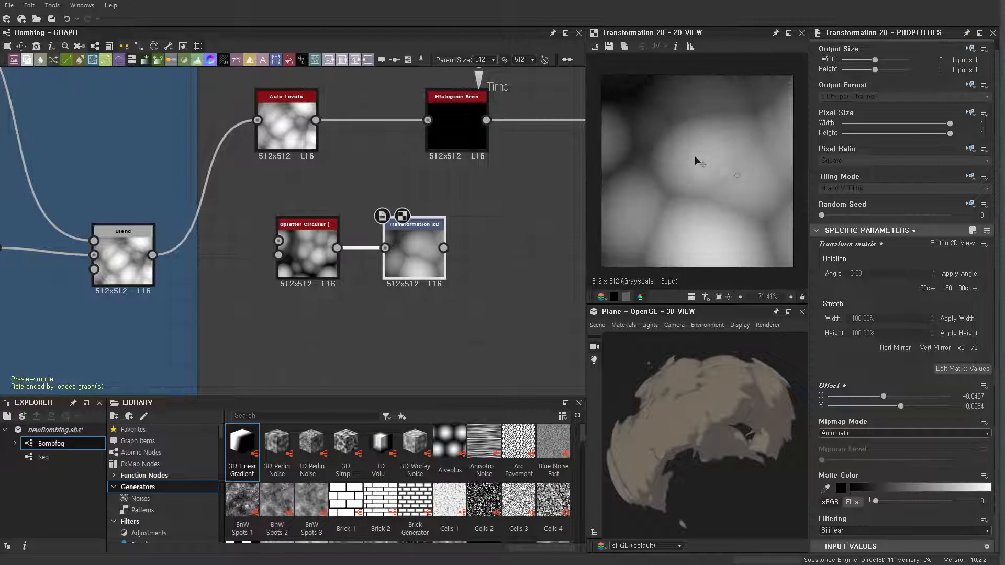
Add a Histogram Scan after the new Transformation 2D and move the three nodes of the splatter branch lower in the graph.
{"action": "scroll", "coordinate": [513, 238], "scroll_direction": "down", "scroll_amount": 3}
{"action": "middle_click_drag", "start_coordinate": [513, 238], "coordinate": [457, 260]}
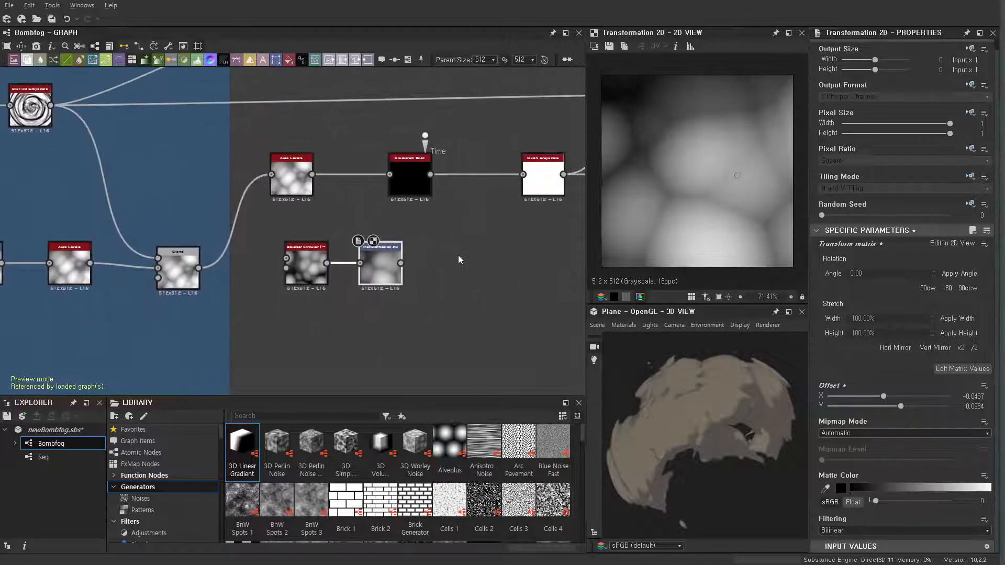
{"action": "key", "text": "space"}
{"action": "type", "text": "hi"}
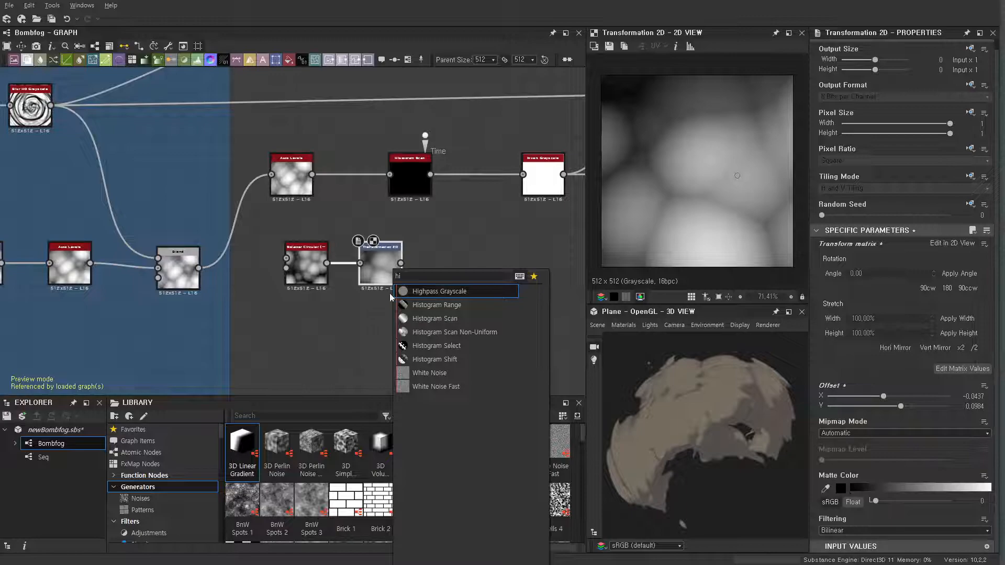
{"action": "left_click", "coordinate": [433, 319]}
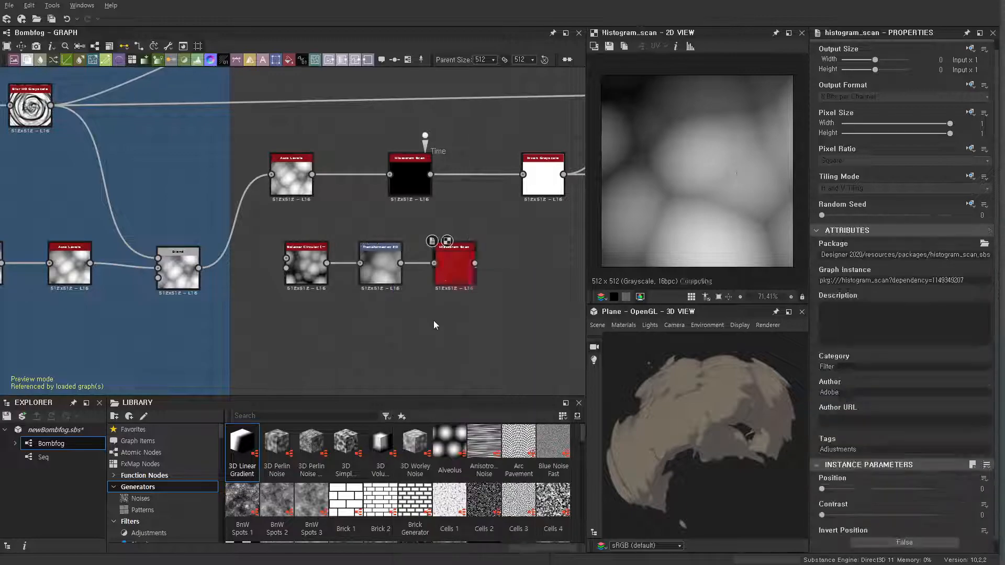
{"action": "left_click_drag", "start_coordinate": [444, 333], "coordinate": [263, 310]}
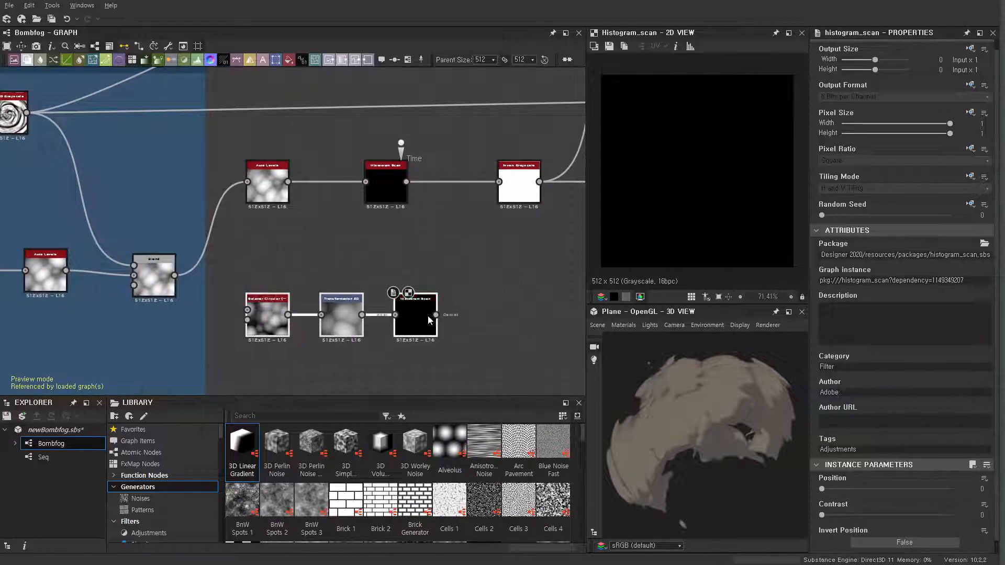
{"action": "left_click", "coordinate": [429, 316]}
Add an Invert Grayscale node after the new Histogram Scan.
{"action": "scroll", "coordinate": [489, 299], "scroll_direction": "up", "scroll_amount": 3}
{"action": "left_click", "coordinate": [489, 300]}
{"action": "left_click", "coordinate": [362, 320]}
{"action": "key", "text": "space"}
{"action": "type", "text": "invert"}
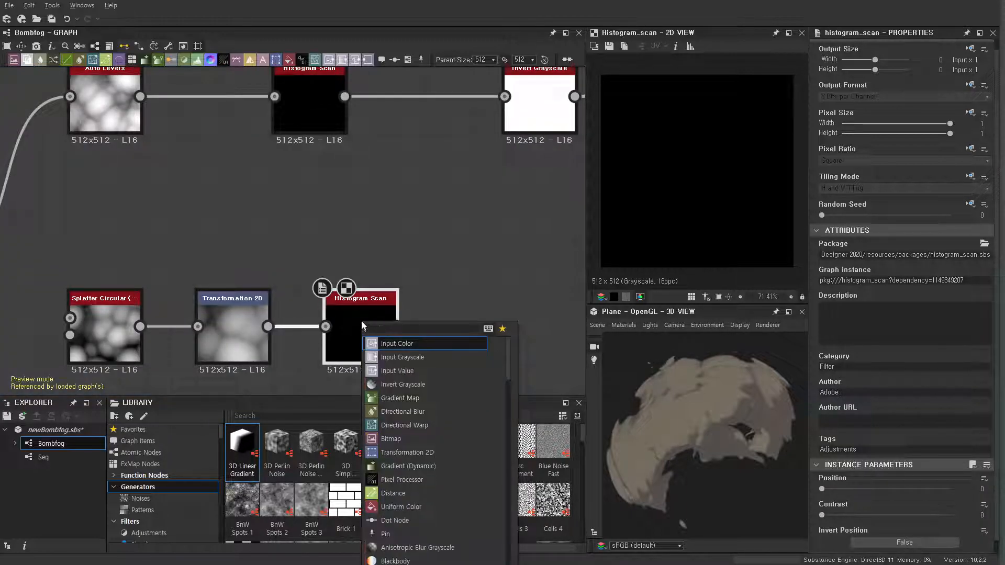
{"action": "left_click", "coordinate": [403, 344]}
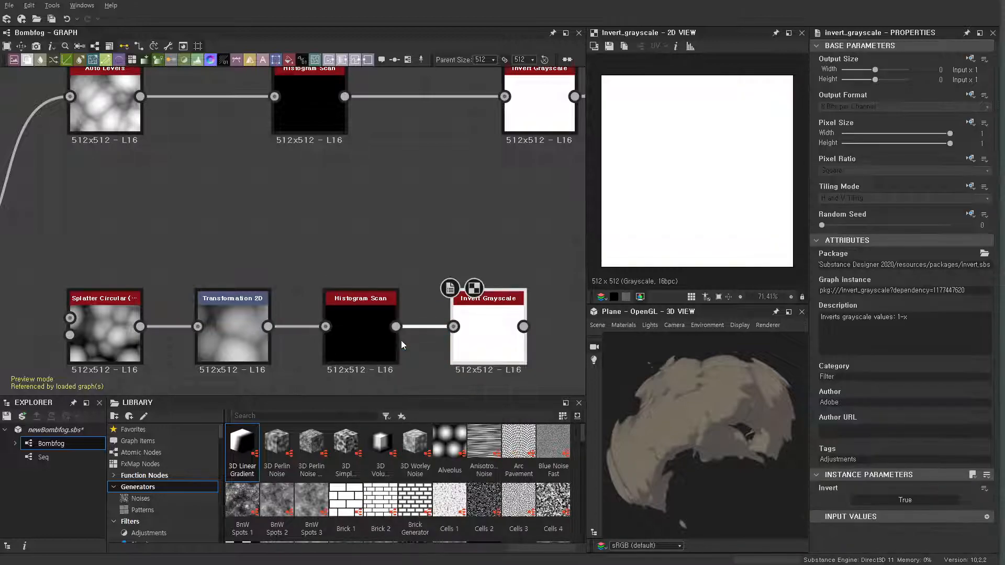
Add a Blend node combining the smoke shape's Blend output with the new Invert Grayscale output, and set its blending mode to Multiply.
{"action": "scroll", "coordinate": [401, 340], "scroll_direction": "down", "scroll_amount": 5}
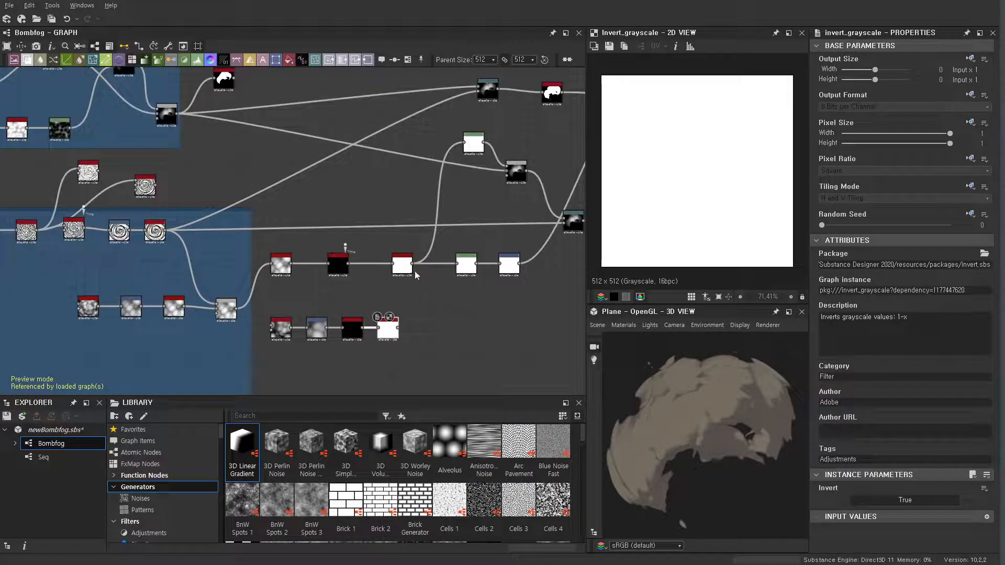
{"action": "left_click", "coordinate": [173, 124]}
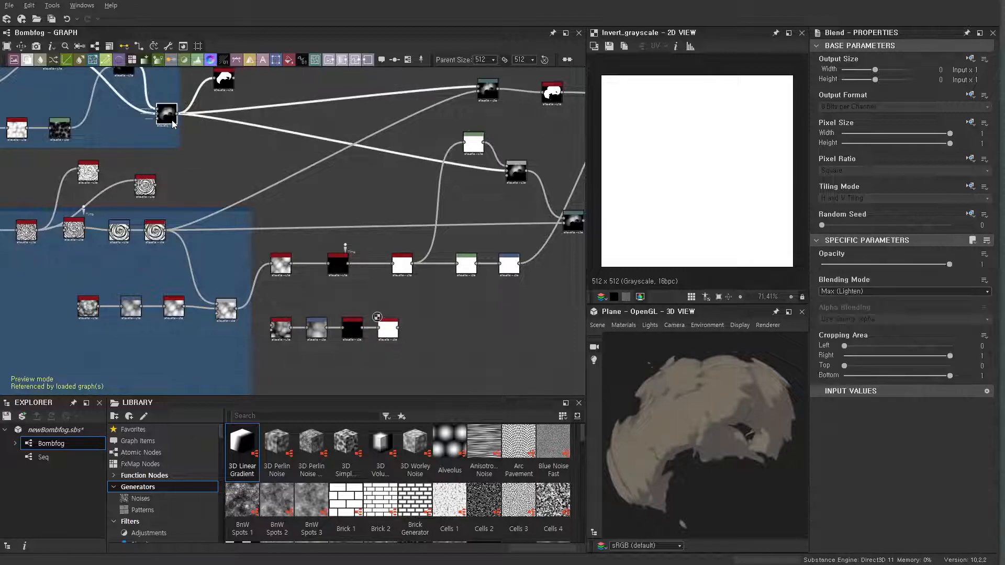
{"action": "key", "text": "space"}
{"action": "type", "text": "blen"}
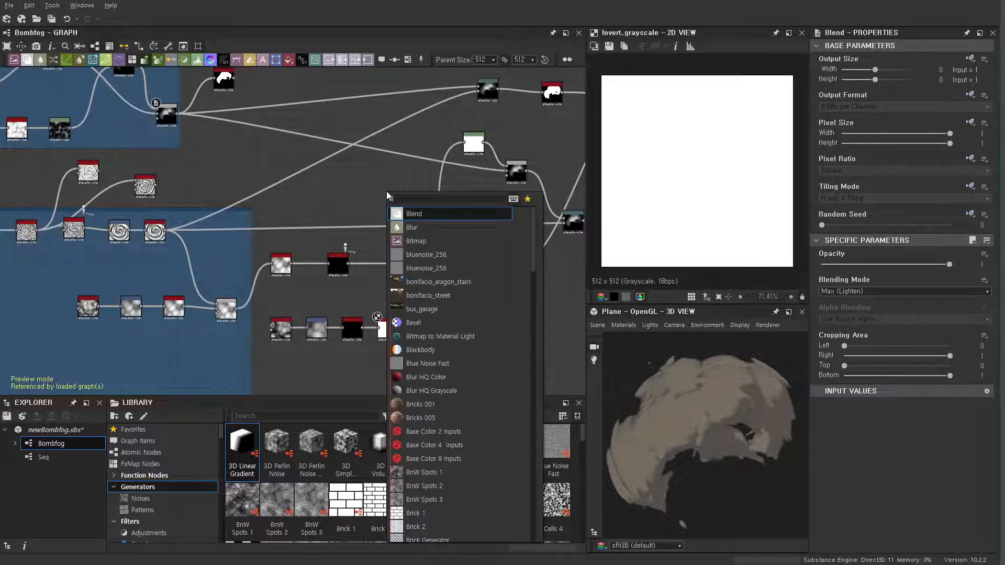
{"action": "left_click", "coordinate": [416, 216]}
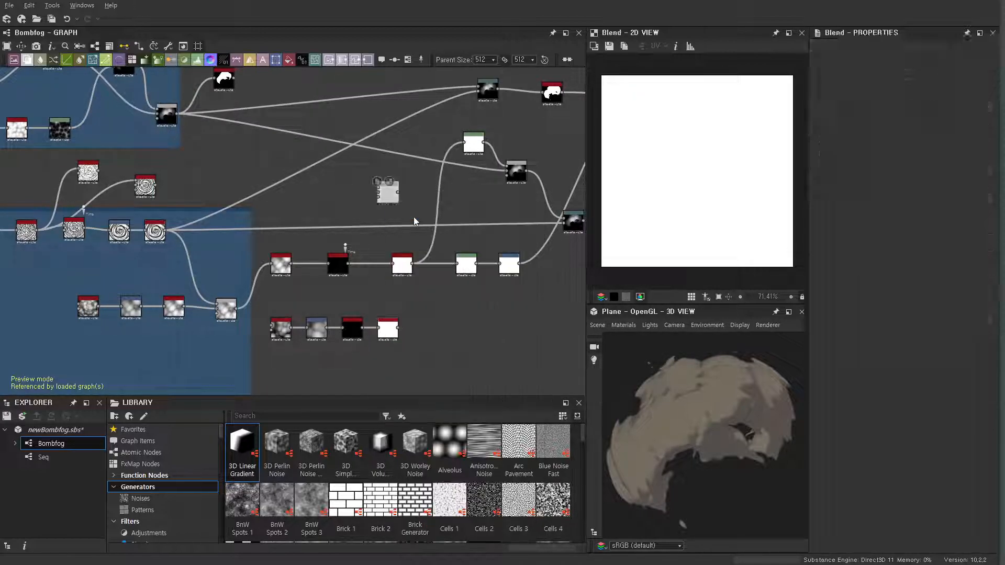
{"action": "left_click_drag", "start_coordinate": [177, 116], "coordinate": [446, 324]}
{"action": "scroll", "coordinate": [430, 338], "scroll_direction": "up", "scroll_amount": 5}
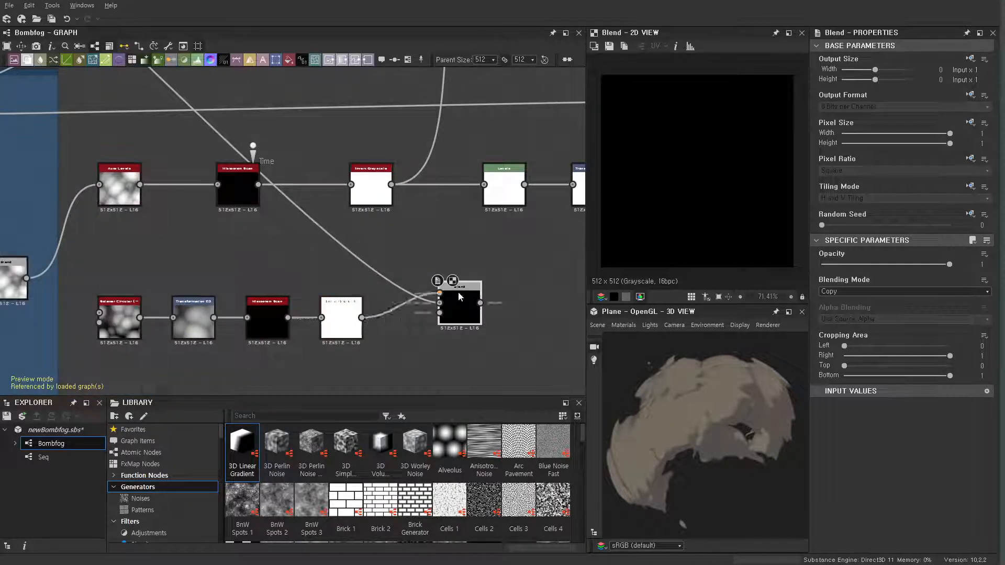
{"action": "left_click", "coordinate": [911, 293]}
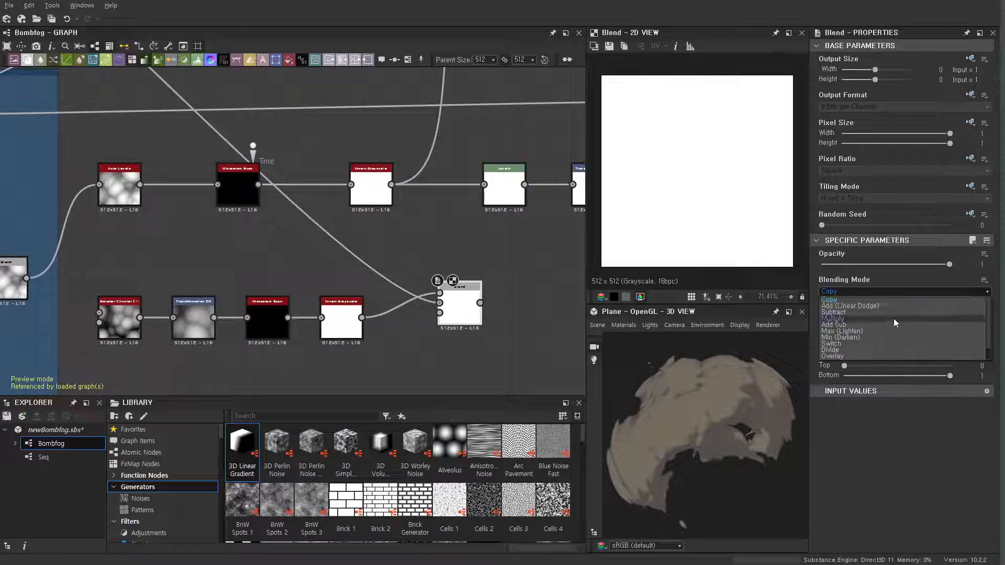
{"action": "left_click", "coordinate": [887, 319]}
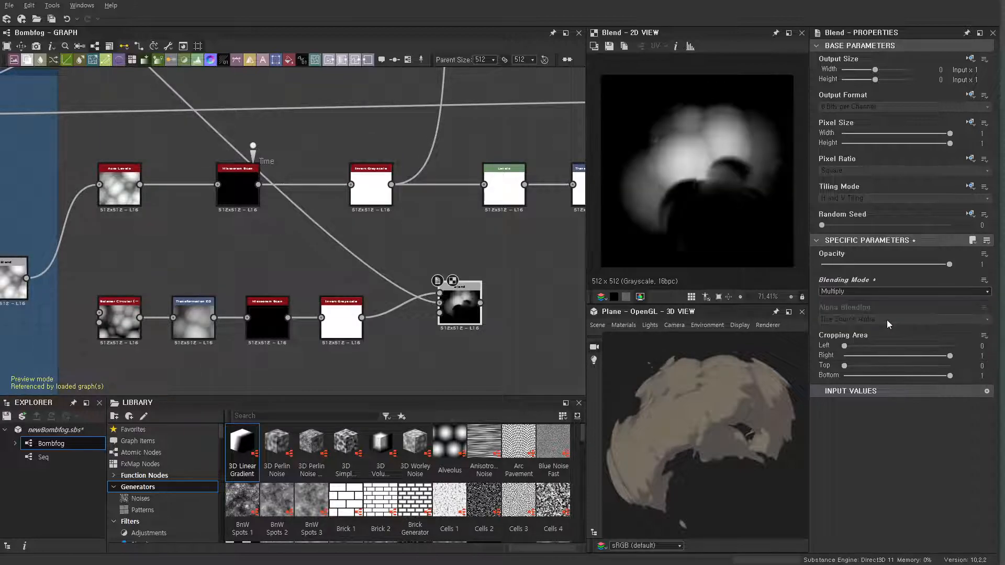
Preview the new Blend and set the Position of the splatter branch's Histogram Scan to 0.75.
{"action": "scroll", "coordinate": [454, 324], "scroll_direction": "up", "scroll_amount": 3}
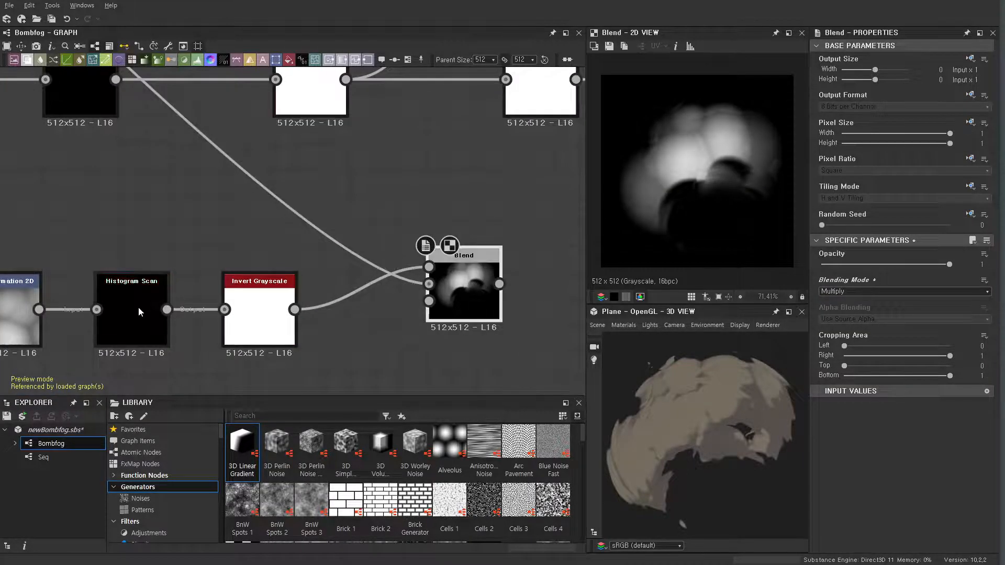
{"action": "left_click", "coordinate": [144, 308]}
{"action": "double_click", "coordinate": [475, 306]}
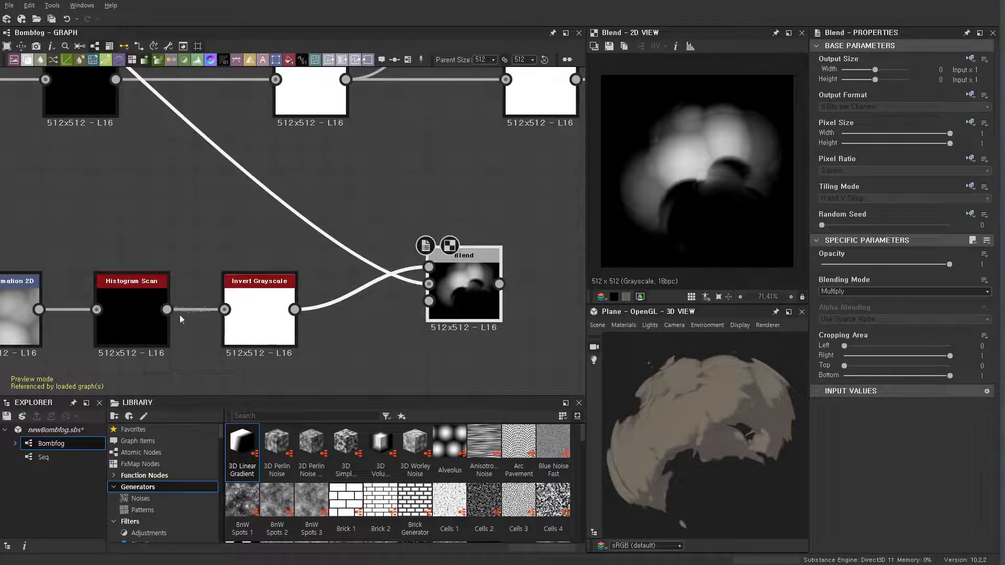
{"action": "left_click", "coordinate": [463, 352]}
{"action": "left_click", "coordinate": [823, 499]}
{"action": "left_click_drag", "start_coordinate": [841, 500], "coordinate": [918, 496]}
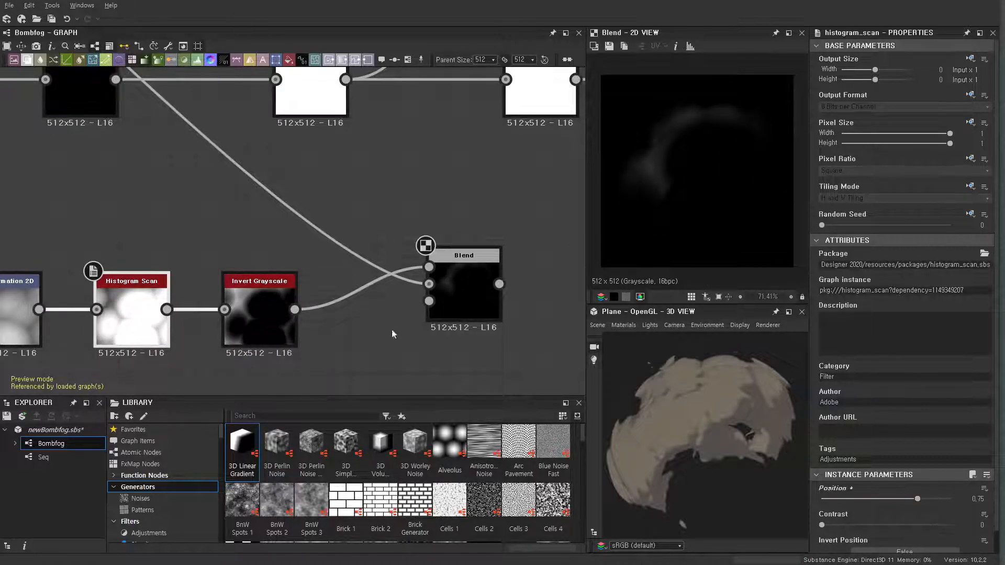
Shrink the splatter pattern in the branch's Transformation 2D and shift it to an offset of about X -0.0108, Y 0.1145.
{"action": "scroll", "coordinate": [325, 315], "scroll_direction": "up", "scroll_amount": 3}
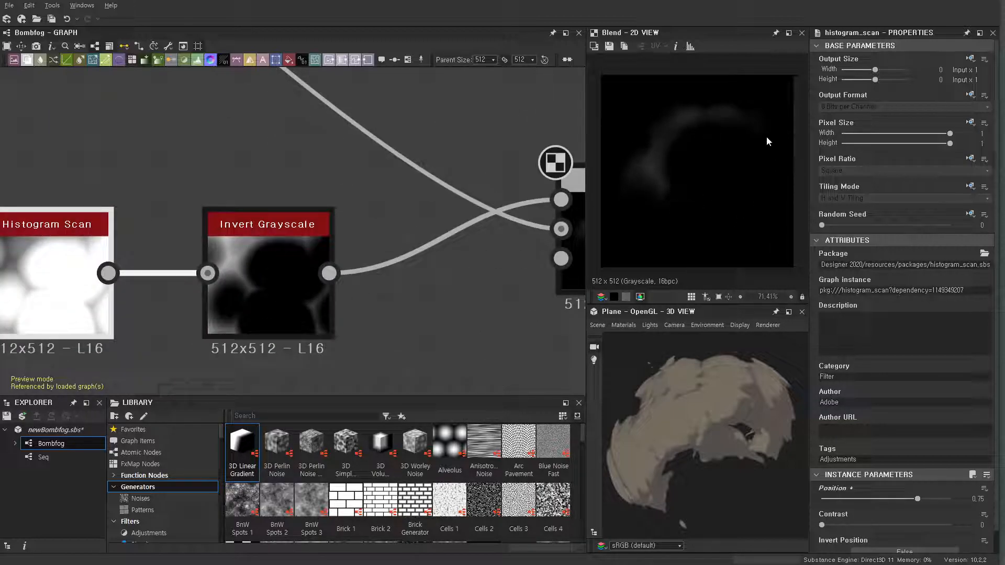
{"action": "scroll", "coordinate": [231, 245], "scroll_direction": "down", "scroll_amount": 5}
{"action": "middle_click_drag", "start_coordinate": [228, 245], "coordinate": [336, 221]}
{"action": "scroll", "coordinate": [214, 242], "scroll_direction": "up", "scroll_amount": 2}
{"action": "left_click", "coordinate": [165, 233]}
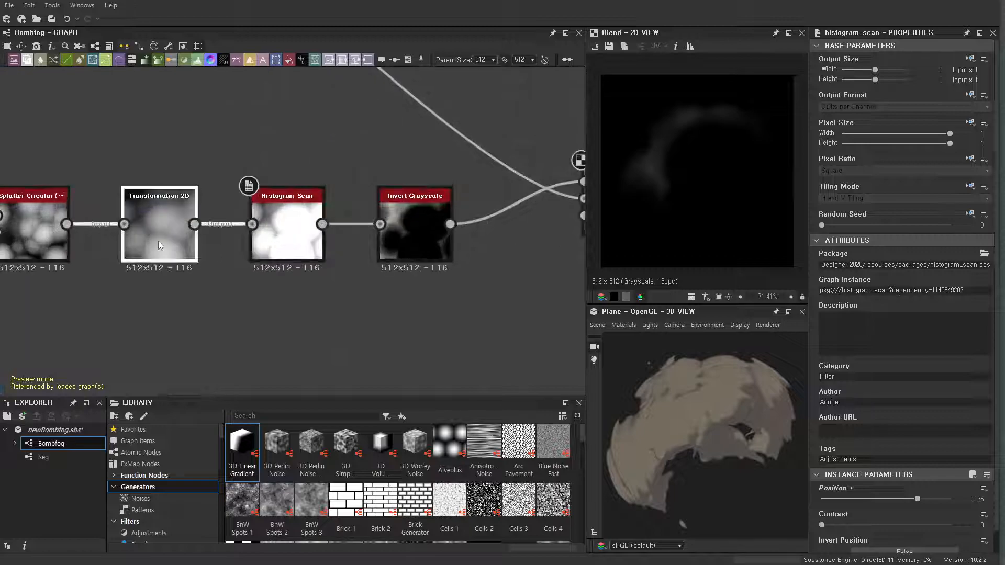
{"action": "scroll", "coordinate": [627, 240], "scroll_direction": "down", "scroll_amount": 5}
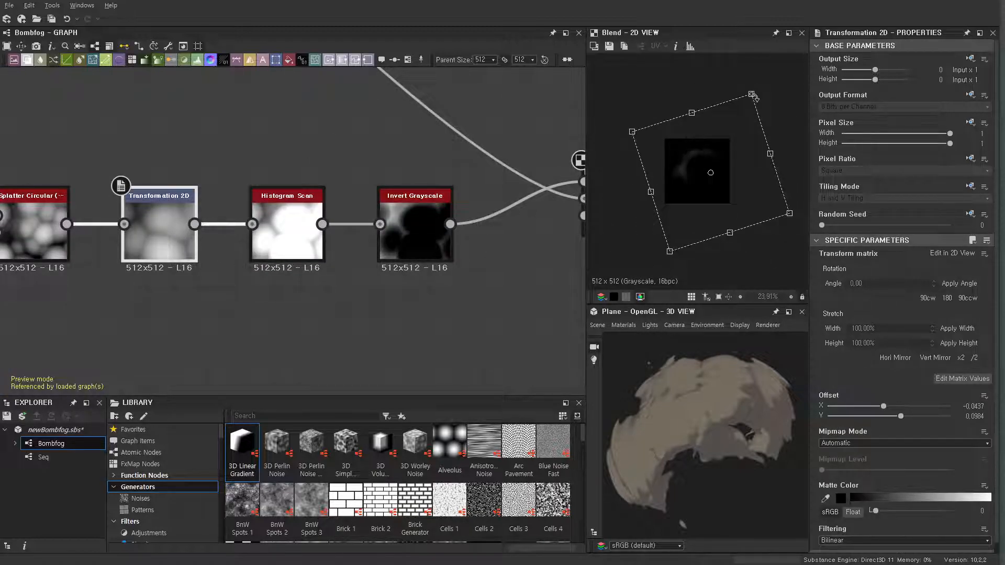
{"action": "left_click_drag", "start_coordinate": [752, 96], "coordinate": [735, 129]}
{"action": "scroll", "coordinate": [729, 173], "scroll_direction": "up", "scroll_amount": 5}
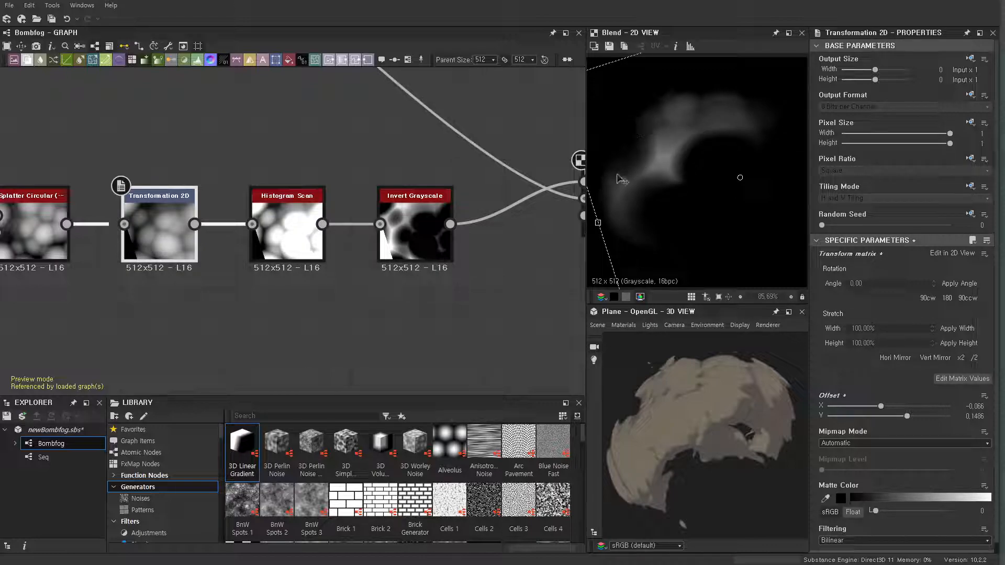
{"action": "scroll", "coordinate": [87, 261], "scroll_direction": "up", "scroll_amount": 3}
{"action": "mouse_move", "coordinate": [674, 142]}
{"action": "left_mouse_down"}
{"action": "mouse_move", "coordinate": [649, 144]}
{"action": "mouse_move", "coordinate": [660, 131]}
{"action": "left_mouse_up"}
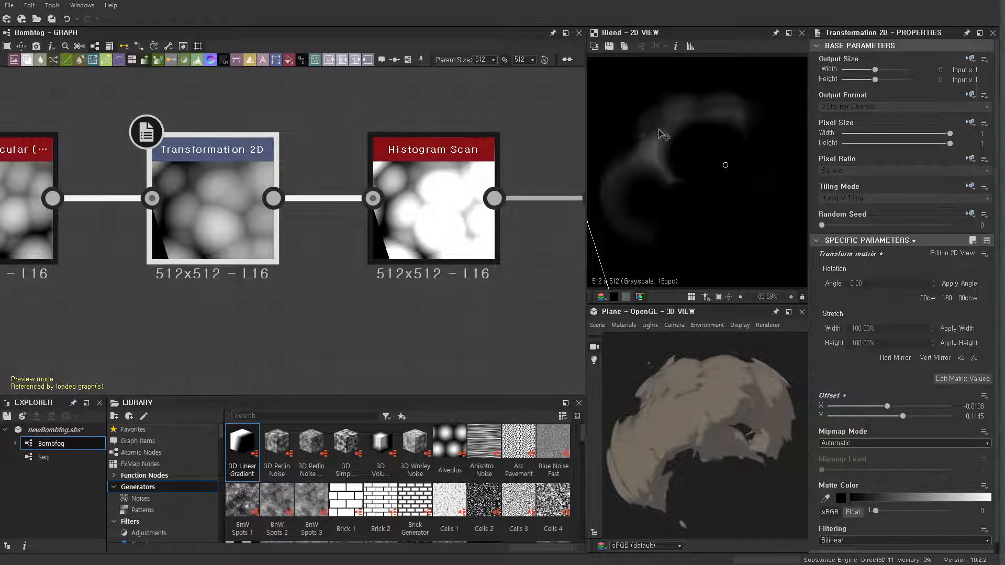
{"action": "scroll", "coordinate": [656, 181], "scroll_direction": "down", "scroll_amount": 3}
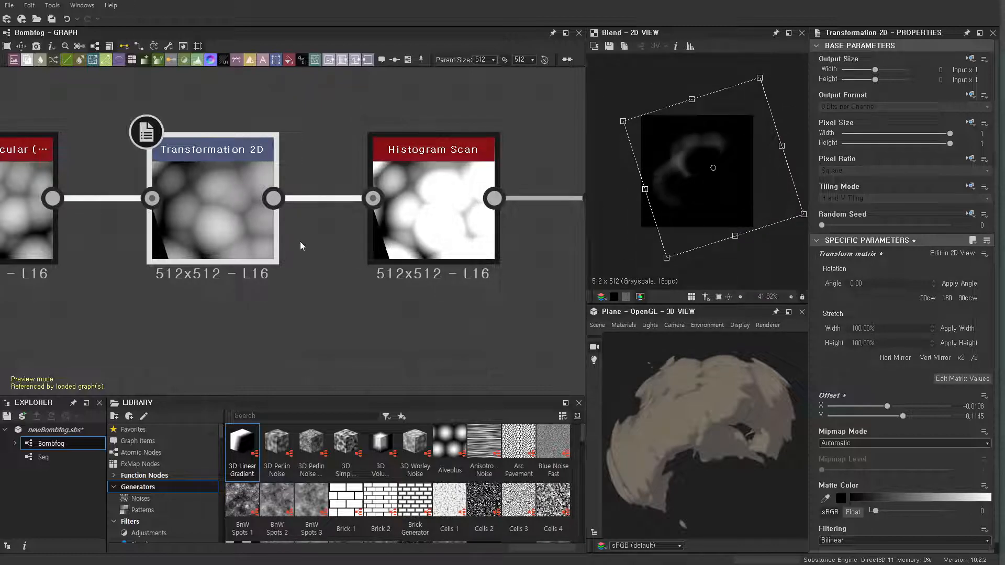
Insert a Levels node between the new Invert Grayscale and Blend nodes, and place it above them.
{"action": "scroll", "coordinate": [237, 285], "scroll_direction": "down", "scroll_amount": 3}
{"action": "middle_click_drag", "start_coordinate": [566, 221], "coordinate": [482, 274]}
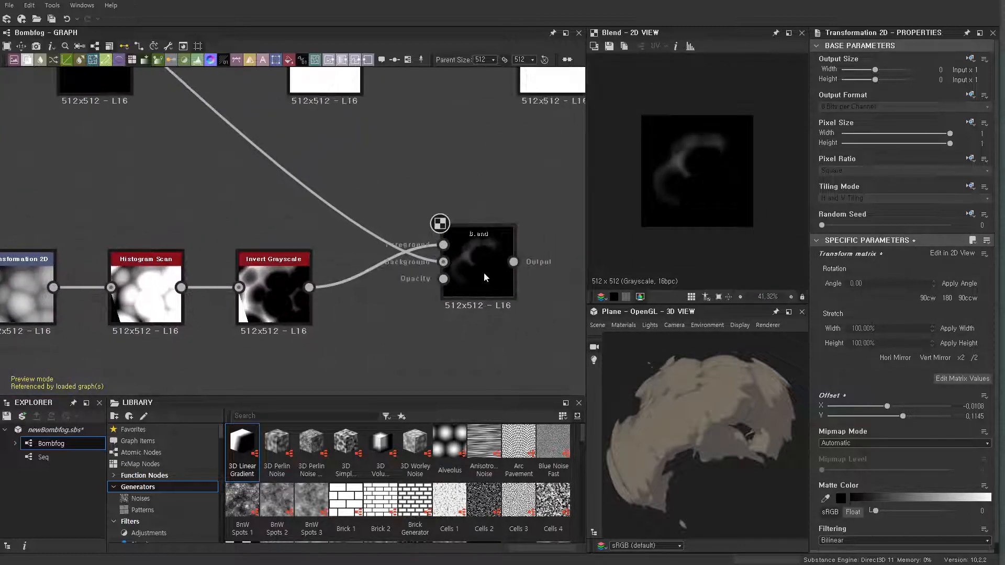
{"action": "left_click", "coordinate": [481, 275]}
{"action": "left_click", "coordinate": [366, 272]}
{"action": "key", "text": "space"}
{"action": "type", "text": "level"}
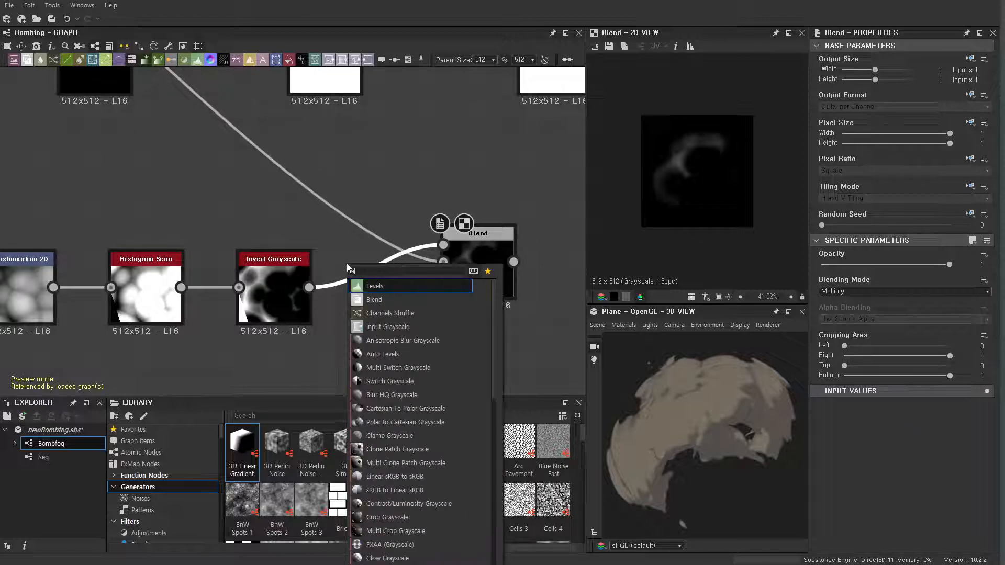
{"action": "left_click", "coordinate": [370, 290]}
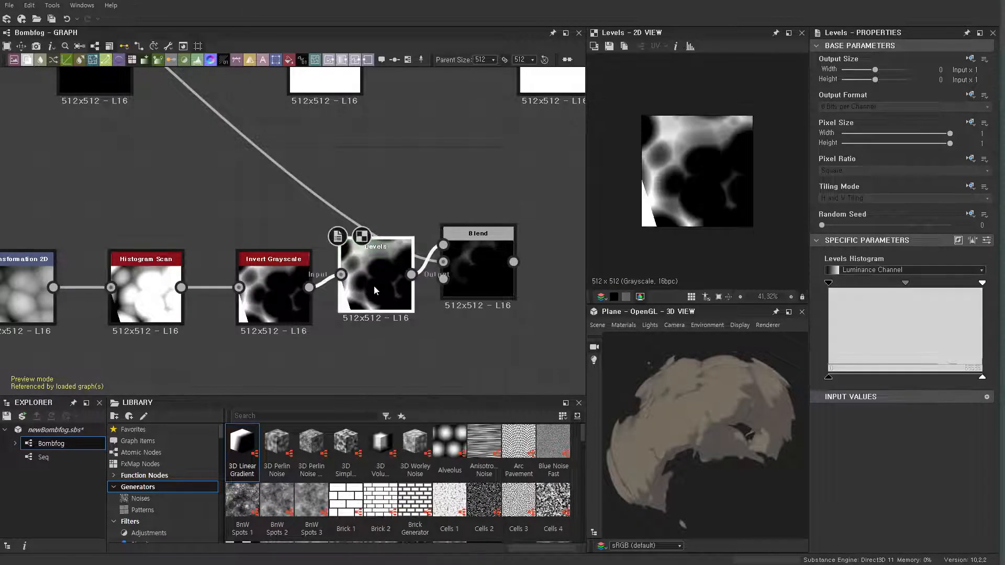
{"action": "left_click_drag", "start_coordinate": [373, 286], "coordinate": [377, 175]}
Raise the black input level in Levels, preview the Blend, and set the branch's Histogram Scan Position to 0.28.
{"action": "left_click_drag", "start_coordinate": [830, 284], "coordinate": [882, 285]}
{"action": "left_click", "coordinate": [478, 267]}
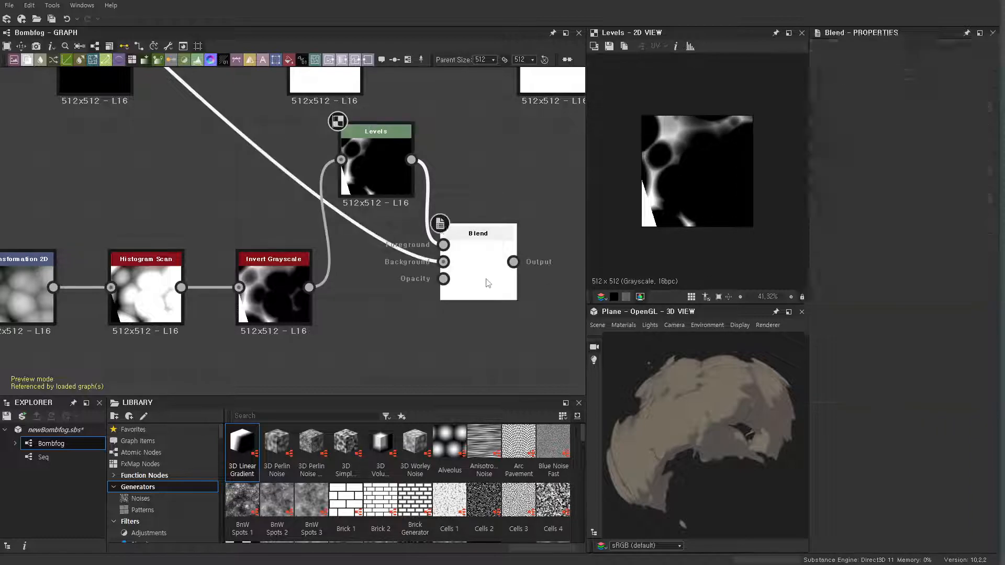
{"action": "left_click", "coordinate": [168, 306]}
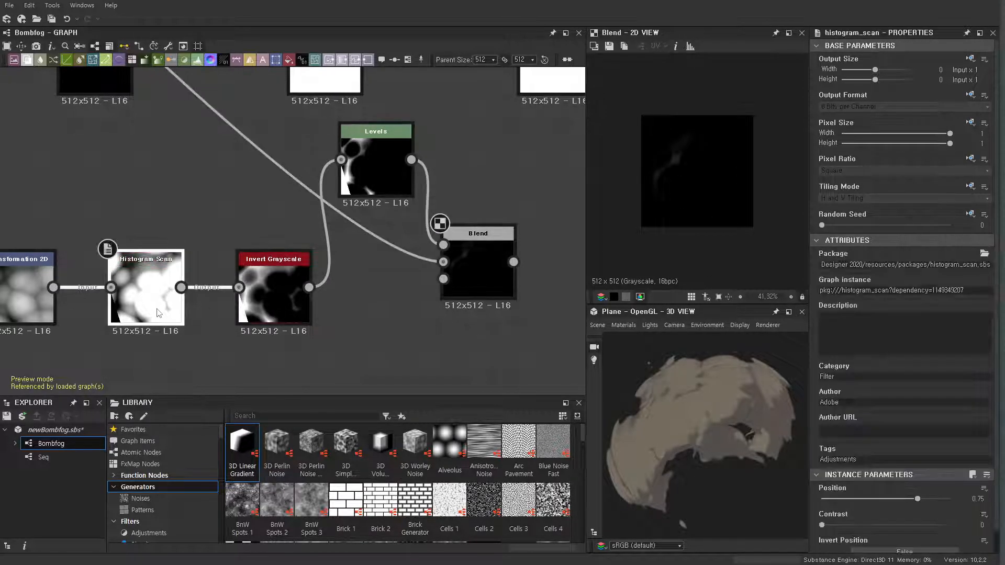
{"action": "left_click_drag", "start_coordinate": [914, 504], "coordinate": [857, 503]}
Move all nodes of the new splatter branch further down below the Auto Levels row.
{"action": "scroll", "coordinate": [139, 161], "scroll_direction": "down", "scroll_amount": 2}
{"action": "scroll", "coordinate": [152, 169], "scroll_direction": "down", "scroll_amount": 3}
{"action": "middle_click_drag", "start_coordinate": [228, 212], "coordinate": [314, 239]}
{"action": "left_click_drag", "start_coordinate": [372, 291], "coordinate": [152, 197]}
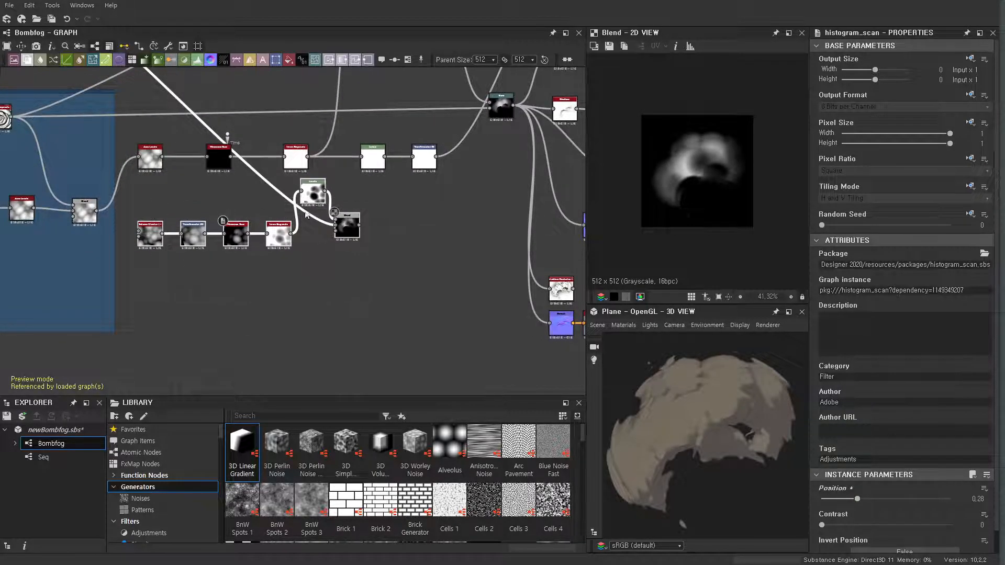
{"action": "left_click_drag", "start_coordinate": [314, 194], "coordinate": [322, 245]}
{"action": "left_click", "coordinate": [333, 214]}
Move the upper Warp node closer to the smoke shape's Blend node and preview its output.
{"action": "scroll", "coordinate": [333, 214], "scroll_direction": "down", "scroll_amount": 3}
{"action": "middle_click_drag", "start_coordinate": [333, 214], "coordinate": [411, 267]}
{"action": "scroll", "coordinate": [152, 234], "scroll_direction": "up", "scroll_amount": 6}
{"action": "middle_click_drag", "start_coordinate": [221, 222], "coordinate": [177, 250]}
{"action": "scroll", "coordinate": [237, 250], "scroll_direction": "down", "scroll_amount": 6}
{"action": "scroll", "coordinate": [280, 164], "scroll_direction": "up", "scroll_amount": 5}
{"action": "scroll", "coordinate": [322, 196], "scroll_direction": "down", "scroll_amount": 5}
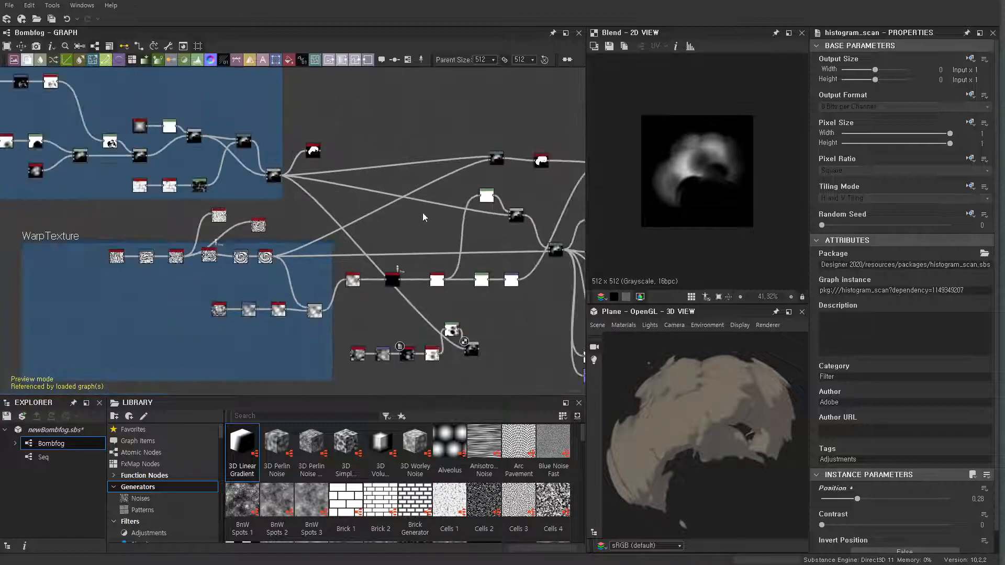
{"action": "scroll", "coordinate": [483, 172], "scroll_direction": "up", "scroll_amount": 1}
{"action": "left_click_drag", "start_coordinate": [498, 155], "coordinate": [317, 175]}
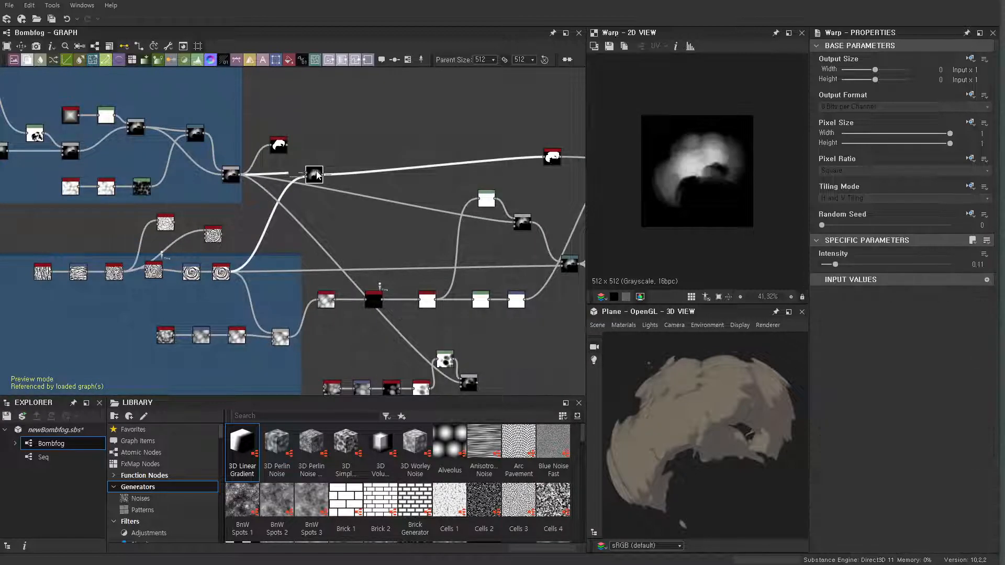
Examine the Blur HQ Grayscale swirl texture that drives the warping and preview the second Warp node for comparison.
{"action": "scroll", "coordinate": [222, 268], "scroll_direction": "up", "scroll_amount": 3}
{"action": "middle_click_drag", "start_coordinate": [222, 268], "coordinate": [248, 322]}
{"action": "scroll", "coordinate": [251, 323], "scroll_direction": "up", "scroll_amount": 3}
{"action": "middle_click_drag", "start_coordinate": [338, 309], "coordinate": [339, 269]}
{"action": "scroll", "coordinate": [339, 270], "scroll_direction": "up", "scroll_amount": 4}
{"action": "middle_click_drag", "start_coordinate": [284, 336], "coordinate": [300, 244]}
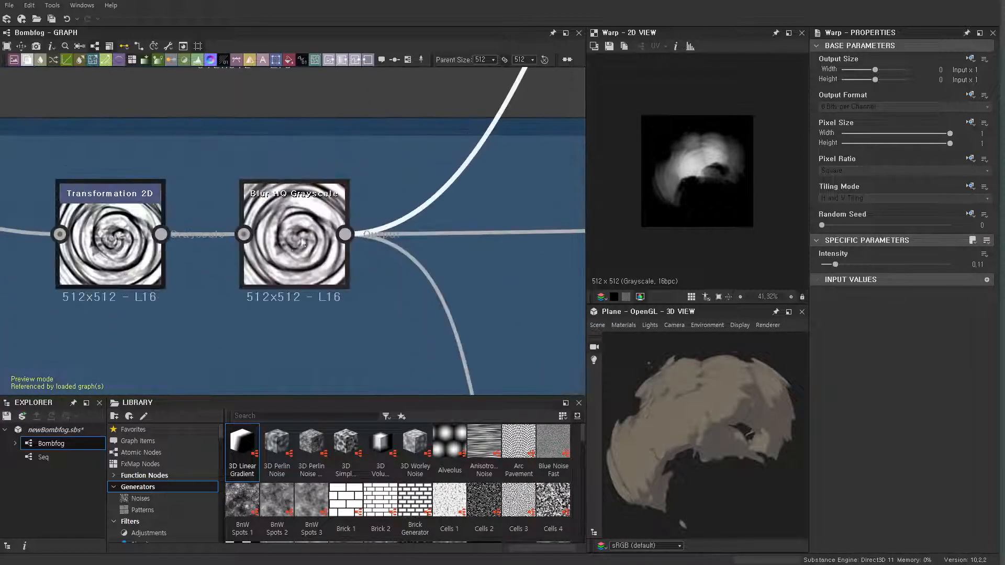
{"action": "scroll", "coordinate": [277, 231], "scroll_direction": "down", "scroll_amount": 1}
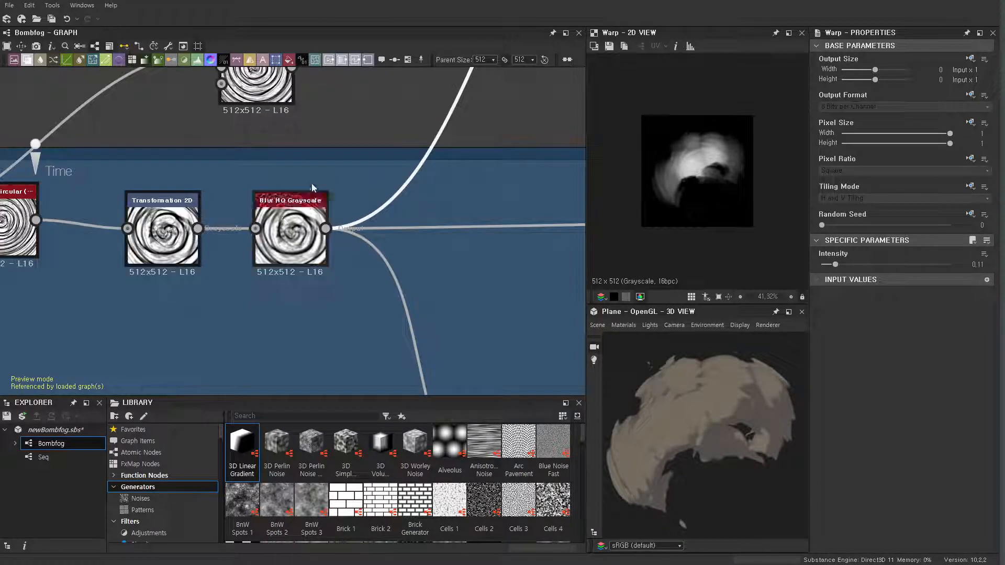
{"action": "scroll", "coordinate": [306, 186], "scroll_direction": "down", "scroll_amount": 5}
{"action": "scroll", "coordinate": [424, 247], "scroll_direction": "down", "scroll_amount": 1}
{"action": "middle_click_drag", "start_coordinate": [424, 297], "coordinate": [285, 225]}
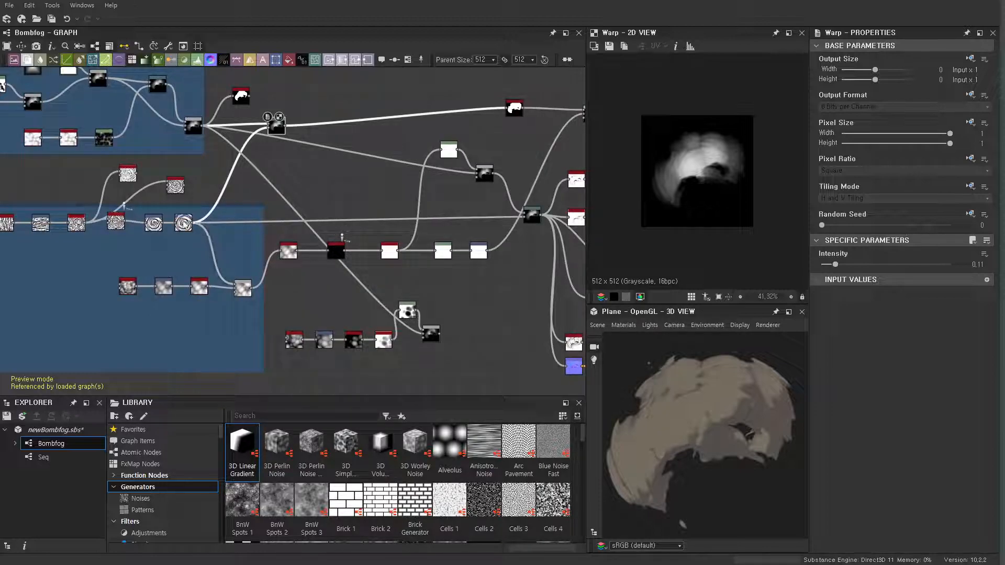
{"action": "left_click", "coordinate": [533, 219]}
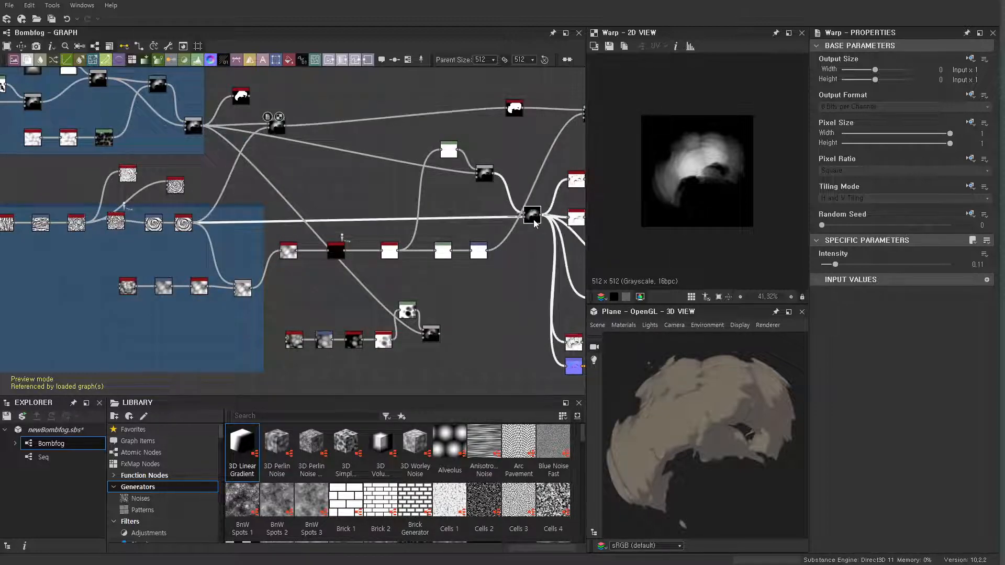
{"action": "middle_click_drag", "start_coordinate": [511, 249], "coordinate": [433, 262]}
{"action": "scroll", "coordinate": [447, 246], "scroll_direction": "up", "scroll_amount": 4}
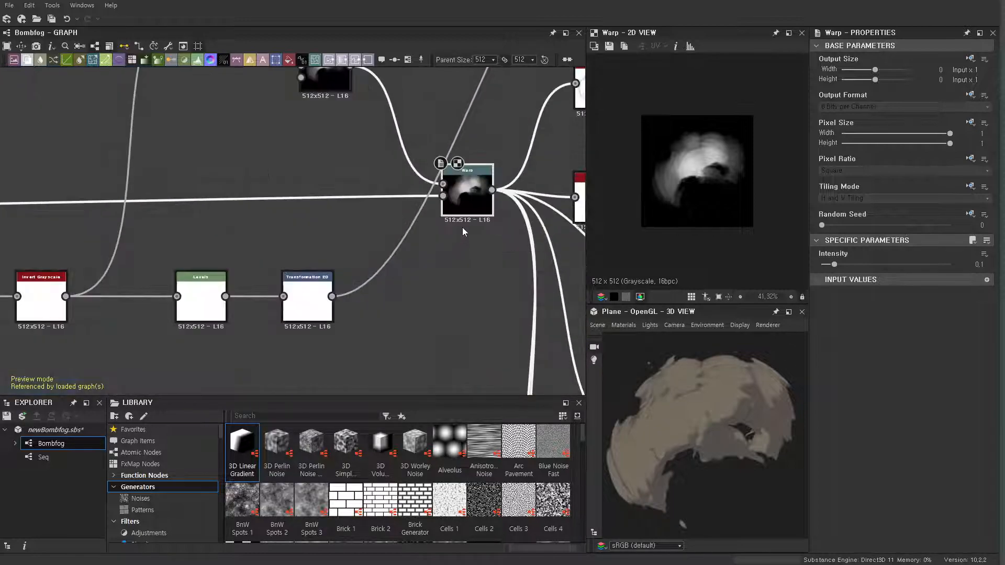
Add a Warp node beside the new splatter branch and feed the branch's Blend output into its first input.
{"action": "scroll", "coordinate": [449, 238], "scroll_direction": "down", "scroll_amount": 4}
{"action": "scroll", "coordinate": [419, 295], "scroll_direction": "down", "scroll_amount": 2}
{"action": "middle_click_drag", "start_coordinate": [419, 295], "coordinate": [443, 261]}
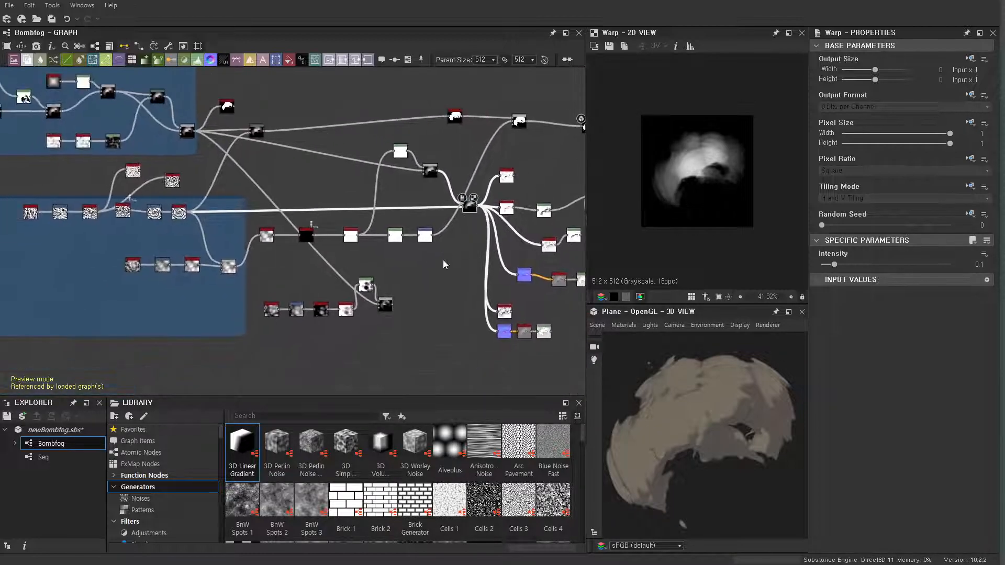
{"action": "scroll", "coordinate": [225, 225], "scroll_direction": "up", "scroll_amount": 3}
{"action": "scroll", "coordinate": [331, 221], "scroll_direction": "down", "scroll_amount": 2}
{"action": "middle_click_drag", "start_coordinate": [545, 210], "coordinate": [317, 199]}
{"action": "scroll", "coordinate": [310, 168], "scroll_direction": "up", "scroll_amount": 1}
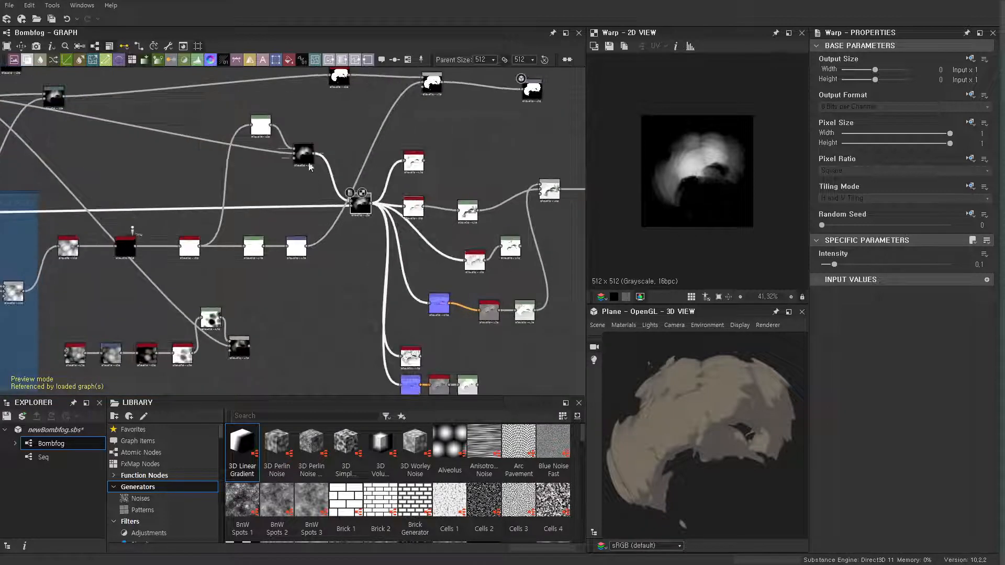
{"action": "scroll", "coordinate": [355, 267], "scroll_direction": "down", "scroll_amount": 3}
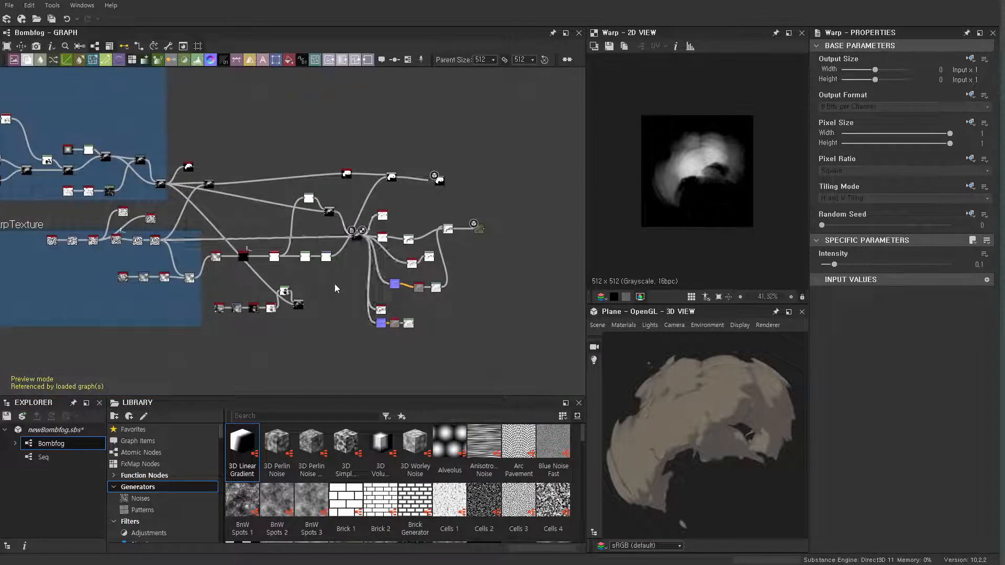
{"action": "scroll", "coordinate": [337, 288], "scroll_direction": "up", "scroll_amount": 2}
{"action": "key", "text": "space"}
{"action": "type", "text": "warp"}
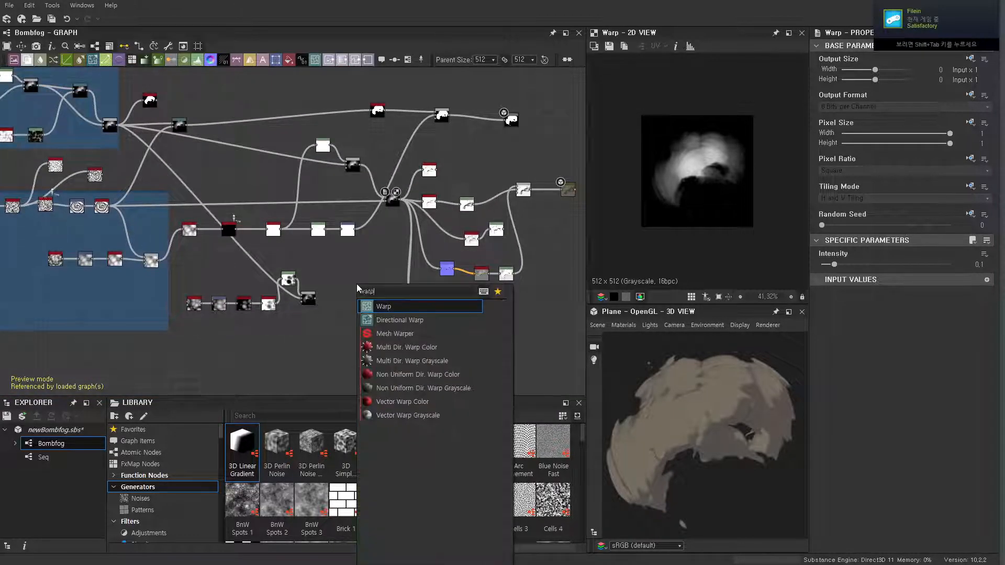
{"action": "key", "text": "Return"}
{"action": "scroll", "coordinate": [346, 302], "scroll_direction": "up", "scroll_amount": 4}
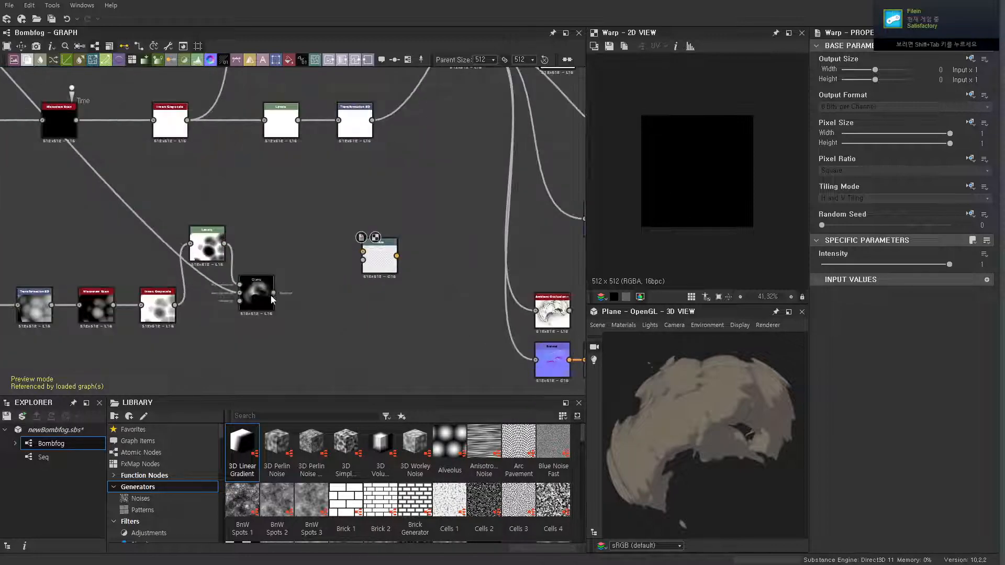
{"action": "left_click_drag", "start_coordinate": [349, 242], "coordinate": [362, 252]}
Connect the Blur HQ Grayscale swirl to the new Warp node's second input and set the Warp Intensity to 0.1.
{"action": "scroll", "coordinate": [244, 262], "scroll_direction": "down", "scroll_amount": 5}
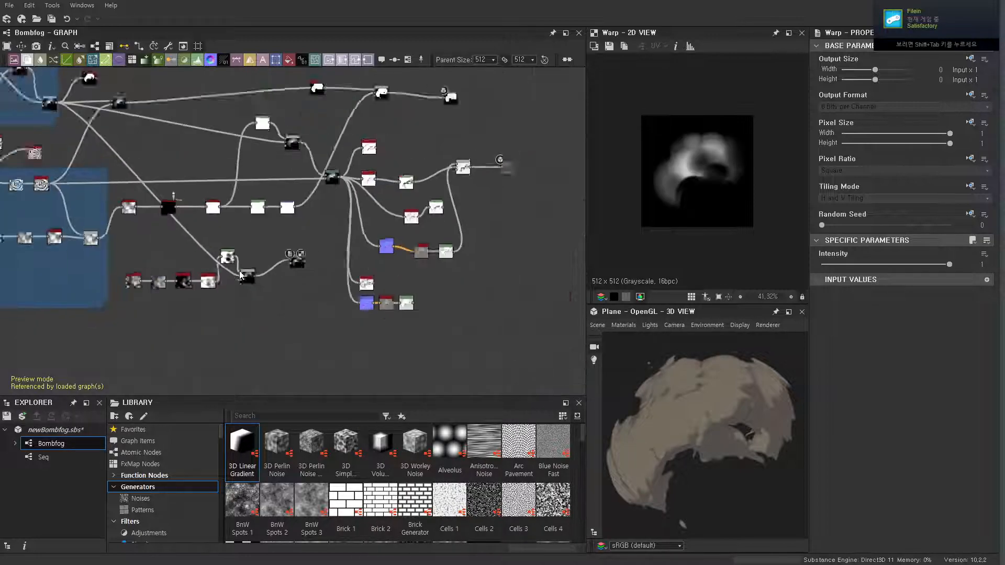
{"action": "scroll", "coordinate": [183, 240], "scroll_direction": "up", "scroll_amount": 3}
{"action": "middle_click_drag", "start_coordinate": [110, 218], "coordinate": [265, 207]}
{"action": "scroll", "coordinate": [242, 248], "scroll_direction": "down", "scroll_amount": 1}
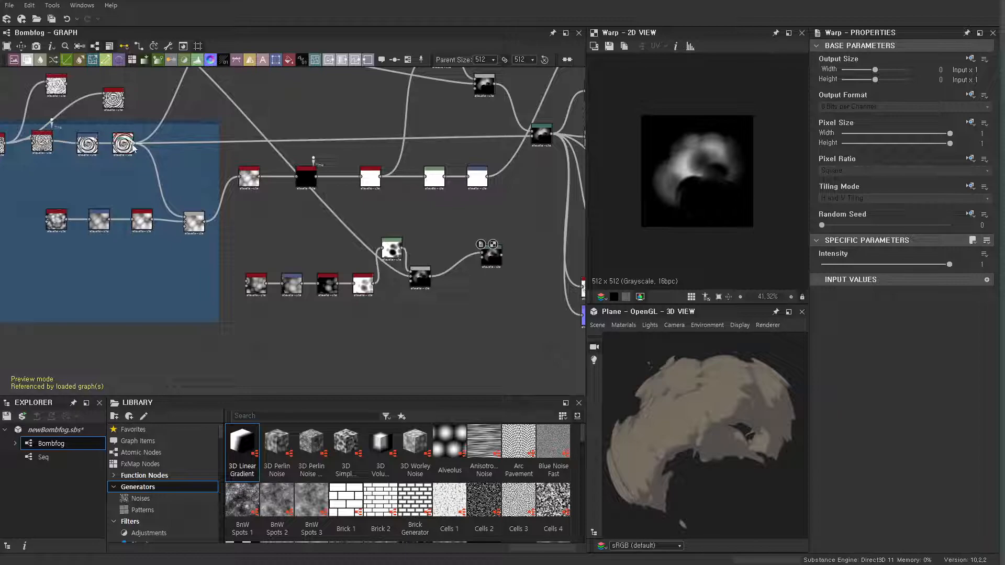
{"action": "scroll", "coordinate": [502, 281], "scroll_direction": "up", "scroll_amount": 8}
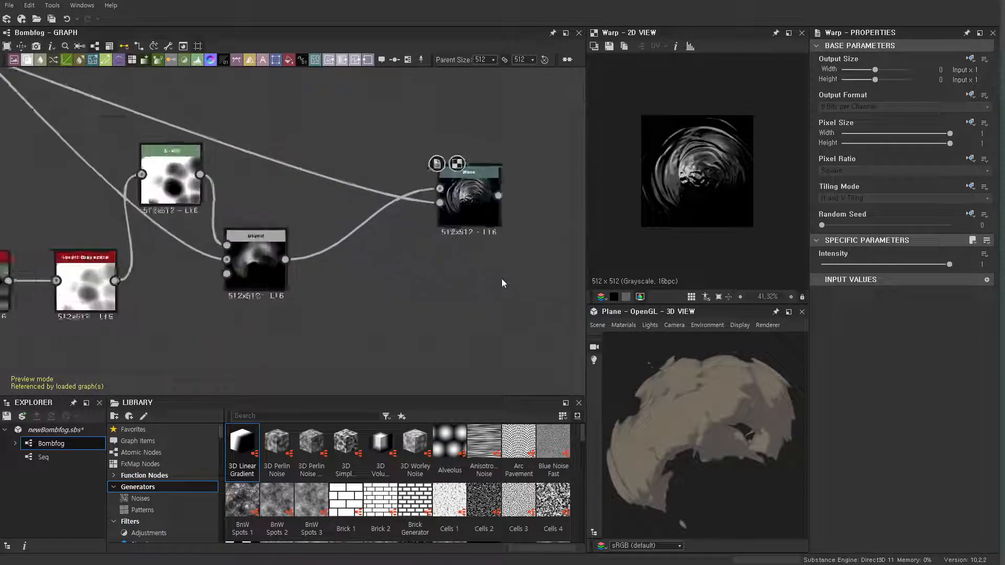
{"action": "left_click", "coordinate": [422, 242]}
{"action": "left_click", "coordinate": [839, 265]}
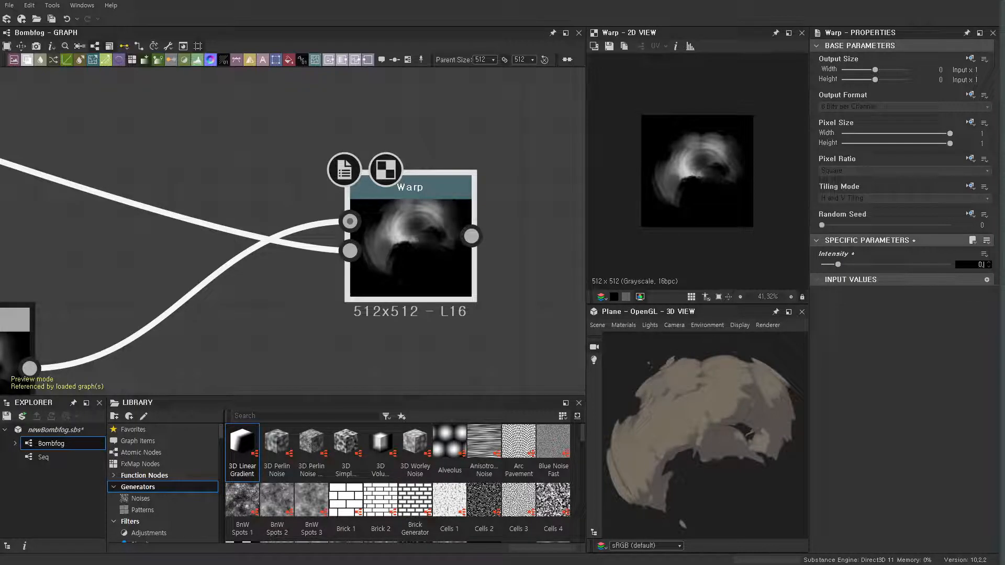
Compare the main Histogram Scan shading row with the new splatter branch and inspect both Warp nodes up close.
{"action": "scroll", "coordinate": [417, 146], "scroll_direction": "down", "scroll_amount": 6}
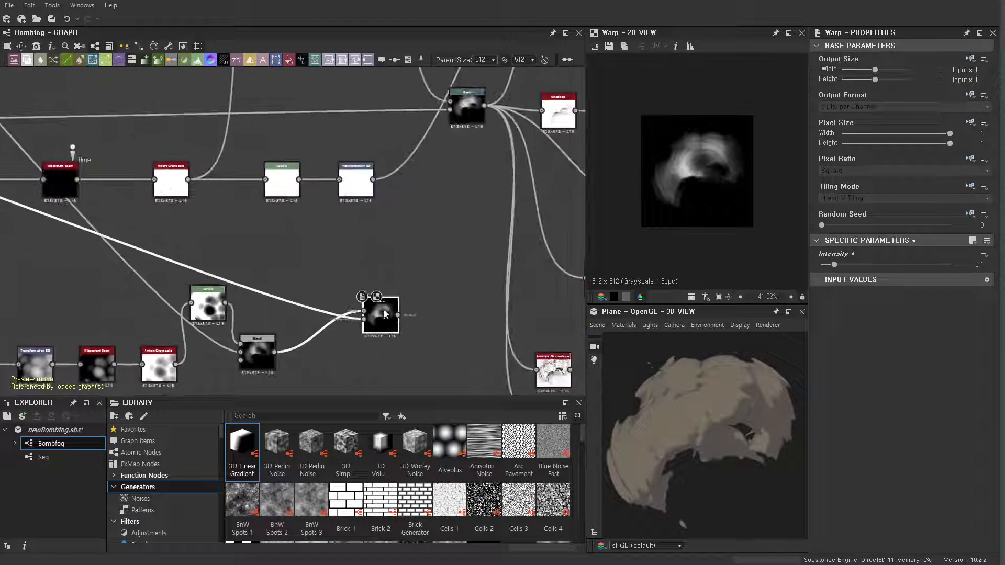
{"action": "middle_click_drag", "start_coordinate": [458, 159], "coordinate": [375, 222]}
{"action": "scroll", "coordinate": [385, 209], "scroll_direction": "down", "scroll_amount": 3}
{"action": "scroll", "coordinate": [325, 255], "scroll_direction": "up", "scroll_amount": 2}
{"action": "scroll", "coordinate": [331, 253], "scroll_direction": "down", "scroll_amount": 2}
{"action": "middle_click_drag", "start_coordinate": [331, 252], "coordinate": [460, 249]}
{"action": "scroll", "coordinate": [348, 260], "scroll_direction": "up", "scroll_amount": 2}
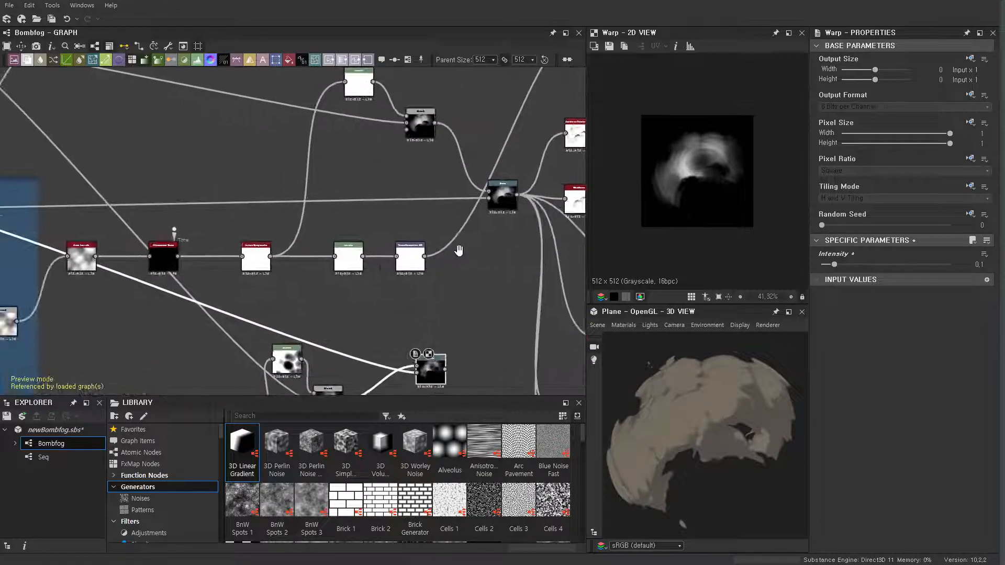
{"action": "double_click", "coordinate": [255, 263]}
{"action": "scroll", "coordinate": [257, 263], "scroll_direction": "down", "scroll_amount": 3}
{"action": "middle_click_drag", "start_coordinate": [257, 262], "coordinate": [345, 235]}
{"action": "scroll", "coordinate": [269, 237], "scroll_direction": "up", "scroll_amount": 5}
{"action": "mouse_move", "coordinate": [231, 244]}
{"action": "left_mouse_down"}
{"action": "mouse_move", "coordinate": [269, 232]}
{"action": "mouse_move", "coordinate": [244, 244]}
{"action": "left_mouse_up"}
{"action": "scroll", "coordinate": [408, 248], "scroll_direction": "down", "scroll_amount": 2}
{"action": "middle_click_drag", "start_coordinate": [411, 246], "coordinate": [446, 231]}
{"action": "scroll", "coordinate": [371, 245], "scroll_direction": "up", "scroll_amount": 1}
{"action": "scroll", "coordinate": [370, 244], "scroll_direction": "down", "scroll_amount": 1}
{"action": "middle_click_drag", "start_coordinate": [365, 245], "coordinate": [195, 244]}
{"action": "scroll", "coordinate": [498, 322], "scroll_direction": "up", "scroll_amount": 2}
{"action": "left_click", "coordinate": [504, 328]}
{"action": "scroll", "coordinate": [504, 329], "scroll_direction": "up", "scroll_amount": 1}
{"action": "middle_click_drag", "start_coordinate": [504, 328], "coordinate": [454, 285]}
{"action": "scroll", "coordinate": [445, 304], "scroll_direction": "up", "scroll_amount": 2}
{"action": "left_click", "coordinate": [433, 331]}
{"action": "scroll", "coordinate": [901, 436], "scroll_direction": "down", "scroll_amount": 2}
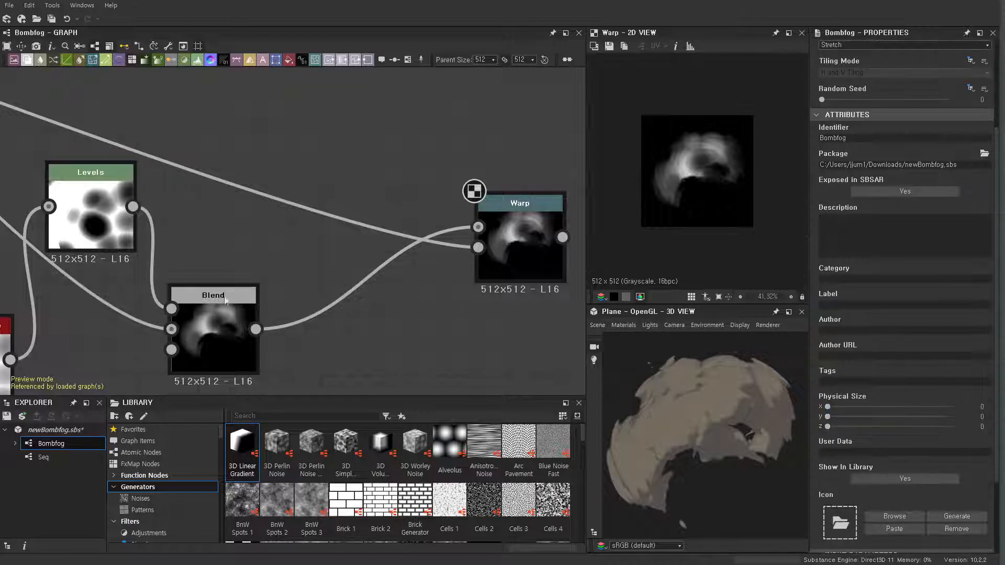
Set the Position of the new splatter branch's Histogram Scan to 0.52.
{"action": "scroll", "coordinate": [253, 307], "scroll_direction": "down", "scroll_amount": 3}
{"action": "left_click", "coordinate": [86, 325]}
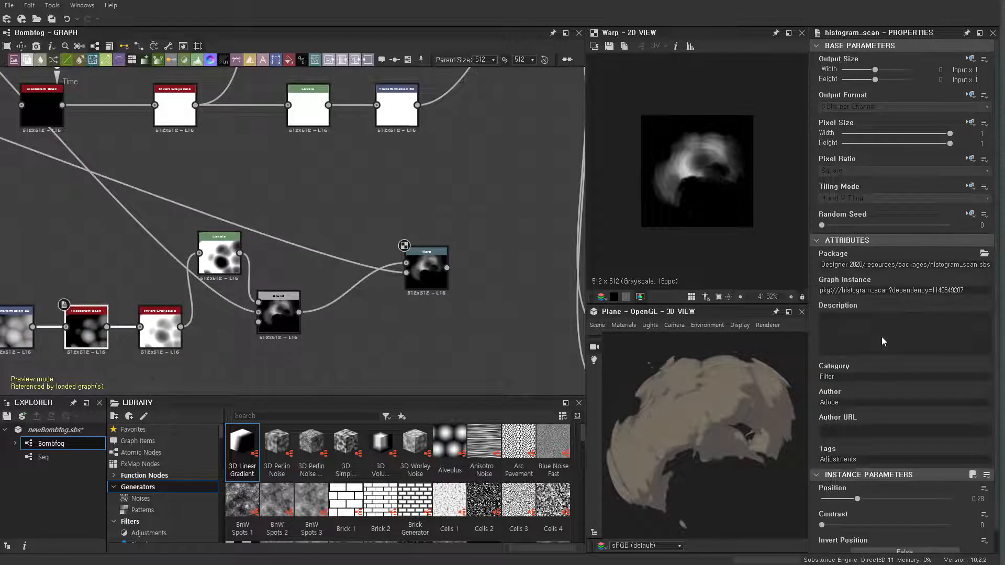
{"action": "left_click_drag", "start_coordinate": [857, 499], "coordinate": [886, 500]}
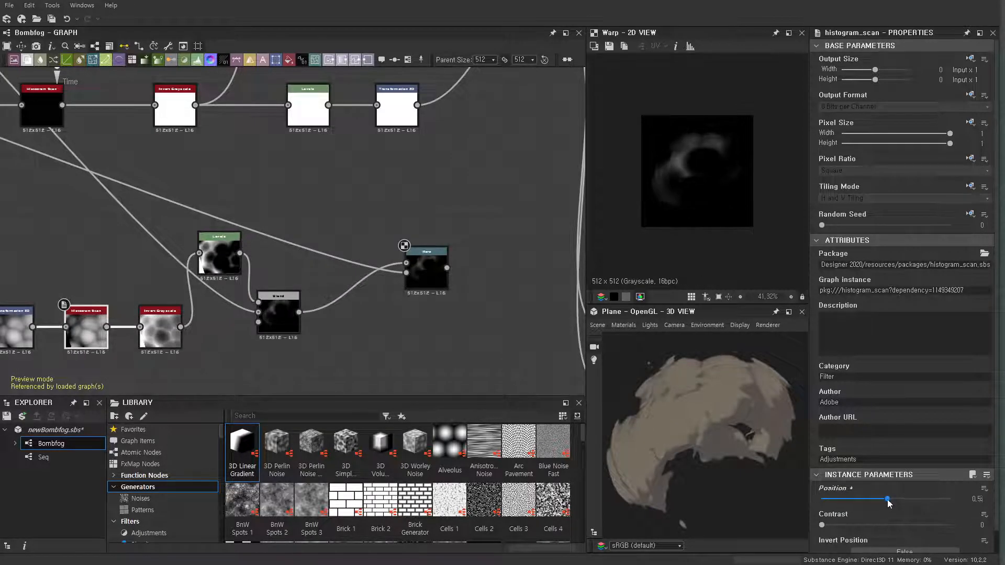
Preview the Blur HQ Grayscale swirl texture in the WarpTexture frame.
{"action": "scroll", "coordinate": [190, 229], "scroll_direction": "down", "scroll_amount": 3}
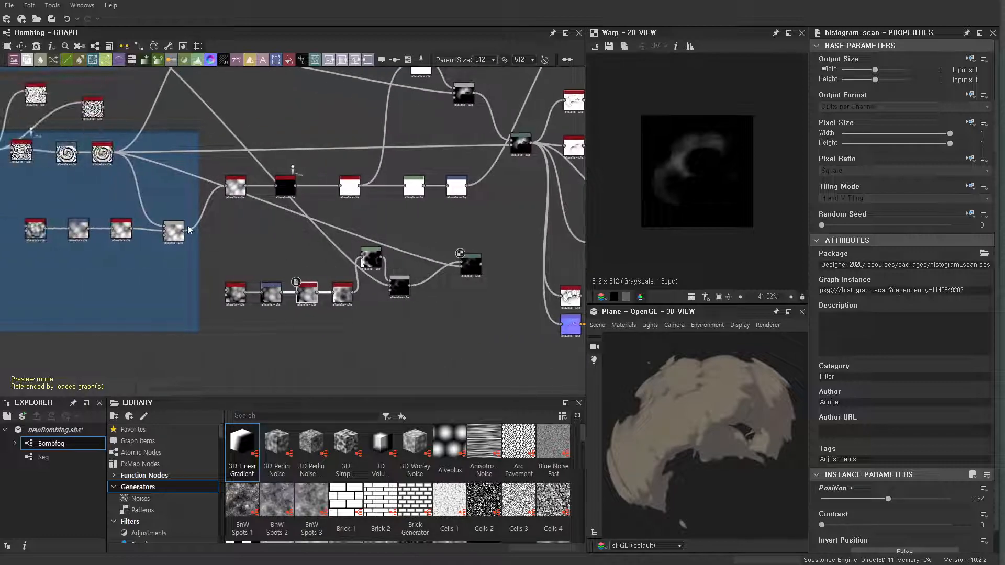
{"action": "middle_click_drag", "start_coordinate": [148, 194], "coordinate": [285, 197]}
{"action": "scroll", "coordinate": [173, 145], "scroll_direction": "up", "scroll_amount": 3}
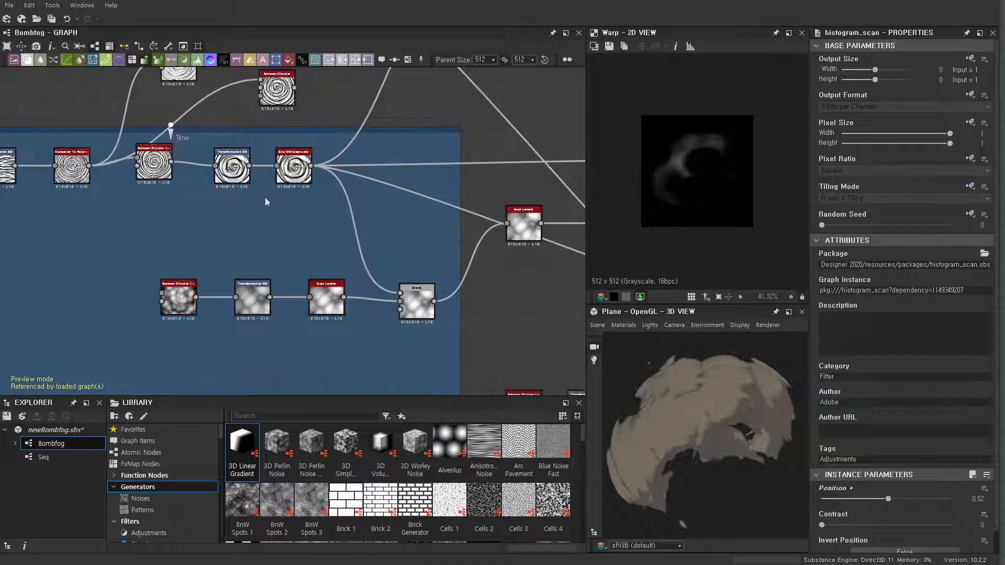
{"action": "scroll", "coordinate": [266, 202], "scroll_direction": "down", "scroll_amount": 2}
{"action": "scroll", "coordinate": [348, 226], "scroll_direction": "up", "scroll_amount": 3}
{"action": "left_click", "coordinate": [278, 164]}
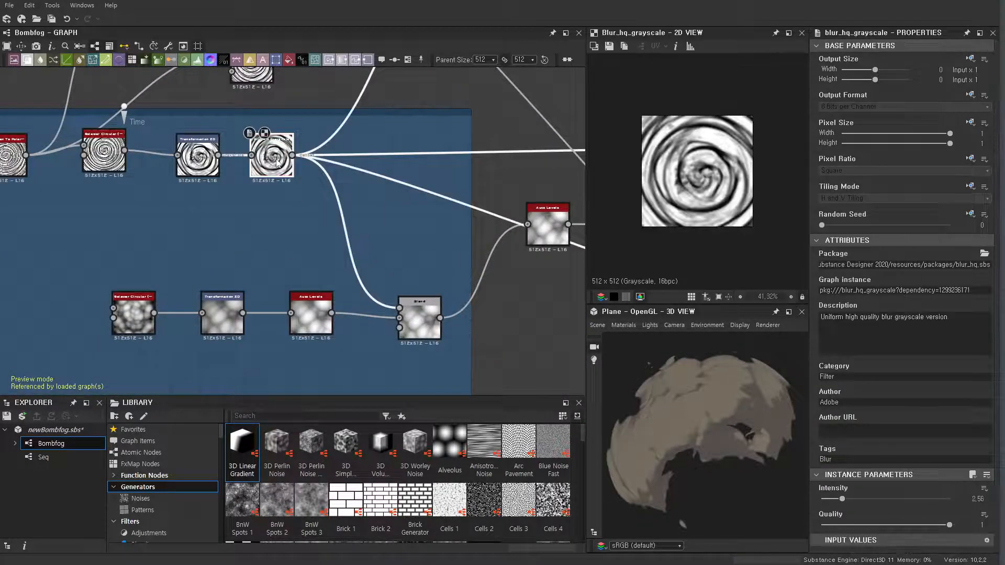
{"action": "middle_click_drag", "start_coordinate": [277, 164], "coordinate": [296, 237]}
Scrub the graph's TimeTest preview value and leave it at 0 while watching the swirl texture.
{"action": "left_click", "coordinate": [478, 241]}
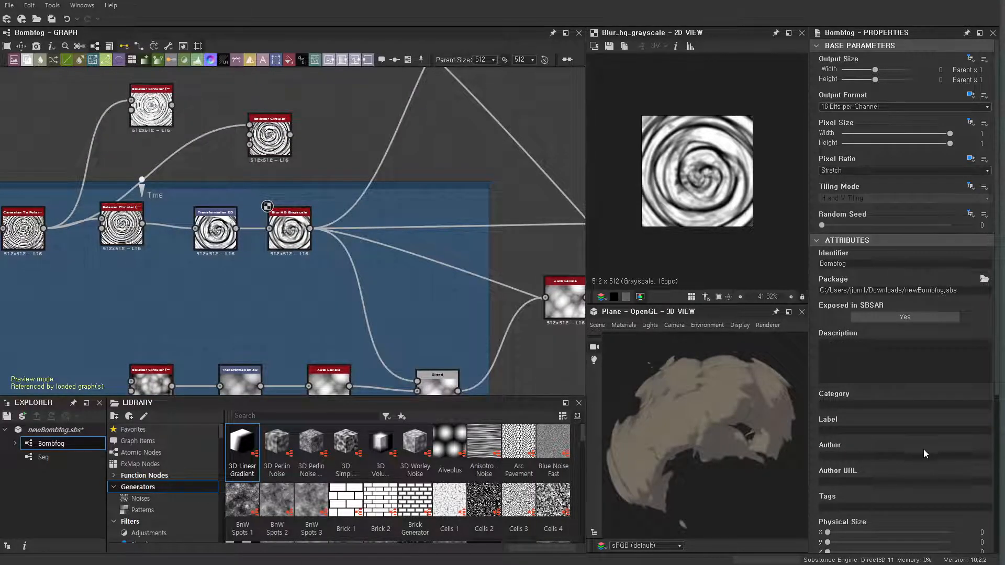
{"action": "scroll", "coordinate": [926, 451], "scroll_direction": "down", "scroll_amount": 4}
{"action": "left_click_drag", "start_coordinate": [831, 505], "coordinate": [794, 510]}
{"action": "scroll", "coordinate": [242, 247], "scroll_direction": "down", "scroll_amount": 4}
{"action": "scroll", "coordinate": [384, 299], "scroll_direction": "down", "scroll_amount": 2}
Preview the new Warp node and set the Position of the splatter branch's Histogram Scan to 0.
{"action": "middle_click_drag", "start_coordinate": [385, 298], "coordinate": [338, 219]}
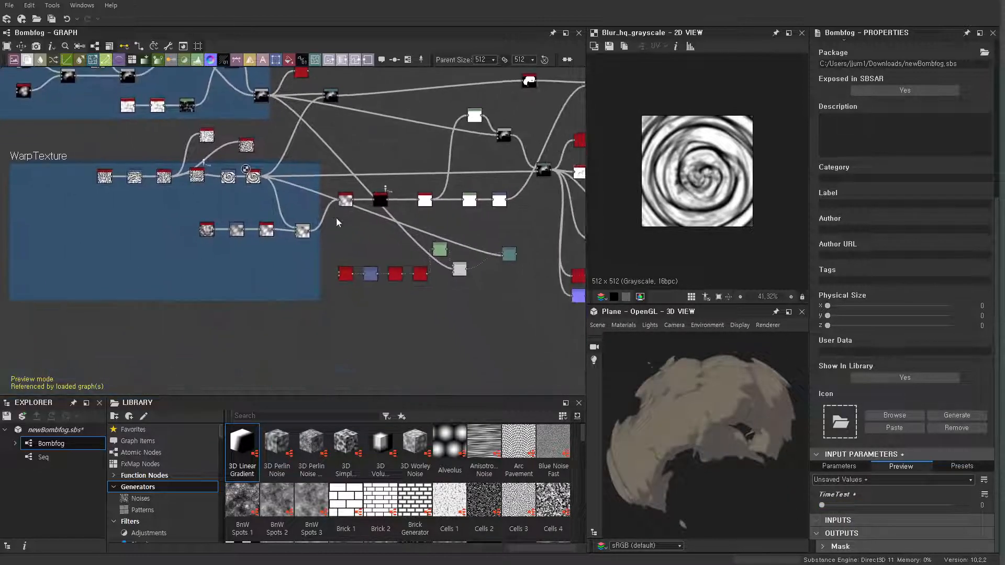
{"action": "scroll", "coordinate": [489, 298], "scroll_direction": "up", "scroll_amount": 2}
{"action": "left_click", "coordinate": [524, 235]}
{"action": "scroll", "coordinate": [418, 306], "scroll_direction": "up", "scroll_amount": 3}
{"action": "scroll", "coordinate": [446, 269], "scroll_direction": "down", "scroll_amount": 1}
{"action": "scroll", "coordinate": [341, 235], "scroll_direction": "up", "scroll_amount": 6}
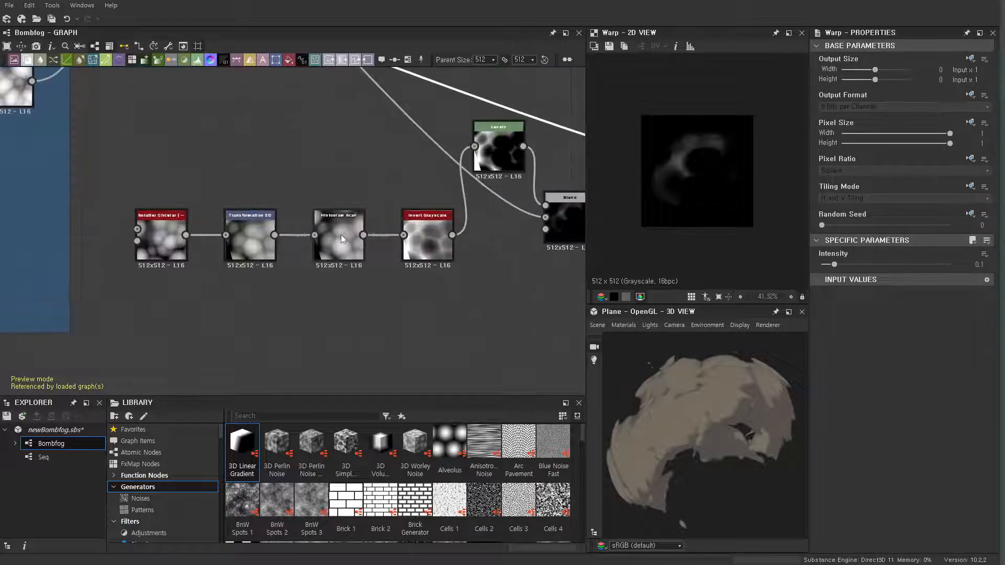
{"action": "left_click", "coordinate": [284, 252]}
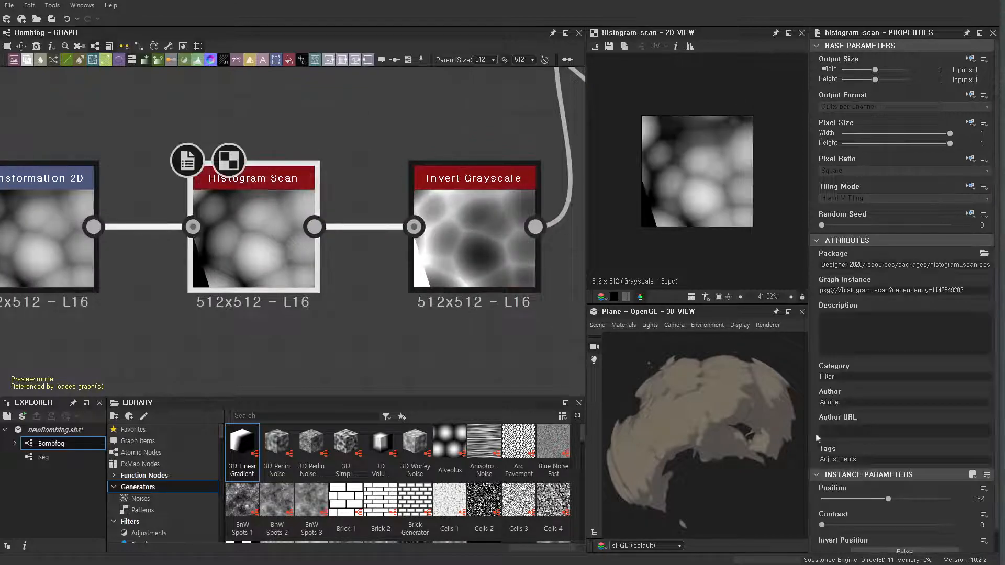
{"action": "mouse_move", "coordinate": [822, 499]}
{"action": "left_mouse_down"}
{"action": "mouse_move", "coordinate": [878, 502]}
{"action": "mouse_move", "coordinate": [820, 503]}
{"action": "left_mouse_up"}
Examine the instance parameters, including the Time-driven Rotation, of the Splatter Circular node in the WarpTexture swirl row.
{"action": "scroll", "coordinate": [204, 166], "scroll_direction": "down", "scroll_amount": 6}
{"action": "middle_click_drag", "start_coordinate": [276, 222], "coordinate": [518, 320]}
{"action": "middle_click_drag", "start_coordinate": [245, 245], "coordinate": [308, 271]}
{"action": "scroll", "coordinate": [272, 175], "scroll_direction": "up", "scroll_amount": 7}
{"action": "middle_click_drag", "start_coordinate": [283, 173], "coordinate": [278, 290]}
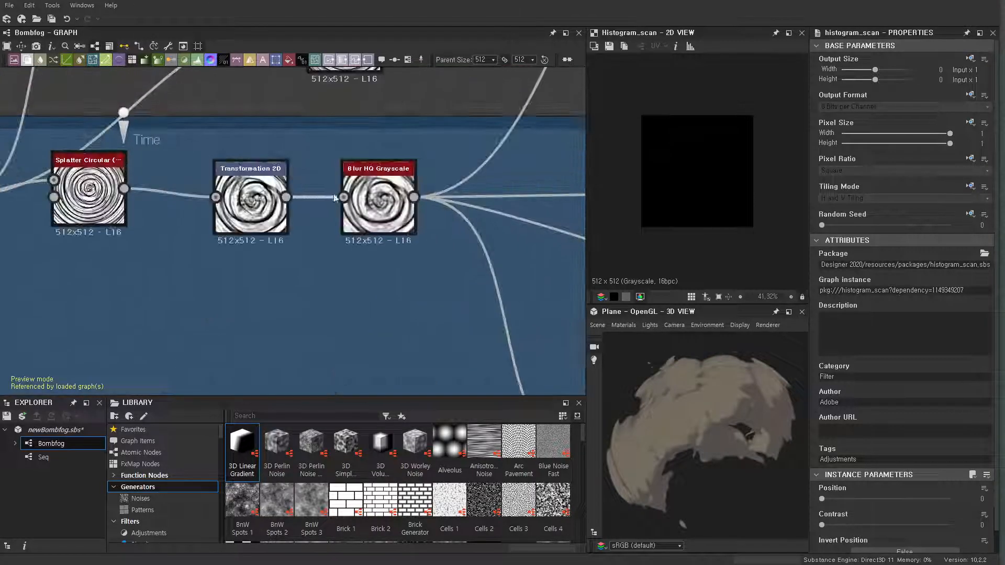
{"action": "middle_click_drag", "start_coordinate": [186, 209], "coordinate": [285, 264]}
{"action": "left_click", "coordinate": [203, 252]}
{"action": "scroll", "coordinate": [274, 258], "scroll_direction": "down", "scroll_amount": 3}
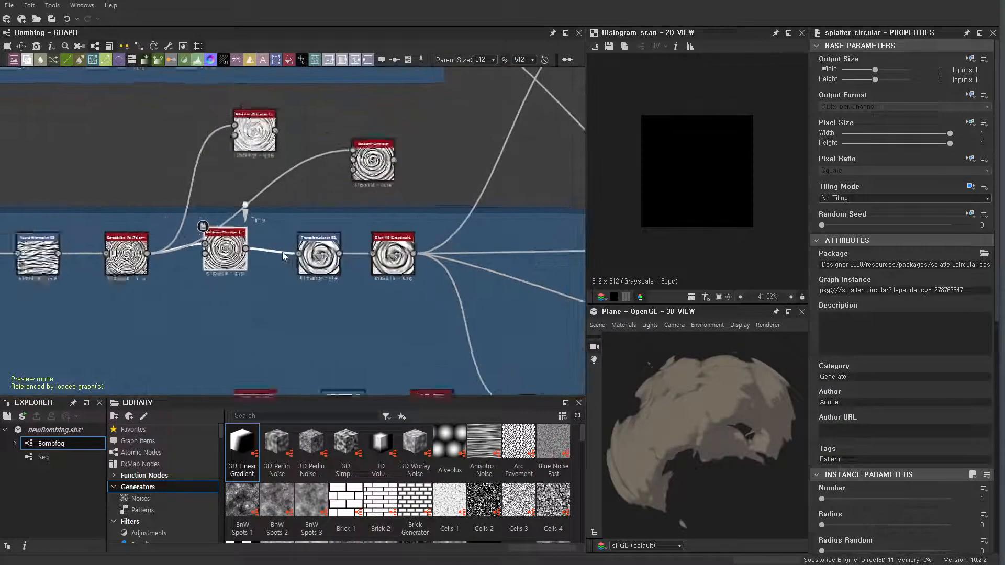
{"action": "scroll", "coordinate": [278, 256], "scroll_direction": "up", "scroll_amount": 3}
{"action": "scroll", "coordinate": [868, 375], "scroll_direction": "down", "scroll_amount": 7}
{"action": "scroll", "coordinate": [869, 375], "scroll_direction": "down", "scroll_amount": 3}
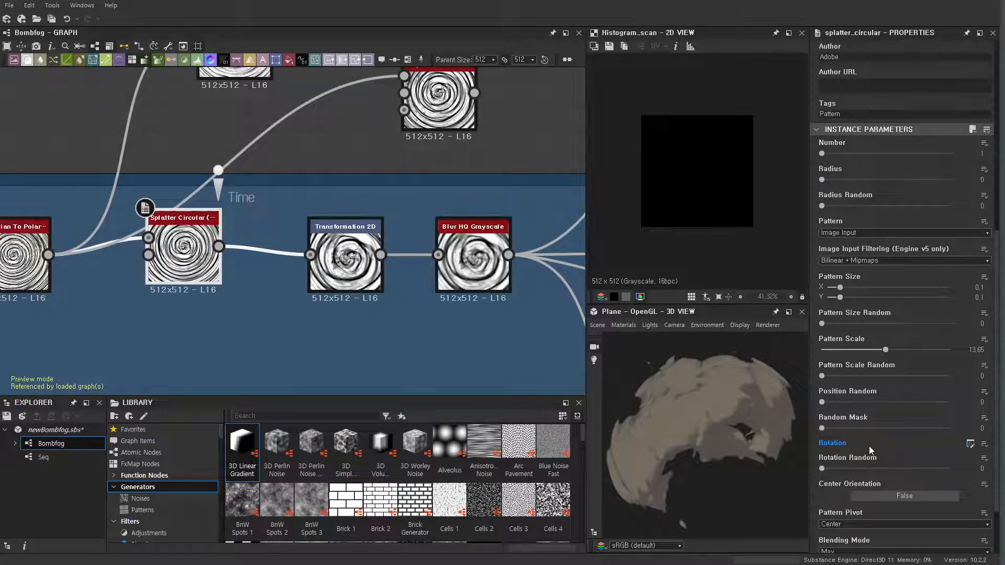
{"action": "scroll", "coordinate": [267, 293], "scroll_direction": "down", "scroll_amount": 3}
{"action": "scroll", "coordinate": [354, 203], "scroll_direction": "up", "scroll_amount": 2}
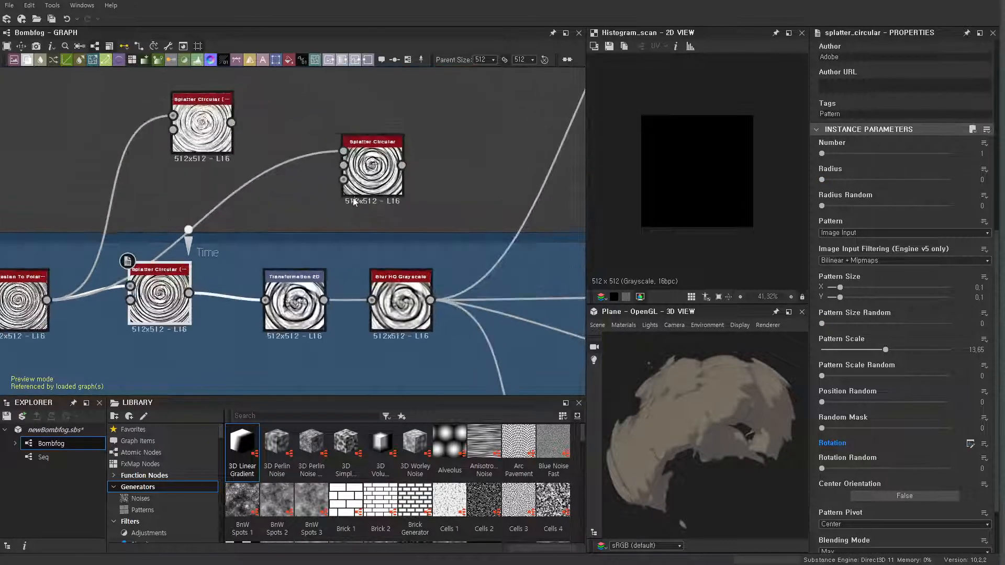
Preview the spare Splatter Circular node above the swirl row, try its Pattern Rotation Random and return it to 0.
{"action": "double_click", "coordinate": [394, 182]}
{"action": "scroll", "coordinate": [853, 367], "scroll_direction": "down", "scroll_amount": 3}
{"action": "scroll", "coordinate": [852, 367], "scroll_direction": "down", "scroll_amount": 5}
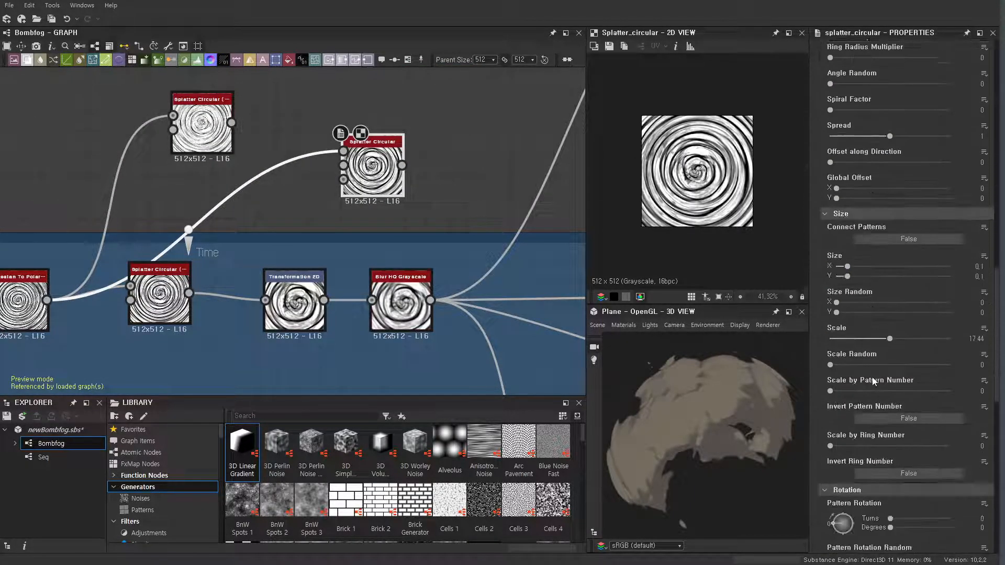
{"action": "scroll", "coordinate": [887, 351], "scroll_direction": "down", "scroll_amount": 3}
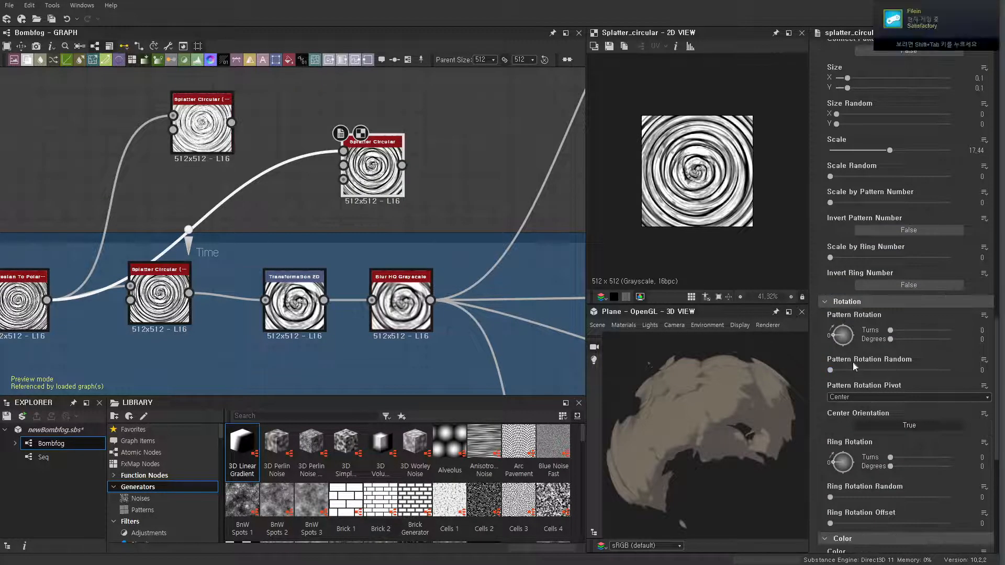
{"action": "left_click_drag", "start_coordinate": [912, 369], "coordinate": [821, 378]}
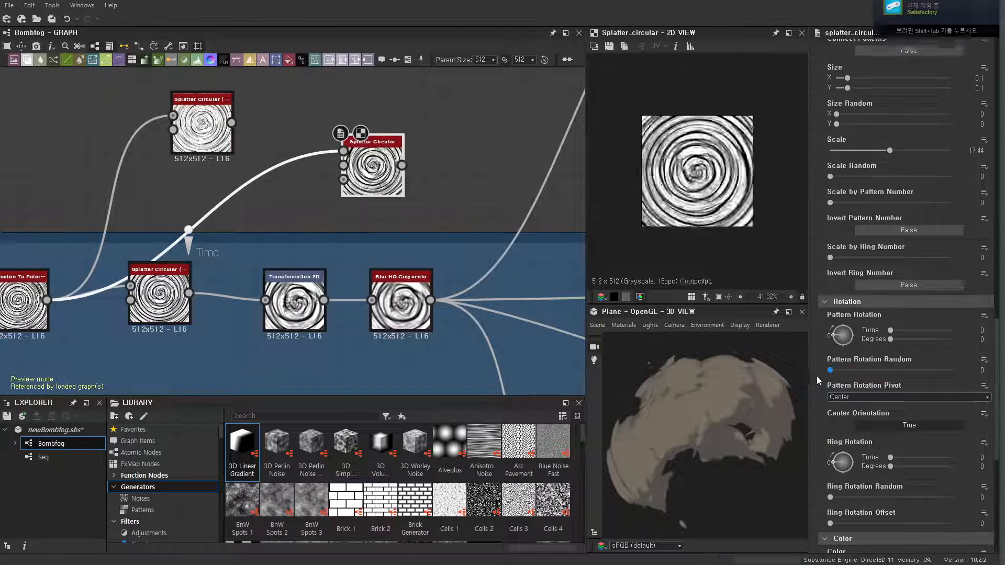
{"action": "scroll", "coordinate": [516, 241], "scroll_direction": "down", "scroll_amount": 3}
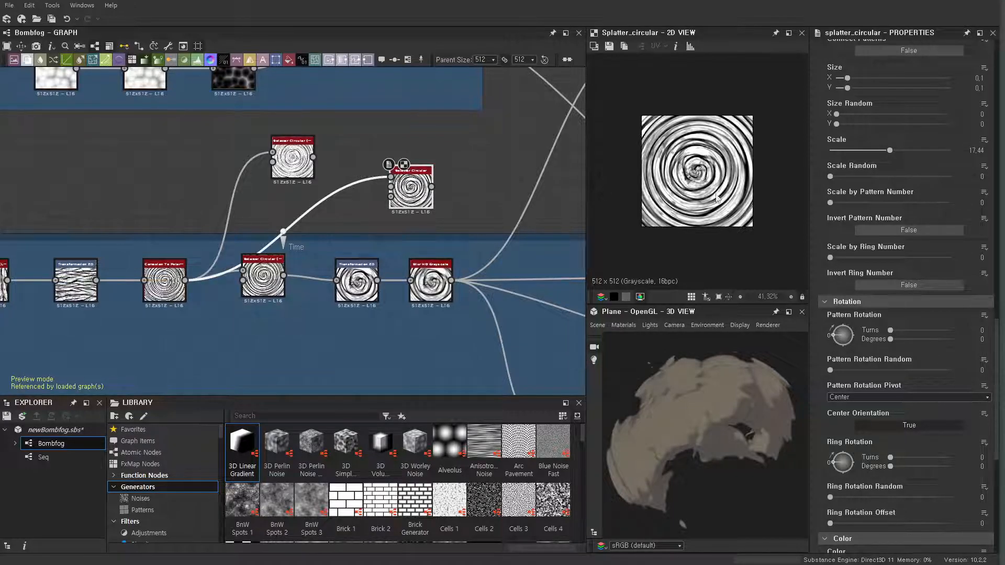
{"action": "scroll", "coordinate": [443, 192], "scroll_direction": "up", "scroll_amount": 2}
{"action": "scroll", "coordinate": [314, 190], "scroll_direction": "down", "scroll_amount": 6}
Move the spare Splatter Circular node from above the WarpTexture frame to below the new splatter branch.
{"action": "middle_click_drag", "start_coordinate": [361, 220], "coordinate": [259, 147]}
{"action": "scroll", "coordinate": [265, 151], "scroll_direction": "down", "scroll_amount": 2}
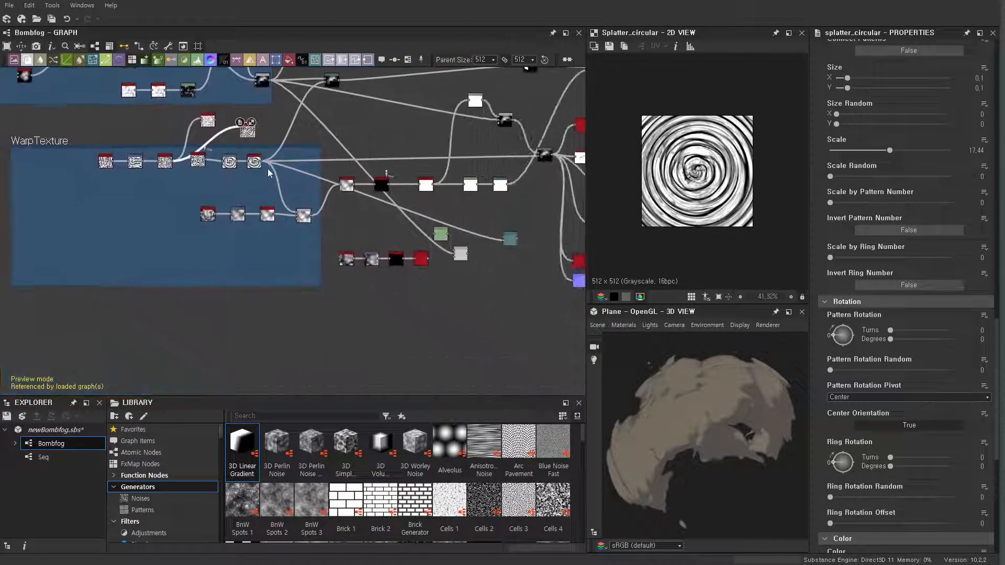
{"action": "scroll", "coordinate": [266, 152], "scroll_direction": "up", "scroll_amount": 2}
{"action": "left_click_drag", "start_coordinate": [246, 125], "coordinate": [409, 358]}
{"action": "left_click", "coordinate": [544, 297]}
Add a Transformation 2D node after the moved Splatter Circular node and preview its output.
{"action": "left_click", "coordinate": [480, 364]}
{"action": "key", "text": "space"}
{"action": "type", "text": "tr"}
{"action": "left_click", "coordinate": [436, 366]}
{"action": "scroll", "coordinate": [459, 343], "scroll_direction": "up", "scroll_amount": 4}
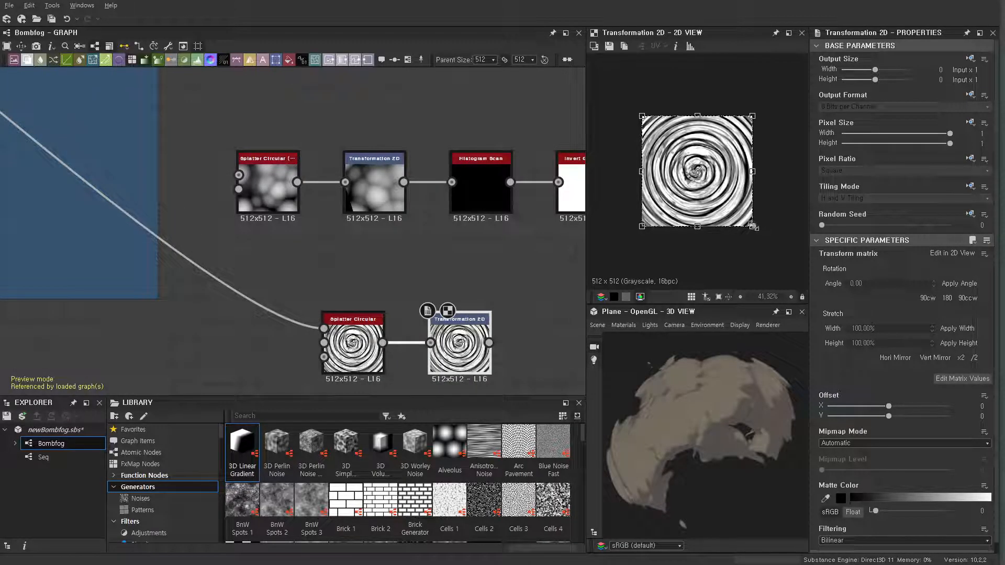
Enlarge the swirl pattern in the new Transformation 2D node, undoing unsuitable scaling attempts.
{"action": "left_click_drag", "start_coordinate": [753, 227], "coordinate": [819, 285]}
{"action": "key", "text": "ctrl+z"}
{"action": "left_click_drag", "start_coordinate": [752, 229], "coordinate": [783, 284]}
{"action": "key", "text": "ctrl+z"}
{"action": "scroll", "coordinate": [379, 316], "scroll_direction": "down", "scroll_amount": 3}
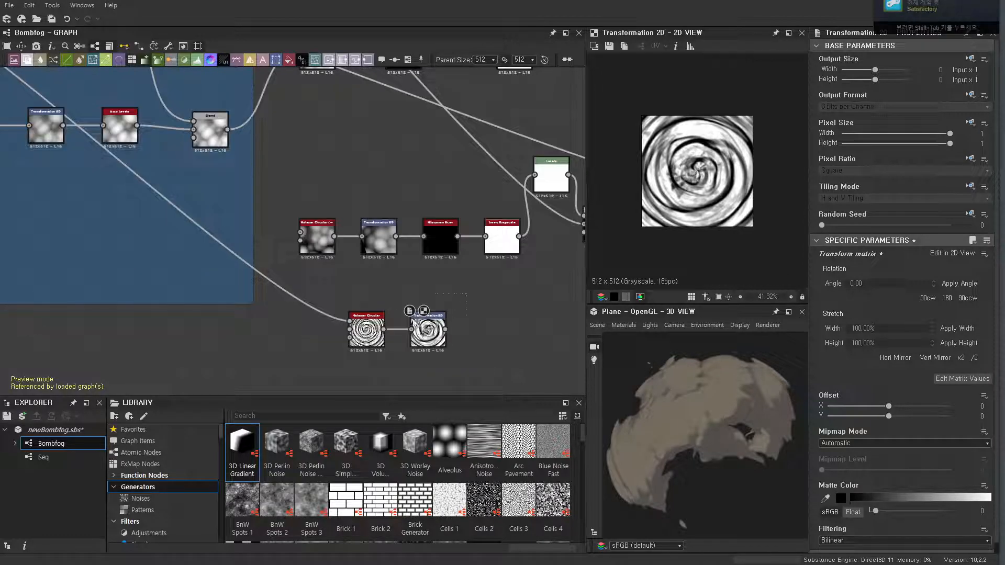
Inspect the Blend node in the WarpTexture frame that combines the swirl with the circular splatter, previewing its output and settings.
{"action": "scroll", "coordinate": [422, 345], "scroll_direction": "down", "scroll_amount": 1}
{"action": "left_click", "coordinate": [459, 344]}
{"action": "middle_click_drag", "start_coordinate": [453, 350], "coordinate": [446, 357]}
{"action": "scroll", "coordinate": [425, 312], "scroll_direction": "down", "scroll_amount": 1}
{"action": "middle_click_drag", "start_coordinate": [423, 316], "coordinate": [400, 350]}
{"action": "scroll", "coordinate": [257, 278], "scroll_direction": "up", "scroll_amount": 2}
{"action": "scroll", "coordinate": [287, 237], "scroll_direction": "up", "scroll_amount": 4}
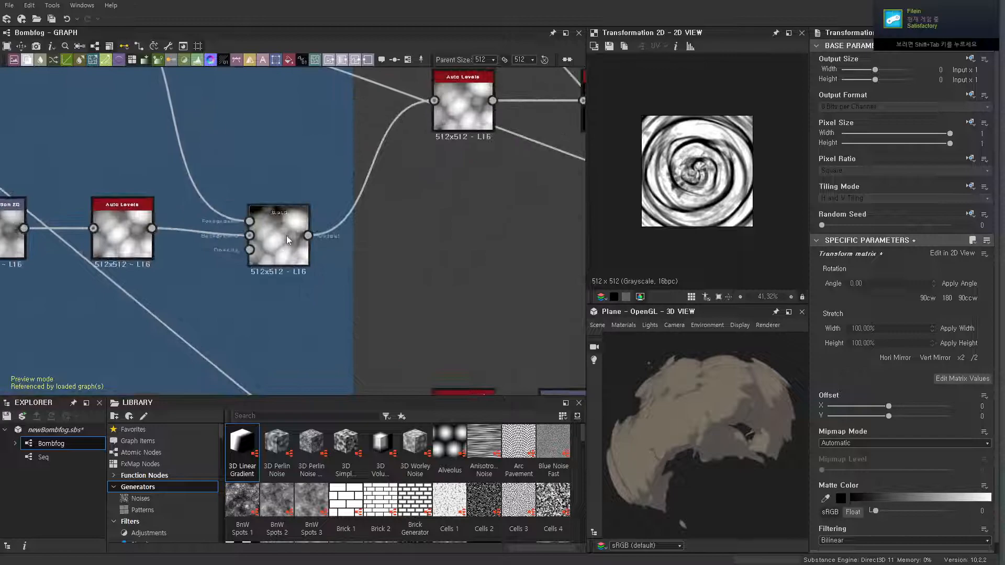
{"action": "left_click", "coordinate": [287, 237]}
{"action": "scroll", "coordinate": [403, 234], "scroll_direction": "down", "scroll_amount": 1}
{"action": "scroll", "coordinate": [405, 239], "scroll_direction": "down", "scroll_amount": 3}
{"action": "scroll", "coordinate": [442, 263], "scroll_direction": "up", "scroll_amount": 2}
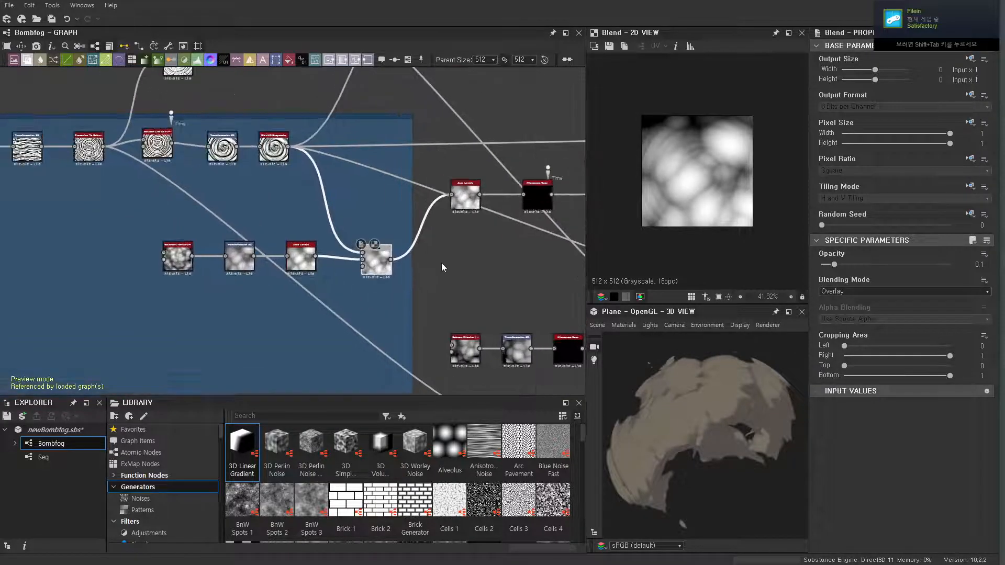
{"action": "scroll", "coordinate": [485, 269], "scroll_direction": "up", "scroll_amount": 1}
{"action": "scroll", "coordinate": [504, 270], "scroll_direction": "down", "scroll_amount": 2}
Move the Splatter Circular and Transformation 2D swirl pair directly beneath the first two nodes of the splatter branch.
{"action": "middle_click_drag", "start_coordinate": [535, 292], "coordinate": [349, 139]}
{"action": "left_click_drag", "start_coordinate": [457, 269], "coordinate": [335, 296]}
{"action": "left_click_drag", "start_coordinate": [332, 275], "coordinate": [291, 300]}
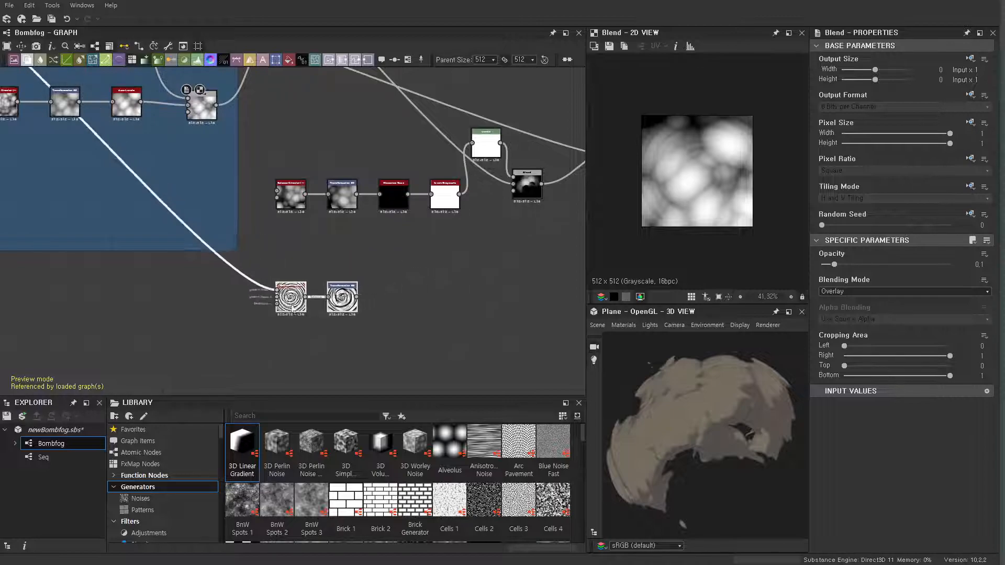
Add a Blend node with the swirl Transformation 2D as foreground and the circular splatter's Transformation 2D as background.
{"action": "left_click", "coordinate": [417, 275]}
{"action": "key", "text": "space"}
{"action": "type", "text": "blend"}
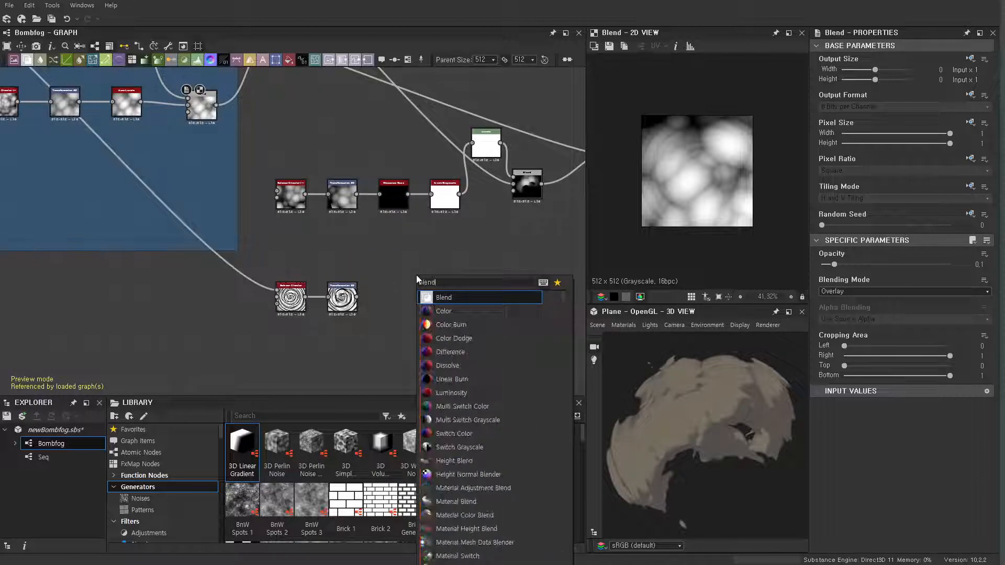
{"action": "left_click", "coordinate": [445, 301]}
{"action": "scroll", "coordinate": [456, 297], "scroll_direction": "up", "scroll_amount": 3}
{"action": "left_click_drag", "start_coordinate": [386, 262], "coordinate": [438, 274]}
{"action": "scroll", "coordinate": [438, 275], "scroll_direction": "down", "scroll_amount": 5}
{"action": "middle_click_drag", "start_coordinate": [361, 275], "coordinate": [377, 325]}
{"action": "scroll", "coordinate": [387, 311], "scroll_direction": "up", "scroll_amount": 2}
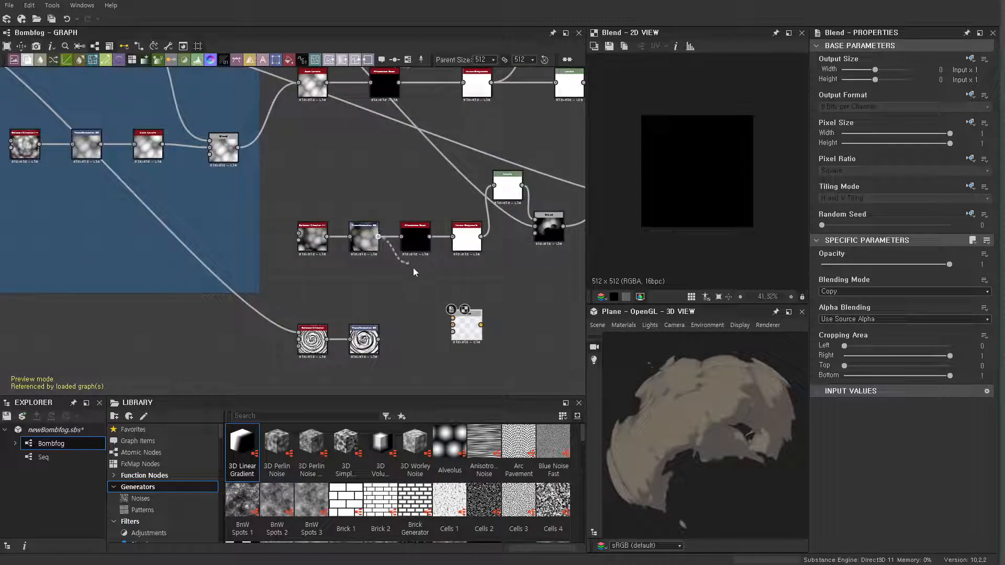
{"action": "left_click_drag", "start_coordinate": [455, 313], "coordinate": [453, 325]}
{"action": "left_click_drag", "start_coordinate": [384, 343], "coordinate": [453, 319]}
Set the new Blend node to Overlay blending mode with an opacity of 0.1.
{"action": "left_click", "coordinate": [900, 293]}
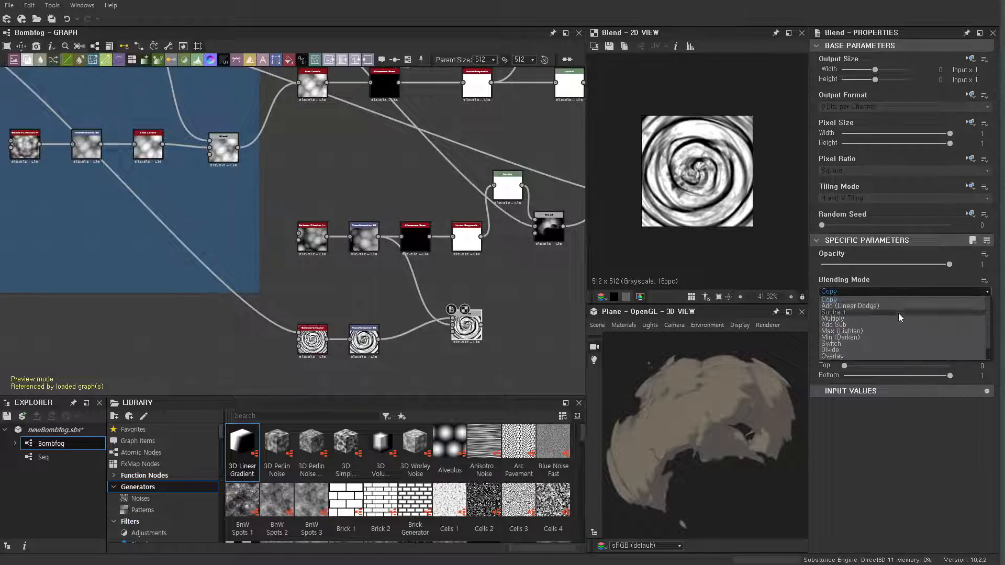
{"action": "left_click", "coordinate": [879, 356]}
{"action": "left_click_drag", "start_coordinate": [949, 264], "coordinate": [834, 265]}
{"action": "scroll", "coordinate": [711, 171], "scroll_direction": "up", "scroll_amount": 3}
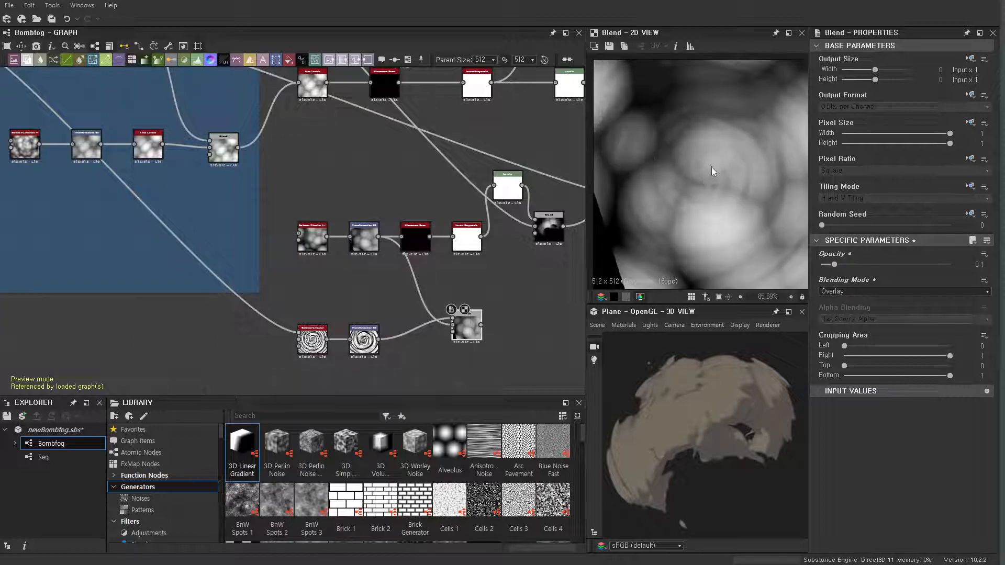
{"action": "scroll", "coordinate": [709, 166], "scroll_direction": "up", "scroll_amount": 2}
{"action": "scroll", "coordinate": [526, 281], "scroll_direction": "down", "scroll_amount": 2}
Connect the Overlay Blend output to the branch's Histogram Scan and spread the preceding splatter and swirl nodes out ahead of it.
{"action": "left_click_drag", "start_coordinate": [490, 320], "coordinate": [495, 315]}
{"action": "left_click_drag", "start_coordinate": [332, 357], "coordinate": [486, 309]}
{"action": "left_click_drag", "start_coordinate": [412, 321], "coordinate": [341, 342]}
{"action": "left_click_drag", "start_coordinate": [376, 280], "coordinate": [367, 258]}
{"action": "left_click", "coordinate": [470, 297]}
{"action": "scroll", "coordinate": [466, 304], "scroll_direction": "up", "scroll_amount": 2}
{"action": "middle_click_drag", "start_coordinate": [466, 304], "coordinate": [460, 321]}
{"action": "left_click_drag", "start_coordinate": [377, 353], "coordinate": [386, 317]}
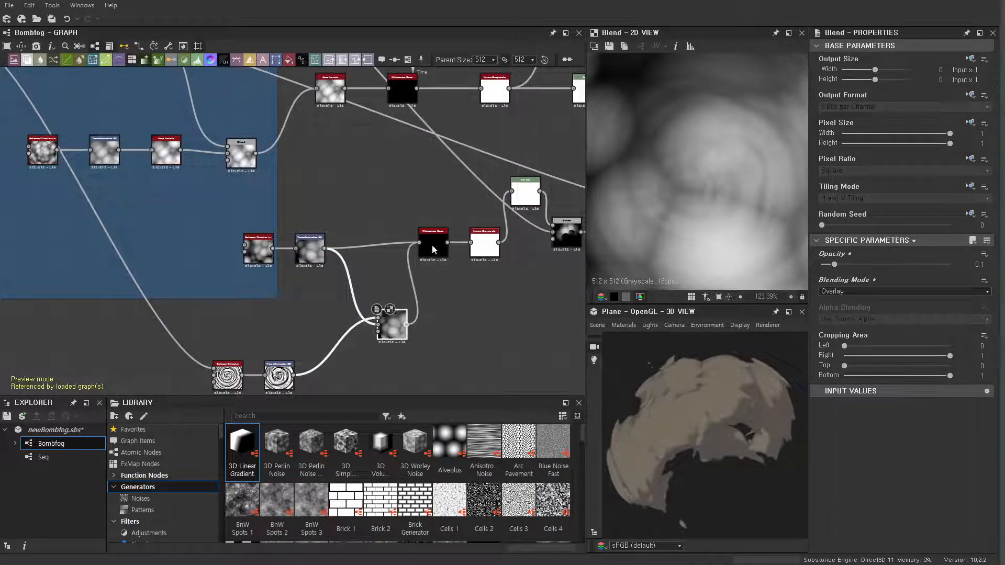
Insert an Auto Levels node between the circular splatter's Transformation 2D and the Overlay Blend node.
{"action": "scroll", "coordinate": [363, 269], "scroll_direction": "up", "scroll_amount": 6}
{"action": "left_click", "coordinate": [268, 230]}
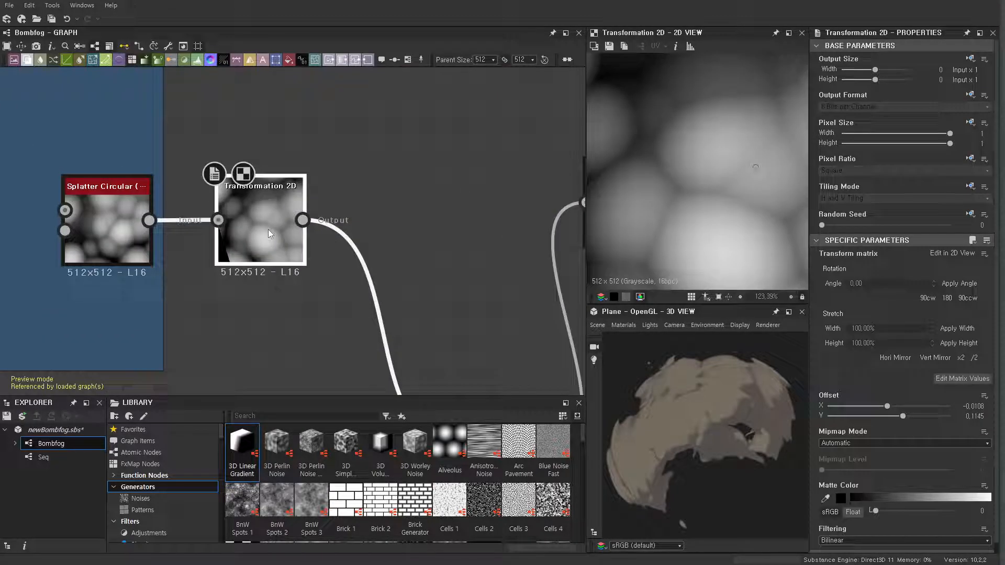
{"action": "double_click", "coordinate": [293, 241]}
{"action": "left_click", "coordinate": [404, 266]}
{"action": "key", "text": "space"}
{"action": "type", "text": "au"}
{"action": "left_click", "coordinate": [404, 322]}
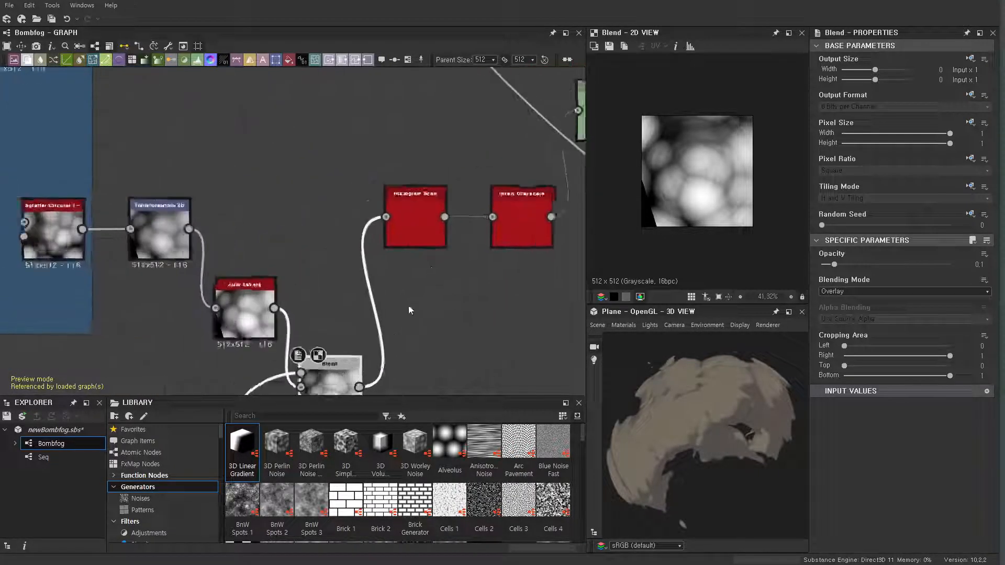
Move the circular splatter pair, Auto Levels and Overlay Blend nodes down beside the swirl pair.
{"action": "left_click", "coordinate": [425, 209]}
{"action": "scroll", "coordinate": [425, 209], "scroll_direction": "down", "scroll_amount": 5}
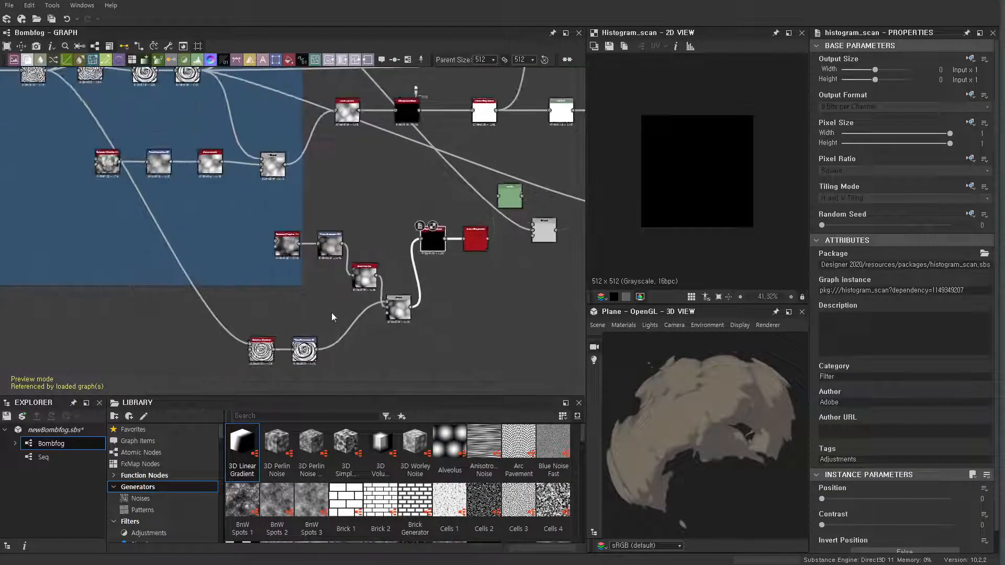
{"action": "left_click", "coordinate": [327, 231]}
{"action": "left_click", "coordinate": [283, 228], "text": "ctrl"}
{"action": "left_click_drag", "start_coordinate": [283, 228], "coordinate": [241, 321]}
{"action": "left_click_drag", "start_coordinate": [376, 277], "coordinate": [347, 315]}
{"action": "left_click_drag", "start_coordinate": [412, 307], "coordinate": [381, 347]}
Preview the Overlay Blend output and the Warp node's result, checking the circular splatter's Transformation 2D settings.
{"action": "scroll", "coordinate": [419, 328], "scroll_direction": "up", "scroll_amount": 2}
{"action": "double_click", "coordinate": [368, 357]}
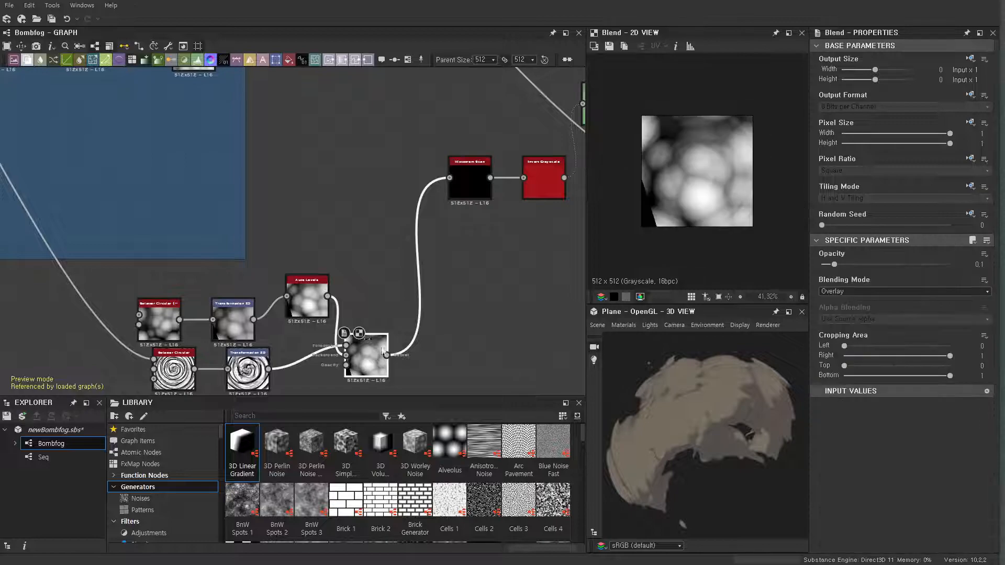
{"action": "scroll", "coordinate": [705, 174], "scroll_direction": "up", "scroll_amount": 6}
{"action": "scroll", "coordinate": [704, 181], "scroll_direction": "down", "scroll_amount": 3}
{"action": "scroll", "coordinate": [702, 191], "scroll_direction": "down", "scroll_amount": 1}
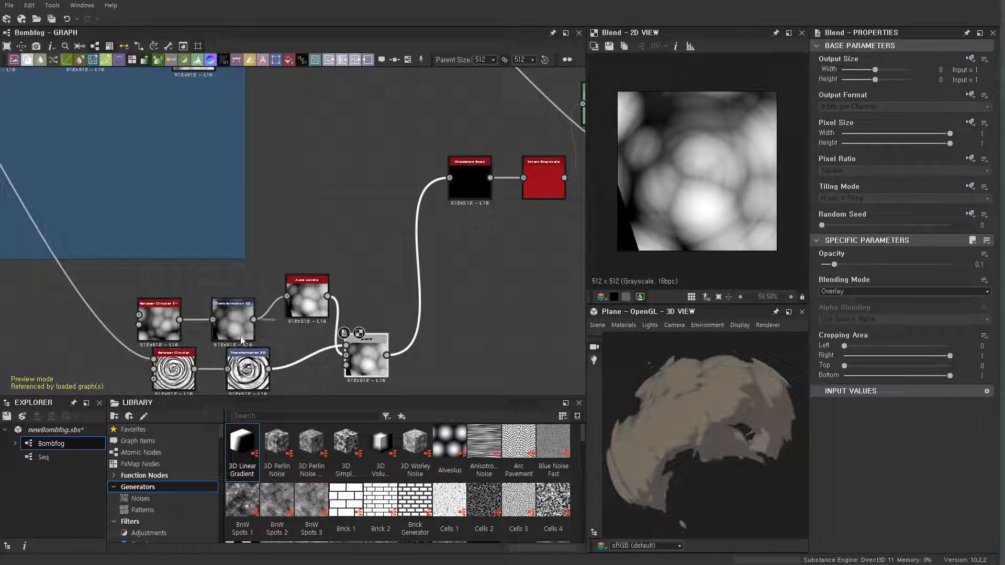
{"action": "double_click", "coordinate": [233, 320]}
{"action": "scroll", "coordinate": [513, 252], "scroll_direction": "down", "scroll_amount": 4}
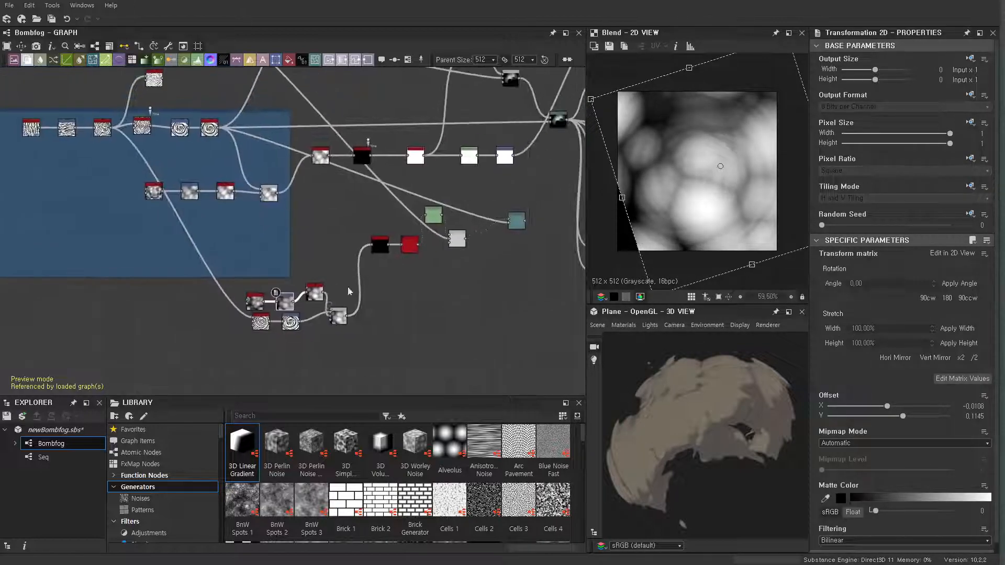
{"action": "scroll", "coordinate": [544, 209], "scroll_direction": "up", "scroll_amount": 2}
{"action": "double_click", "coordinate": [547, 212]}
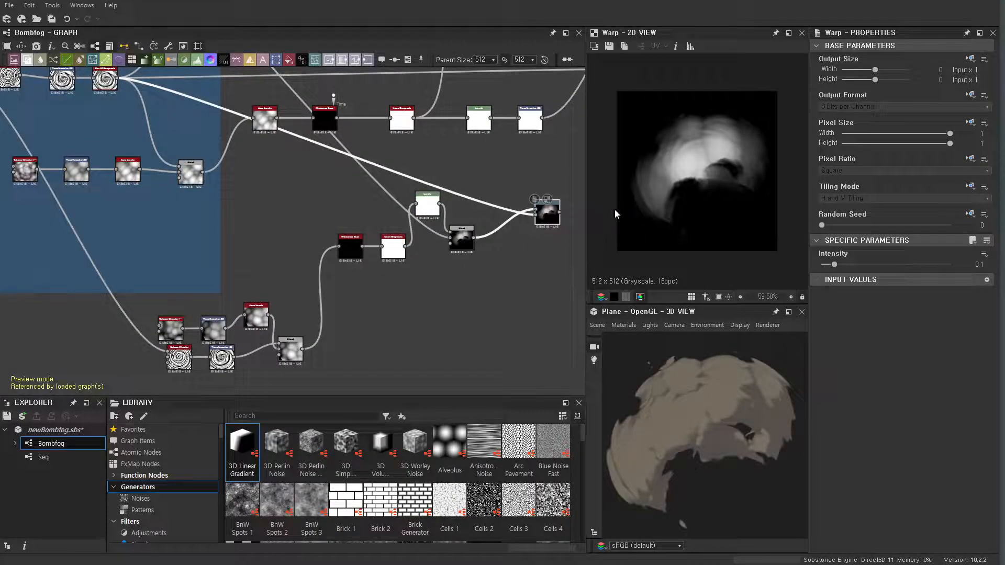
{"action": "scroll", "coordinate": [340, 283], "scroll_direction": "up", "scroll_amount": 5}
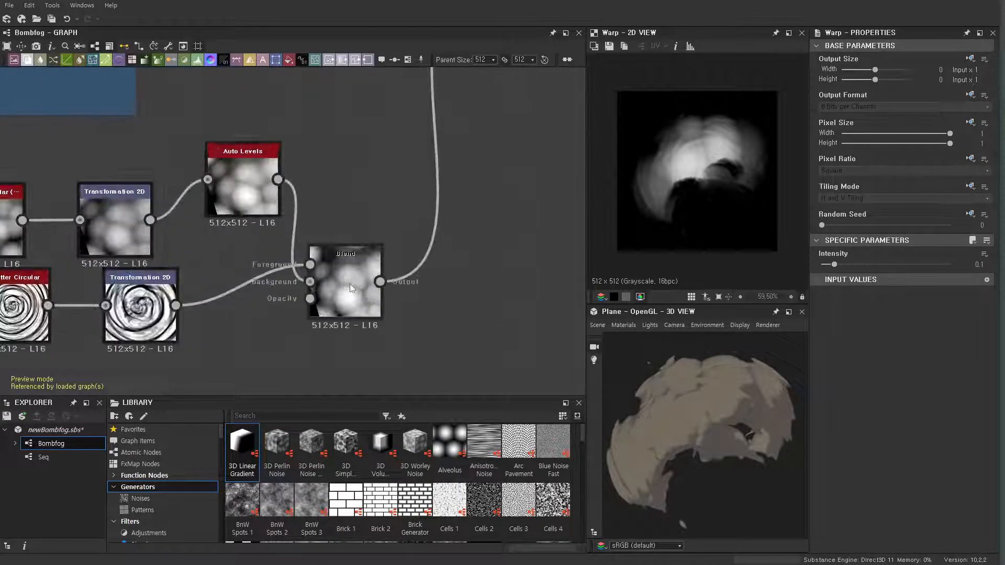
Compare the Overlay Blend output with the Multiply Blend feeding the Warp node.
{"action": "double_click", "coordinate": [353, 287]}
{"action": "scroll", "coordinate": [462, 213], "scroll_direction": "down", "scroll_amount": 4}
{"action": "scroll", "coordinate": [462, 212], "scroll_direction": "up", "scroll_amount": 1}
{"action": "middle_click_drag", "start_coordinate": [462, 212], "coordinate": [417, 270]}
{"action": "scroll", "coordinate": [354, 306], "scroll_direction": "up", "scroll_amount": 1}
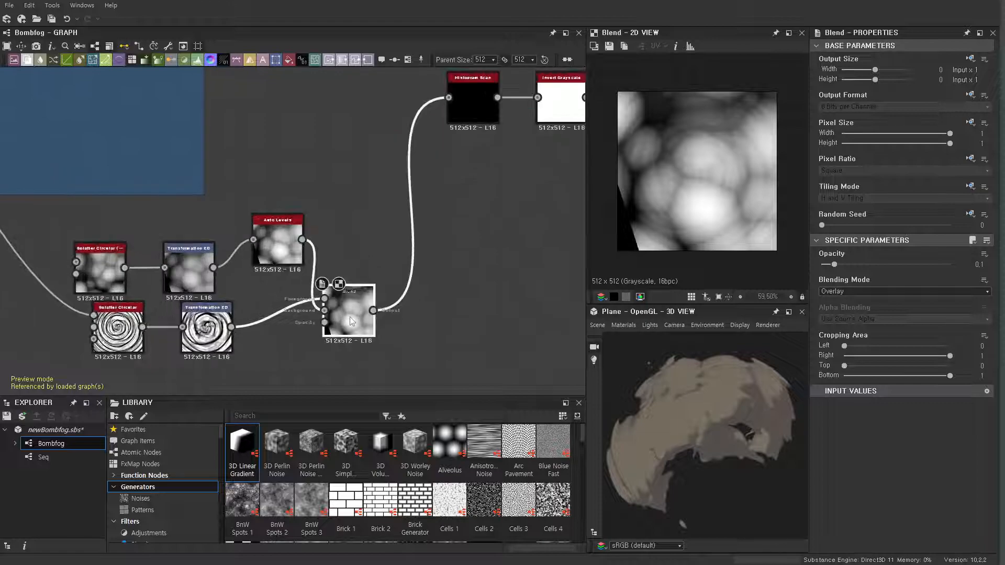
{"action": "middle_click_drag", "start_coordinate": [509, 220], "coordinate": [394, 310]}
{"action": "scroll", "coordinate": [428, 245], "scroll_direction": "down", "scroll_amount": 1}
{"action": "middle_click_drag", "start_coordinate": [425, 242], "coordinate": [262, 294]}
{"action": "double_click", "coordinate": [407, 242]}
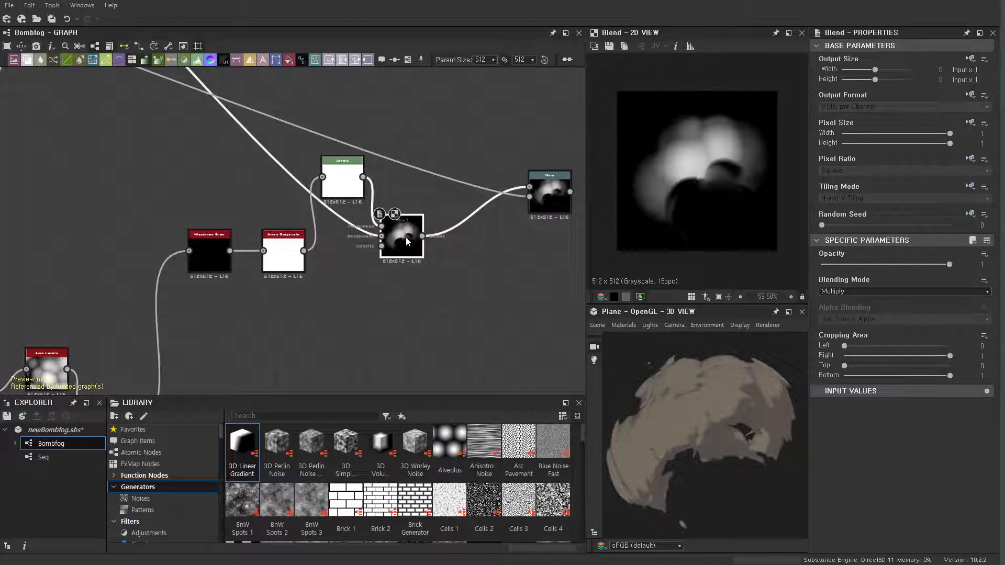
Preview the Auto Levels node and line up the first two circular splatter nodes with it.
{"action": "scroll", "coordinate": [414, 279], "scroll_direction": "down", "scroll_amount": 2}
{"action": "middle_click_drag", "start_coordinate": [415, 278], "coordinate": [579, 168]}
{"action": "double_click", "coordinate": [329, 236]}
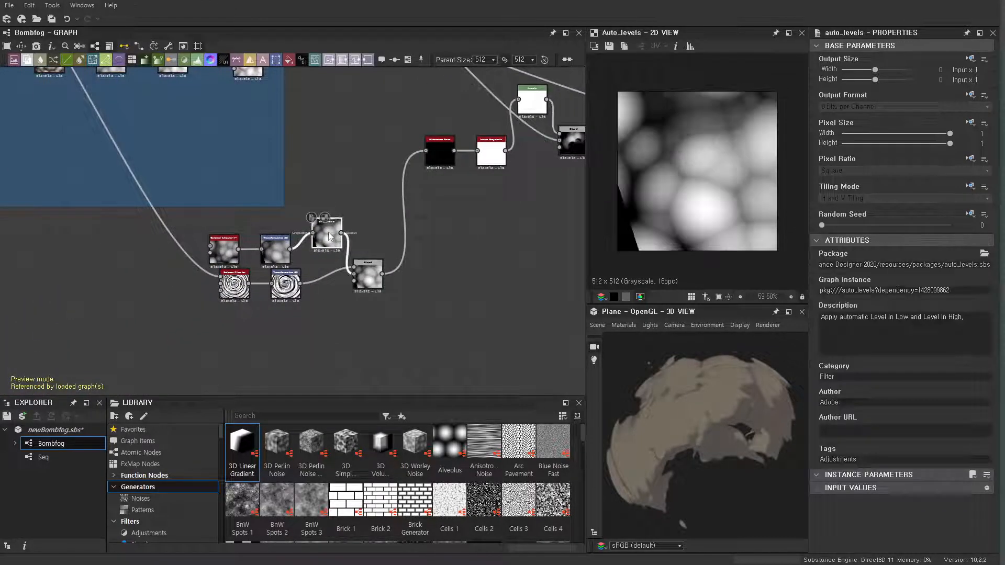
{"action": "left_click_drag", "start_coordinate": [280, 259], "coordinate": [235, 243]}
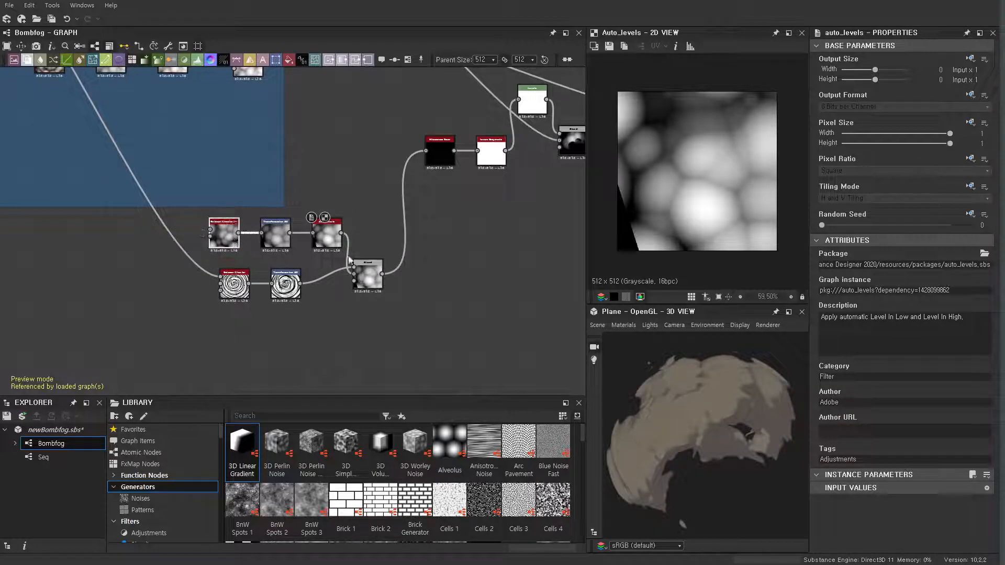
Try a random pattern rotation on the Splatter Circular node of the moved swirl pair.
{"action": "double_click", "coordinate": [234, 285]}
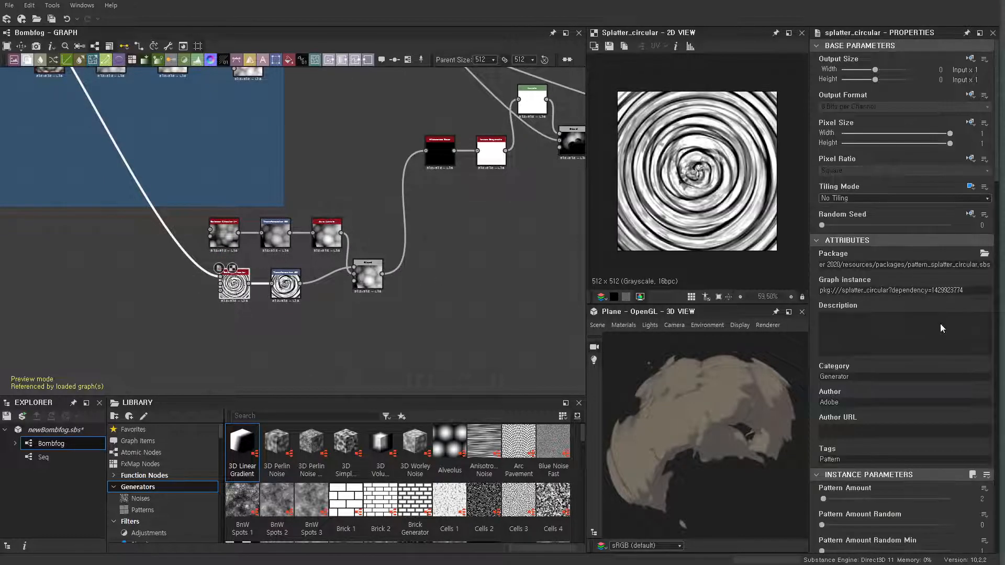
{"action": "scroll", "coordinate": [937, 315], "scroll_direction": "down", "scroll_amount": 7}
{"action": "scroll", "coordinate": [935, 270], "scroll_direction": "down", "scroll_amount": 8}
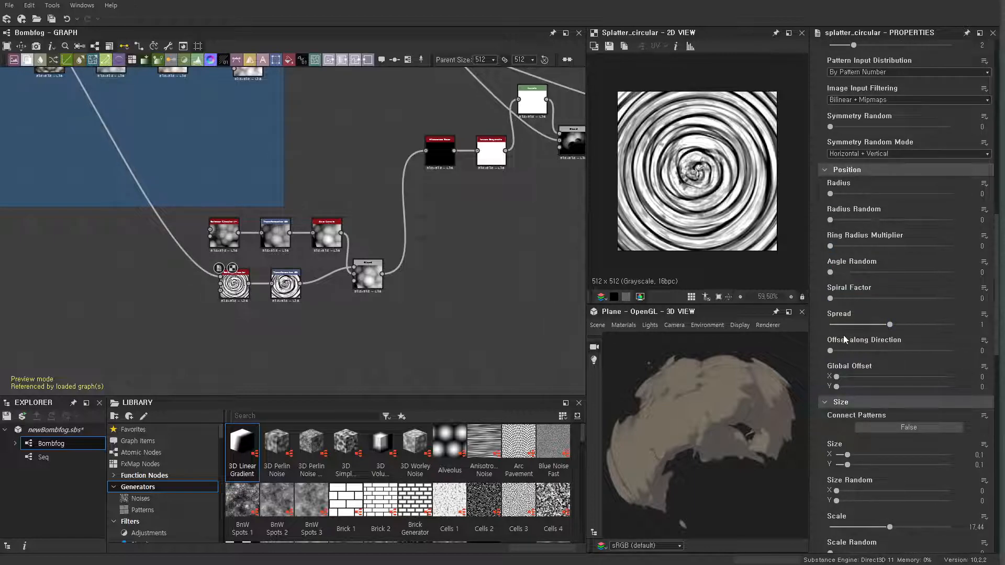
{"action": "scroll", "coordinate": [872, 330], "scroll_direction": "down", "scroll_amount": 13}
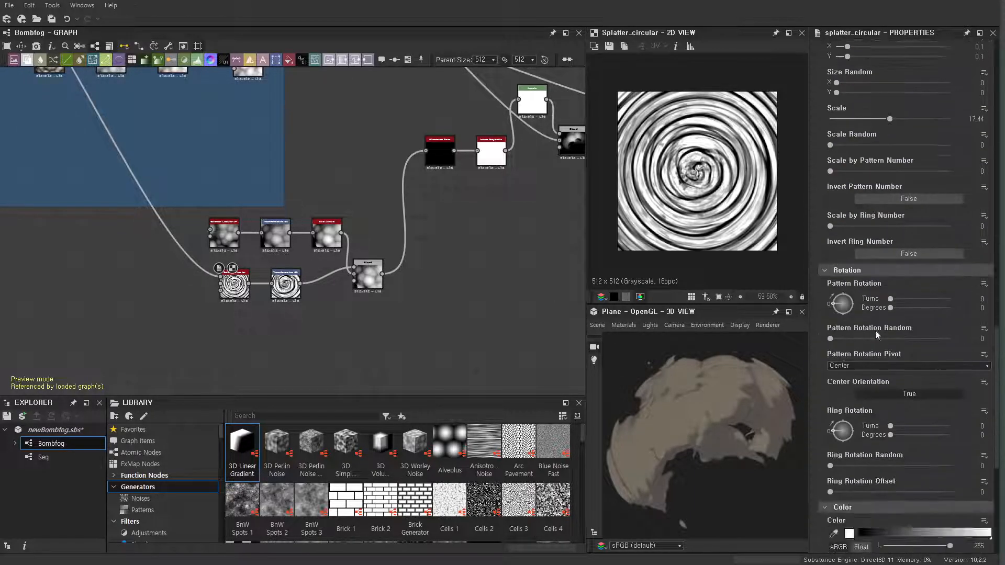
{"action": "left_click", "coordinate": [837, 340]}
{"action": "left_click_drag", "start_coordinate": [838, 340], "coordinate": [803, 353]}
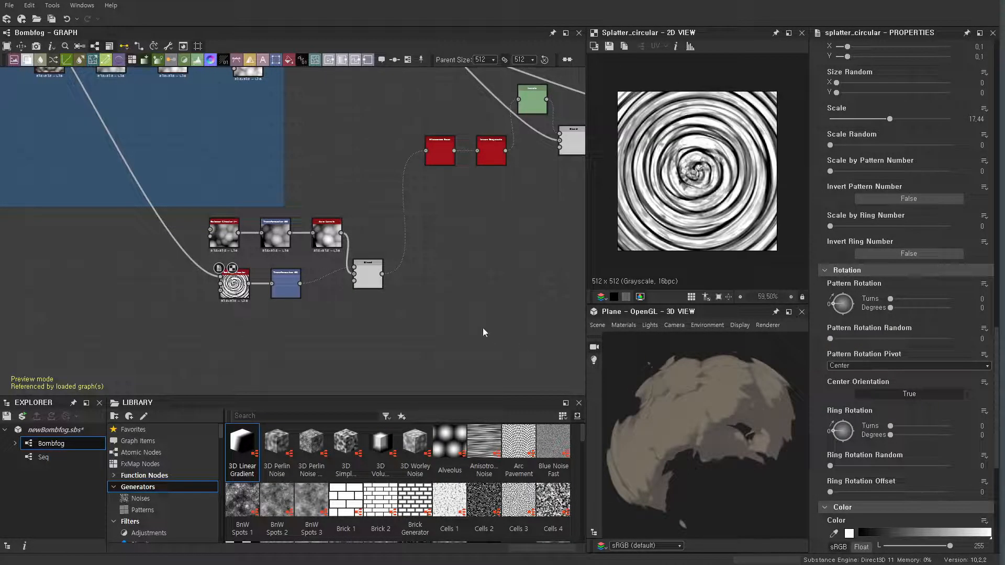
Add a Float 1 input parameter to the Bombfog graph and set its identifier to testvalue.
{"action": "left_click", "coordinate": [515, 270]}
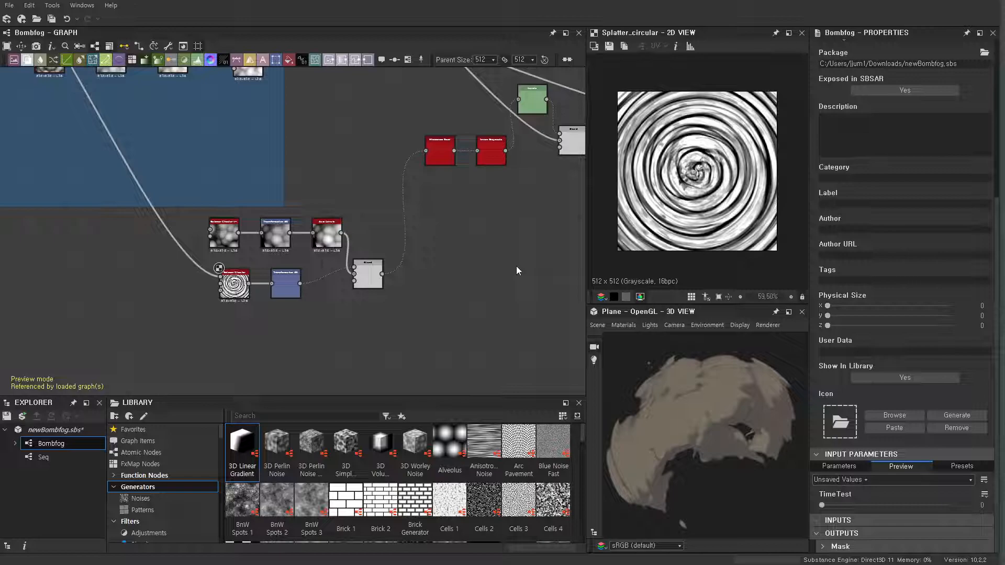
{"action": "scroll", "coordinate": [937, 320], "scroll_direction": "up", "scroll_amount": 5}
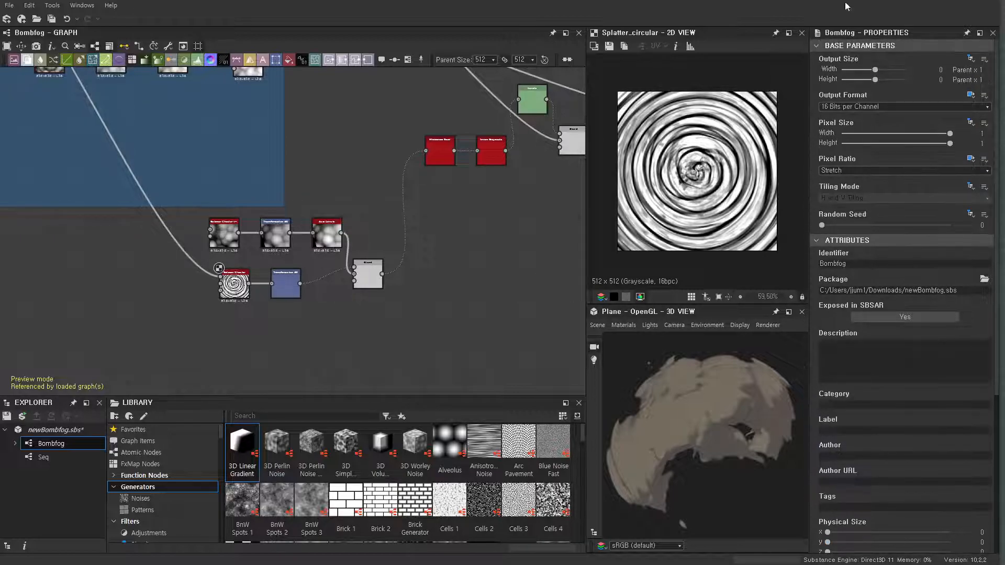
{"action": "scroll", "coordinate": [476, 239], "scroll_direction": "down", "scroll_amount": 4}
{"action": "scroll", "coordinate": [477, 234], "scroll_direction": "down", "scroll_amount": 3}
{"action": "scroll", "coordinate": [495, 250], "scroll_direction": "up", "scroll_amount": 2}
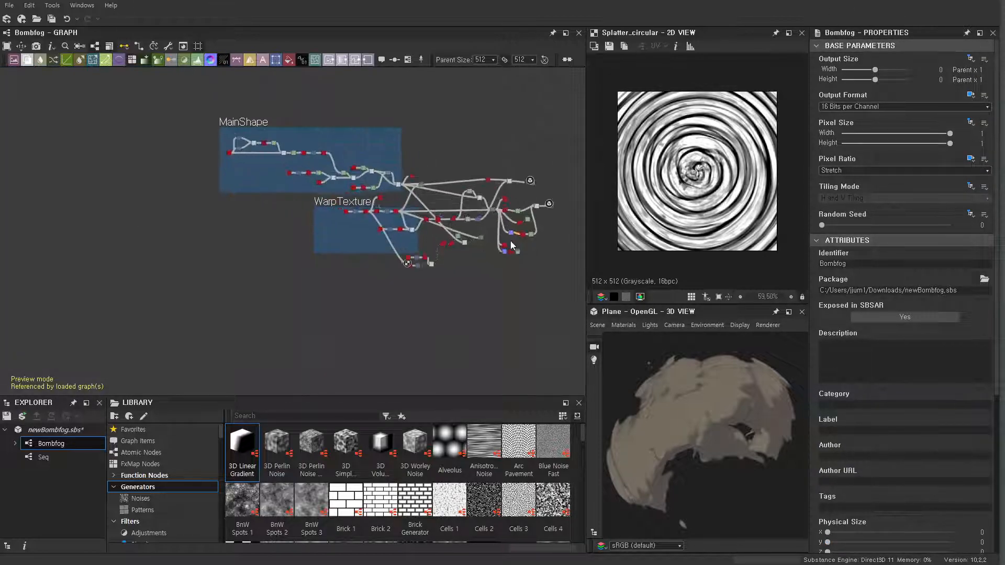
{"action": "scroll", "coordinate": [961, 327], "scroll_direction": "down", "scroll_amount": 5}
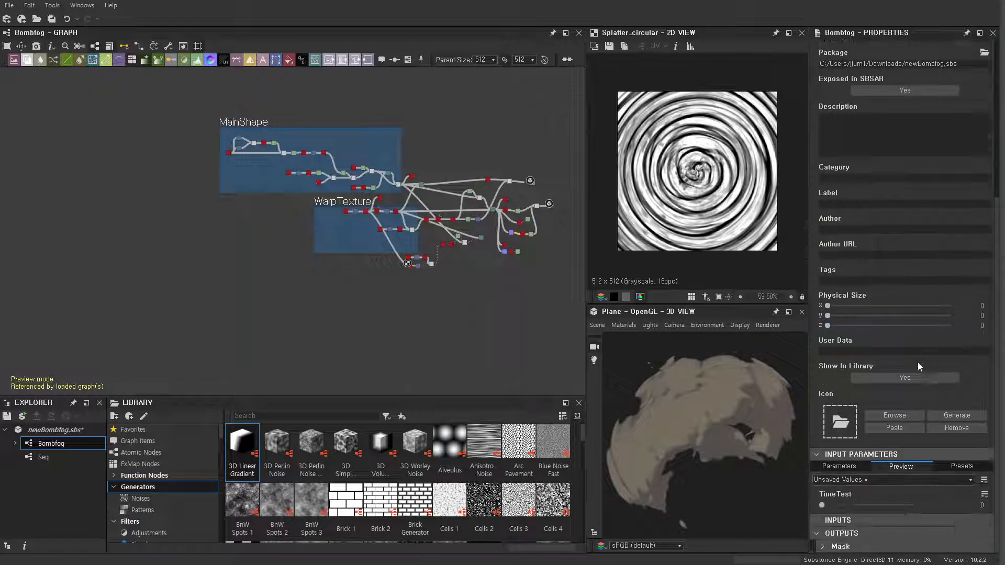
{"action": "left_click", "coordinate": [840, 466]}
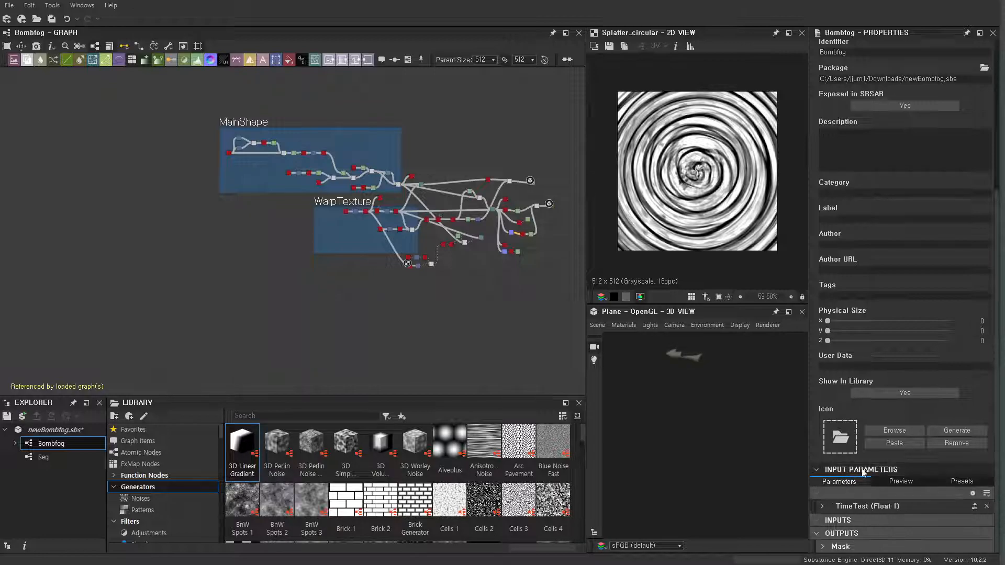
{"action": "left_click", "coordinate": [973, 495]}
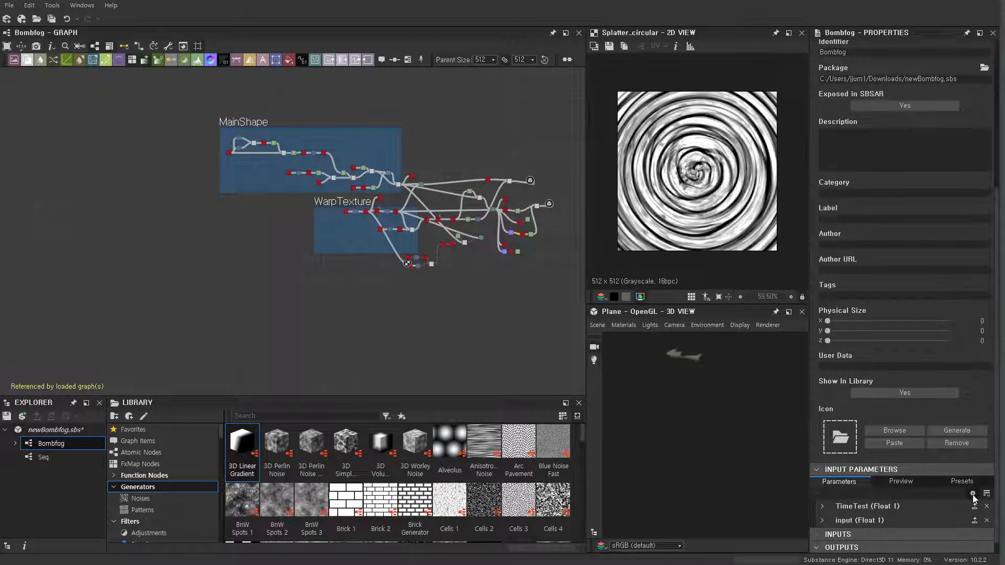
{"action": "left_click", "coordinate": [822, 521]}
{"action": "type", "text": "testvalue"}
{"action": "key", "text": "Return"}
Examine the Overlay Blend node and the Time-driven Histogram Scan after the WarpTexture frame, checking their outputs and parameters.
{"action": "scroll", "coordinate": [441, 299], "scroll_direction": "up", "scroll_amount": 5}
{"action": "scroll", "coordinate": [872, 513], "scroll_direction": "up", "scroll_amount": 3}
{"action": "scroll", "coordinate": [890, 534], "scroll_direction": "down", "scroll_amount": 2}
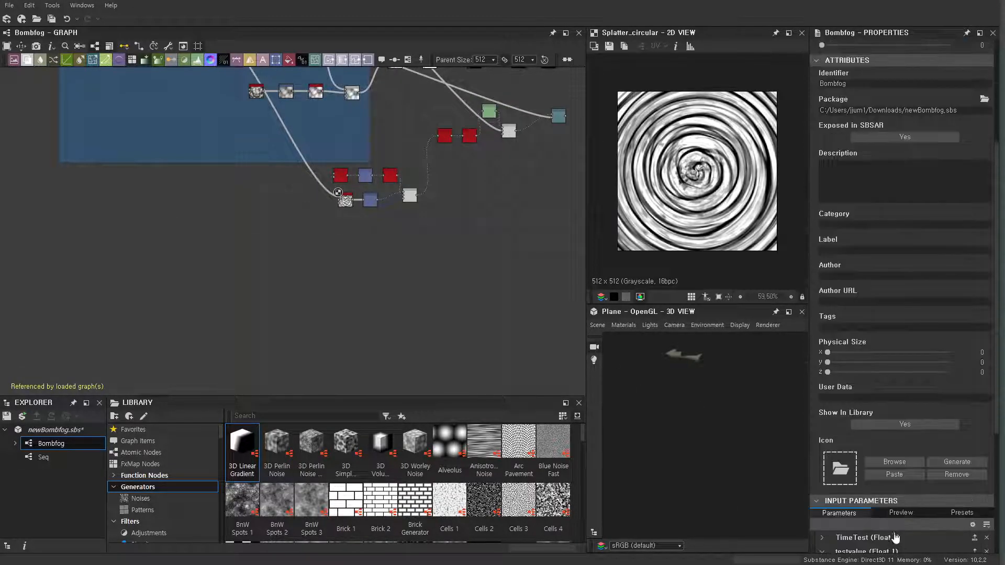
{"action": "scroll", "coordinate": [896, 540], "scroll_direction": "down", "scroll_amount": 3}
{"action": "scroll", "coordinate": [419, 229], "scroll_direction": "up", "scroll_amount": 2}
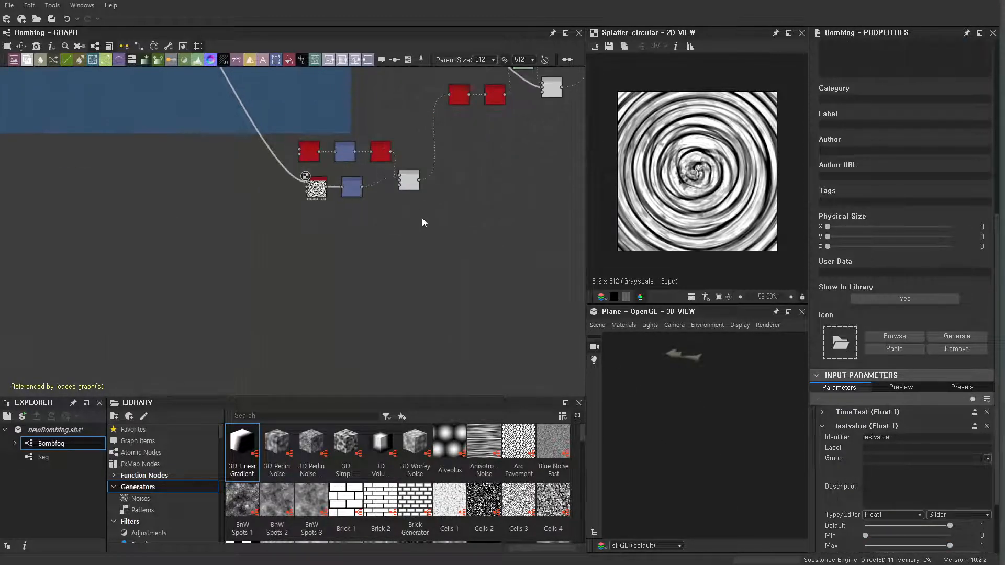
{"action": "double_click", "coordinate": [410, 180]}
{"action": "scroll", "coordinate": [435, 207], "scroll_direction": "up", "scroll_amount": 2}
{"action": "scroll", "coordinate": [461, 231], "scroll_direction": "down", "scroll_amount": 3}
{"action": "middle_click_drag", "start_coordinate": [460, 231], "coordinate": [462, 329]}
{"action": "middle_click_drag", "start_coordinate": [426, 234], "coordinate": [425, 316]}
{"action": "scroll", "coordinate": [435, 244], "scroll_direction": "up", "scroll_amount": 6}
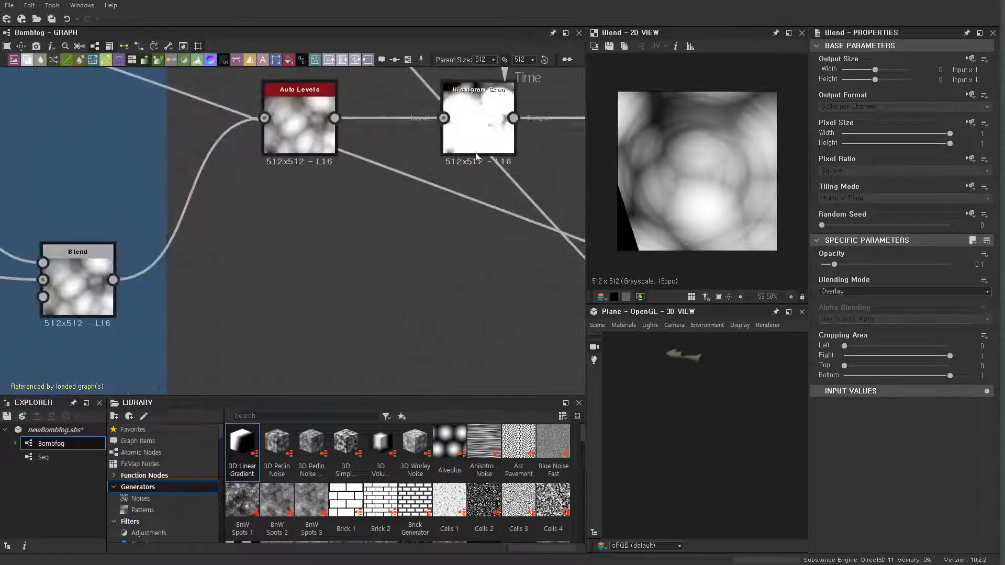
{"action": "double_click", "coordinate": [476, 156]}
{"action": "scroll", "coordinate": [307, 244], "scroll_direction": "down", "scroll_amount": 3}
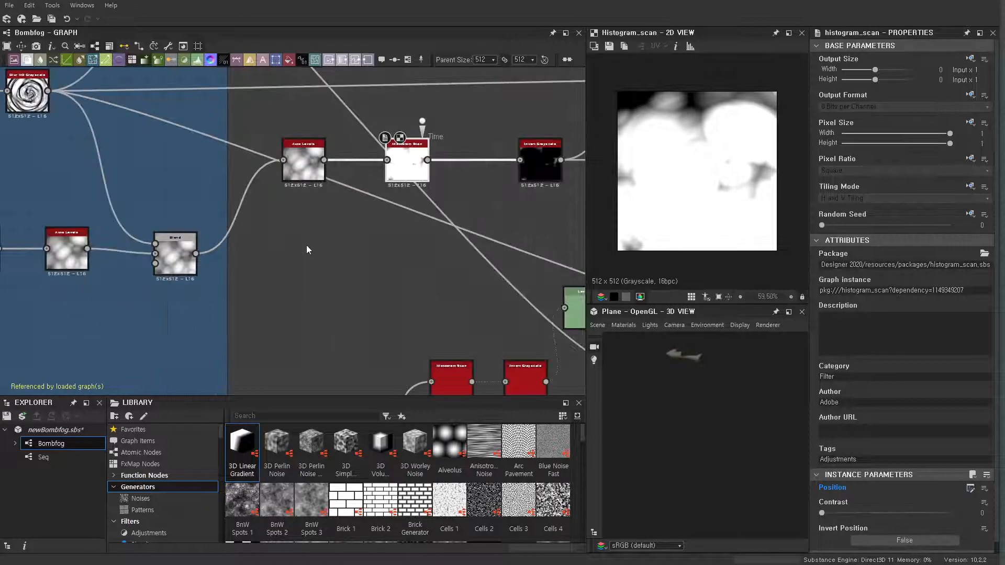
Inspect the instance parameters of the Time-driven Splatter Circular node in the WarpTexture frame, including its Rotation.
{"action": "middle_click_drag", "start_coordinate": [305, 244], "coordinate": [481, 332]}
{"action": "double_click", "coordinate": [34, 177]}
{"action": "scroll", "coordinate": [857, 332], "scroll_direction": "down", "scroll_amount": 10}
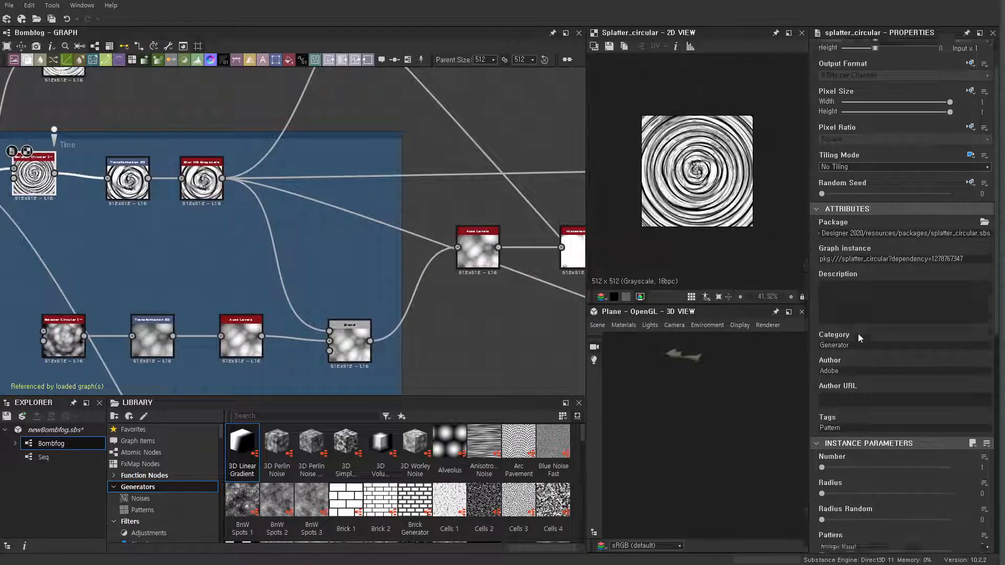
{"action": "middle_click_drag", "start_coordinate": [180, 251], "coordinate": [455, 276]}
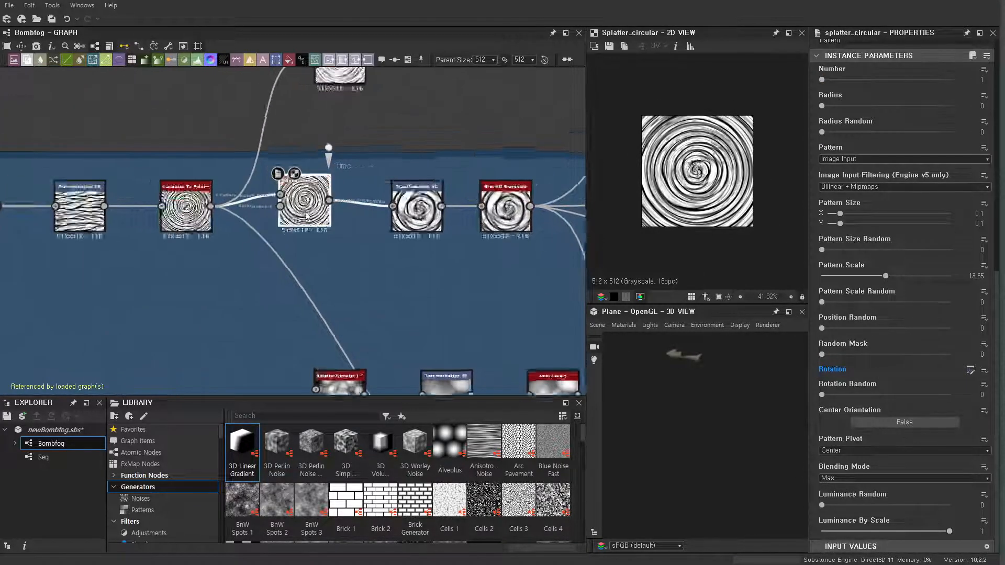
{"action": "scroll", "coordinate": [292, 204], "scroll_direction": "up", "scroll_amount": 5}
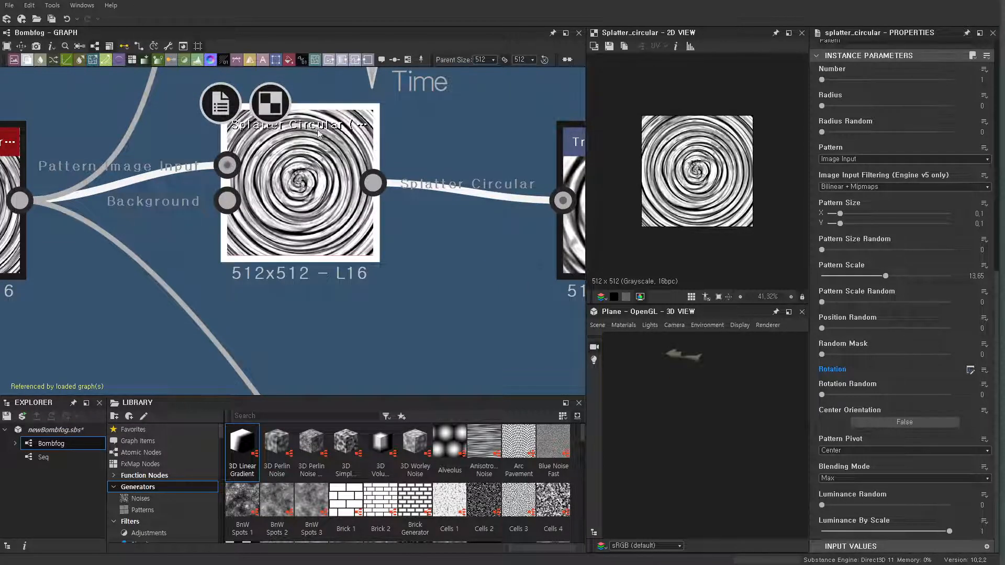
{"action": "scroll", "coordinate": [326, 145], "scroll_direction": "down", "scroll_amount": 3}
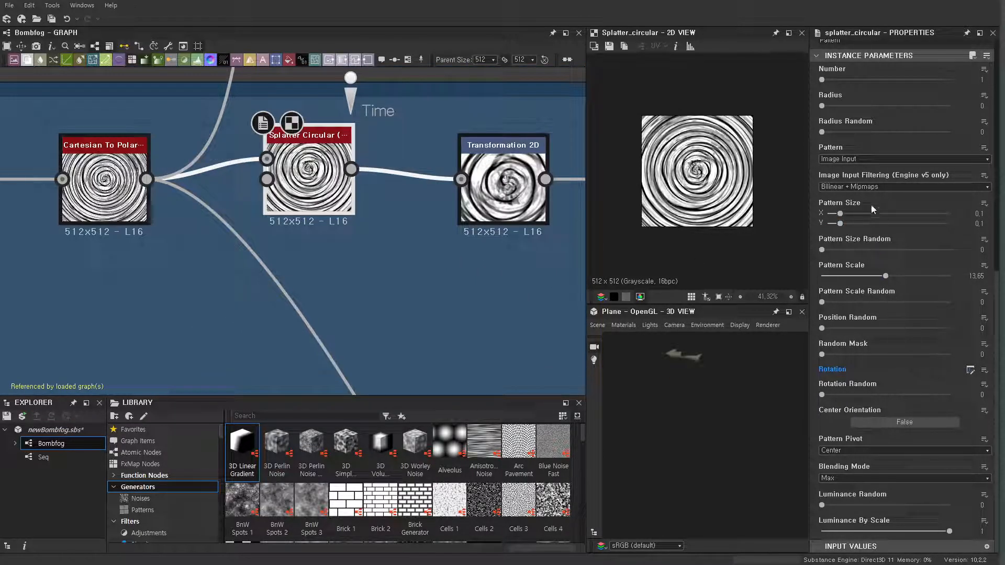
Examine the rotation parameters of the swirl Splatter Circular node below the WarpTexture frame.
{"action": "scroll", "coordinate": [366, 210], "scroll_direction": "down", "scroll_amount": 5}
{"action": "scroll", "coordinate": [371, 170], "scroll_direction": "up", "scroll_amount": 2}
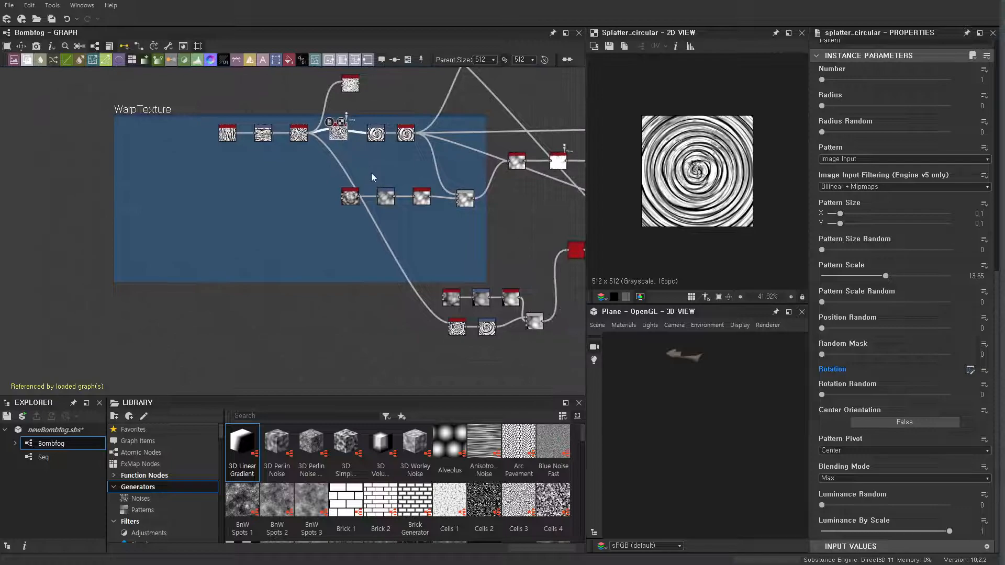
{"action": "scroll", "coordinate": [505, 354], "scroll_direction": "up", "scroll_amount": 4}
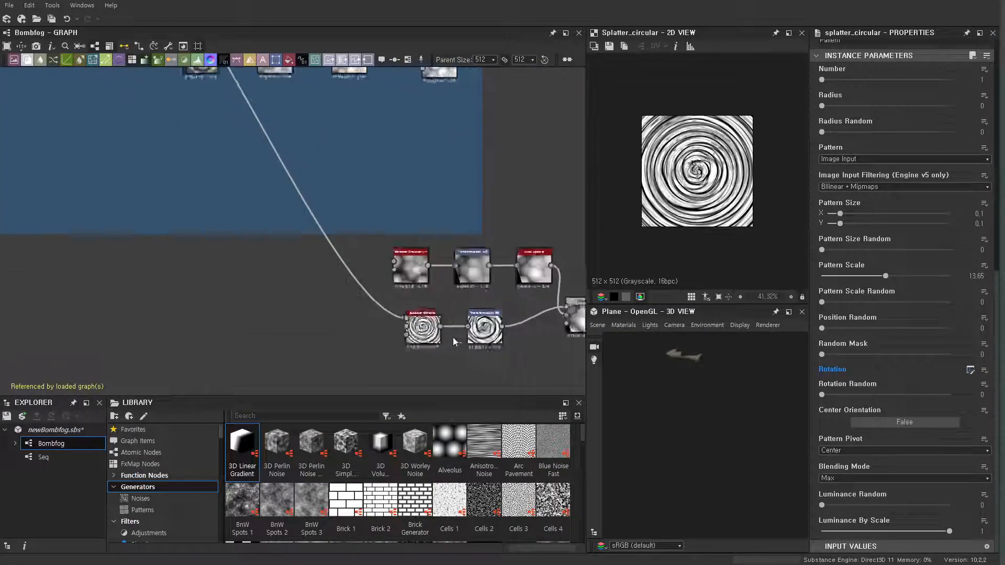
{"action": "left_click", "coordinate": [417, 325]}
{"action": "scroll", "coordinate": [872, 371], "scroll_direction": "down", "scroll_amount": 5}
{"action": "scroll", "coordinate": [872, 370], "scroll_direction": "down", "scroll_amount": 5}
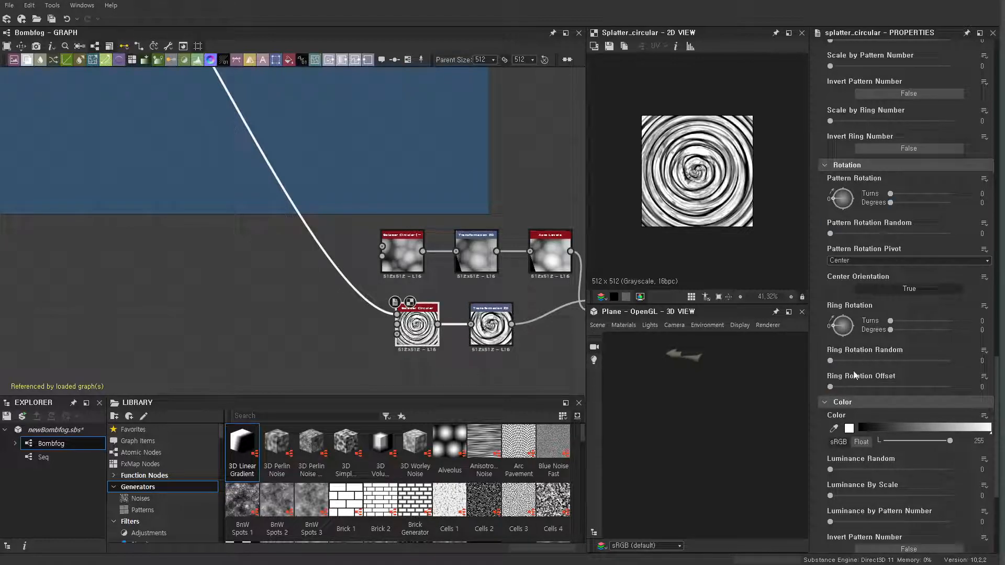
{"action": "scroll", "coordinate": [391, 283], "scroll_direction": "down", "scroll_amount": 3}
Align the swirl Splatter Circular node beneath the cloud branch's Splatter Circular node and preview the Overlay Blend they feed.
{"action": "middle_click_drag", "start_coordinate": [390, 286], "coordinate": [312, 287]}
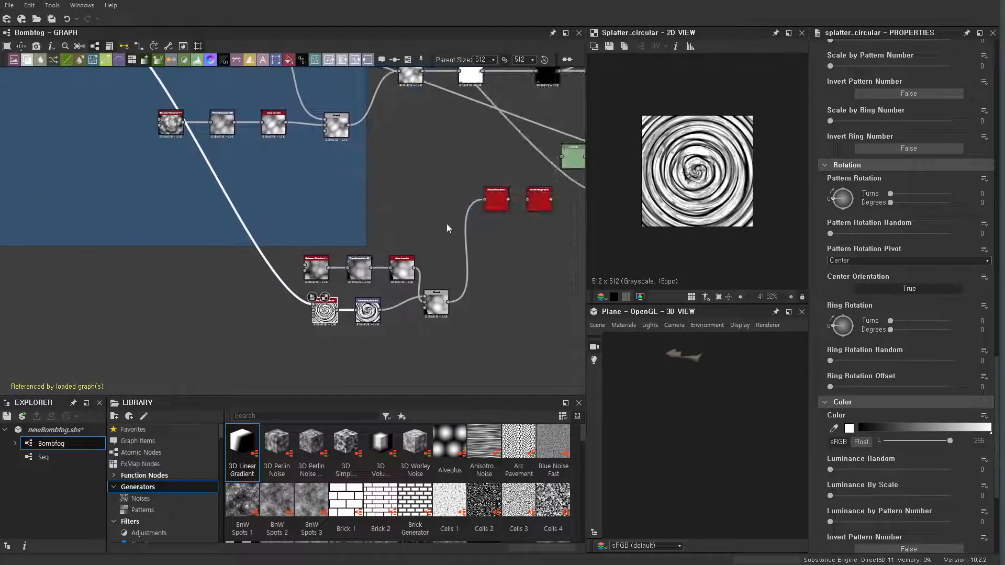
{"action": "scroll", "coordinate": [428, 298], "scroll_direction": "up", "scroll_amount": 3}
{"action": "left_click", "coordinate": [435, 316]}
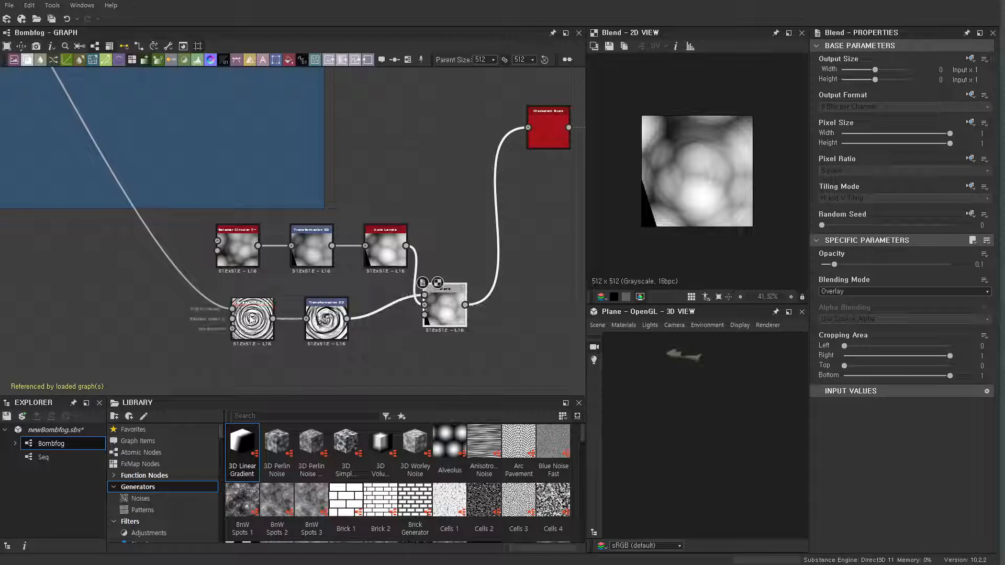
{"action": "left_click_drag", "start_coordinate": [260, 329], "coordinate": [245, 330]}
{"action": "left_click", "coordinate": [245, 330]}
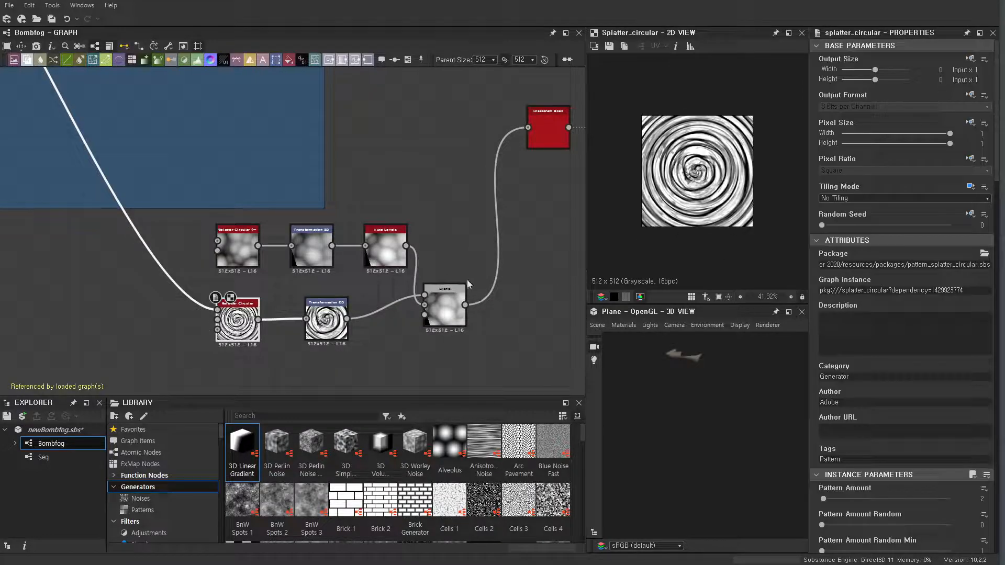
{"action": "left_click", "coordinate": [459, 317]}
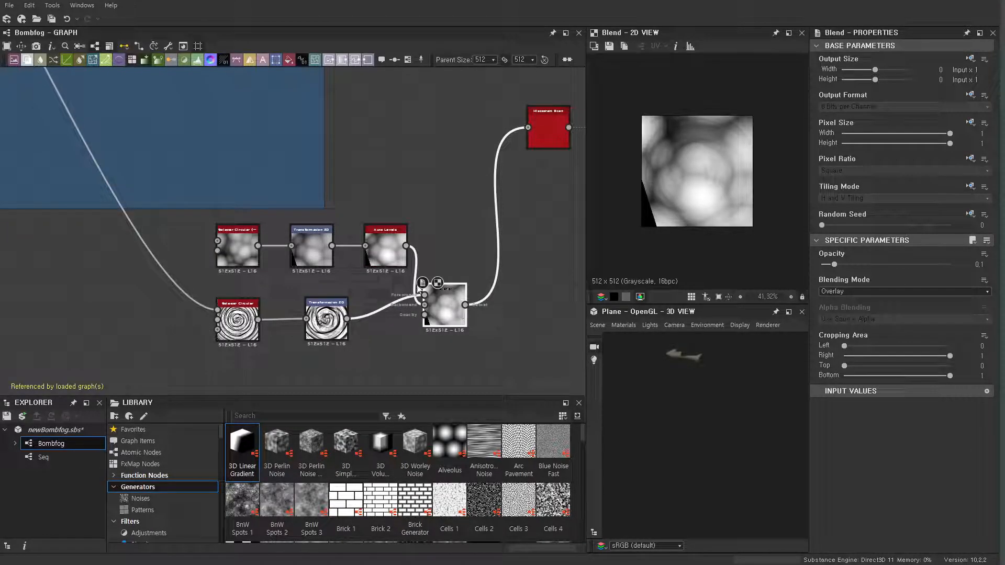
Make the Position parameter of the Histogram Scan node fed by the lower Overlay Blend function-driven.
{"action": "scroll", "coordinate": [425, 292], "scroll_direction": "up", "scroll_amount": 3}
{"action": "scroll", "coordinate": [498, 239], "scroll_direction": "down", "scroll_amount": 4}
{"action": "scroll", "coordinate": [486, 225], "scroll_direction": "up", "scroll_amount": 3}
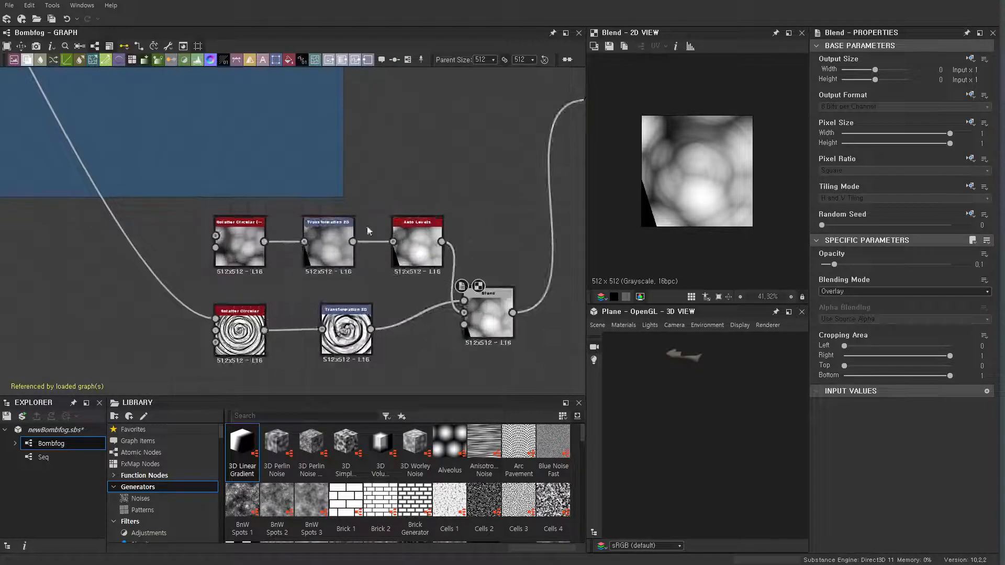
{"action": "scroll", "coordinate": [388, 229], "scroll_direction": "up", "scroll_amount": 2}
{"action": "scroll", "coordinate": [328, 291], "scroll_direction": "down", "scroll_amount": 4}
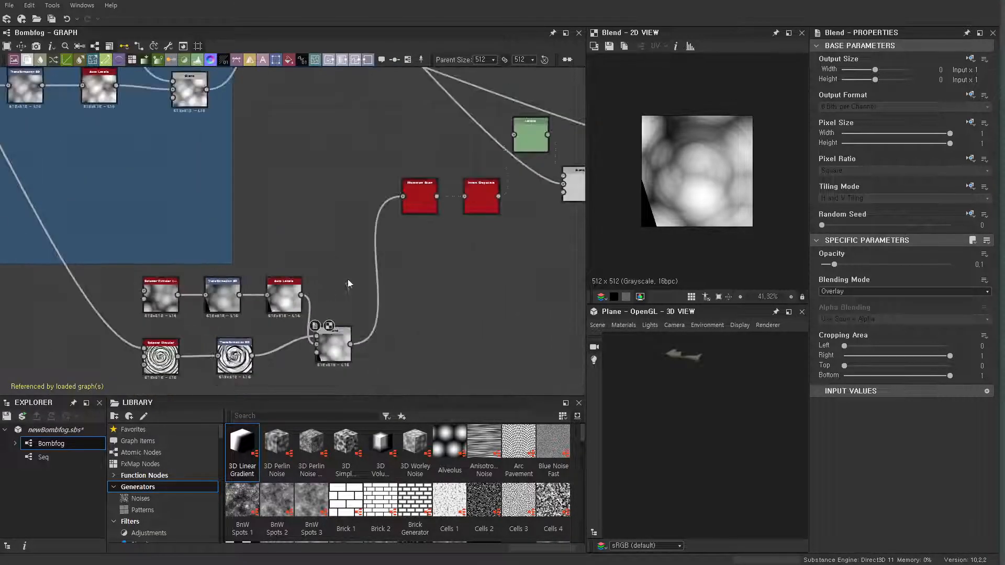
{"action": "left_click", "coordinate": [478, 210]}
{"action": "scroll", "coordinate": [445, 209], "scroll_direction": "up", "scroll_amount": 3}
{"action": "left_click", "coordinate": [410, 155]}
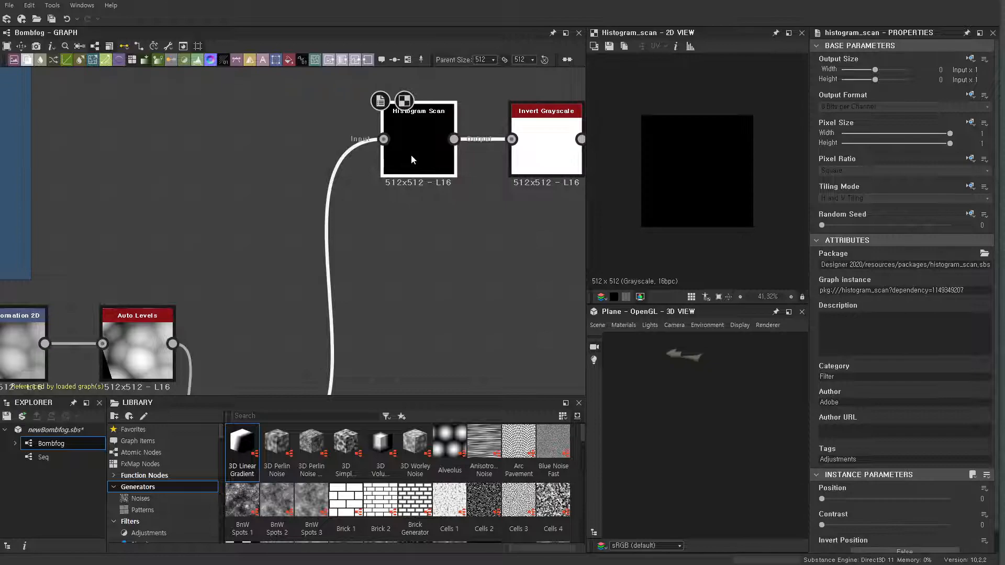
{"action": "left_click", "coordinate": [985, 490]}
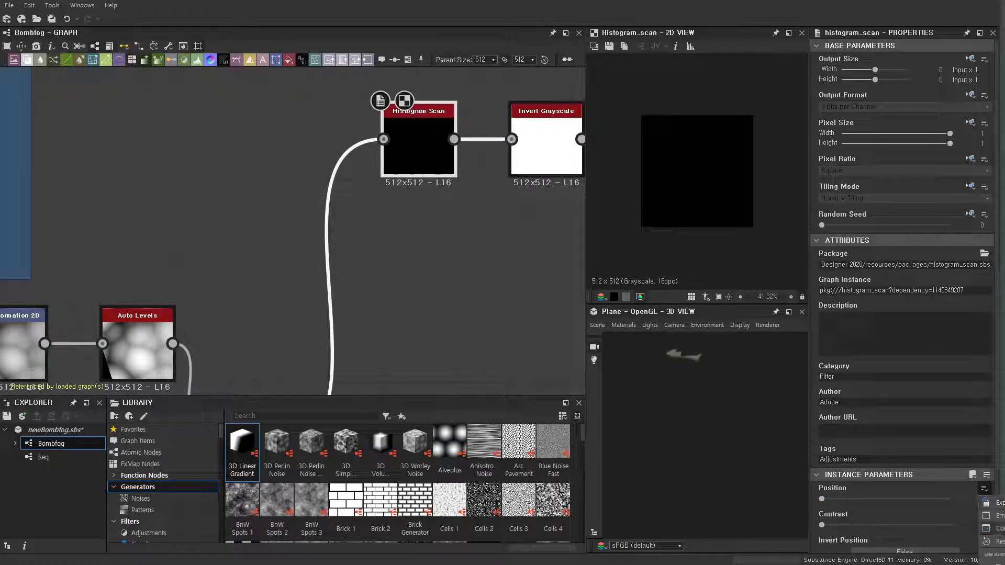
{"action": "left_click", "coordinate": [992, 529]}
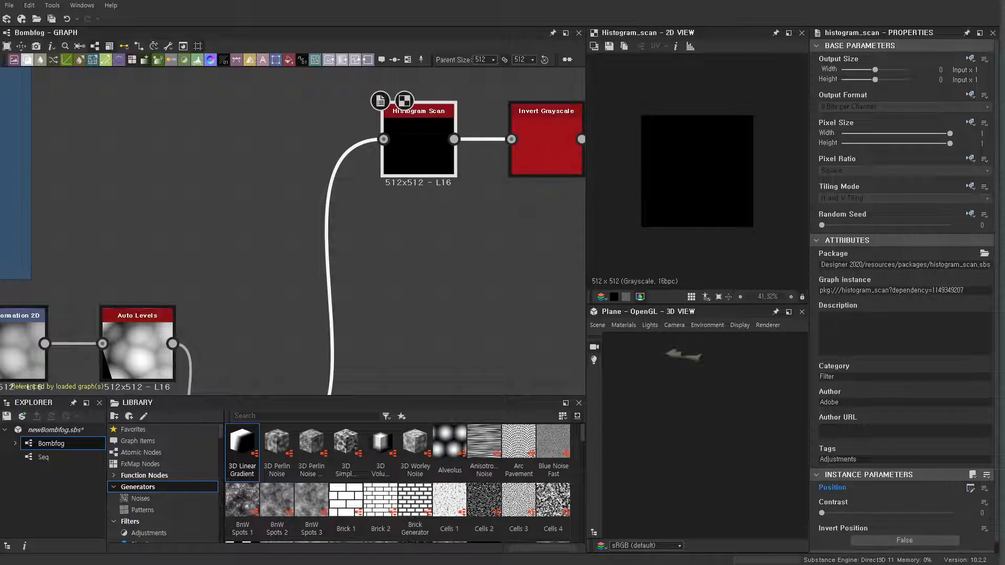
Open the Histogram Scan node's Position function and delete its constant Float node.
{"action": "left_click", "coordinate": [971, 490]}
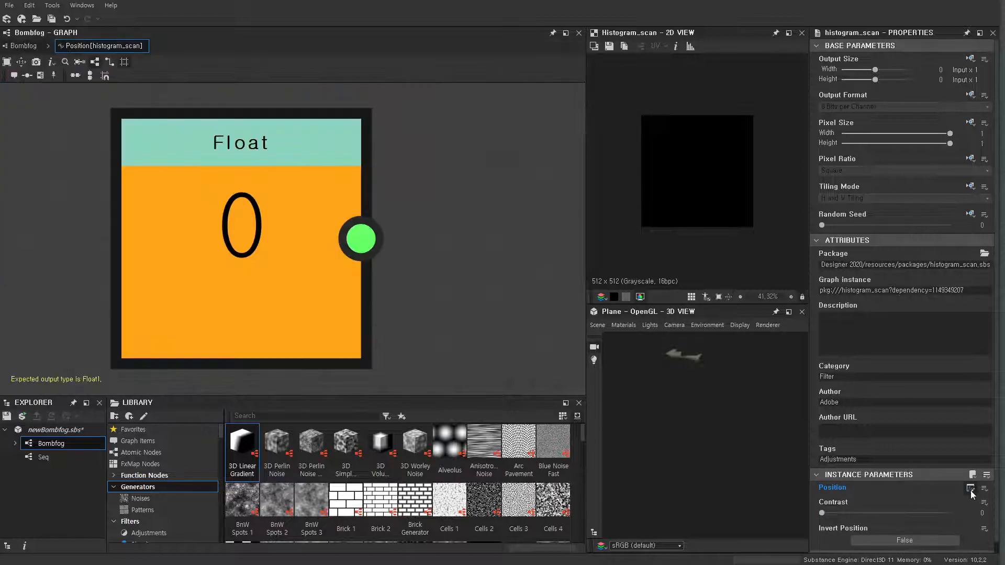
{"action": "left_click", "coordinate": [24, 45]}
{"action": "left_click", "coordinate": [100, 46]}
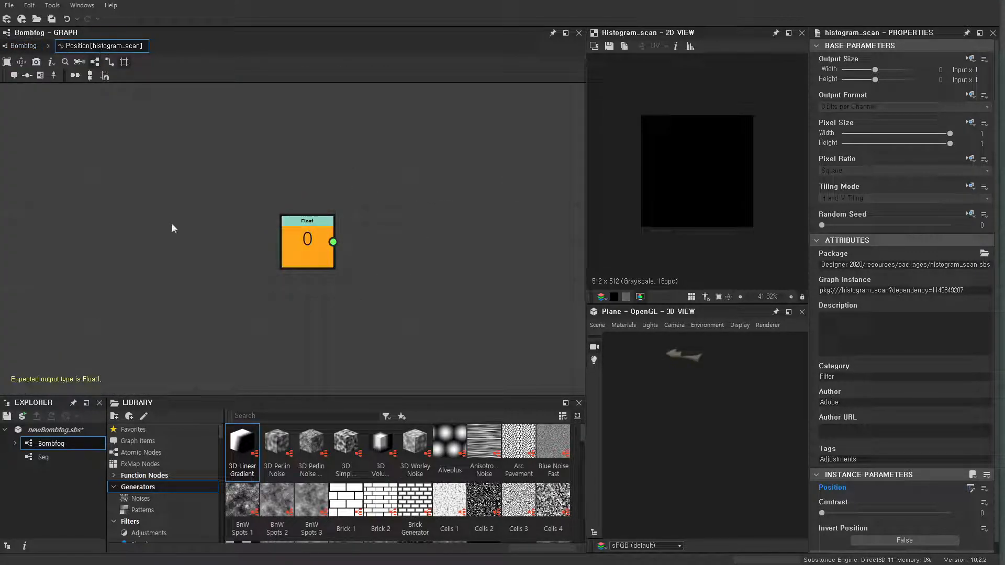
{"action": "scroll", "coordinate": [306, 255], "scroll_direction": "up", "scroll_amount": 2}
{"action": "scroll", "coordinate": [307, 255], "scroll_direction": "up", "scroll_amount": 1}
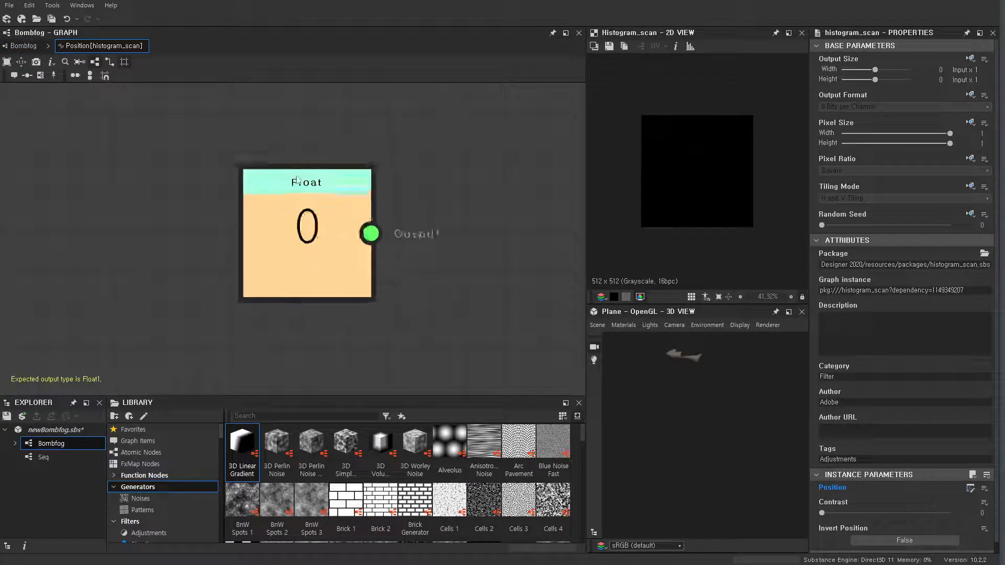
{"action": "left_click", "coordinate": [288, 250]}
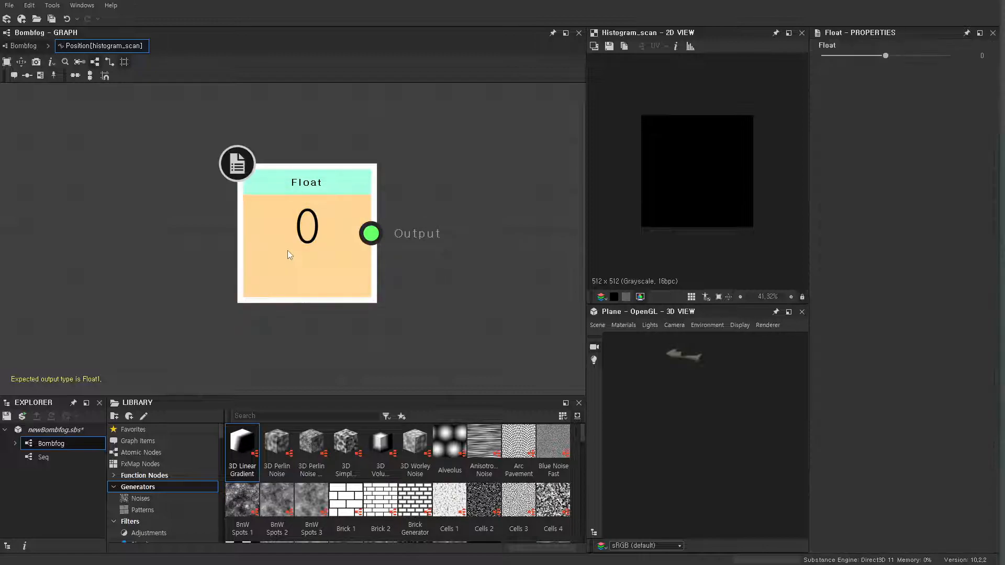
{"action": "key", "text": "Delete"}
Add a Get Float node to the Position function and have it read the testvalue parameter.
{"action": "right_click", "coordinate": [276, 231]}
{"action": "key", "text": "Escape"}
{"action": "key", "text": "space"}
{"action": "type", "text": "get"}
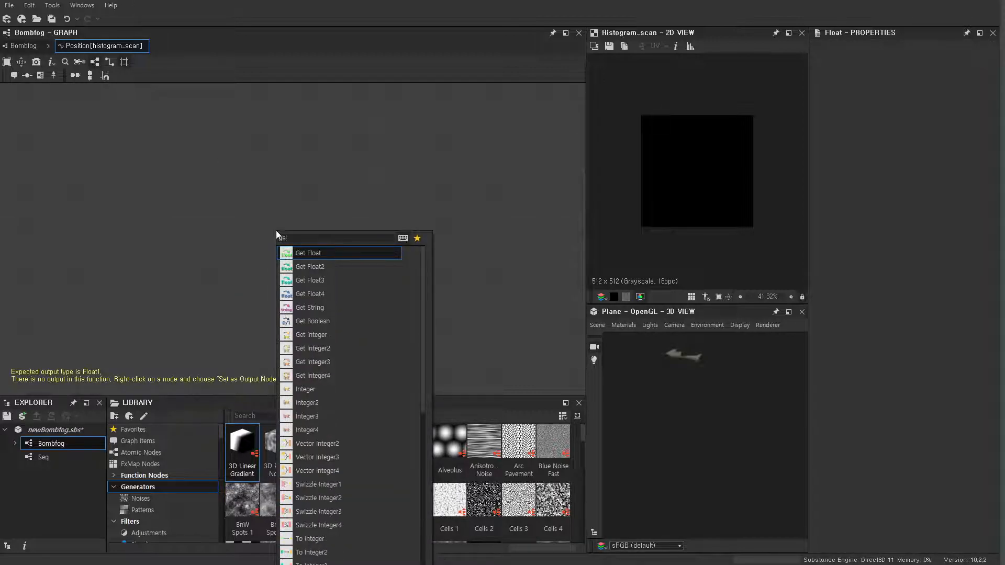
{"action": "left_click", "coordinate": [306, 250]}
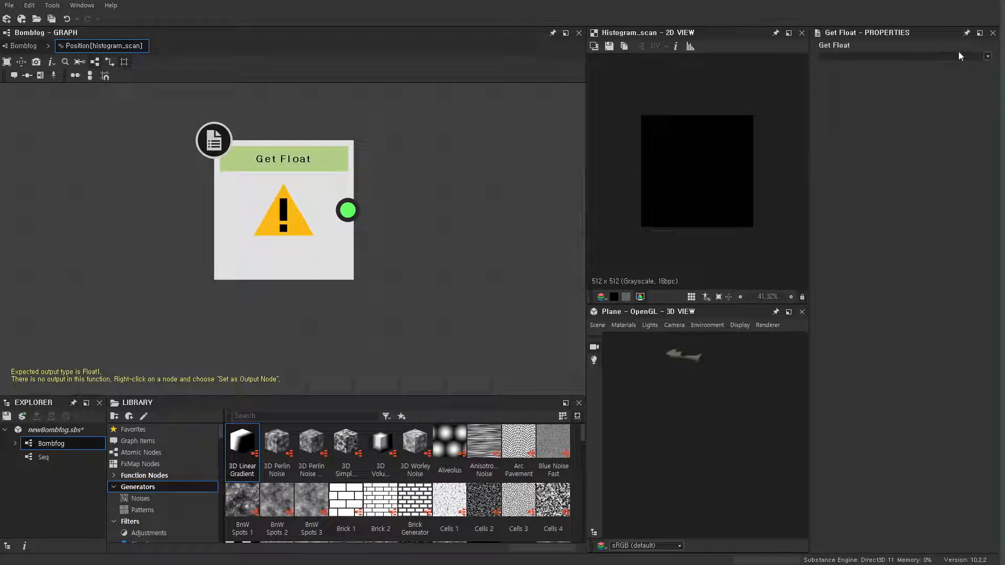
{"action": "left_click", "coordinate": [989, 56]}
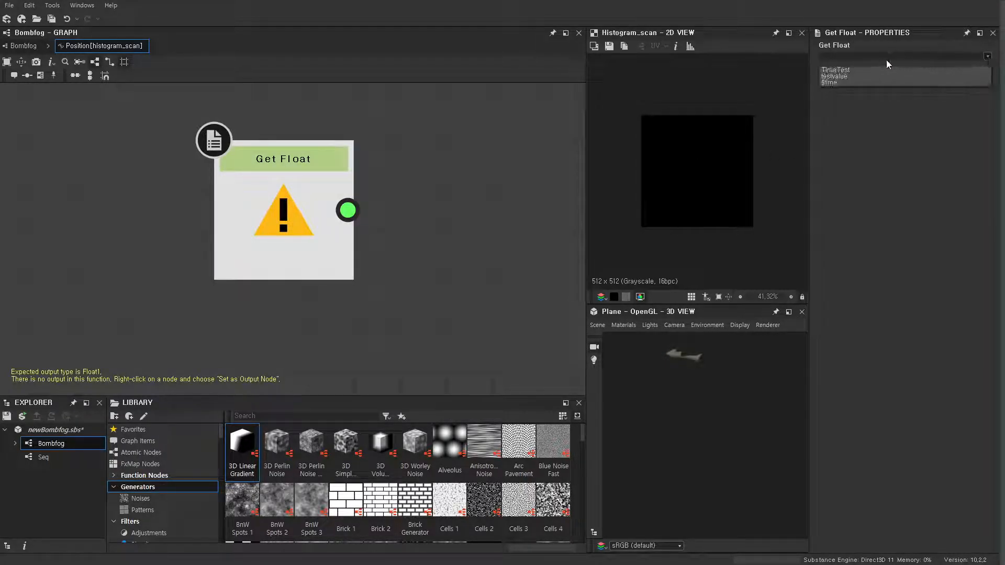
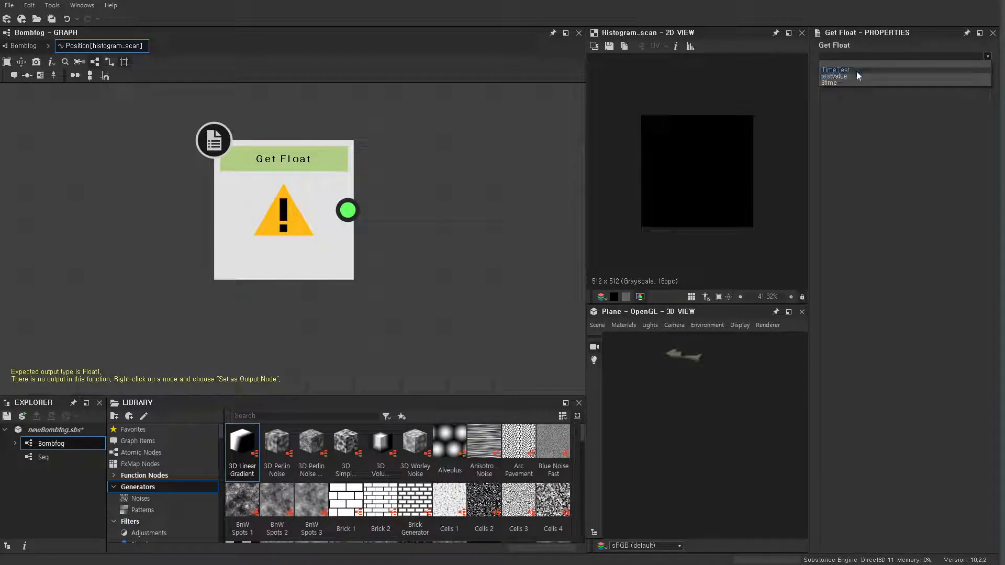
{"action": "left_click", "coordinate": [841, 76]}
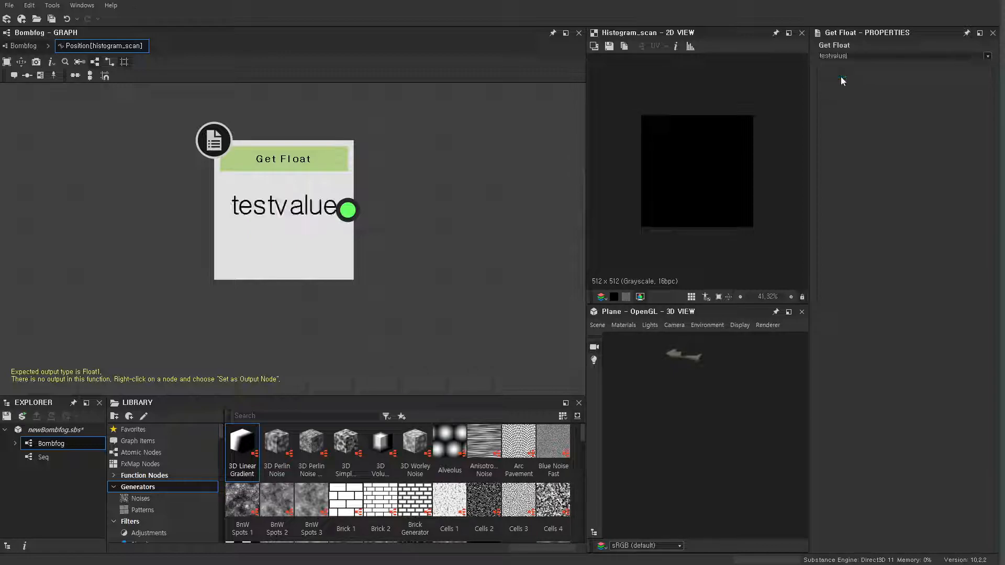
Set the Get Float node as the Position function's output and return to the Bombfog graph.
{"action": "right_click", "coordinate": [294, 209]}
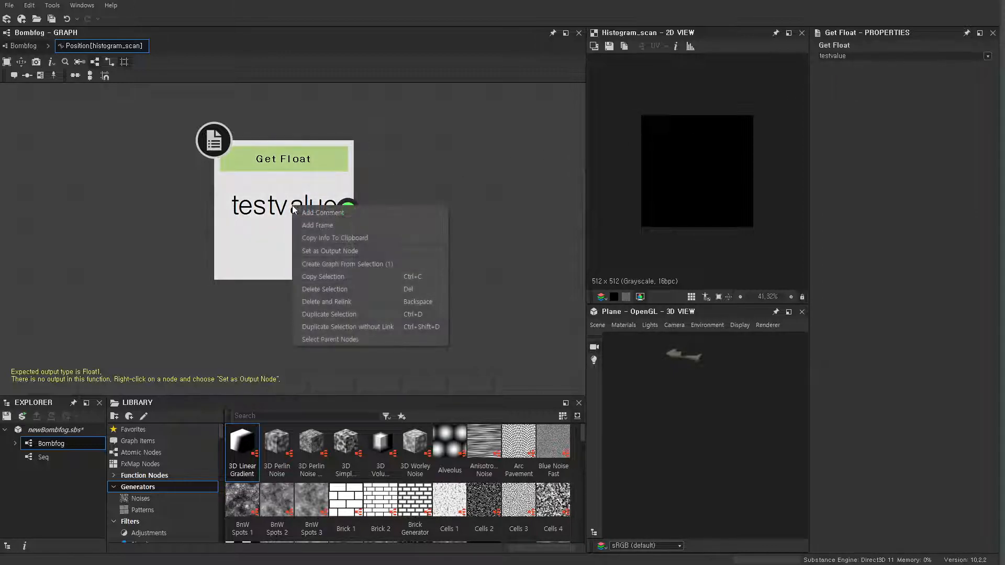
{"action": "left_click", "coordinate": [340, 251]}
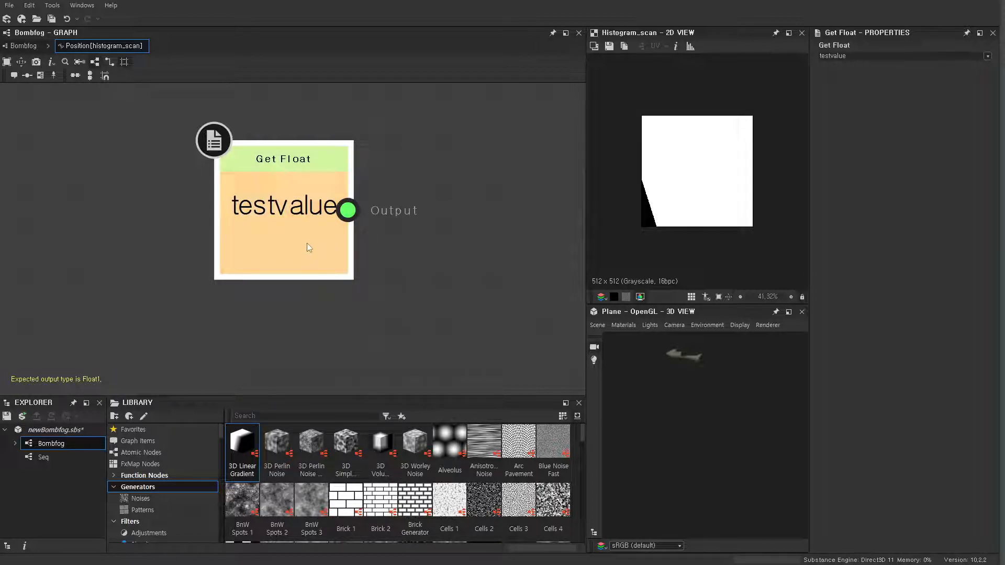
{"action": "left_click", "coordinate": [30, 50]}
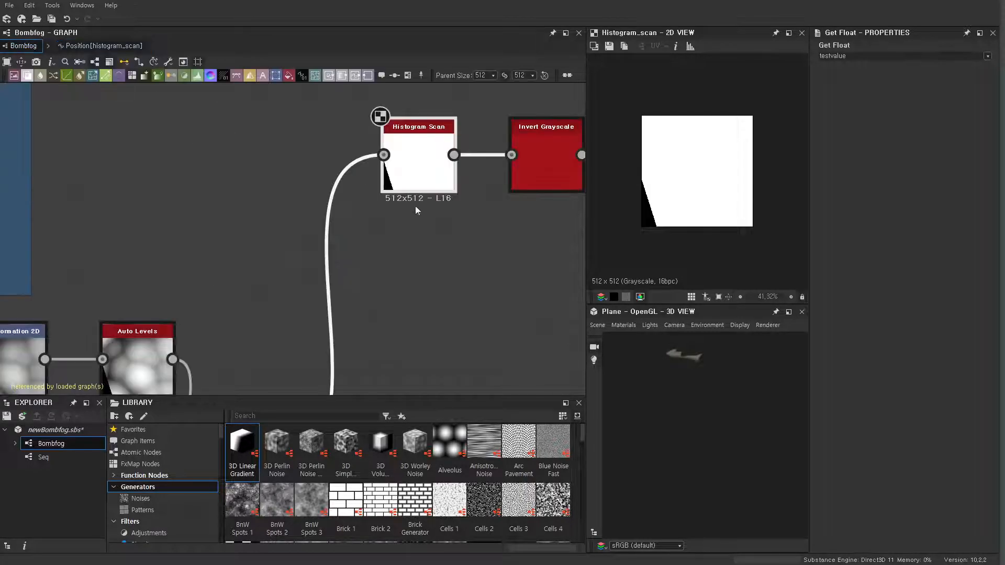
Examine the outputs of the Invert Grayscale, Warp and Histogram Scan nodes in the 2D view.
{"action": "scroll", "coordinate": [434, 238], "scroll_direction": "down", "scroll_amount": 3}
{"action": "left_click", "coordinate": [455, 250]}
{"action": "double_click", "coordinate": [477, 210]}
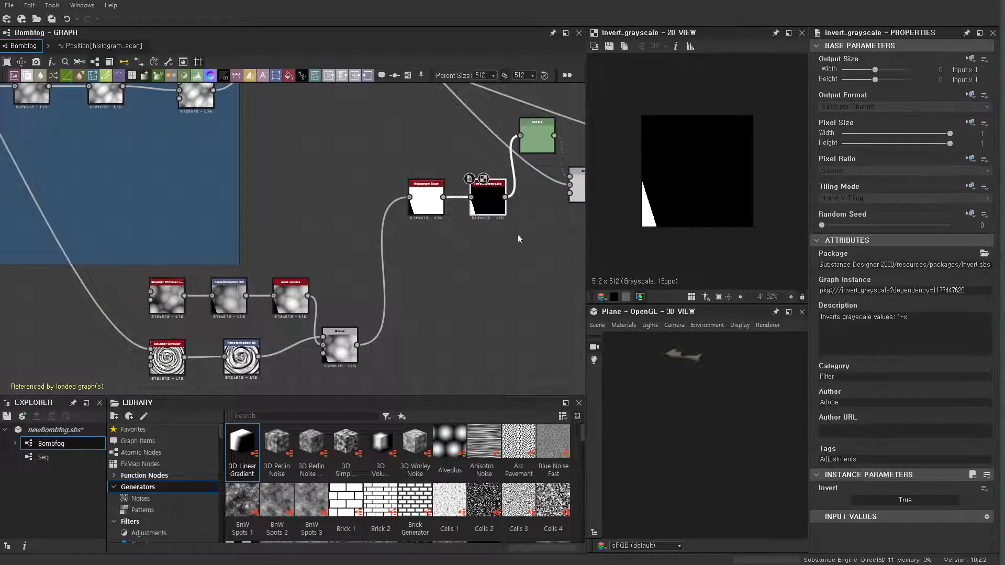
{"action": "middle_click_drag", "start_coordinate": [511, 232], "coordinate": [346, 247]}
{"action": "scroll", "coordinate": [408, 231], "scroll_direction": "down", "scroll_amount": 1}
{"action": "scroll", "coordinate": [409, 231], "scroll_direction": "up", "scroll_amount": 1}
{"action": "double_click", "coordinate": [540, 166]}
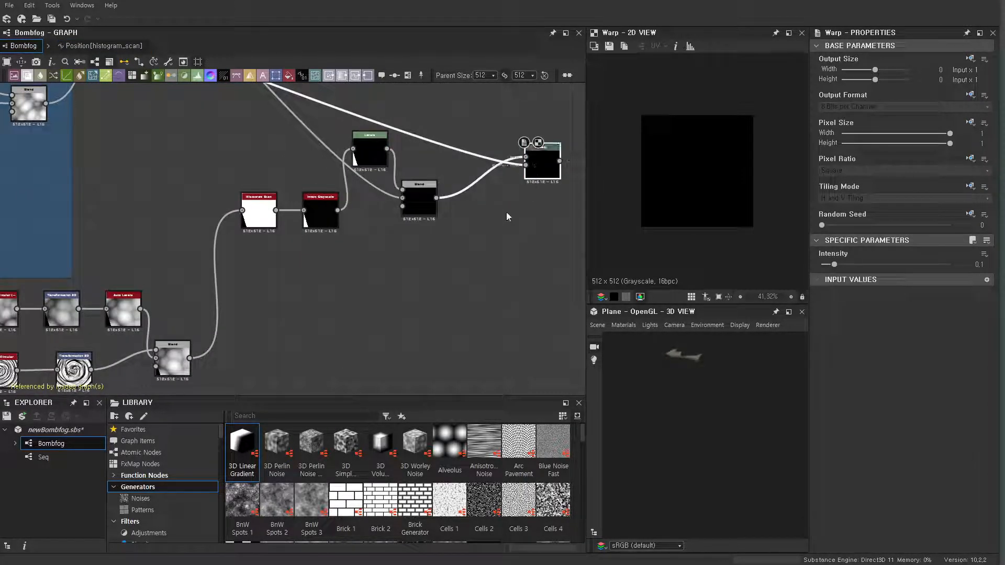
{"action": "left_click", "coordinate": [325, 288]}
{"action": "double_click", "coordinate": [258, 214]}
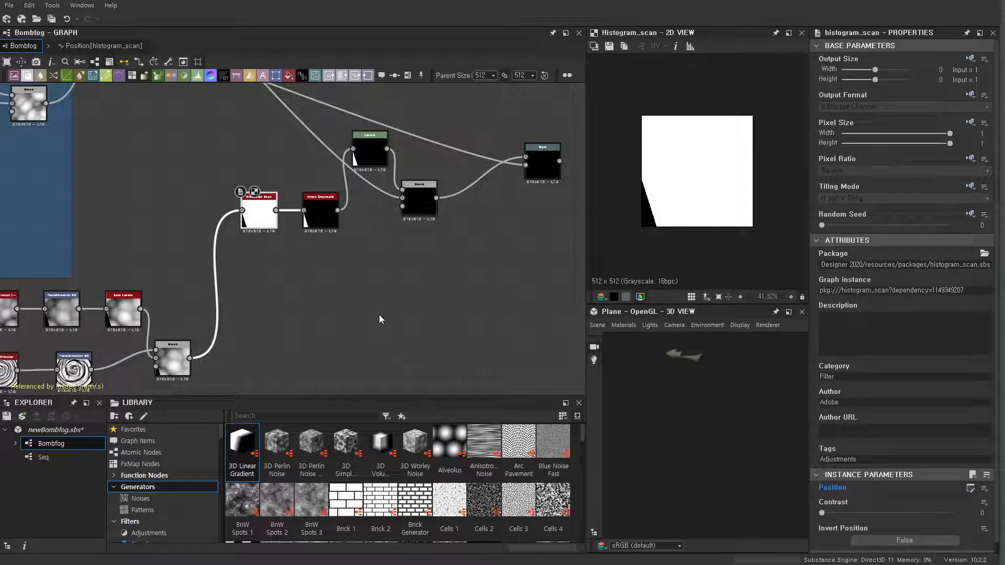
Switch the graph's input parameters to preview, display the Warp output in the 2D view, and set testvalue to 0.44.
{"action": "left_click", "coordinate": [381, 259]}
{"action": "scroll", "coordinate": [931, 344], "scroll_direction": "down", "scroll_amount": 5}
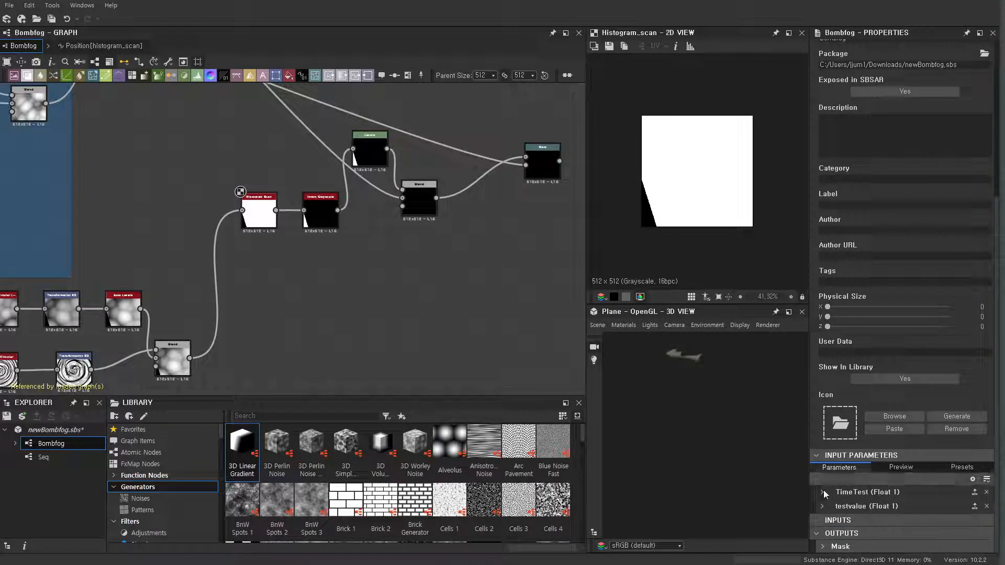
{"action": "left_click", "coordinate": [901, 467]}
{"action": "scroll", "coordinate": [928, 450], "scroll_direction": "down", "scroll_amount": 3}
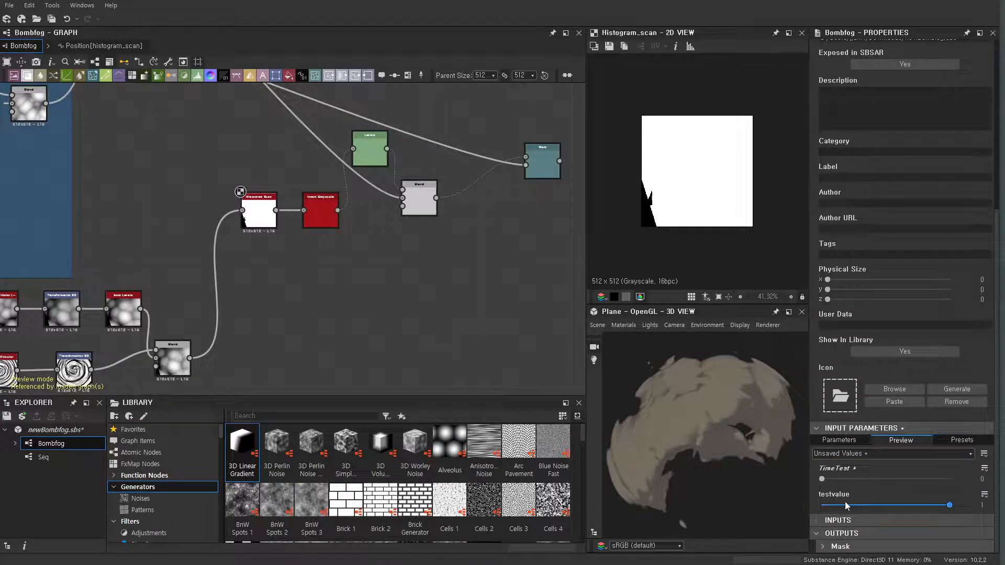
{"action": "left_click", "coordinate": [543, 169]}
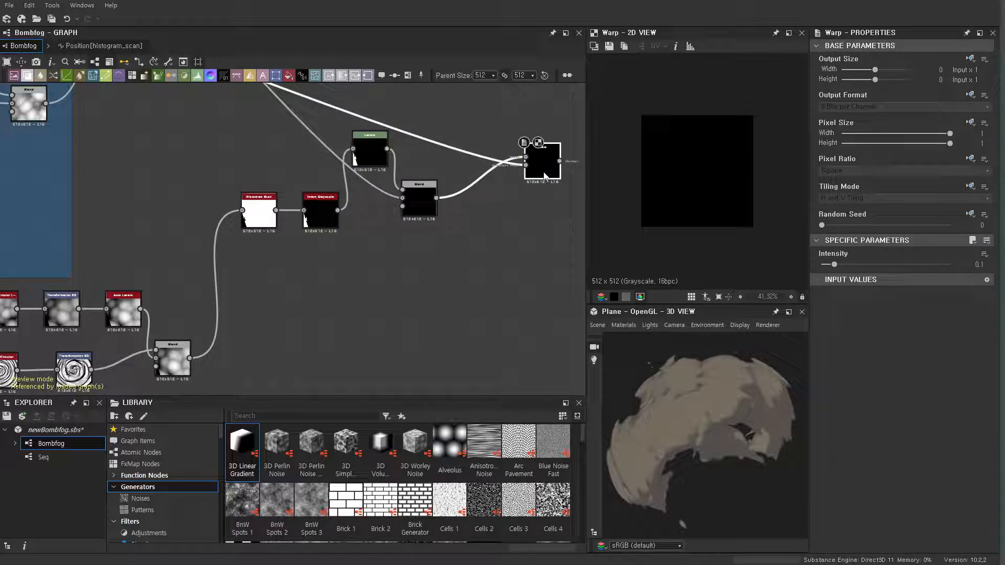
{"action": "left_click", "coordinate": [502, 292]}
{"action": "scroll", "coordinate": [973, 457], "scroll_direction": "down", "scroll_amount": 10}
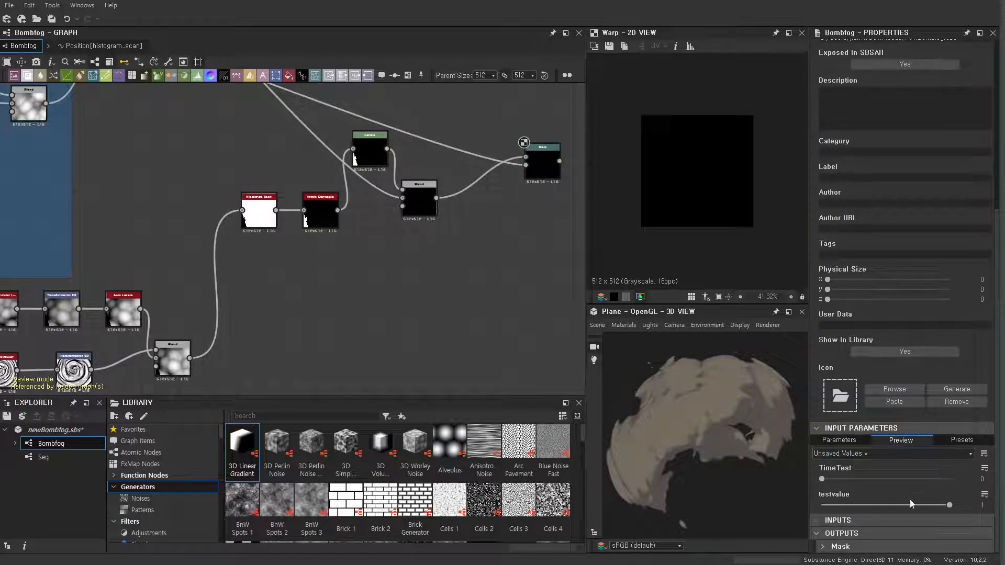
{"action": "left_click_drag", "start_coordinate": [942, 507], "coordinate": [878, 500]}
{"action": "scroll", "coordinate": [719, 233], "scroll_direction": "up", "scroll_amount": 2}
{"action": "scroll", "coordinate": [692, 120], "scroll_direction": "up", "scroll_amount": 4}
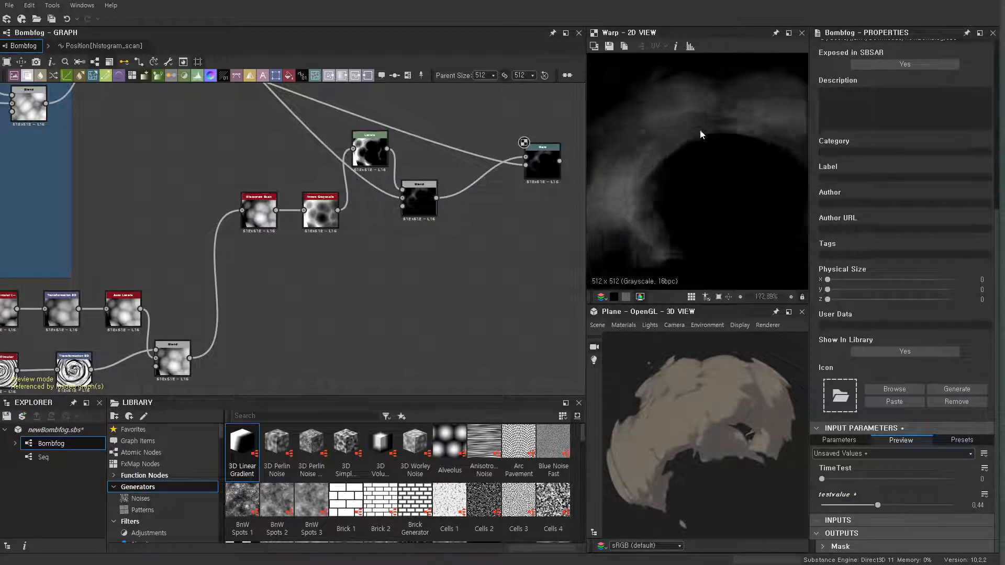
{"action": "scroll", "coordinate": [370, 271], "scroll_direction": "down", "scroll_amount": 3}
{"action": "scroll", "coordinate": [244, 318], "scroll_direction": "up", "scroll_amount": 3}
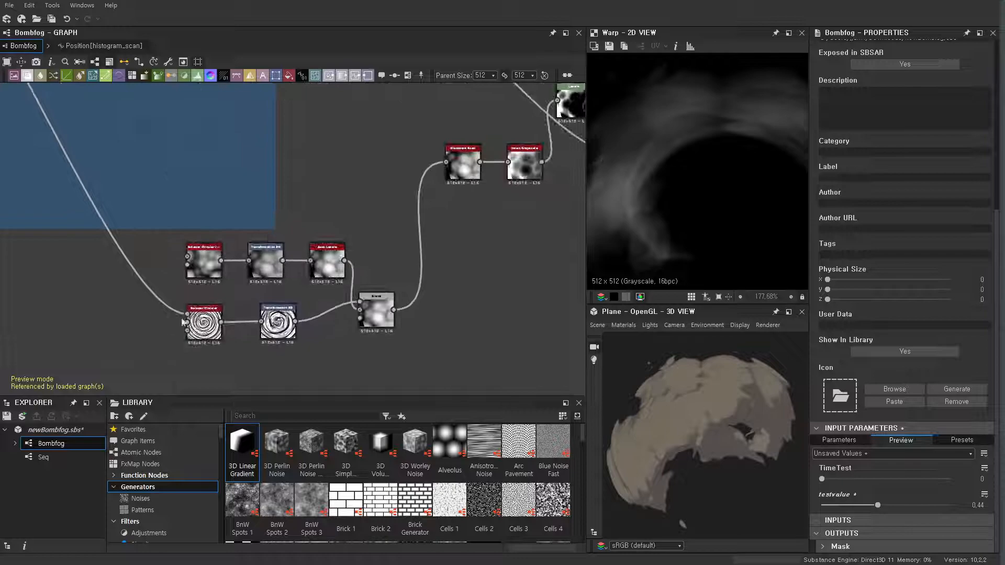
Give the lower Splatter Circular node's Pattern Rotation Random parameter a custom function, and delete the constant Float node inside it.
{"action": "scroll", "coordinate": [215, 320], "scroll_direction": "up", "scroll_amount": 3}
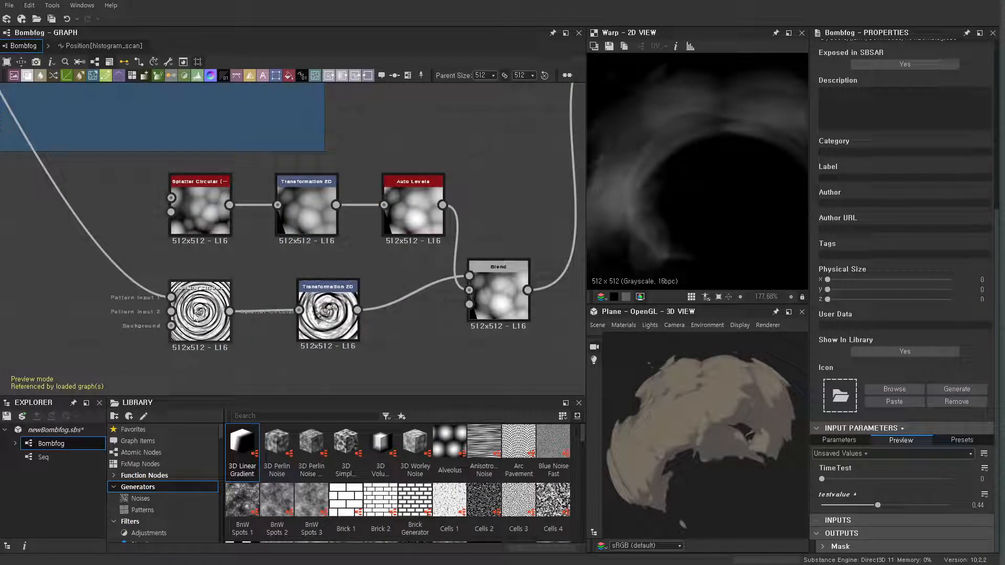
{"action": "double_click", "coordinate": [195, 317]}
{"action": "scroll", "coordinate": [932, 317], "scroll_direction": "down", "scroll_amount": 6}
{"action": "scroll", "coordinate": [930, 318], "scroll_direction": "down", "scroll_amount": 20}
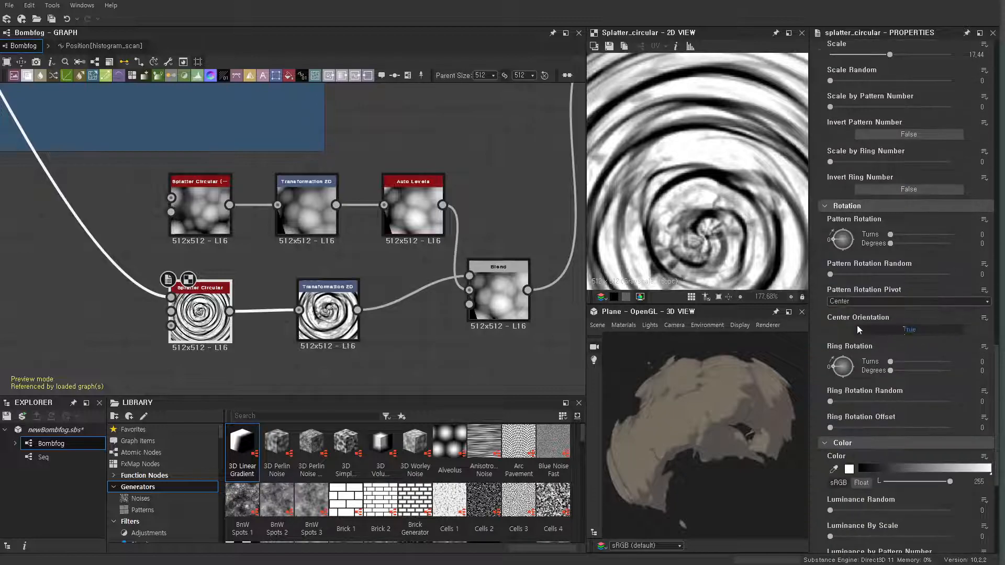
{"action": "left_click_drag", "start_coordinate": [830, 275], "coordinate": [792, 276]}
{"action": "left_click", "coordinate": [985, 265]}
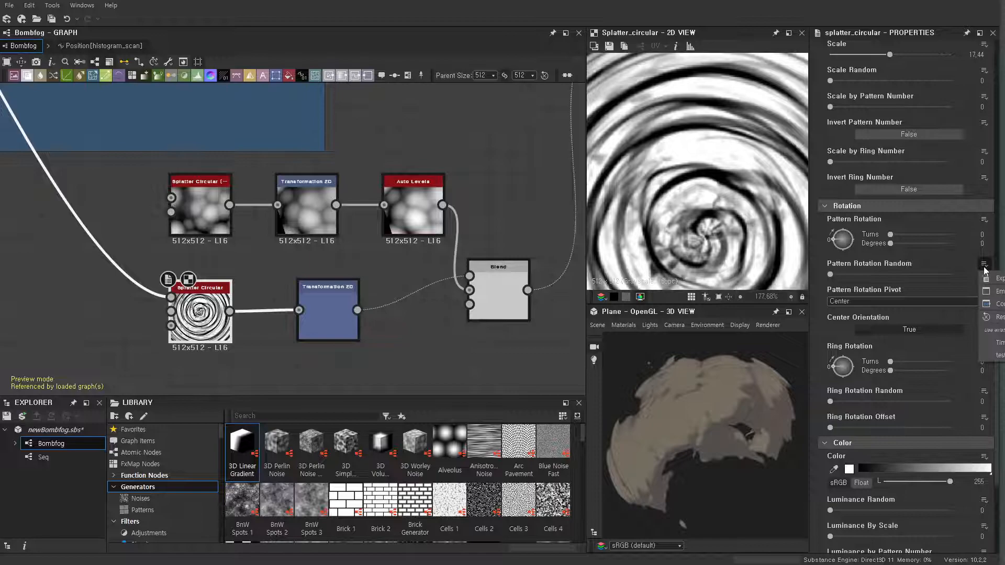
{"action": "left_click", "coordinate": [996, 304]}
{"action": "left_click", "coordinate": [972, 264]}
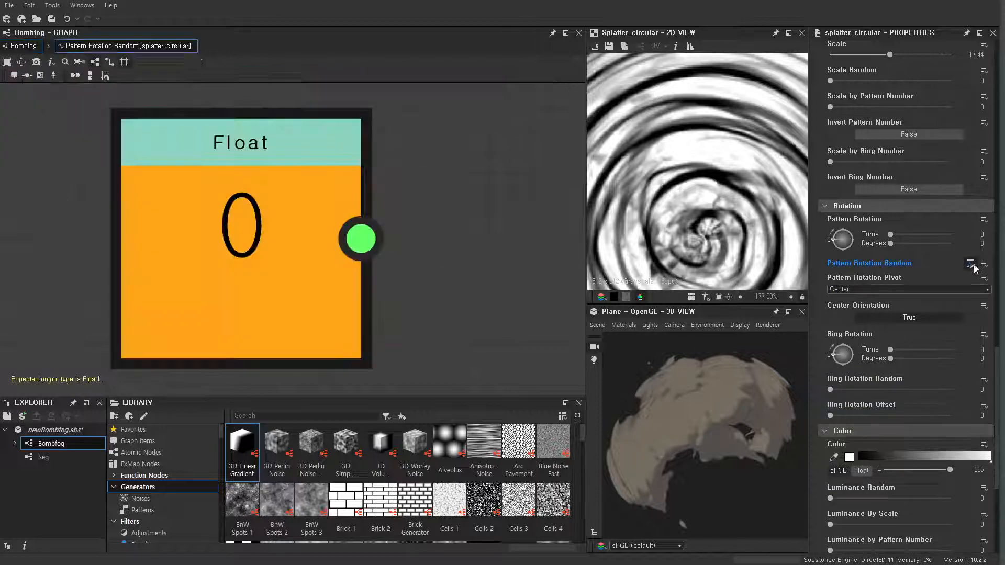
{"action": "left_click", "coordinate": [270, 245]}
{"action": "key", "text": "Delete"}
Add a Get Float node reading testvalue to the Pattern Rotation Random function.
{"action": "right_click", "coordinate": [255, 231]}
{"action": "left_click", "coordinate": [214, 203]}
{"action": "key", "text": "space"}
{"action": "type", "text": "get"}
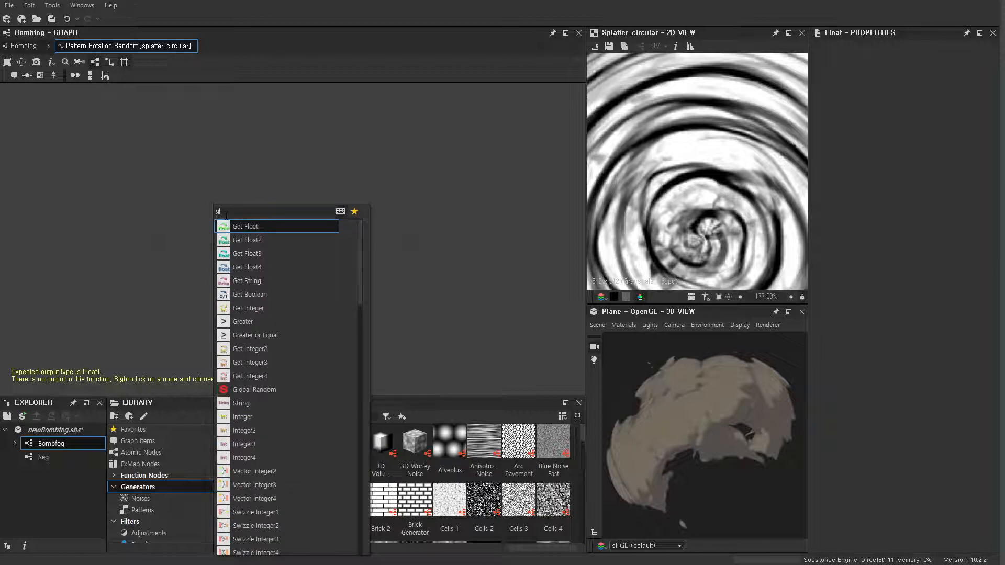
{"action": "left_click", "coordinate": [245, 227]}
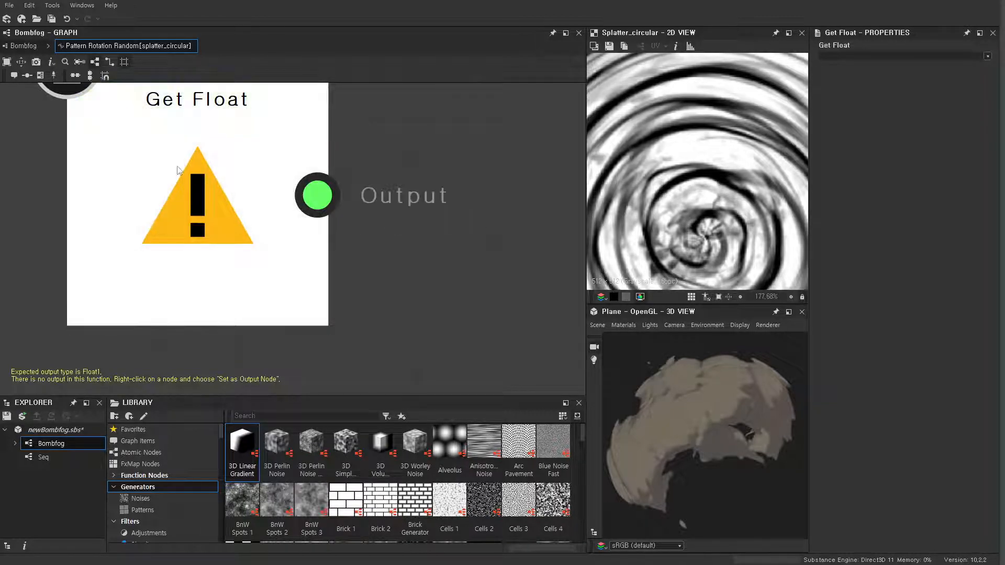
{"action": "left_click", "coordinate": [988, 57]}
{"action": "left_click", "coordinate": [848, 67]}
Make the testvalue node the output of the Pattern Rotation Random function and go back to the Bombfog graph.
{"action": "right_click", "coordinate": [248, 161]}
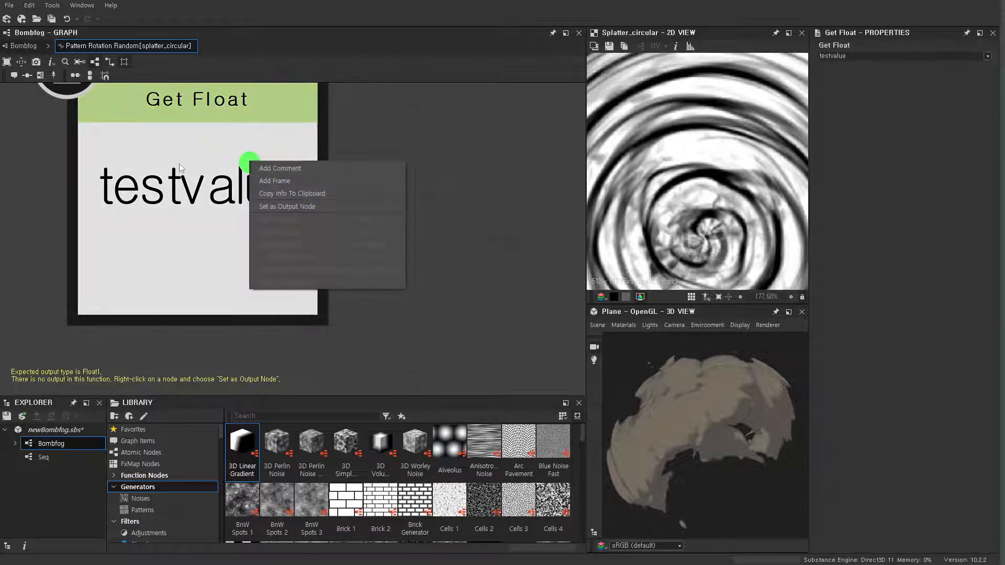
{"action": "right_click", "coordinate": [163, 164]}
{"action": "left_click", "coordinate": [209, 210]}
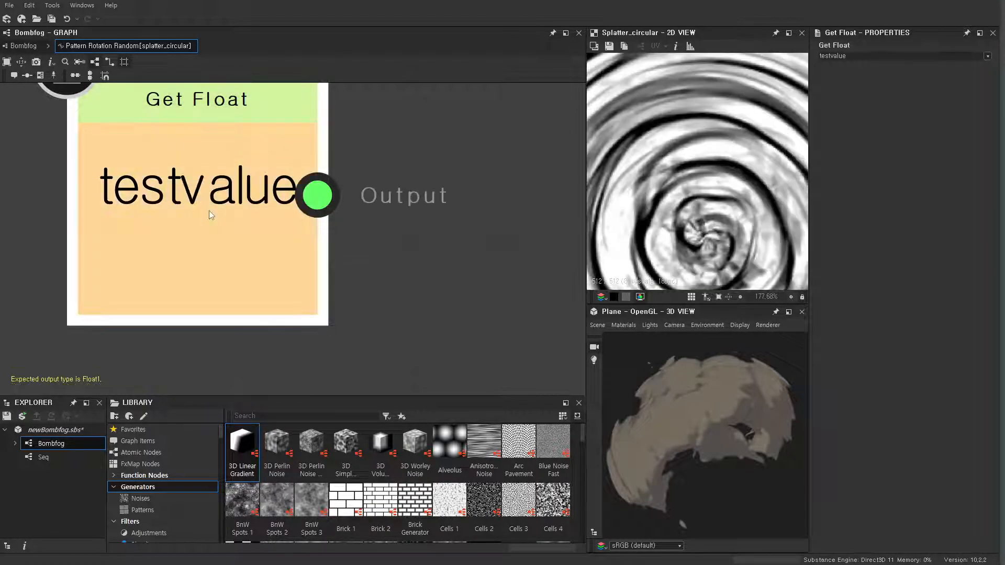
{"action": "scroll", "coordinate": [373, 183], "scroll_direction": "down", "scroll_amount": 2}
{"action": "left_click", "coordinate": [23, 46]}
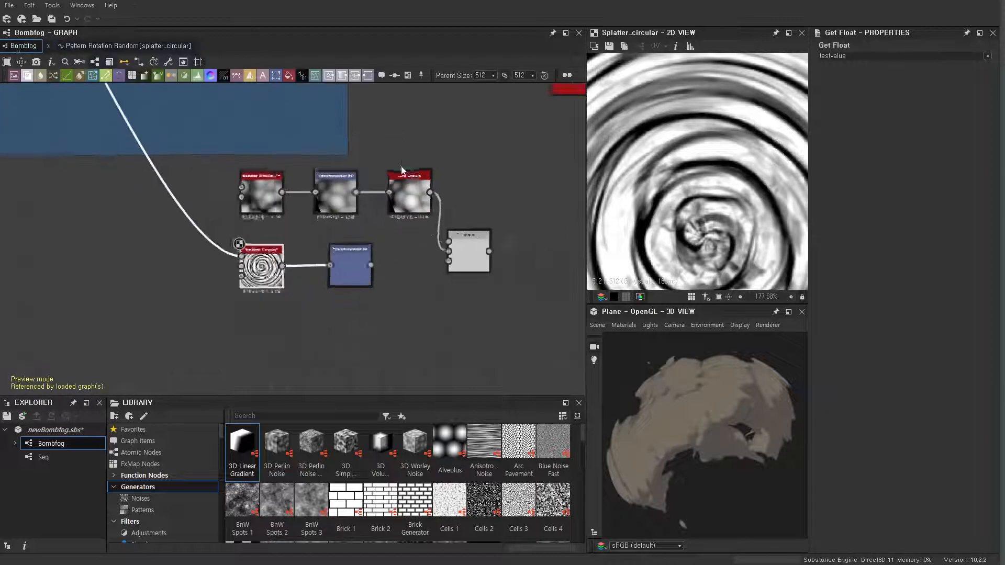
Check how the Splatter Circular change carries through the Invert Grayscale and Histogram Scan outputs.
{"action": "left_click", "coordinate": [431, 244]}
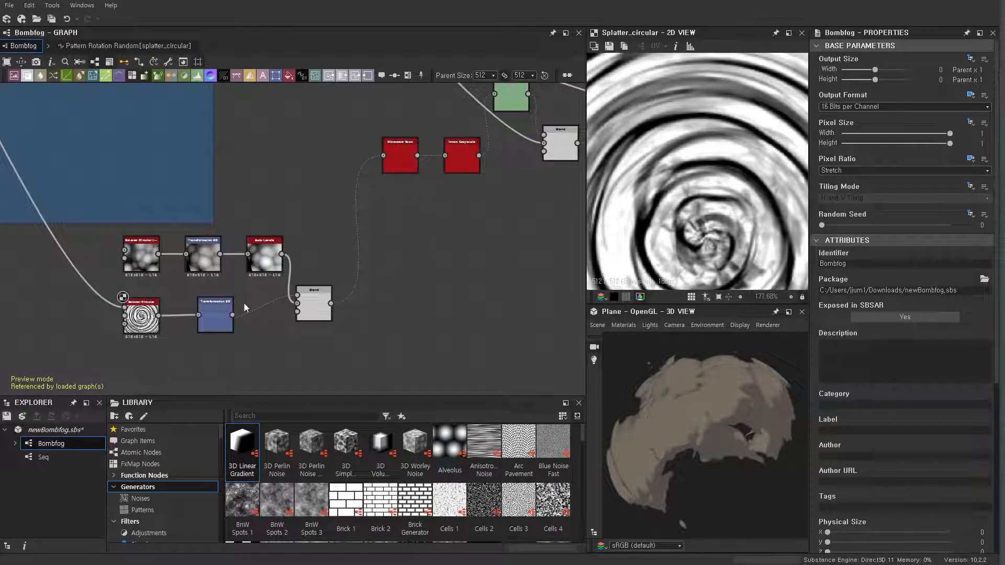
{"action": "left_click", "coordinate": [146, 317]}
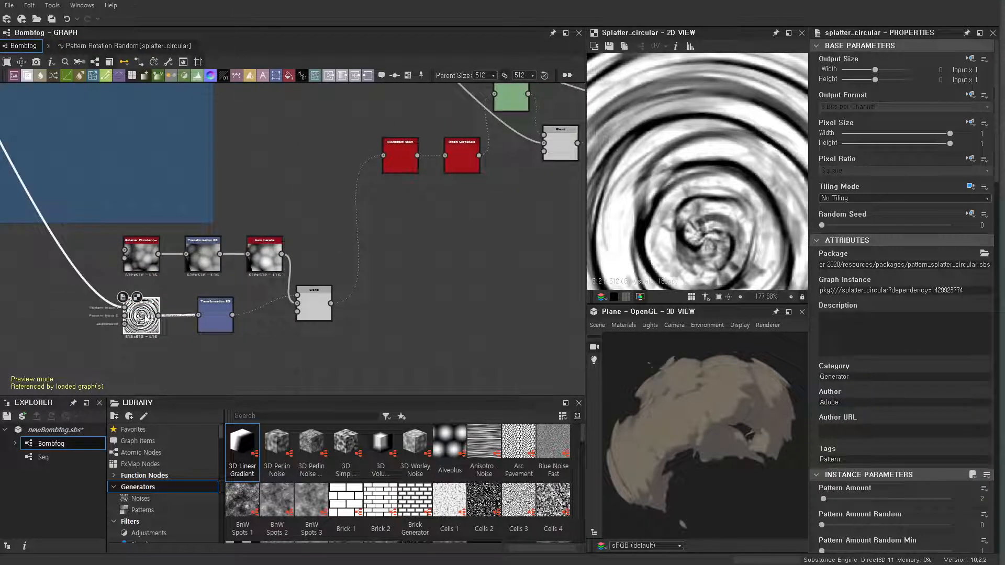
{"action": "left_click", "coordinate": [462, 157]}
{"action": "scroll", "coordinate": [394, 162], "scroll_direction": "up", "scroll_amount": 5}
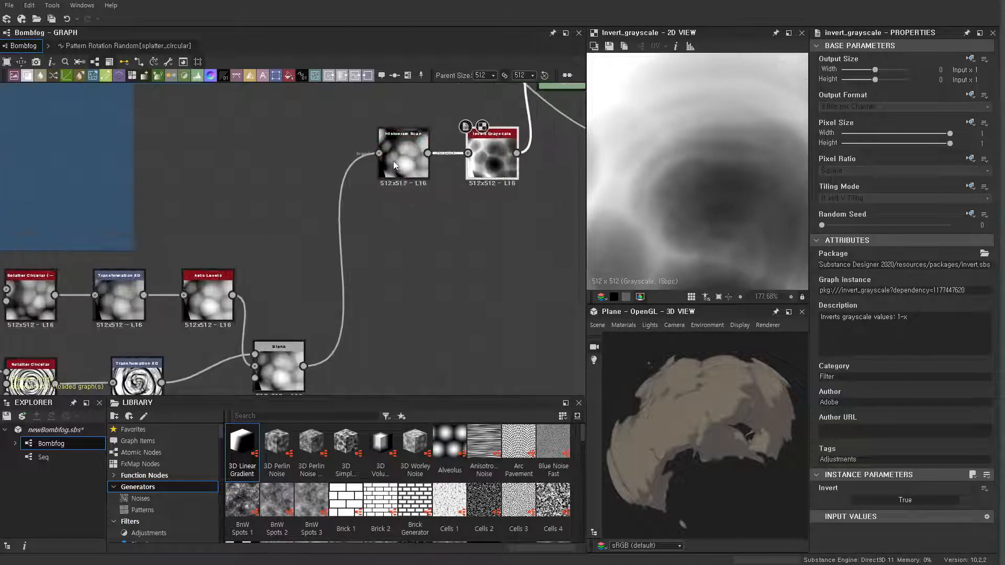
{"action": "left_click", "coordinate": [410, 148]}
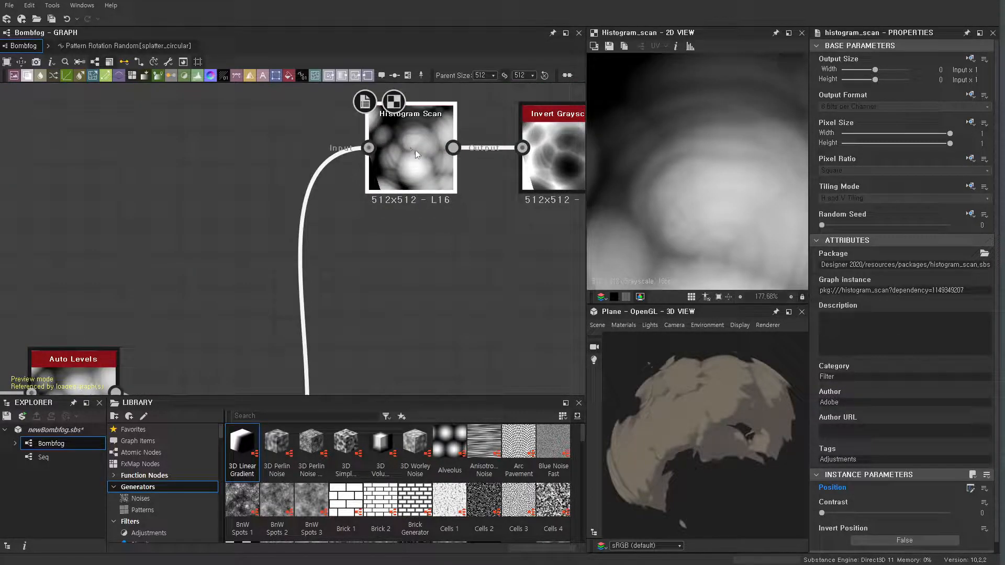
{"action": "scroll", "coordinate": [432, 209], "scroll_direction": "down", "scroll_amount": 5}
{"action": "scroll", "coordinate": [440, 212], "scroll_direction": "down", "scroll_amount": 2}
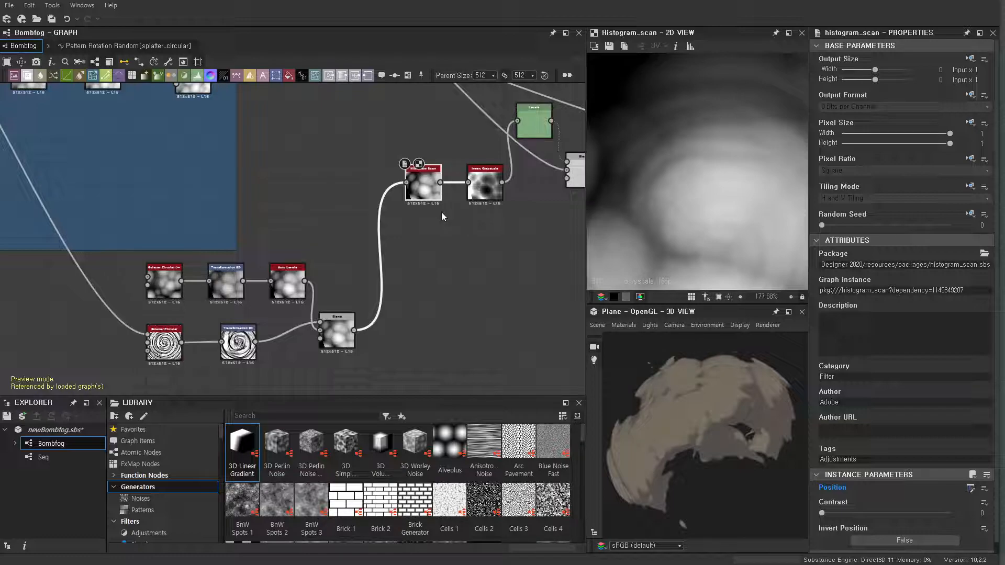
Preview the lower Warp node's output and test it with testvalue set to 0.66.
{"action": "middle_click_drag", "start_coordinate": [457, 225], "coordinate": [296, 283]}
{"action": "scroll", "coordinate": [420, 248], "scroll_direction": "up", "scroll_amount": 2}
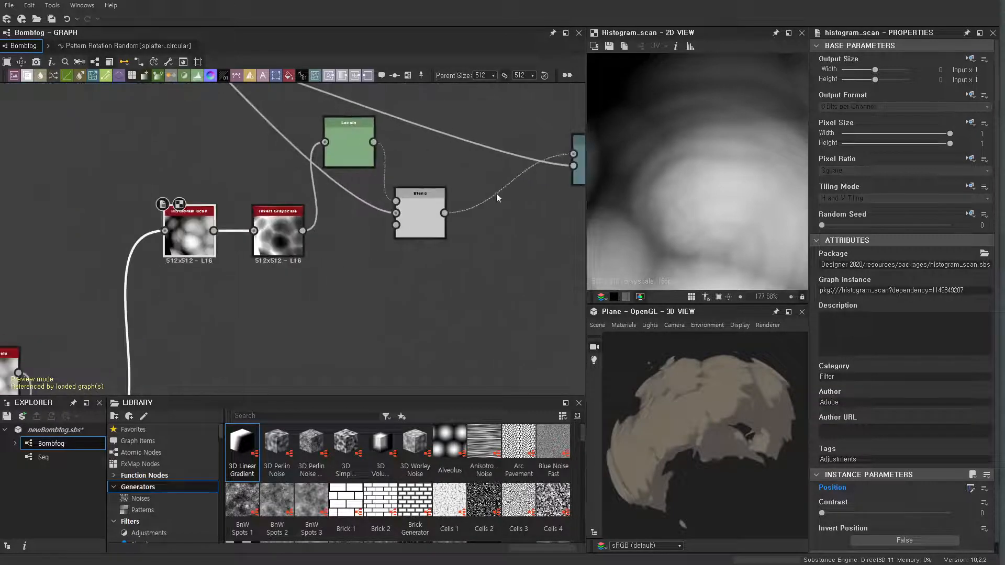
{"action": "middle_click_drag", "start_coordinate": [580, 179], "coordinate": [443, 212]}
{"action": "double_click", "coordinate": [444, 215]}
{"action": "left_click", "coordinate": [466, 345]}
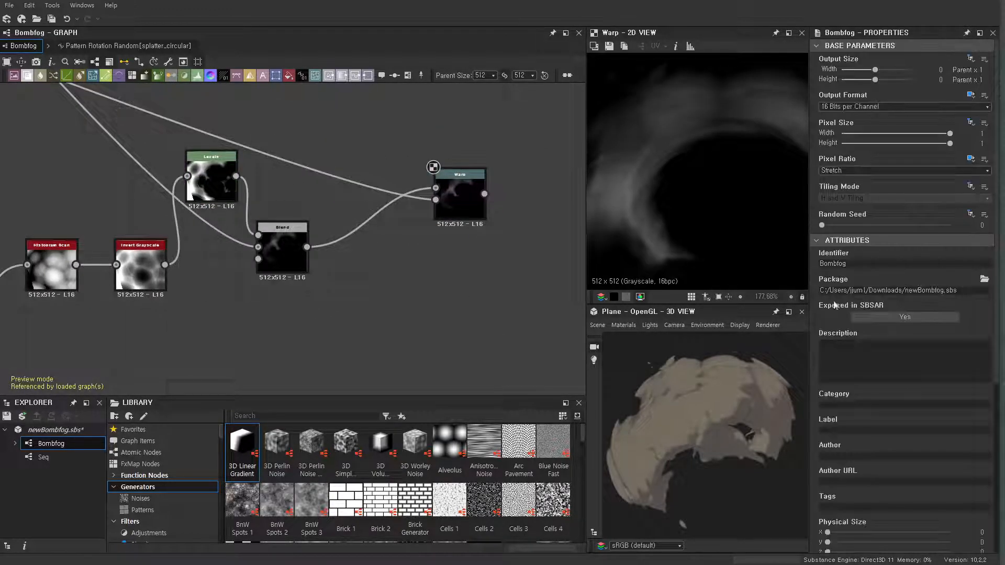
{"action": "scroll", "coordinate": [909, 309], "scroll_direction": "down", "scroll_amount": 3}
{"action": "scroll", "coordinate": [910, 309], "scroll_direction": "down", "scroll_amount": 2}
{"action": "left_click_drag", "start_coordinate": [884, 503], "coordinate": [906, 506]}
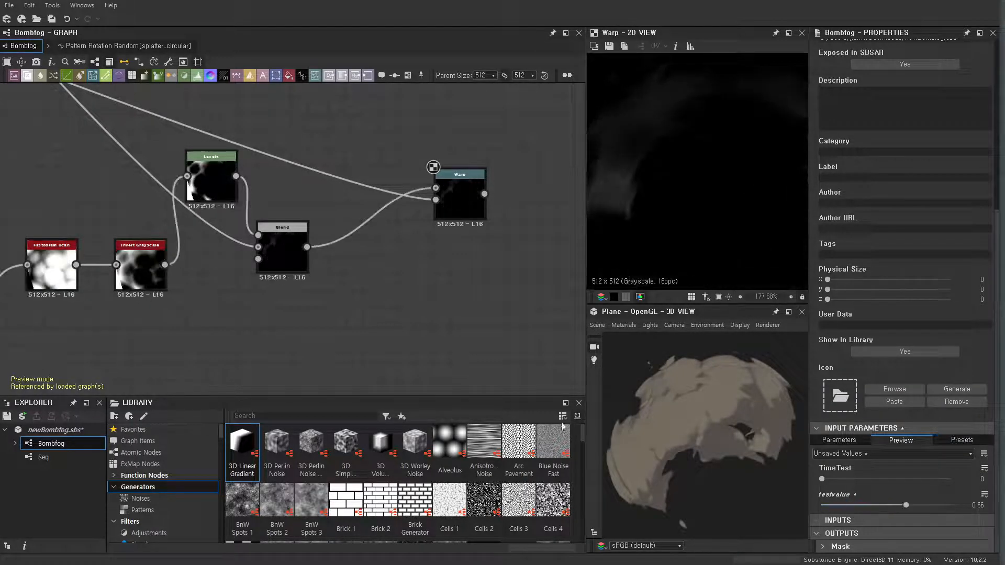
Preview the Blend node fed by the Auto Levels and Transformation 2D nodes, and set testvalue to 0.43.
{"action": "scroll", "coordinate": [475, 284], "scroll_direction": "up", "scroll_amount": 5}
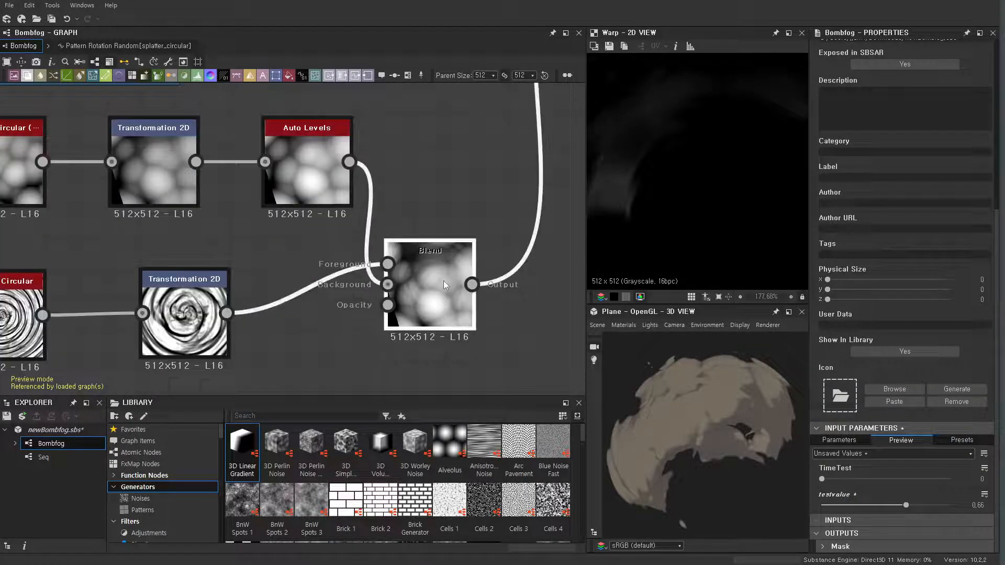
{"action": "double_click", "coordinate": [444, 280]}
{"action": "left_click", "coordinate": [545, 282]}
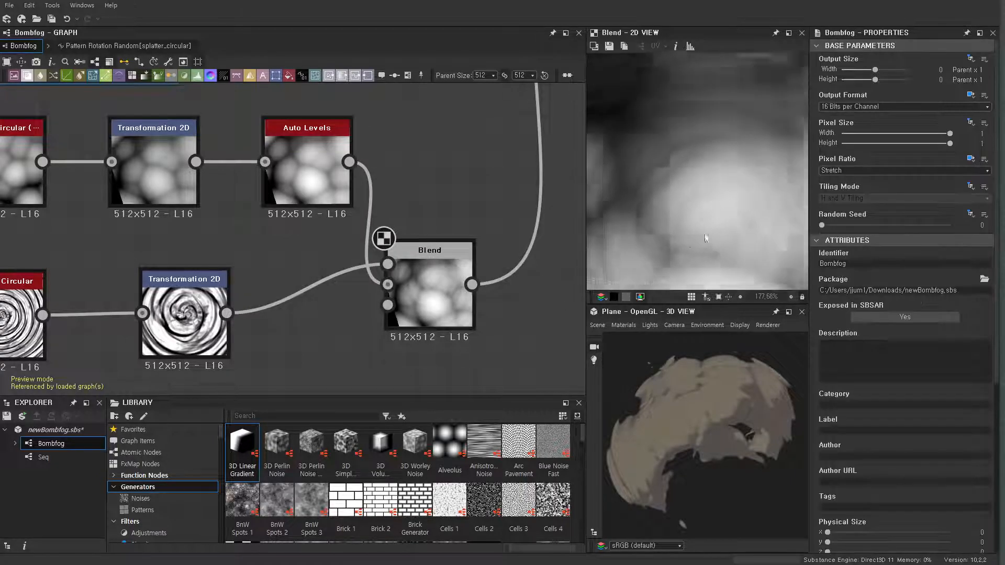
{"action": "scroll", "coordinate": [886, 461], "scroll_direction": "down", "scroll_amount": 5}
{"action": "left_click_drag", "start_coordinate": [856, 506], "coordinate": [877, 506]}
Preview the lower Histogram Scan output and raise testvalue to 1.
{"action": "middle_click_drag", "start_coordinate": [438, 188], "coordinate": [314, 258]}
{"action": "scroll", "coordinate": [436, 215], "scroll_direction": "down", "scroll_amount": 3}
{"action": "scroll", "coordinate": [412, 159], "scroll_direction": "up", "scroll_amount": 4}
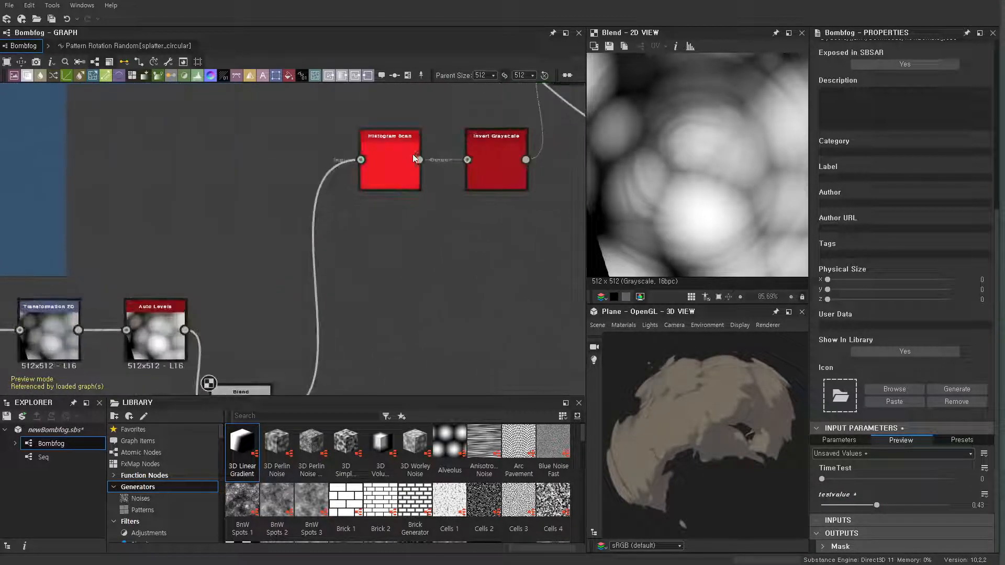
{"action": "left_click", "coordinate": [412, 155]}
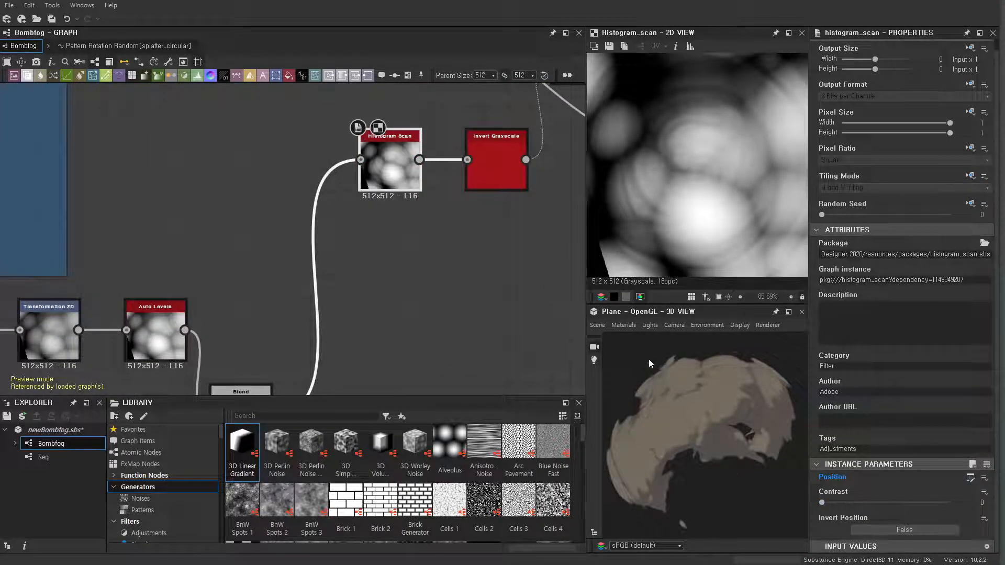
{"action": "left_click", "coordinate": [491, 303]}
{"action": "scroll", "coordinate": [689, 173], "scroll_direction": "down", "scroll_amount": 2}
{"action": "scroll", "coordinate": [934, 413], "scroll_direction": "down", "scroll_amount": 5}
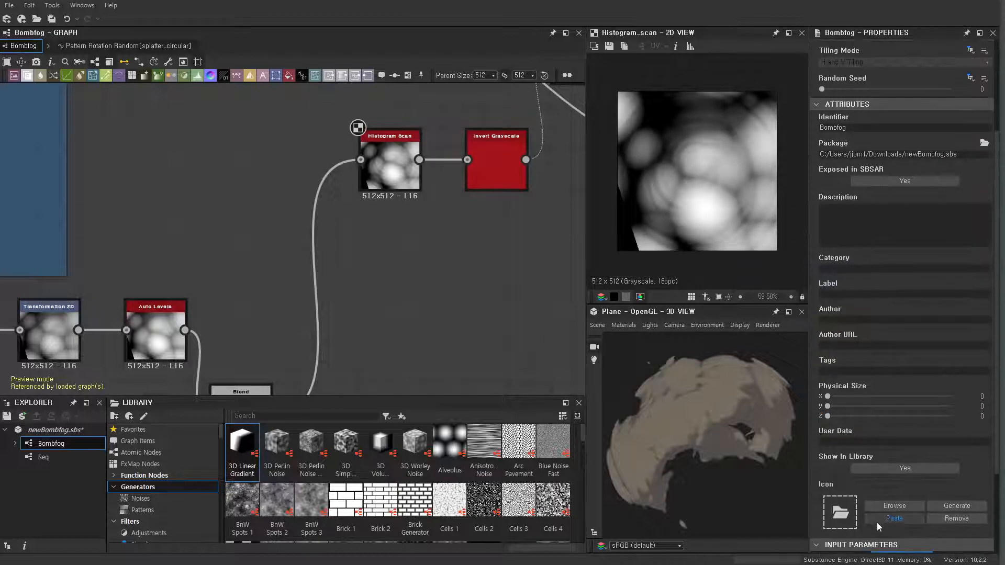
{"action": "left_click_drag", "start_coordinate": [875, 506], "coordinate": [993, 505]}
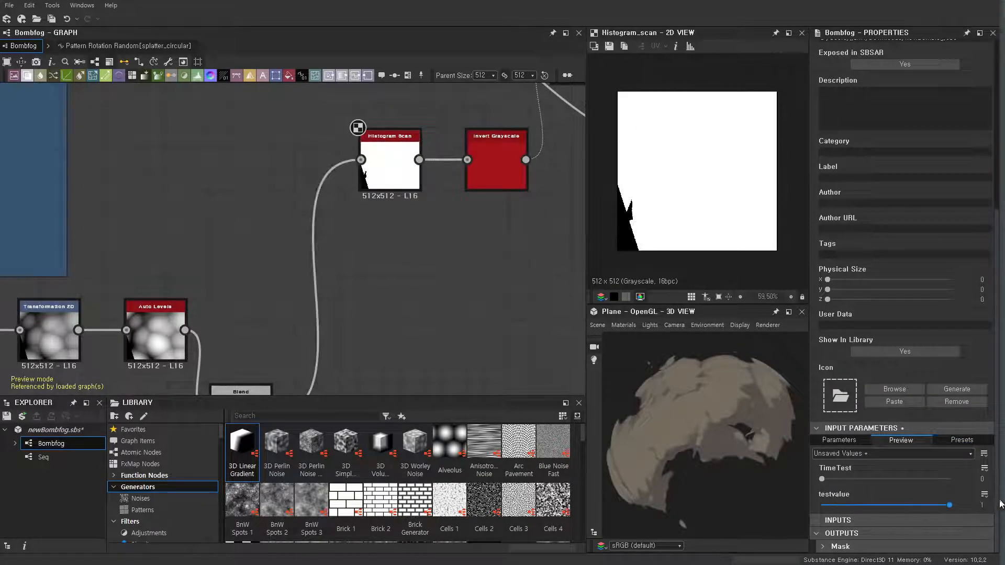
Check the lower Warp output while varying testvalue, ending at 1.
{"action": "scroll", "coordinate": [196, 240], "scroll_direction": "down", "scroll_amount": 2}
{"action": "middle_click_drag", "start_coordinate": [474, 191], "coordinate": [285, 269]}
{"action": "left_click", "coordinate": [486, 202]}
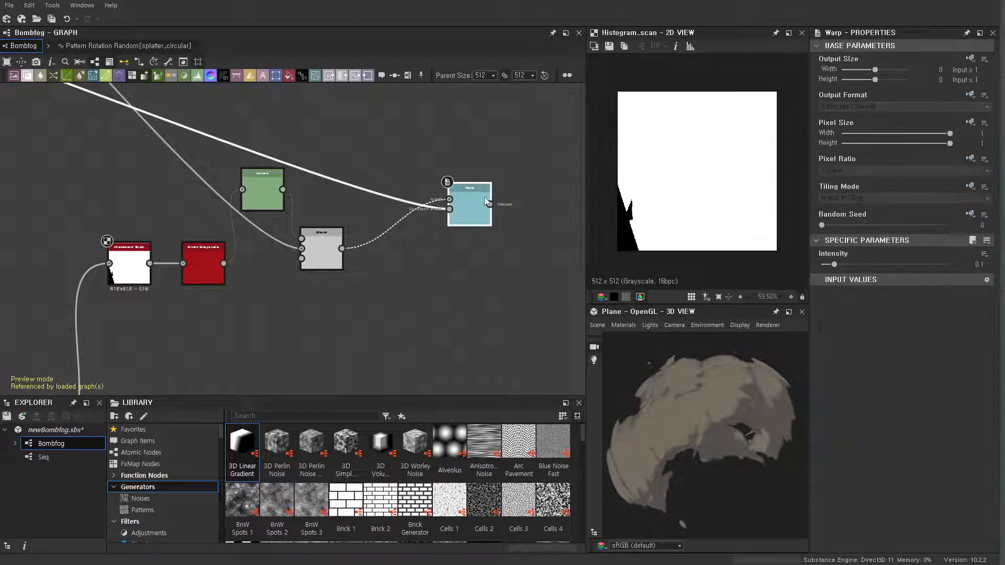
{"action": "double_click", "coordinate": [464, 213]}
{"action": "left_click", "coordinate": [461, 273]}
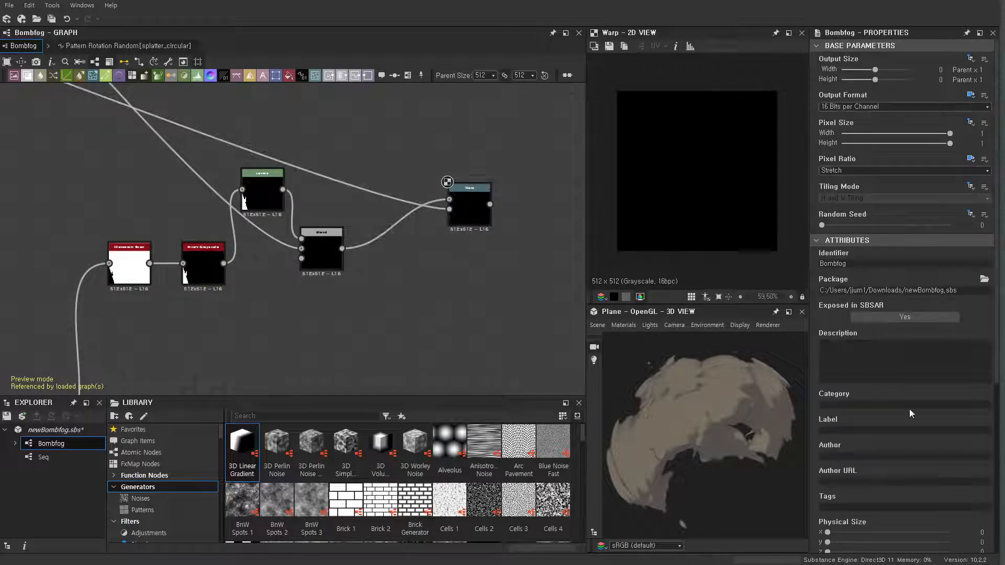
{"action": "scroll", "coordinate": [896, 397], "scroll_direction": "down", "scroll_amount": 3}
{"action": "scroll", "coordinate": [896, 419], "scroll_direction": "down", "scroll_amount": 3}
{"action": "left_click_drag", "start_coordinate": [937, 509], "coordinate": [962, 504]}
{"action": "scroll", "coordinate": [685, 169], "scroll_direction": "up", "scroll_amount": 5}
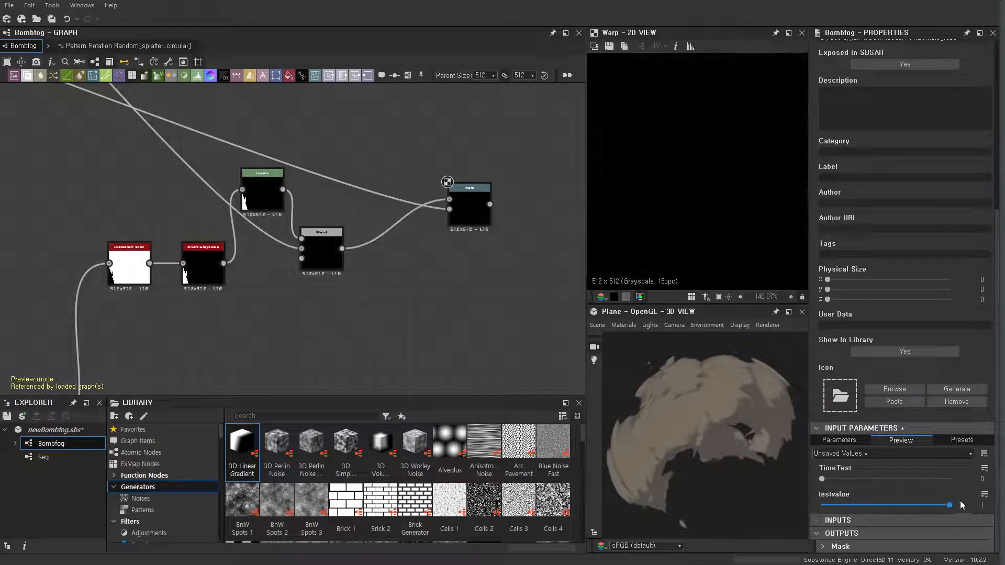
Preview the main Warp node that feeds the shading branches, for comparison with the lower Warp.
{"action": "scroll", "coordinate": [305, 220], "scroll_direction": "down", "scroll_amount": 5}
{"action": "scroll", "coordinate": [383, 223], "scroll_direction": "up", "scroll_amount": 3}
{"action": "left_click", "coordinate": [321, 221]}
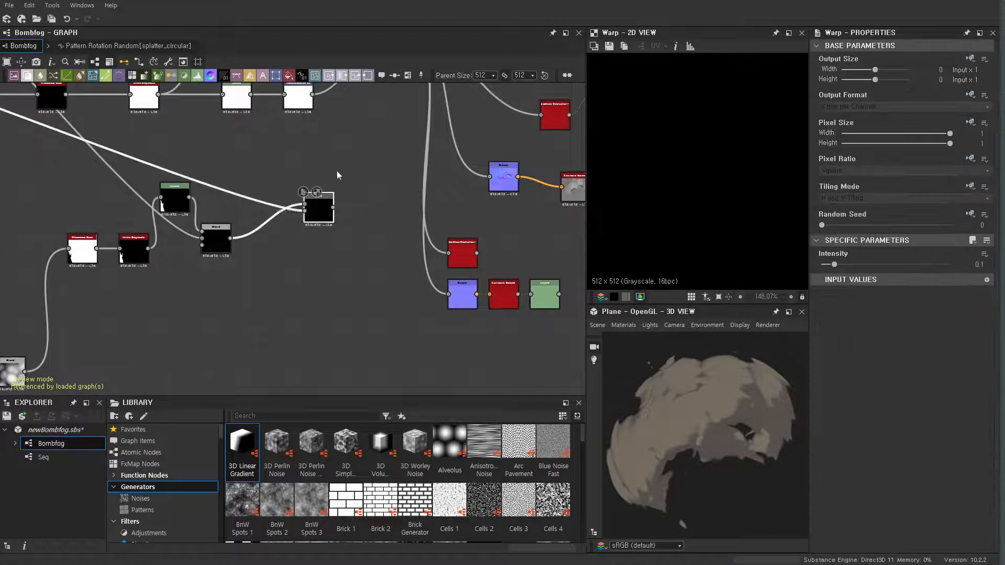
{"action": "scroll", "coordinate": [355, 210], "scroll_direction": "up", "scroll_amount": 5}
{"action": "scroll", "coordinate": [356, 179], "scroll_direction": "down", "scroll_amount": 5}
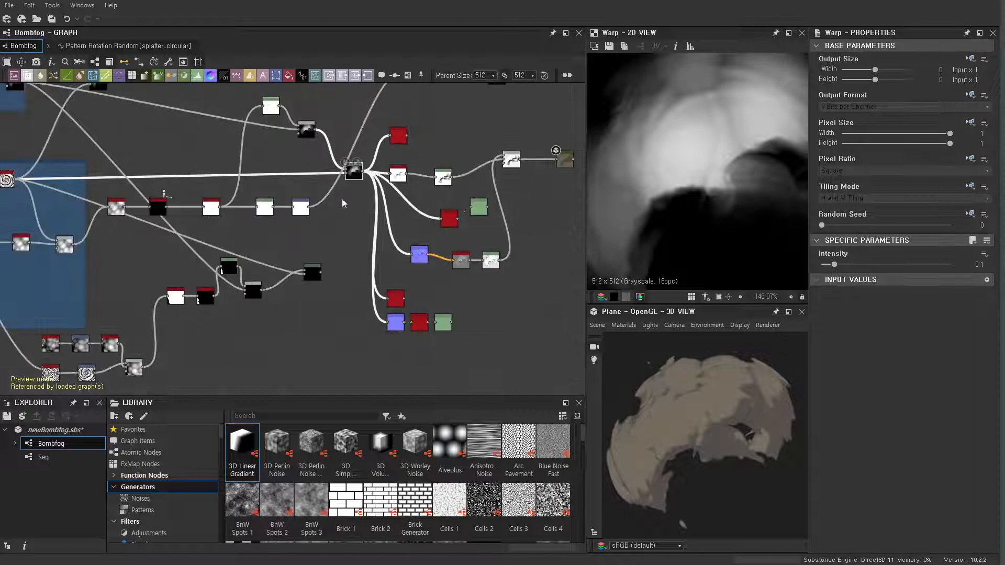
Examine the outputs of the upper Invert Grayscale, Levels and Transformation 2D nodes in turn.
{"action": "middle_click_drag", "start_coordinate": [358, 167], "coordinate": [344, 218]}
{"action": "scroll", "coordinate": [344, 218], "scroll_direction": "down", "scroll_amount": 1}
{"action": "scroll", "coordinate": [339, 248], "scroll_direction": "up", "scroll_amount": 2}
{"action": "middle_click_drag", "start_coordinate": [209, 274], "coordinate": [356, 244]}
{"action": "scroll", "coordinate": [355, 244], "scroll_direction": "up", "scroll_amount": 1}
{"action": "middle_click_drag", "start_coordinate": [223, 229], "coordinate": [226, 202]}
{"action": "scroll", "coordinate": [226, 202], "scroll_direction": "up", "scroll_amount": 2}
{"action": "left_click", "coordinate": [348, 193]}
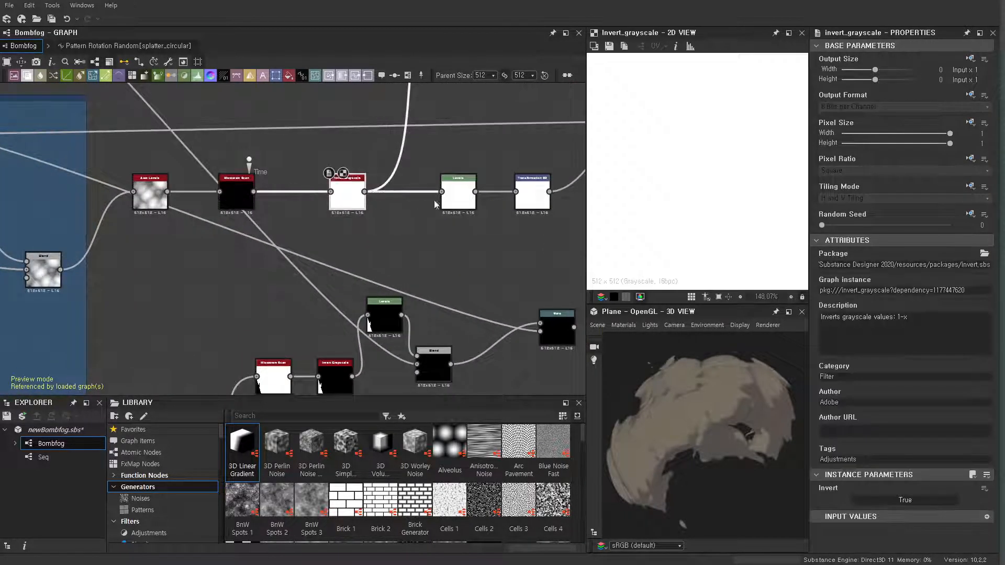
{"action": "left_click", "coordinate": [458, 193]}
{"action": "left_click", "coordinate": [537, 193]}
{"action": "scroll", "coordinate": [542, 194], "scroll_direction": "down", "scroll_amount": 2}
{"action": "scroll", "coordinate": [539, 194], "scroll_direction": "down", "scroll_amount": 1}
{"action": "middle_click_drag", "start_coordinate": [539, 195], "coordinate": [356, 318]}
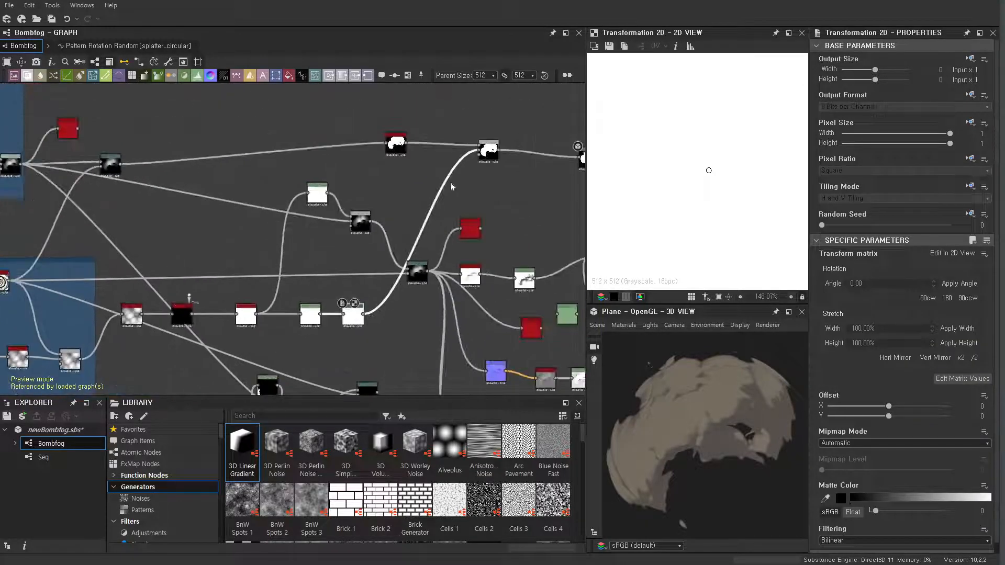
Preview the Multiply Blend of the smoke mask and test the TimeTest parameter, returning it to 0.
{"action": "scroll", "coordinate": [470, 157], "scroll_direction": "up", "scroll_amount": 6}
{"action": "double_click", "coordinate": [504, 152]}
{"action": "scroll", "coordinate": [506, 155], "scroll_direction": "down", "scroll_amount": 3}
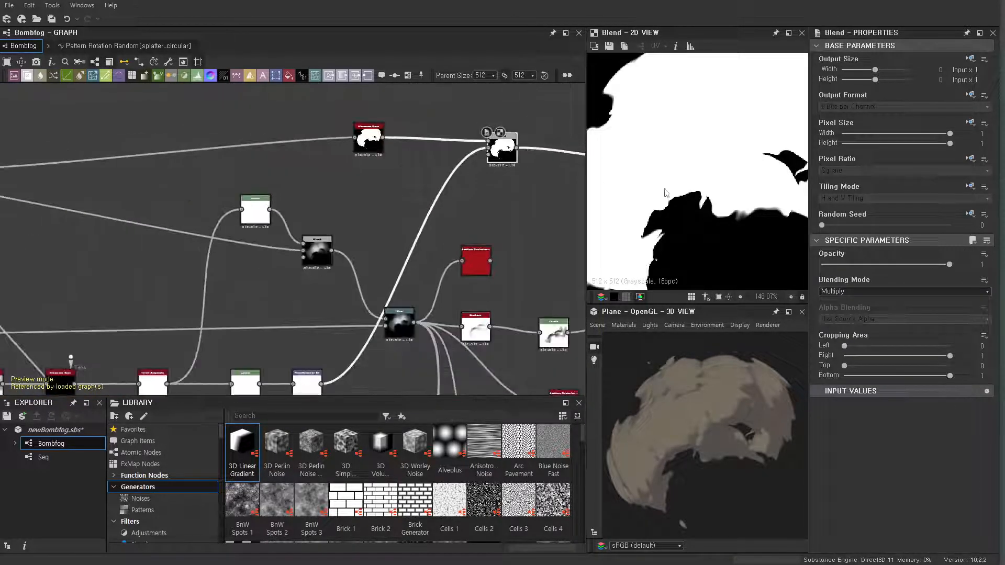
{"action": "scroll", "coordinate": [673, 193], "scroll_direction": "down", "scroll_amount": 2}
{"action": "left_click", "coordinate": [507, 204]}
{"action": "scroll", "coordinate": [913, 366], "scroll_direction": "down", "scroll_amount": 5}
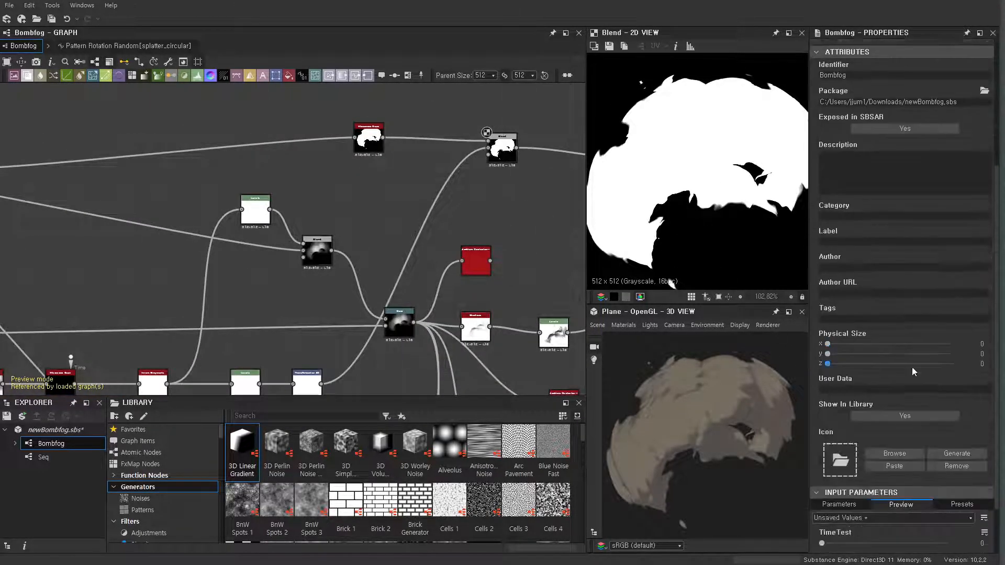
{"action": "mouse_move", "coordinate": [828, 483]}
{"action": "left_mouse_down"}
{"action": "mouse_move", "coordinate": [883, 481]}
{"action": "mouse_move", "coordinate": [815, 486]}
{"action": "left_mouse_up"}
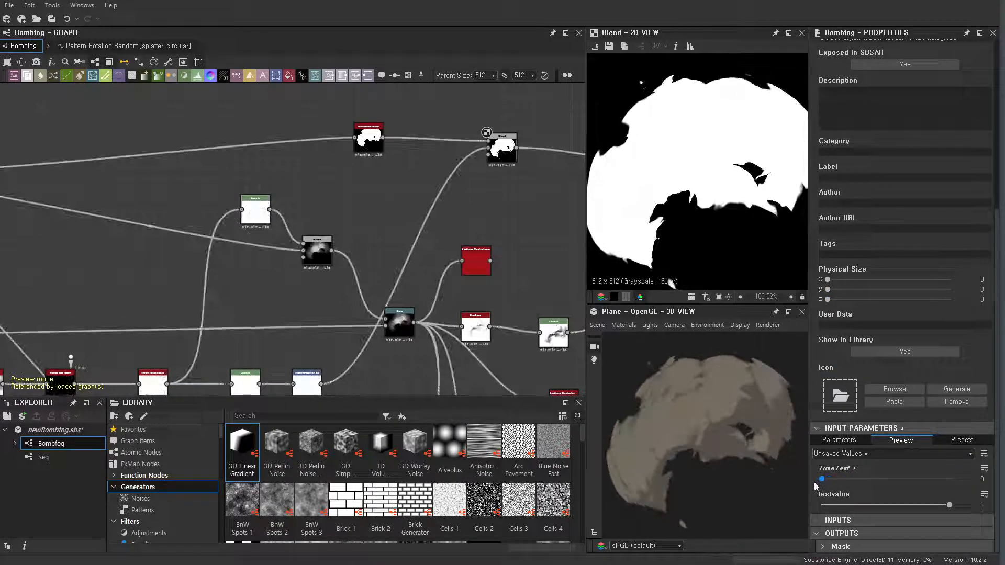
Compare the outputs of the Gradient Map and the lower Warp node.
{"action": "scroll", "coordinate": [467, 263], "scroll_direction": "down", "scroll_amount": 3}
{"action": "scroll", "coordinate": [346, 148], "scroll_direction": "up", "scroll_amount": 3}
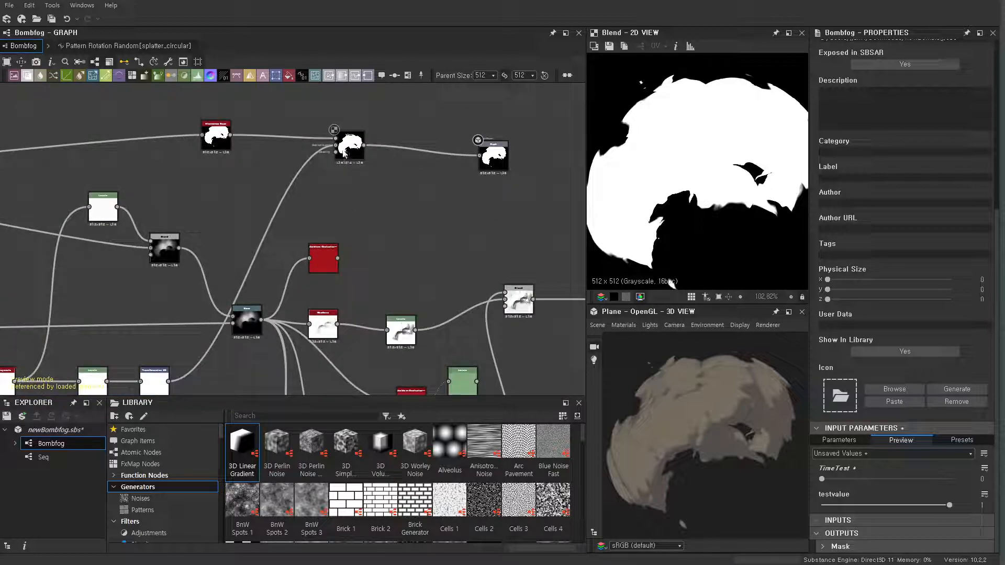
{"action": "left_click", "coordinate": [346, 148]}
{"action": "scroll", "coordinate": [393, 199], "scroll_direction": "down", "scroll_amount": 2}
{"action": "scroll", "coordinate": [450, 188], "scroll_direction": "up", "scroll_amount": 2}
{"action": "left_click", "coordinate": [464, 201]}
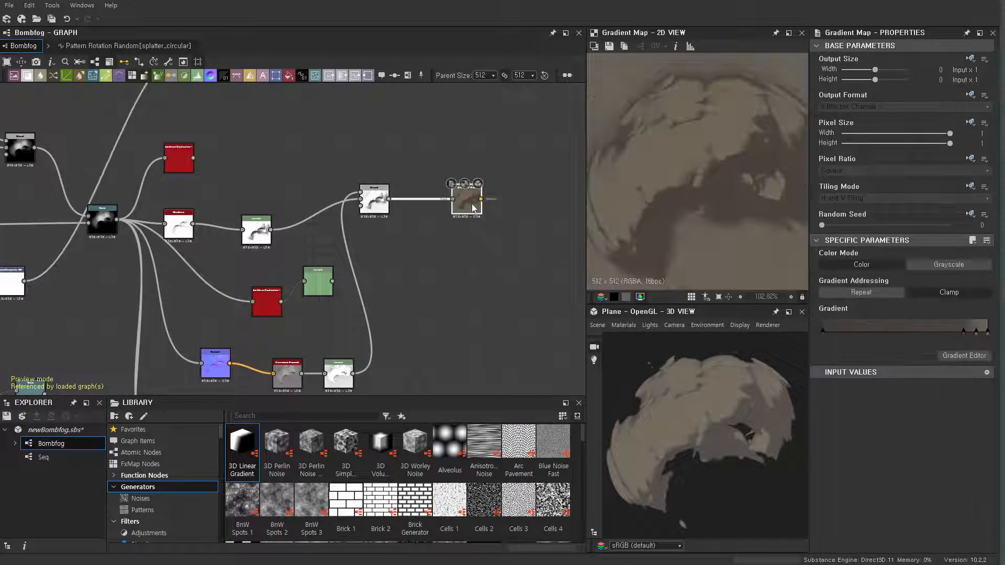
{"action": "scroll", "coordinate": [433, 235], "scroll_direction": "down", "scroll_amount": 1}
{"action": "scroll", "coordinate": [434, 235], "scroll_direction": "down", "scroll_amount": 2}
{"action": "scroll", "coordinate": [367, 273], "scroll_direction": "up", "scroll_amount": 4}
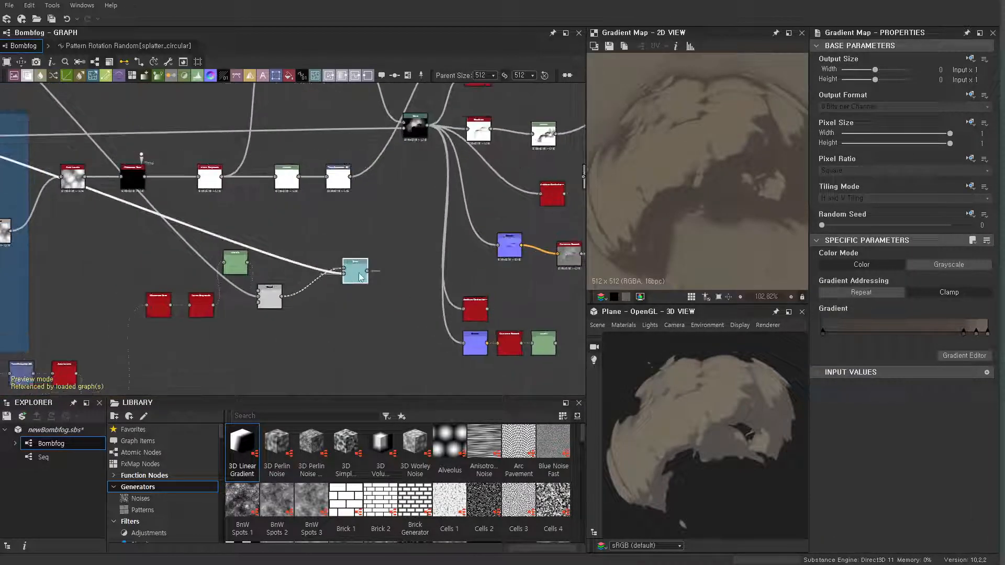
{"action": "left_click", "coordinate": [360, 276]}
{"action": "scroll", "coordinate": [360, 278], "scroll_direction": "down", "scroll_amount": 2}
{"action": "scroll", "coordinate": [357, 290], "scroll_direction": "up", "scroll_amount": 2}
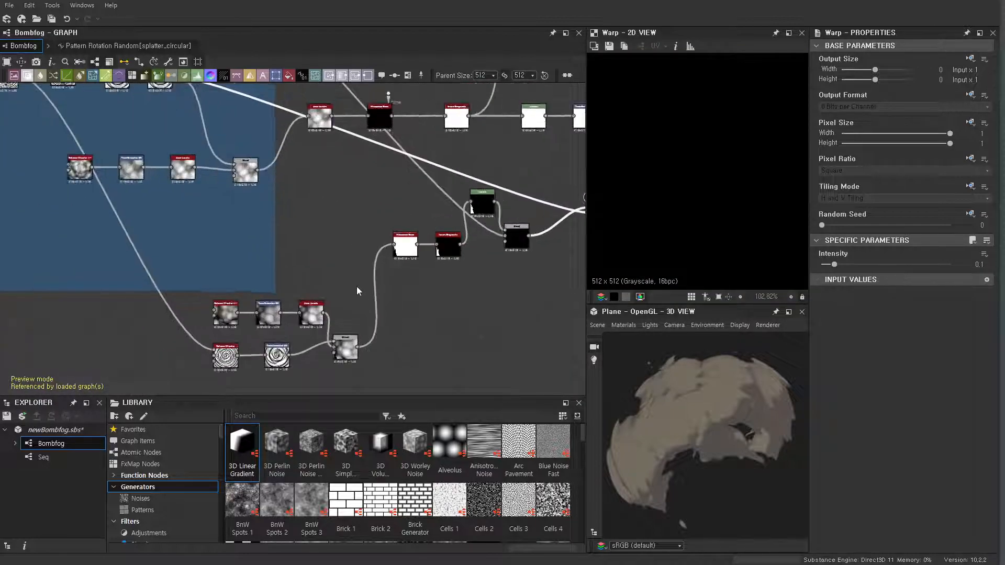
Move the lower Overlay Blend node slightly up, beside the Auto Levels node, and preview its output.
{"action": "left_click_drag", "start_coordinate": [351, 349], "coordinate": [363, 320]}
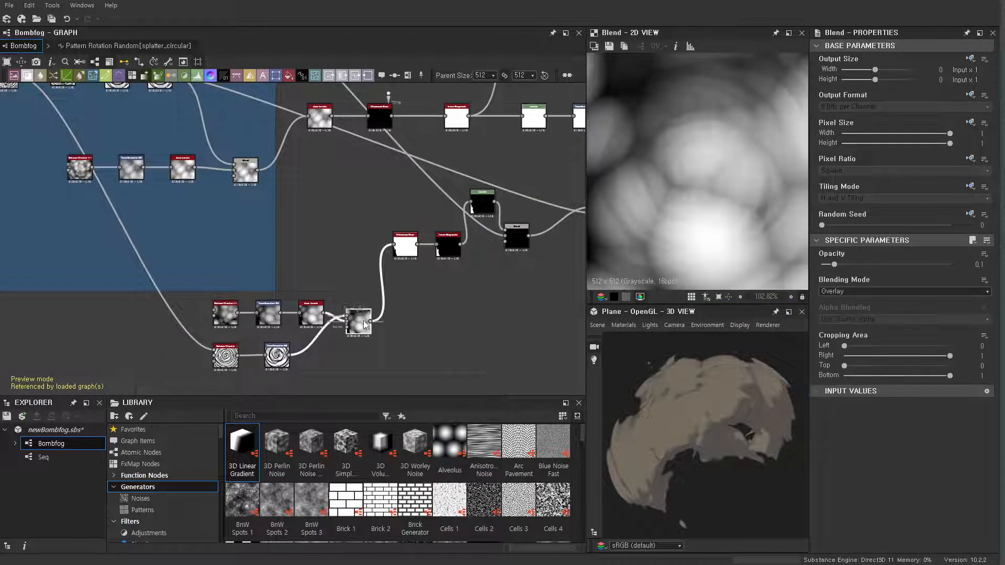
{"action": "scroll", "coordinate": [677, 197], "scroll_direction": "down", "scroll_amount": 2}
{"action": "scroll", "coordinate": [668, 201], "scroll_direction": "up", "scroll_amount": 2}
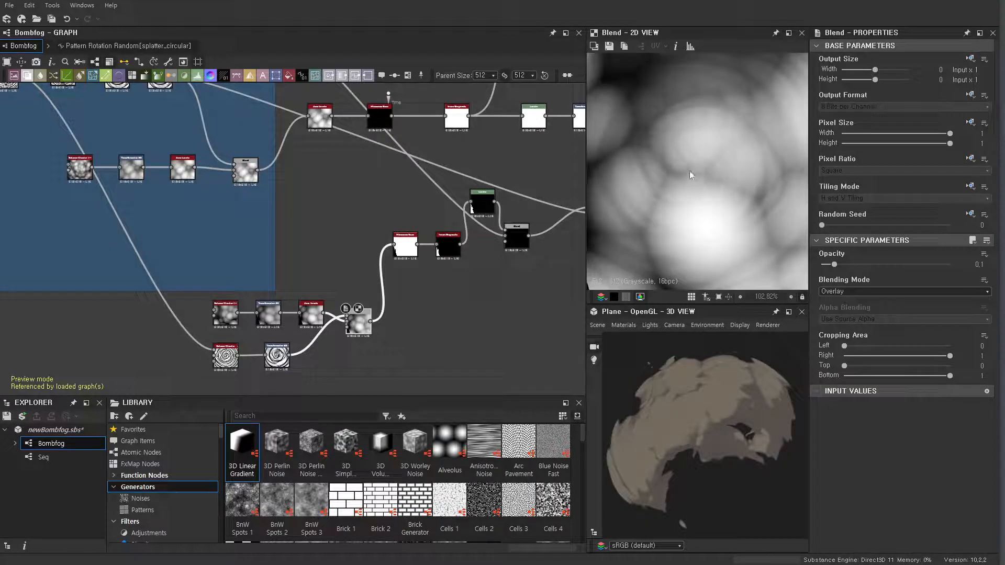
Try a higher opacity on the lower Overlay Blend node and undo the change.
{"action": "left_click_drag", "start_coordinate": [834, 266], "coordinate": [857, 274]}
{"action": "key", "text": "ctrl+z"}
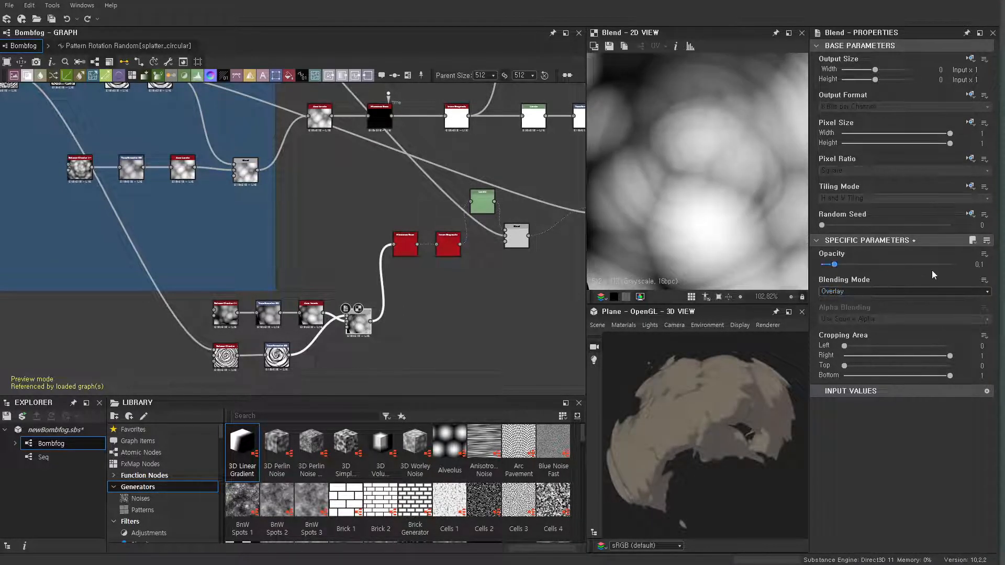
Give the lower Overlay Blend node's Opacity a custom function, and delete the constant Float node inside it.
{"action": "left_click", "coordinate": [985, 255]}
{"action": "left_click", "coordinate": [999, 281]}
{"action": "left_click", "coordinate": [984, 255]}
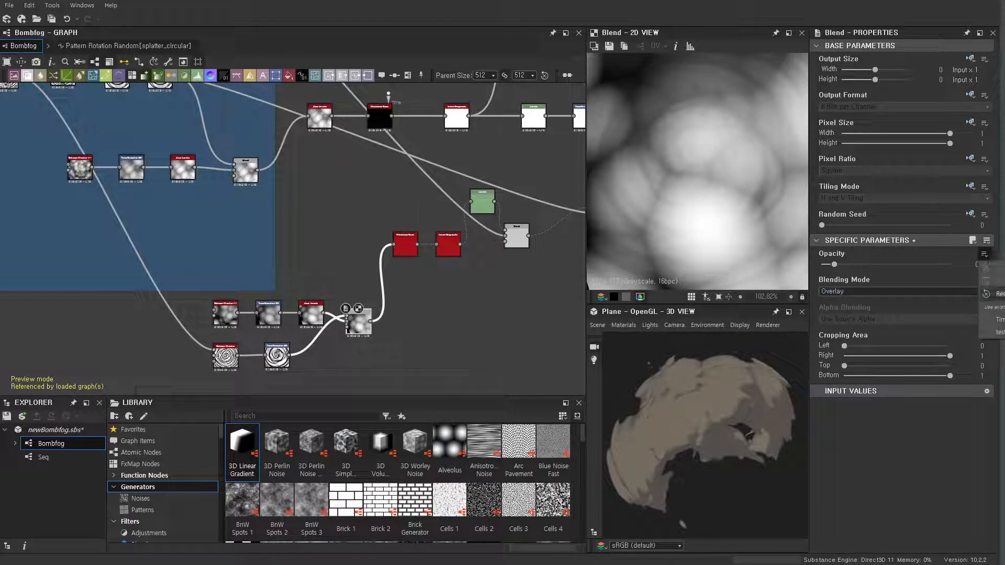
{"action": "left_click", "coordinate": [998, 283]}
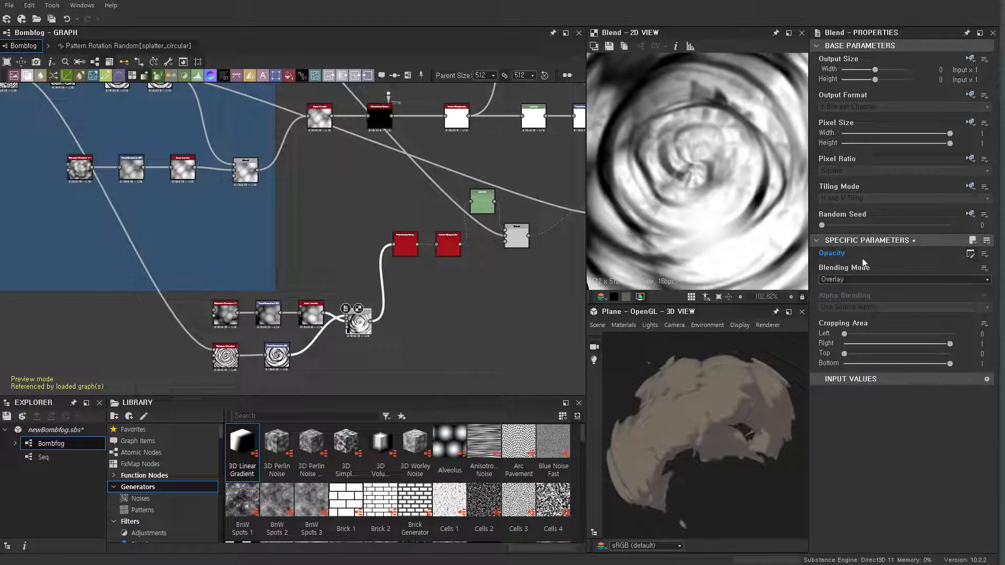
{"action": "left_click", "coordinate": [970, 254]}
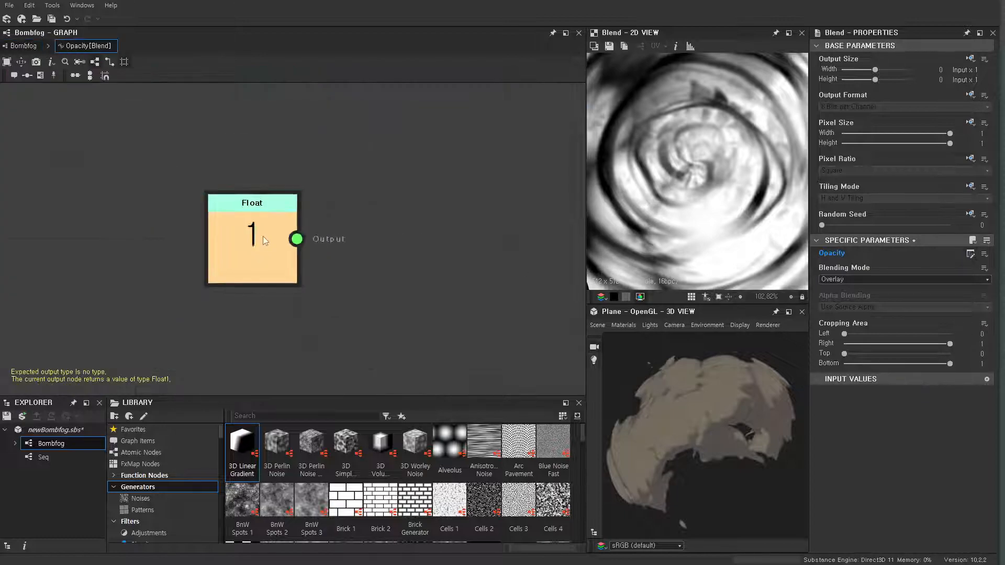
{"action": "left_click", "coordinate": [259, 233]}
{"action": "key", "text": "Delete"}
Add a Get Float node reading testvalue to the Opacity function.
{"action": "key", "text": "space"}
{"action": "type", "text": "get"}
{"action": "left_click", "coordinate": [265, 253]}
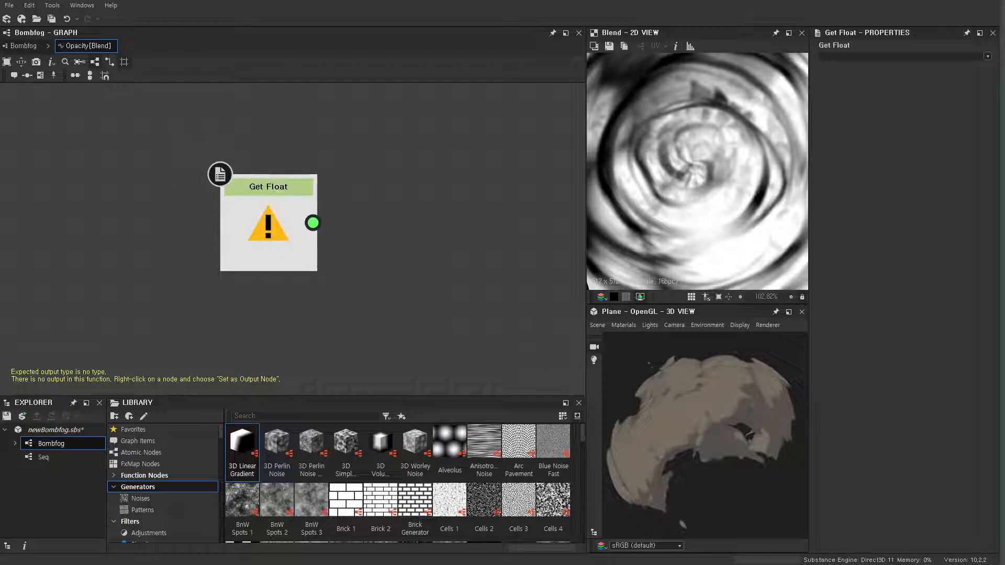
{"action": "left_click", "coordinate": [987, 56]}
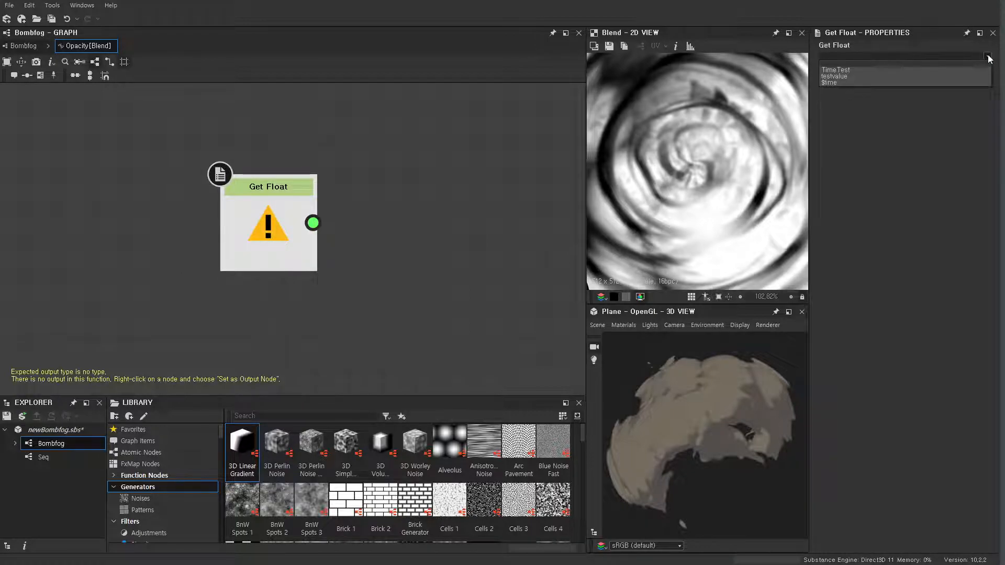
{"action": "left_click", "coordinate": [834, 77]}
Try to set the testvalue Get Float node as the output of the Opacity function.
{"action": "right_click", "coordinate": [260, 250]}
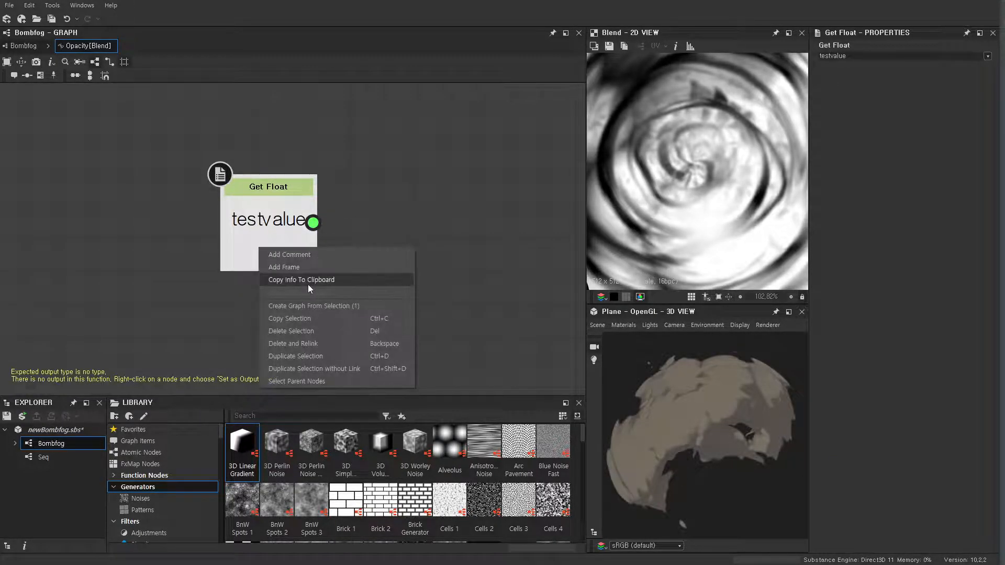
{"action": "left_click", "coordinate": [338, 294]}
{"action": "right_click", "coordinate": [256, 218]}
{"action": "left_click", "coordinate": [240, 241]}
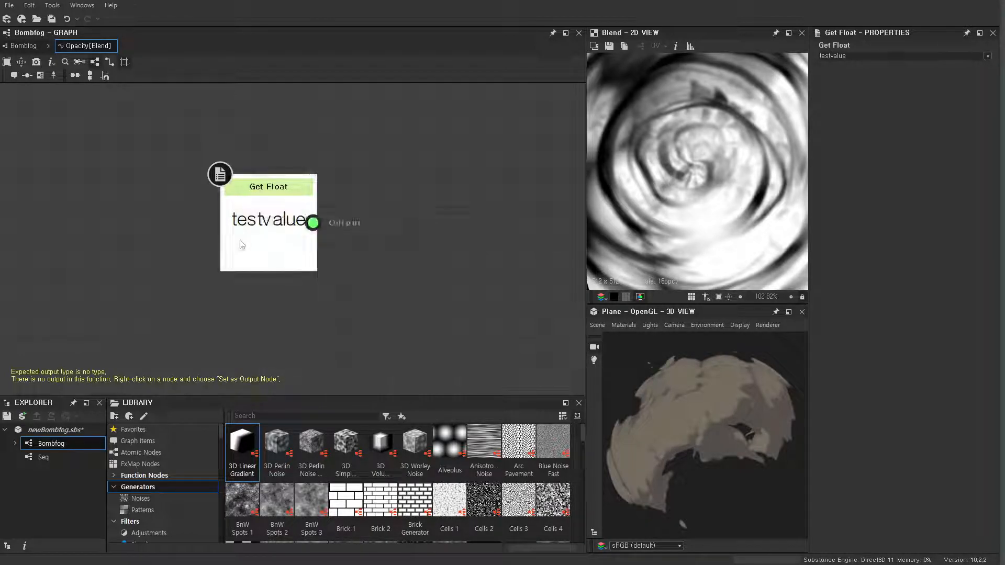
{"action": "right_click", "coordinate": [264, 222]}
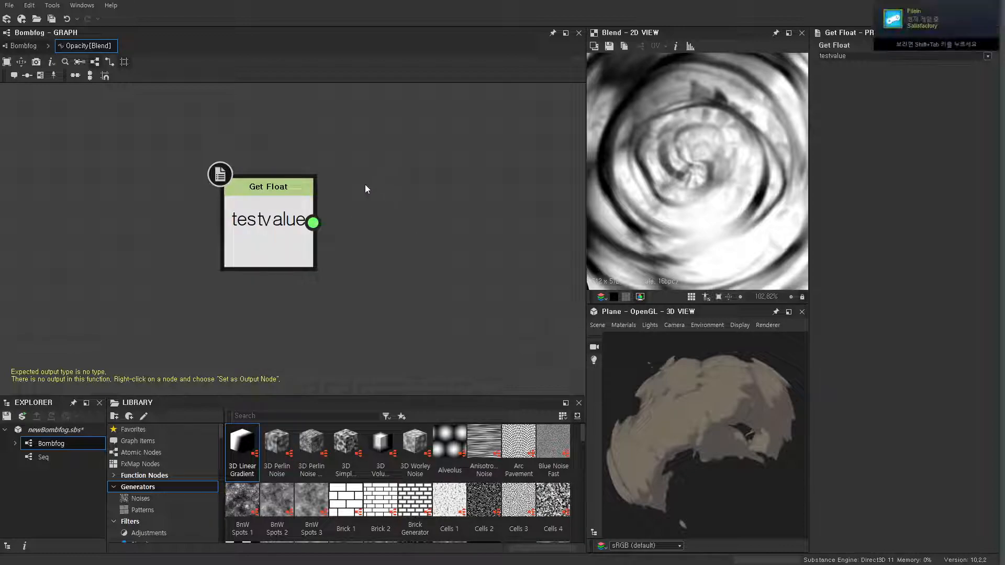
{"action": "scroll", "coordinate": [362, 192], "scroll_direction": "down", "scroll_amount": 3}
{"action": "scroll", "coordinate": [363, 193], "scroll_direction": "up", "scroll_amount": 3}
{"action": "scroll", "coordinate": [302, 216], "scroll_direction": "up", "scroll_amount": 3}
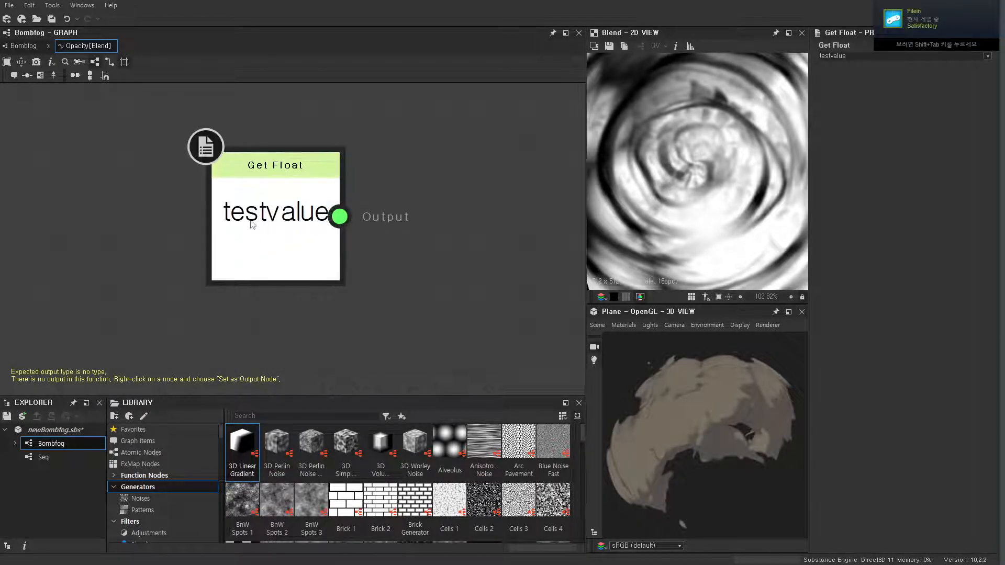
{"action": "right_click", "coordinate": [246, 220]}
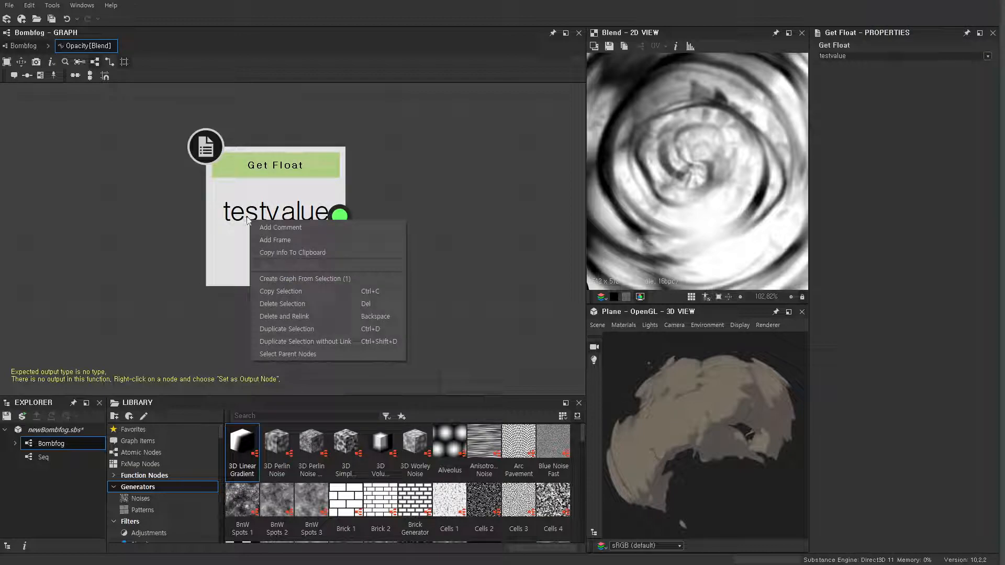
{"action": "left_click", "coordinate": [496, 263]}
Return to the Bombfog graph and remove the custom function from the lower Overlay Blend node's Opacity.
{"action": "left_click", "coordinate": [31, 49]}
{"action": "scroll", "coordinate": [359, 330], "scroll_direction": "up", "scroll_amount": 5}
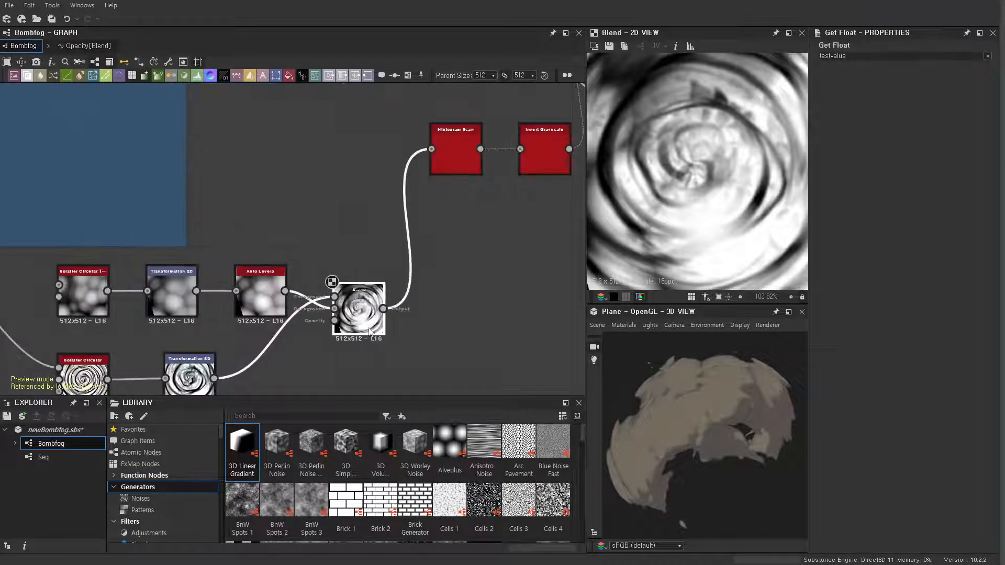
{"action": "left_click", "coordinate": [348, 300]}
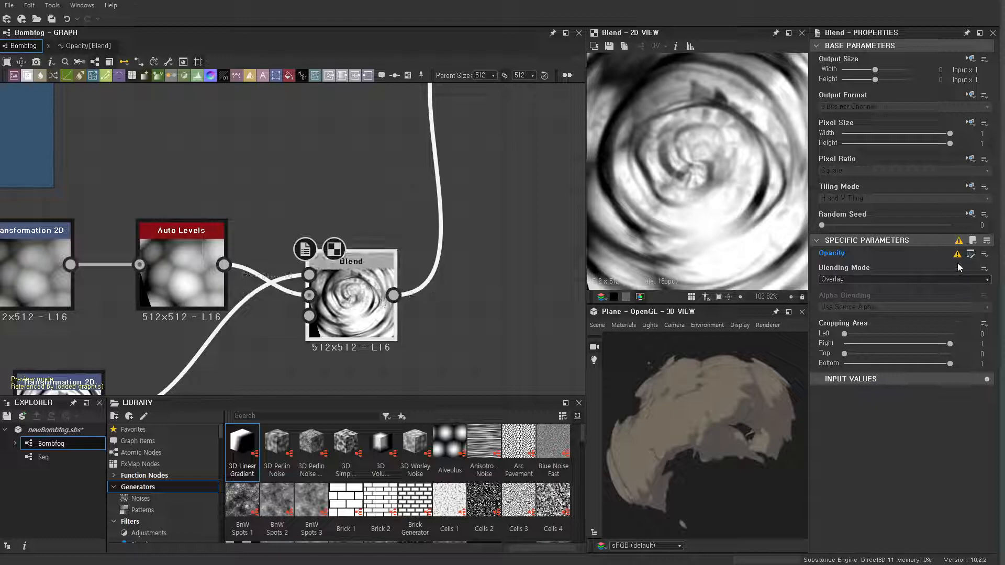
{"action": "left_click", "coordinate": [971, 255]}
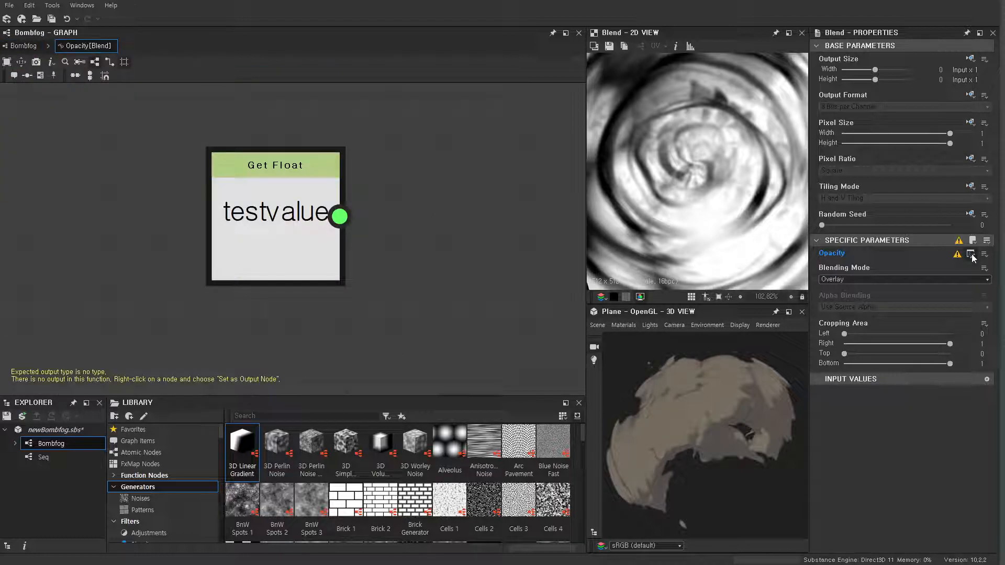
{"action": "left_click", "coordinate": [986, 256]}
{"action": "left_click", "coordinate": [994, 293]}
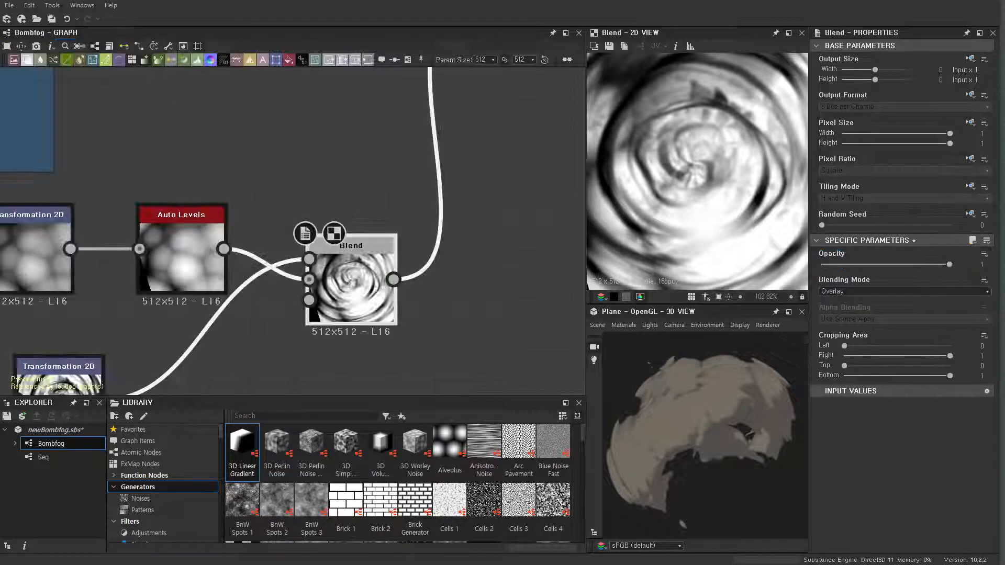
Give the lower Overlay Blend node's Opacity a fresh custom function and open it for editing.
{"action": "left_click_drag", "start_coordinate": [949, 265], "coordinate": [984, 279]}
{"action": "left_click", "coordinate": [984, 257]}
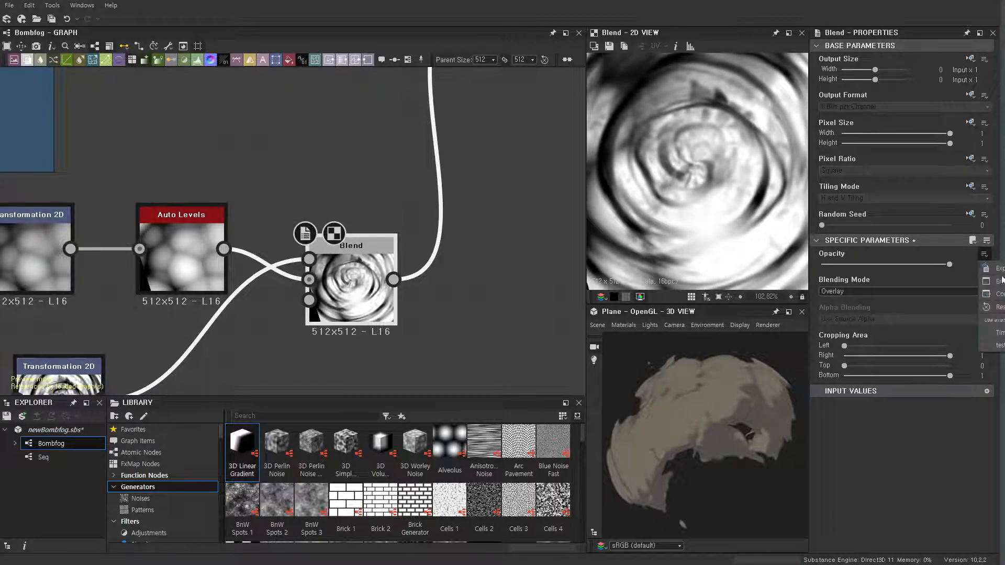
{"action": "left_click", "coordinate": [990, 268]}
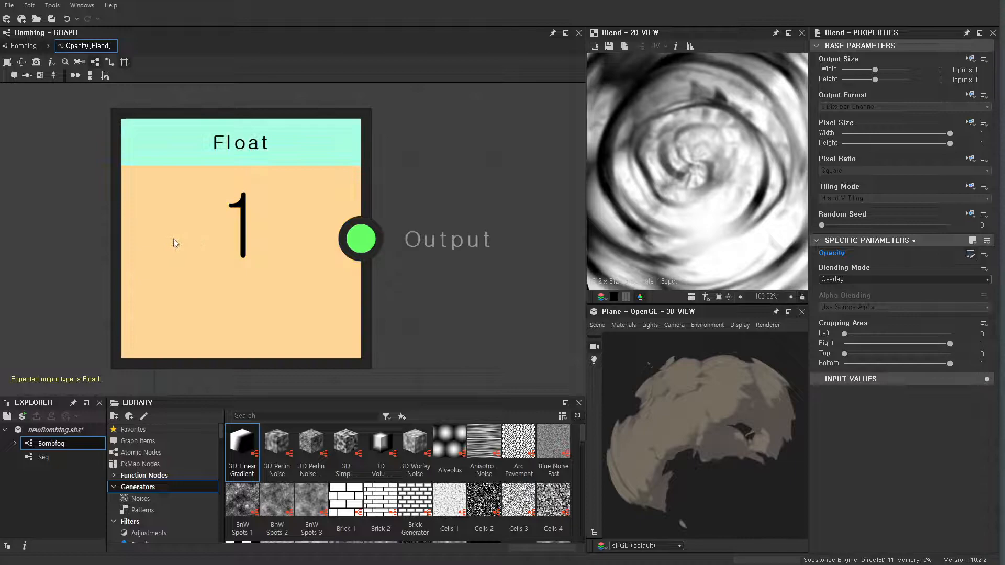
Add a Get Float node to the Opacity function, set it as the output node, and delete the constant Float node.
{"action": "left_click", "coordinate": [173, 243]}
{"action": "left_click", "coordinate": [459, 240]}
{"action": "key", "text": "space"}
{"action": "type", "text": "get"}
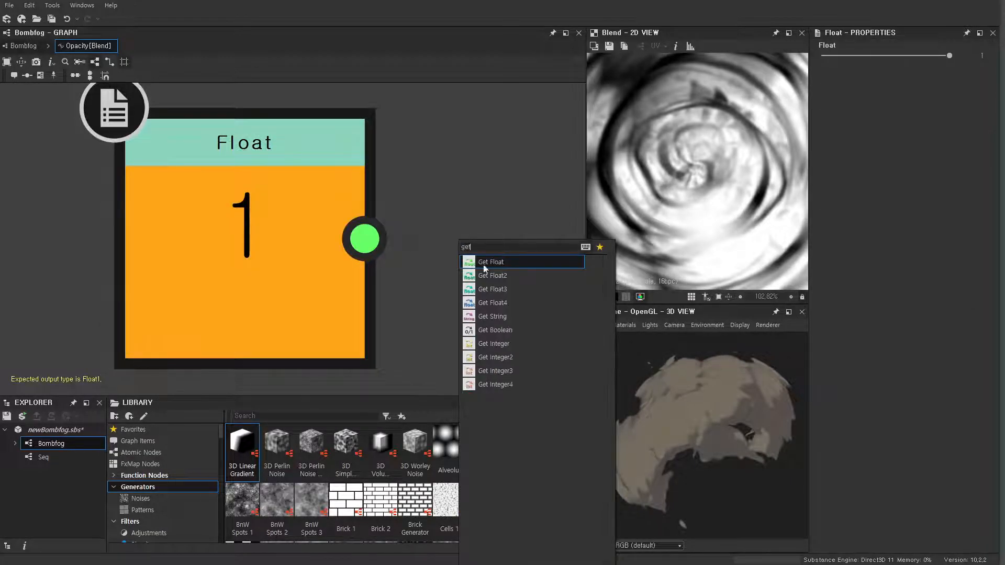
{"action": "left_click", "coordinate": [483, 263]}
{"action": "right_click", "coordinate": [437, 250]}
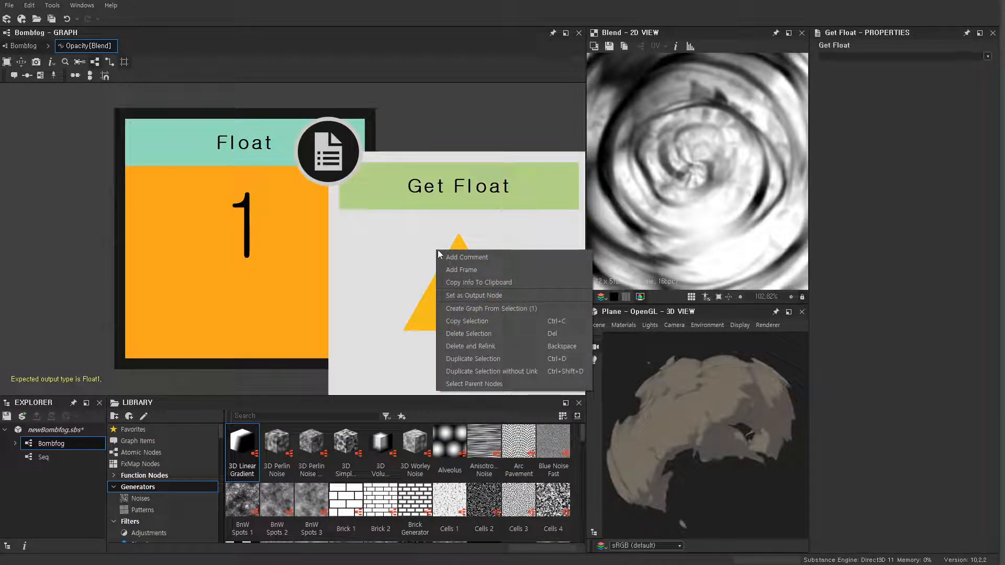
{"action": "left_click", "coordinate": [471, 295]}
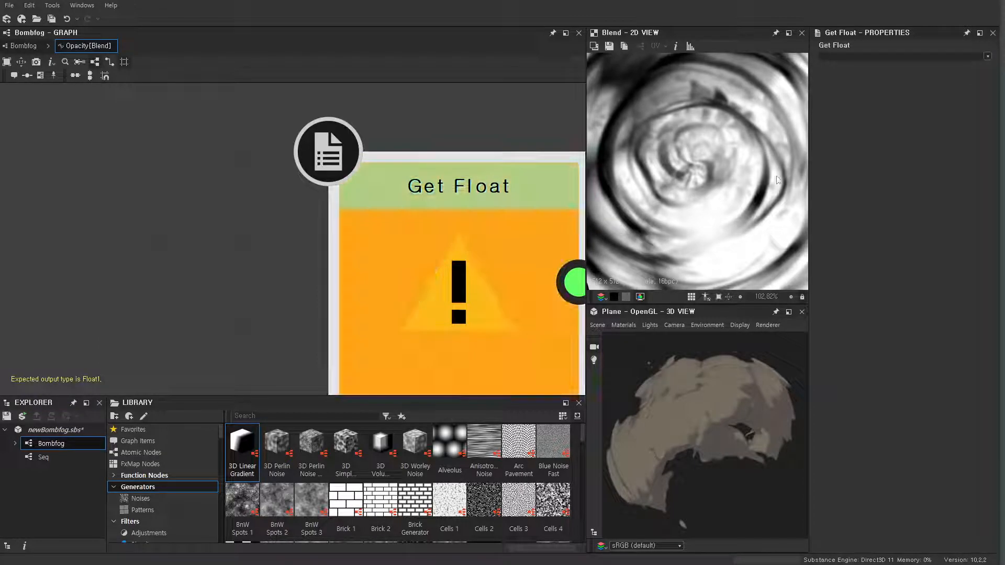
Make the Get Float output node read testvalue and return to the Bombfog graph.
{"action": "left_click", "coordinate": [988, 56]}
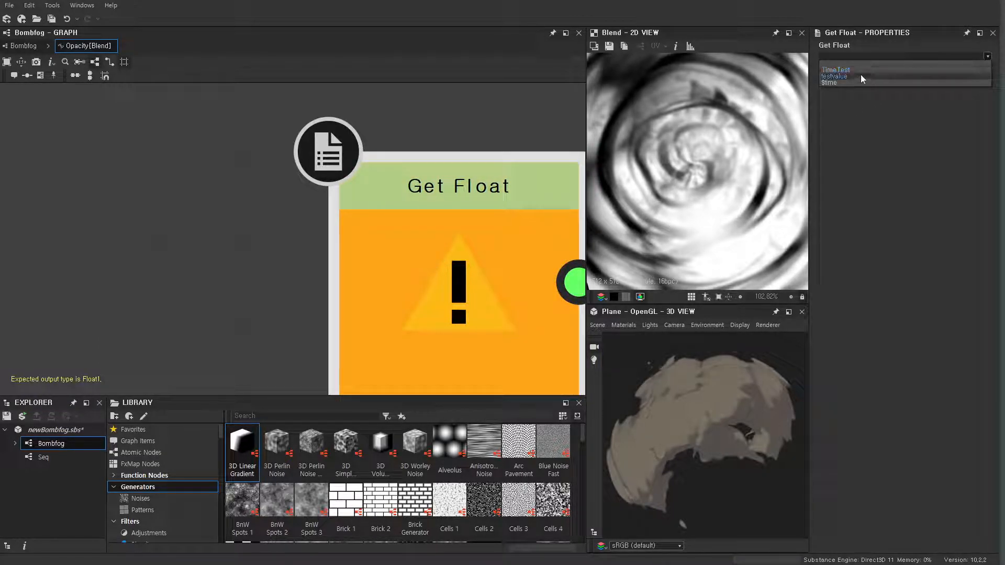
{"action": "left_click", "coordinate": [861, 76]}
{"action": "scroll", "coordinate": [256, 265], "scroll_direction": "down", "scroll_amount": 3}
{"action": "left_click", "coordinate": [23, 45]}
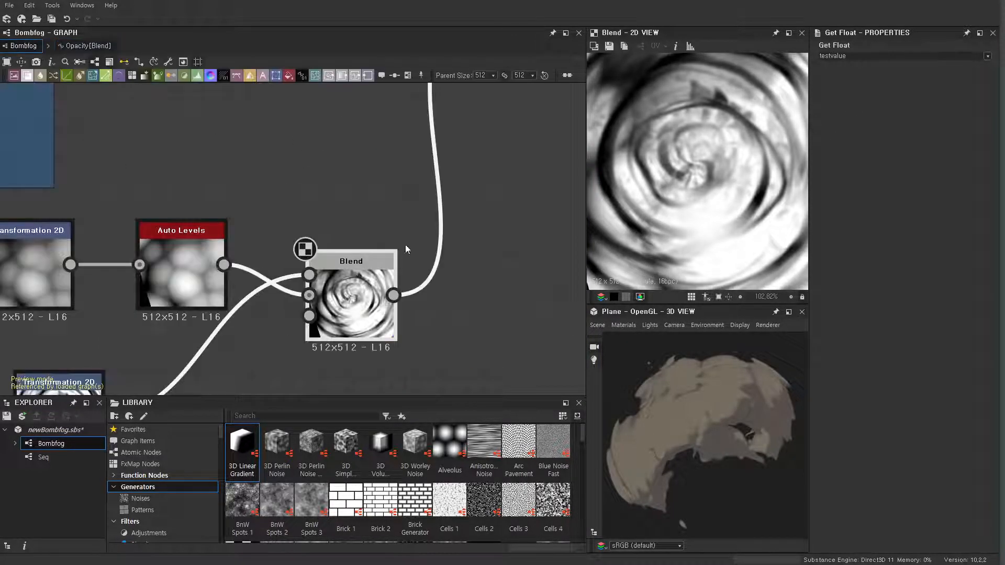
Try the graph's testvalue preview at 1 while viewing the lower Overlay Blend node's output.
{"action": "scroll", "coordinate": [427, 262], "scroll_direction": "down", "scroll_amount": 3}
{"action": "left_click", "coordinate": [462, 339]}
{"action": "scroll", "coordinate": [907, 428], "scroll_direction": "down", "scroll_amount": 8}
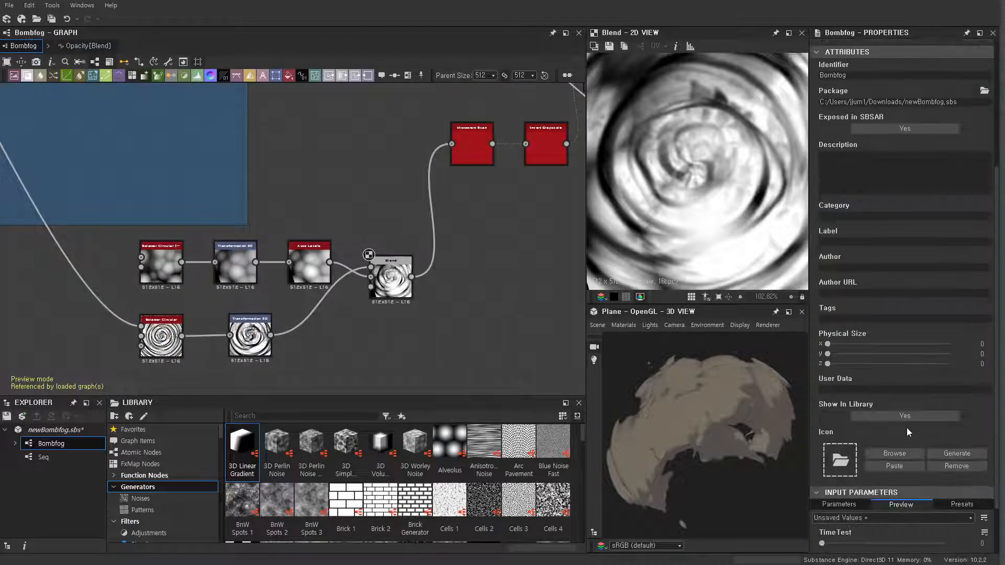
{"action": "left_click_drag", "start_coordinate": [890, 506], "coordinate": [993, 505]}
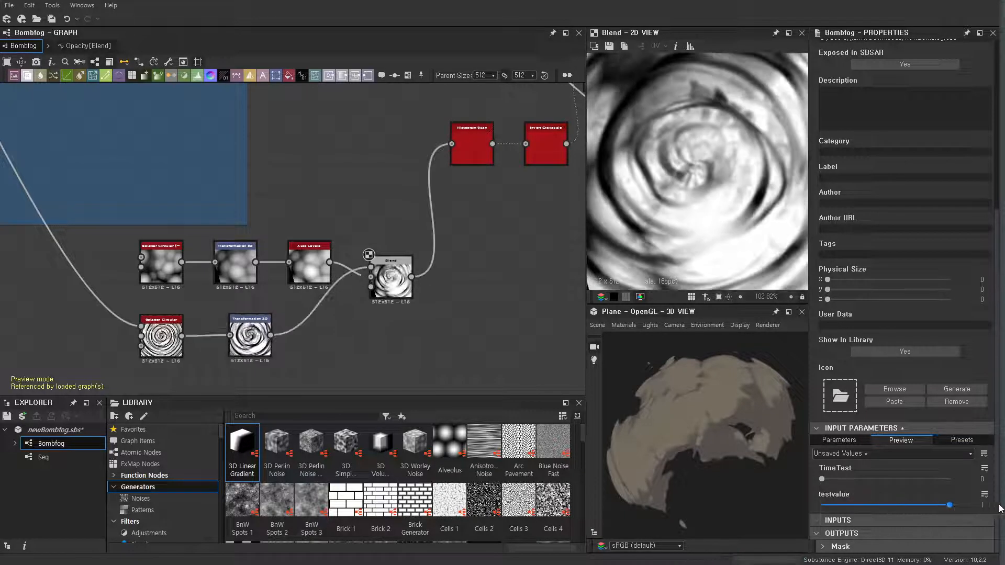
Preview the lower Warp node's output and set the graph's testvalue preview to 0.18.
{"action": "scroll", "coordinate": [317, 238], "scroll_direction": "down", "scroll_amount": 5}
{"action": "middle_click_drag", "start_coordinate": [398, 257], "coordinate": [261, 314]}
{"action": "scroll", "coordinate": [322, 265], "scroll_direction": "up", "scroll_amount": 3}
{"action": "double_click", "coordinate": [314, 256]}
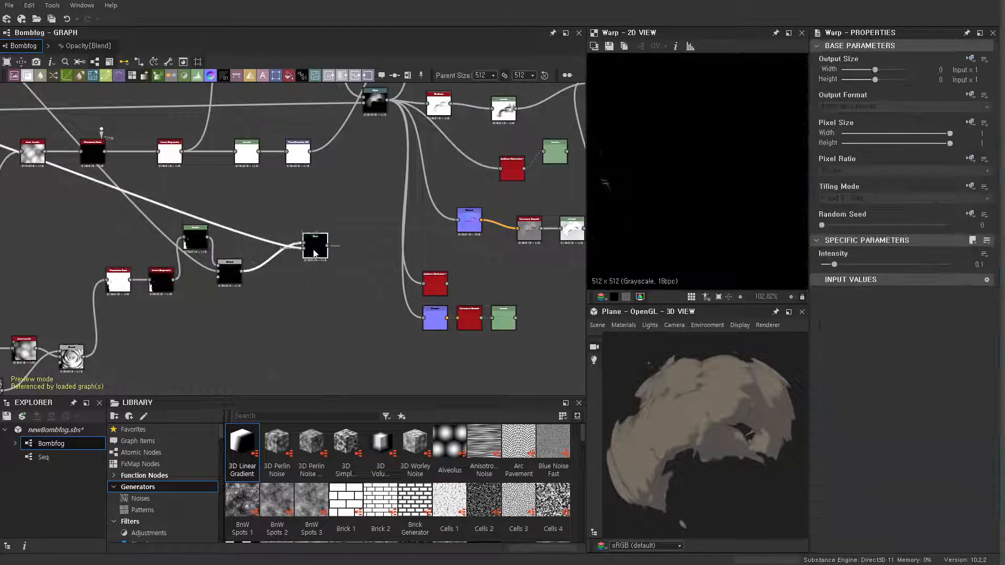
{"action": "left_click", "coordinate": [344, 294]}
{"action": "scroll", "coordinate": [869, 376], "scroll_direction": "down", "scroll_amount": 3}
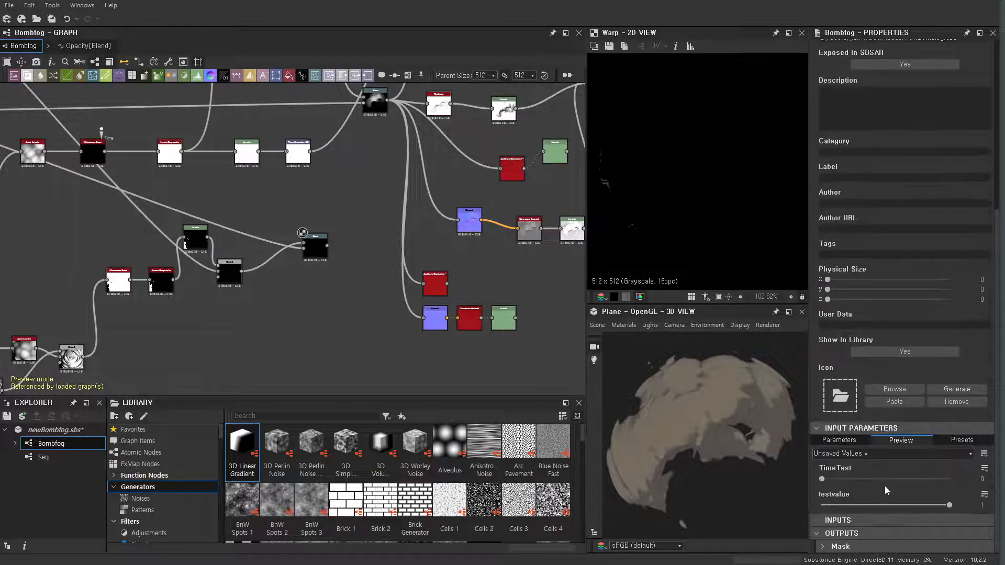
{"action": "mouse_move", "coordinate": [833, 506]}
{"action": "left_mouse_down"}
{"action": "mouse_move", "coordinate": [913, 507]}
{"action": "mouse_move", "coordinate": [850, 506]}
{"action": "left_mouse_up"}
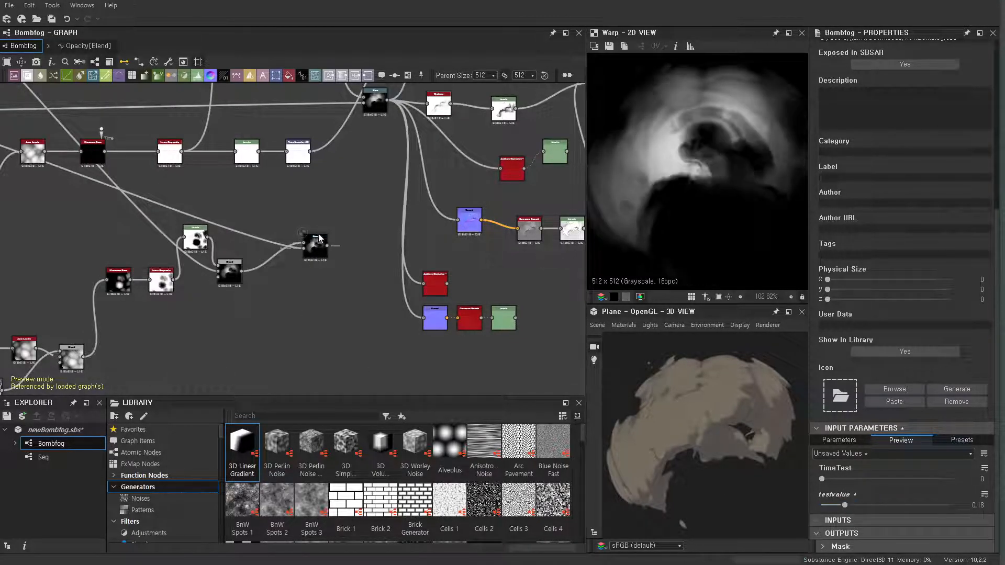
Move the lower Warp node closer to the Blend node that feeds it.
{"action": "middle_click_drag", "start_coordinate": [318, 239], "coordinate": [317, 306]}
{"action": "scroll", "coordinate": [314, 314], "scroll_direction": "down", "scroll_amount": 4}
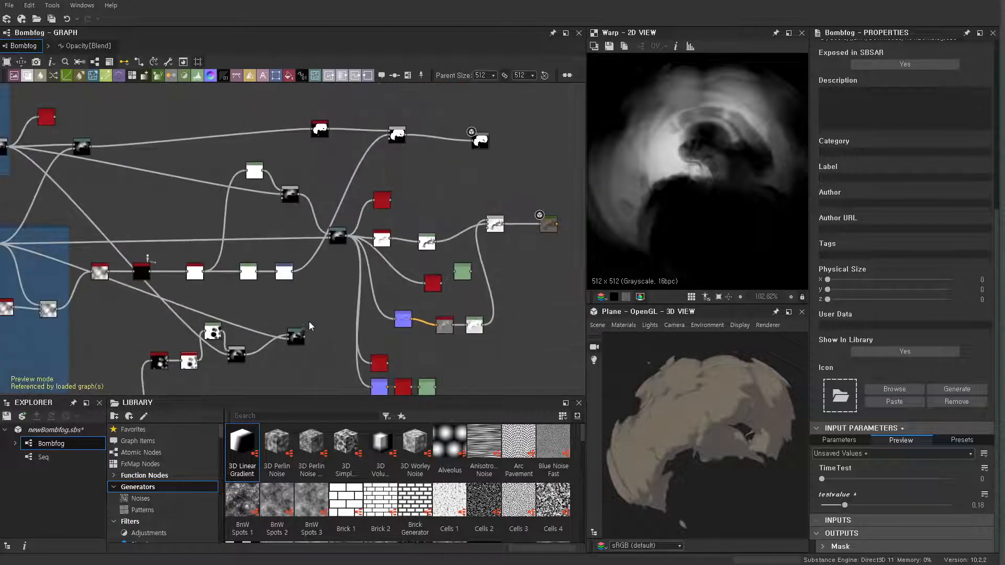
{"action": "scroll", "coordinate": [309, 326], "scroll_direction": "up", "scroll_amount": 1}
{"action": "left_click", "coordinate": [294, 353]}
{"action": "left_click_drag", "start_coordinate": [292, 349], "coordinate": [275, 343]}
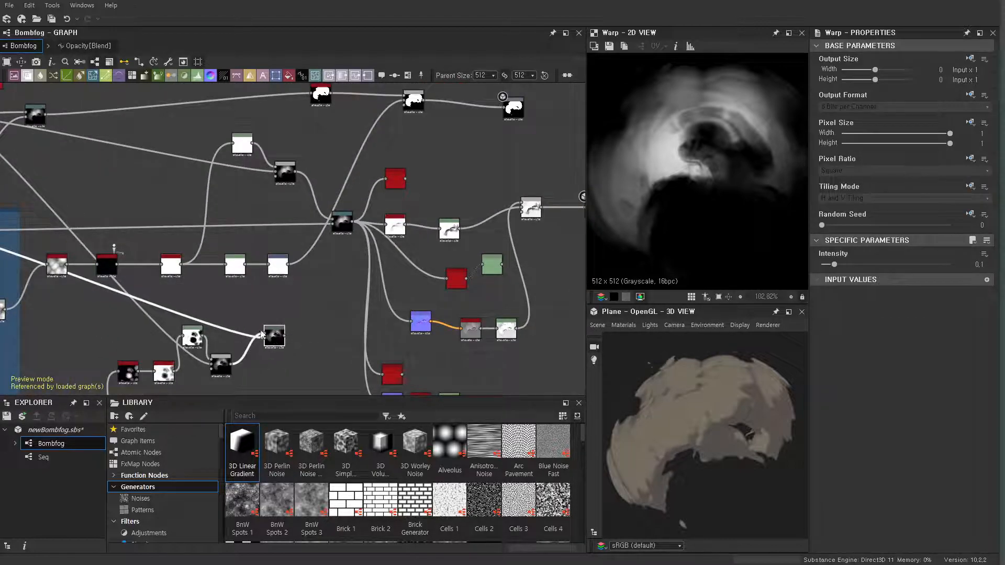
{"action": "scroll", "coordinate": [275, 343], "scroll_direction": "down", "scroll_amount": 3}
{"action": "middle_click_drag", "start_coordinate": [275, 343], "coordinate": [470, 292]}
{"action": "scroll", "coordinate": [463, 292], "scroll_direction": "up", "scroll_amount": 3}
Tidy the lower chain by placing the Levels node beside Invert Grayscale and realigning the neighbouring Blend and Warp nodes.
{"action": "left_click_drag", "start_coordinate": [302, 361], "coordinate": [362, 349]}
{"action": "left_click_drag", "start_coordinate": [402, 293], "coordinate": [396, 355]}
{"action": "left_click_drag", "start_coordinate": [481, 287], "coordinate": [488, 294]}
{"action": "left_click", "coordinate": [510, 324]}
{"action": "scroll", "coordinate": [510, 324], "scroll_direction": "up", "scroll_amount": 3}
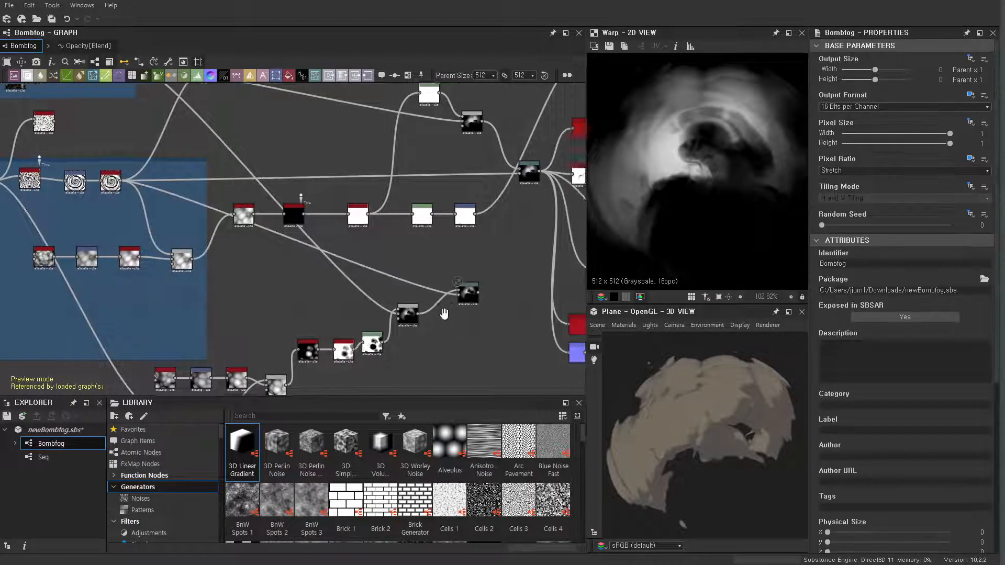
{"action": "left_click", "coordinate": [365, 291]}
{"action": "left_click_drag", "start_coordinate": [365, 291], "coordinate": [353, 291]}
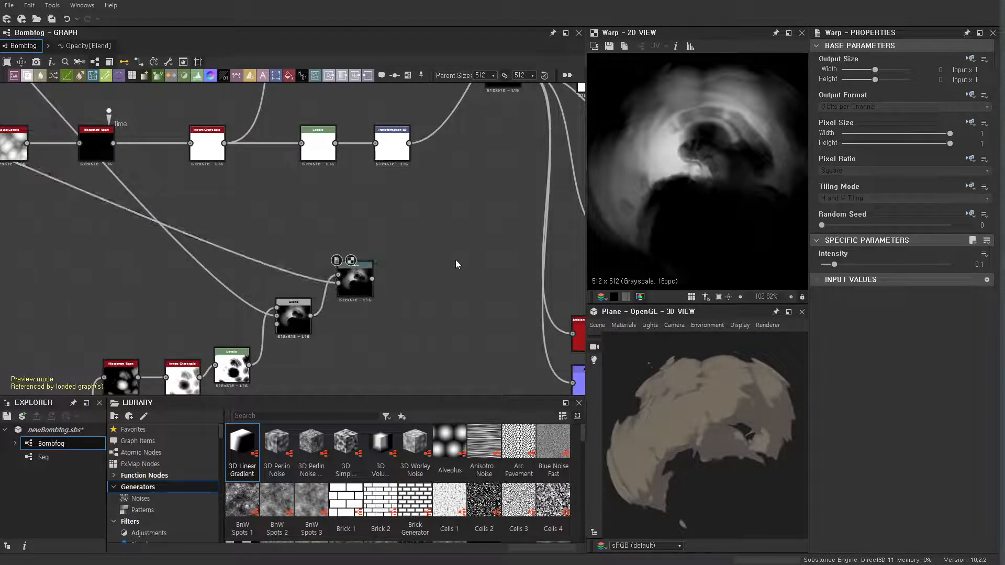
Add a Histogram Scan node after the lower Warp node and feed it with the Warp output.
{"action": "key", "text": "space"}
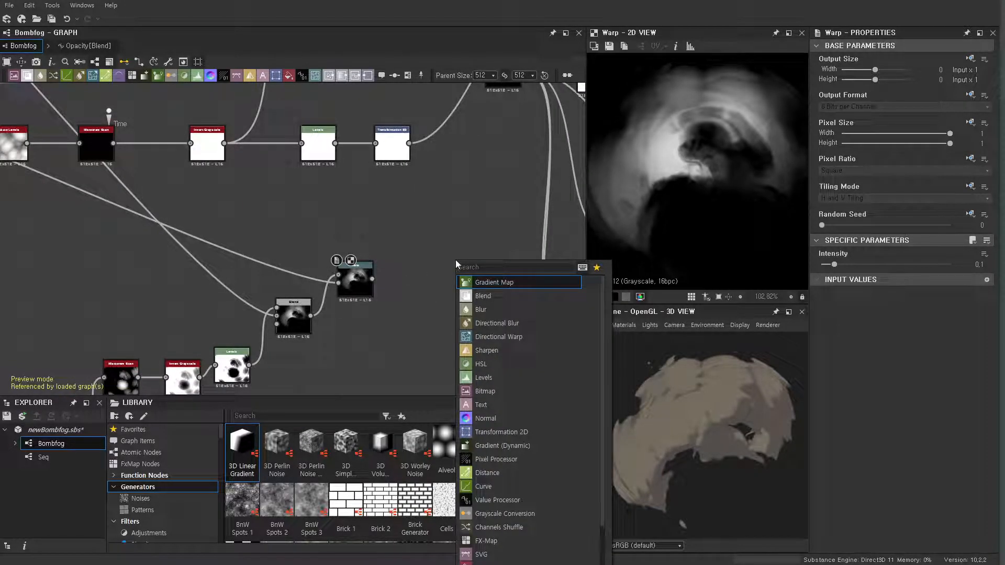
{"action": "type", "text": "hi"}
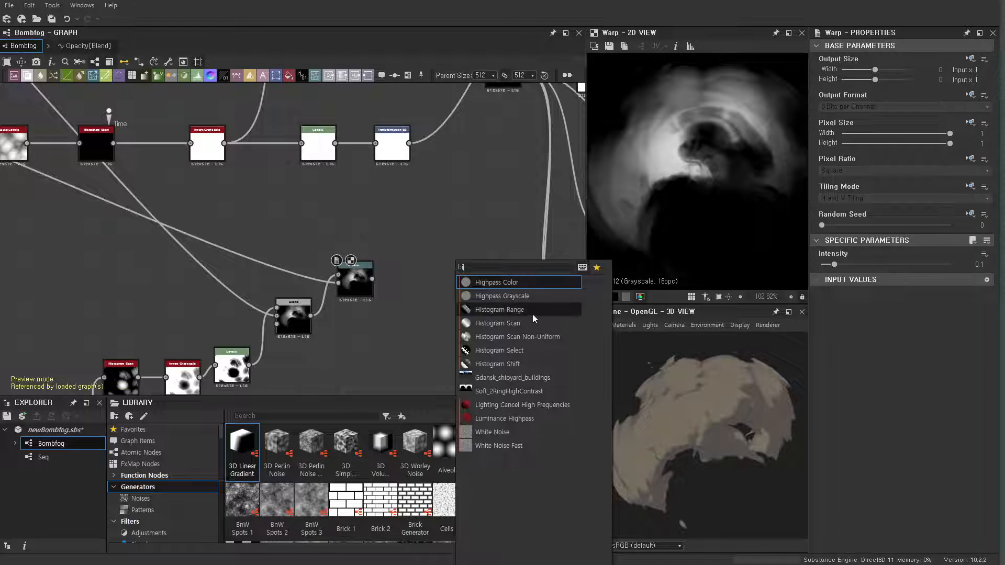
{"action": "left_click", "coordinate": [517, 322]}
{"action": "left_click_drag", "start_coordinate": [385, 281], "coordinate": [456, 259]}
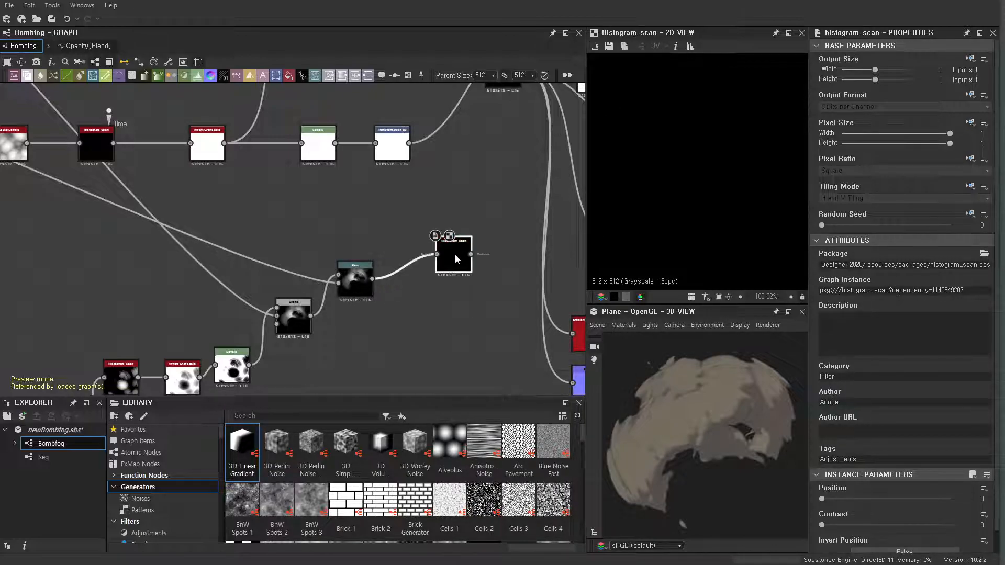
Set the new Histogram Scan node's Contrast to 0.91 and Position to 0.89.
{"action": "scroll", "coordinate": [871, 388], "scroll_direction": "down", "scroll_amount": 1}
{"action": "left_click", "coordinate": [939, 503]}
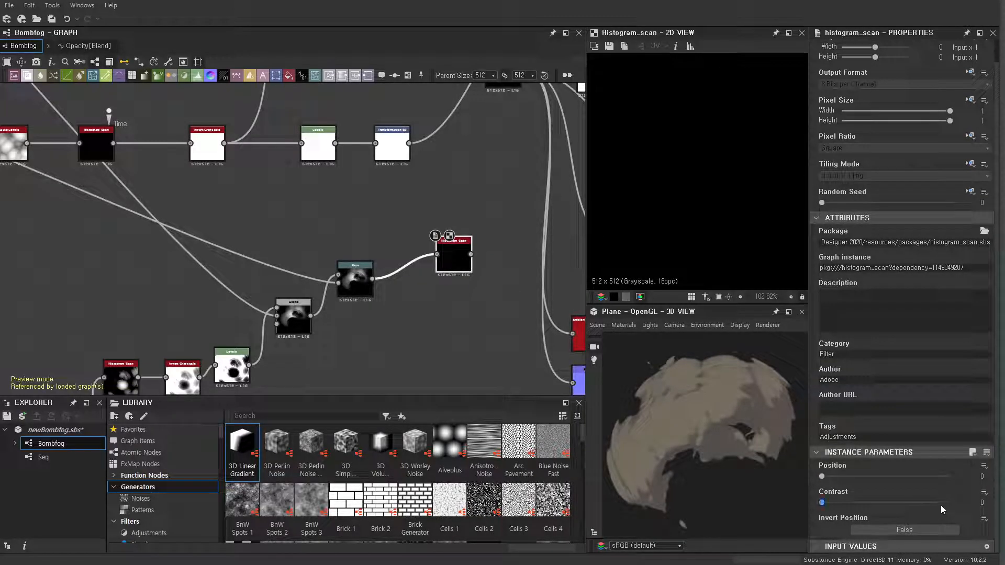
{"action": "left_click", "coordinate": [925, 477]}
{"action": "mouse_move", "coordinate": [925, 479]}
{"action": "left_mouse_down"}
{"action": "mouse_move", "coordinate": [951, 478]}
{"action": "mouse_move", "coordinate": [934, 478]}
{"action": "left_mouse_up"}
{"action": "scroll", "coordinate": [736, 222], "scroll_direction": "down", "scroll_amount": 3}
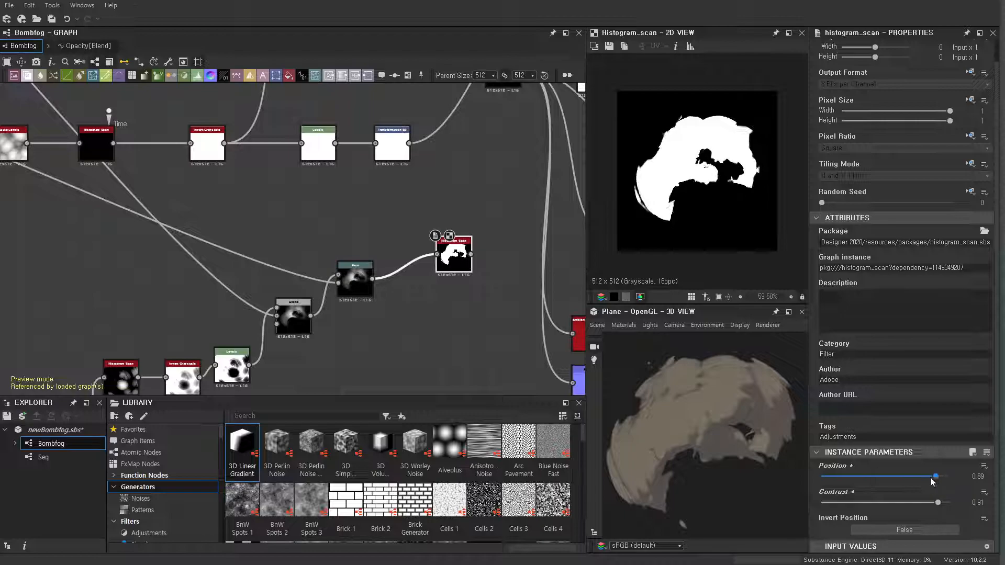
Scrub the graph's testvalue preview to check the new Histogram Scan mask and leave it at 0.
{"action": "left_click", "coordinate": [419, 306]}
{"action": "scroll", "coordinate": [892, 486], "scroll_direction": "down", "scroll_amount": 2}
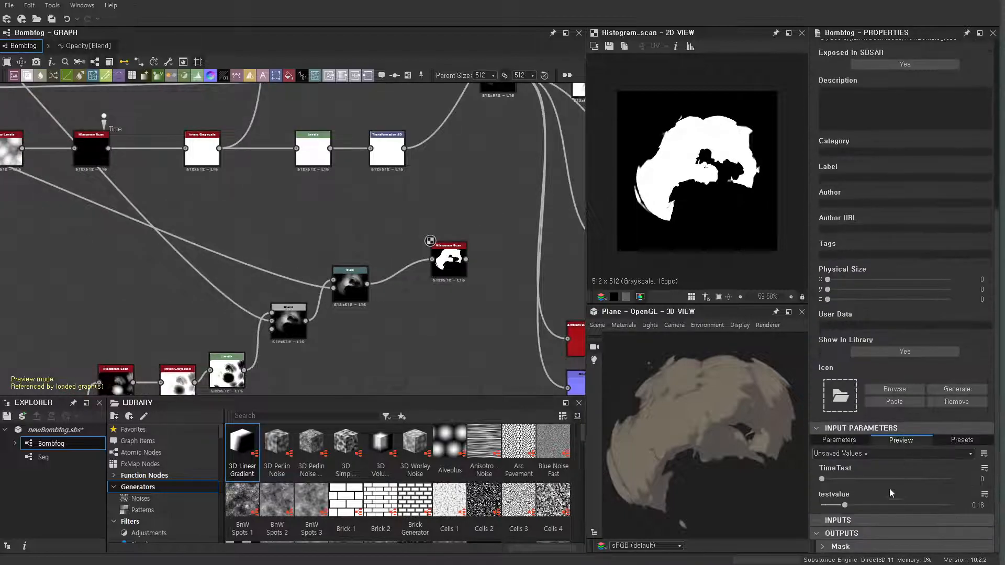
{"action": "left_click_drag", "start_coordinate": [846, 506], "coordinate": [796, 518]}
{"action": "scroll", "coordinate": [344, 279], "scroll_direction": "down", "scroll_amount": 5}
{"action": "scroll", "coordinate": [353, 340], "scroll_direction": "up", "scroll_amount": 4}
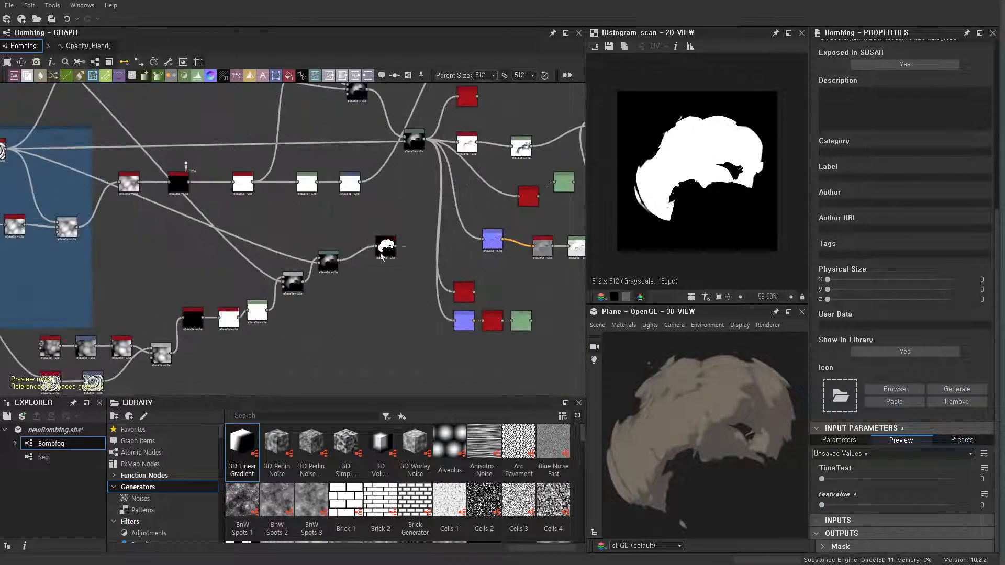
Preview the Gradient Map node's output and open the Seq graph to examine its frame sequence nodes.
{"action": "double_click", "coordinate": [418, 247]}
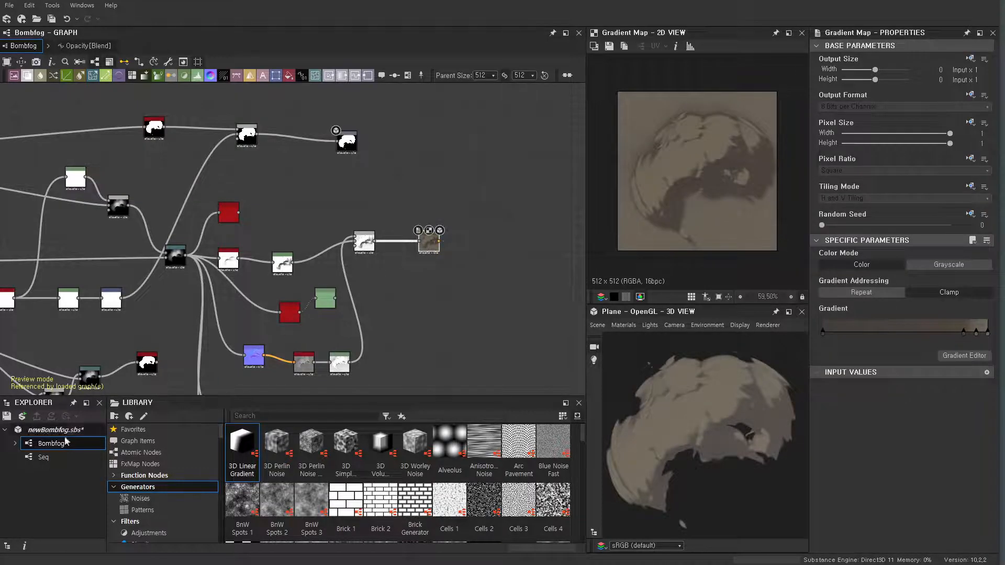
{"action": "left_click", "coordinate": [55, 457]}
{"action": "double_click", "coordinate": [54, 457]}
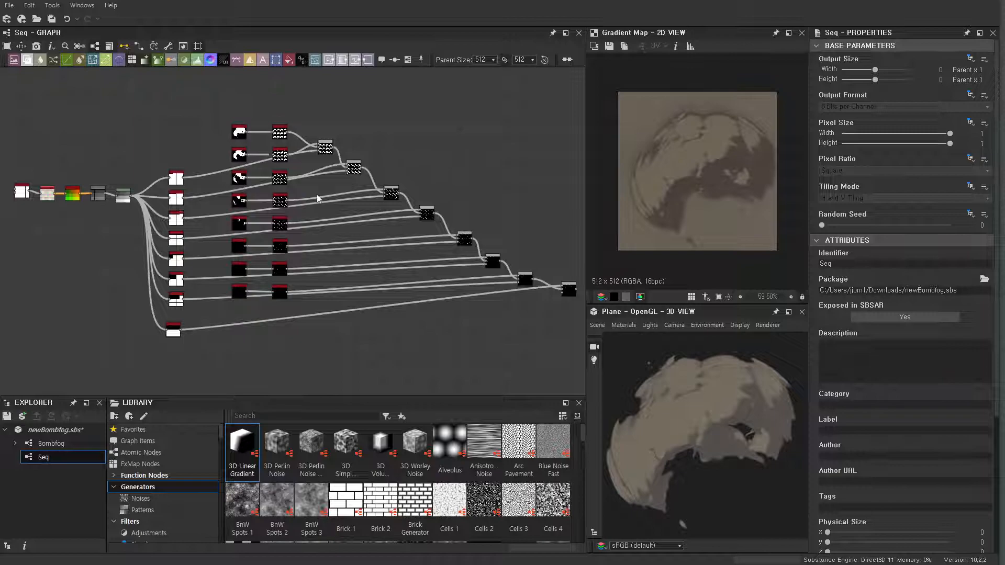
{"action": "scroll", "coordinate": [259, 184], "scroll_direction": "up", "scroll_amount": 3}
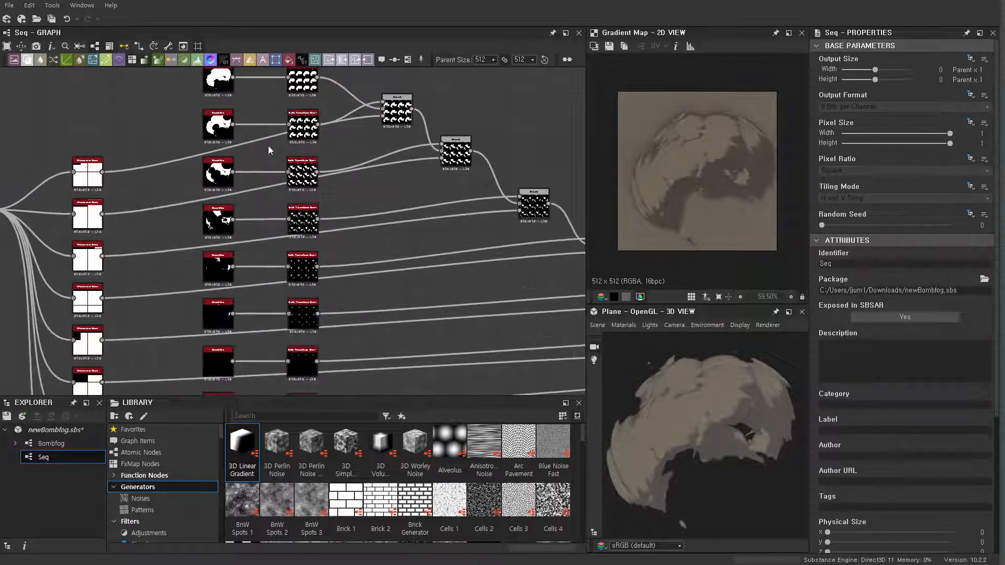
Preview the topmost Safe Transform Grayscale node in the Seq graph and examine how the whole frame chain is wired.
{"action": "double_click", "coordinate": [299, 83]}
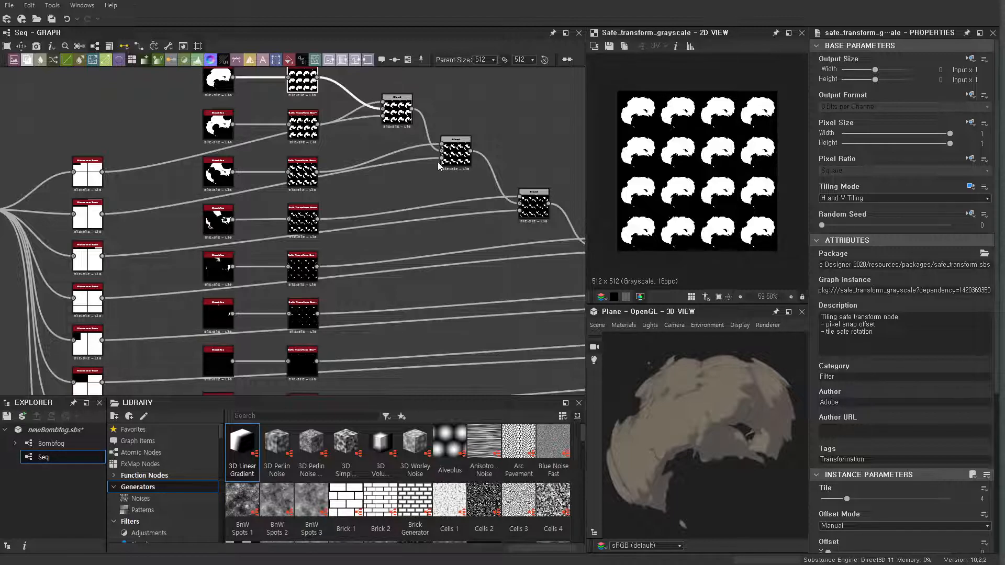
{"action": "scroll", "coordinate": [438, 166], "scroll_direction": "down", "scroll_amount": 5}
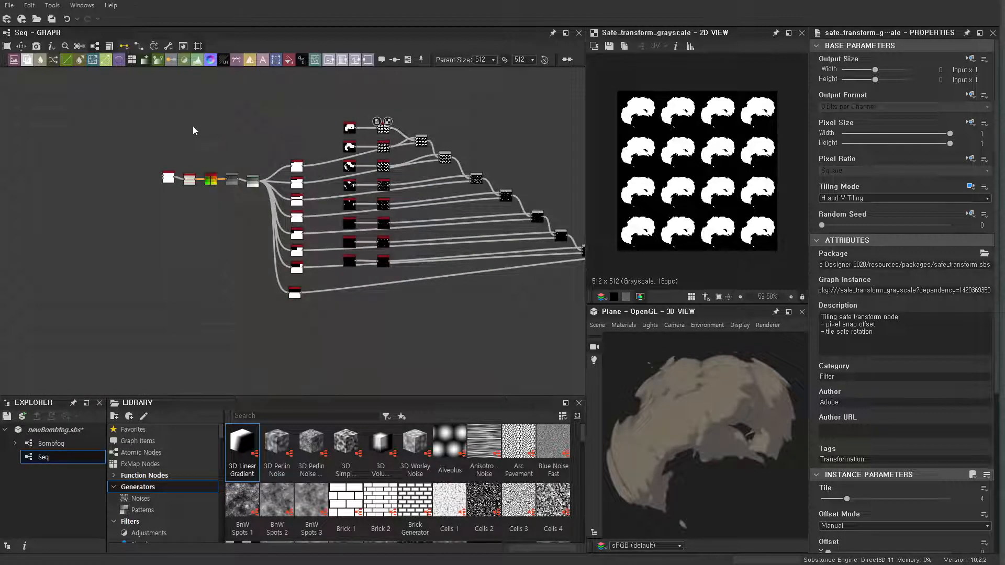
{"action": "scroll", "coordinate": [253, 125], "scroll_direction": "up", "scroll_amount": 2}
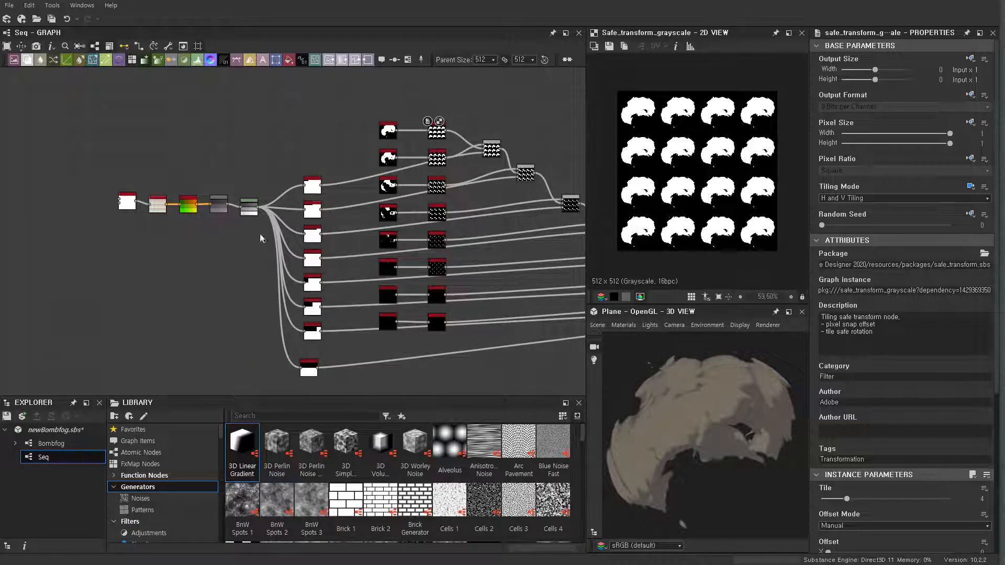
{"action": "middle_click_drag", "start_coordinate": [471, 254], "coordinate": [380, 267]}
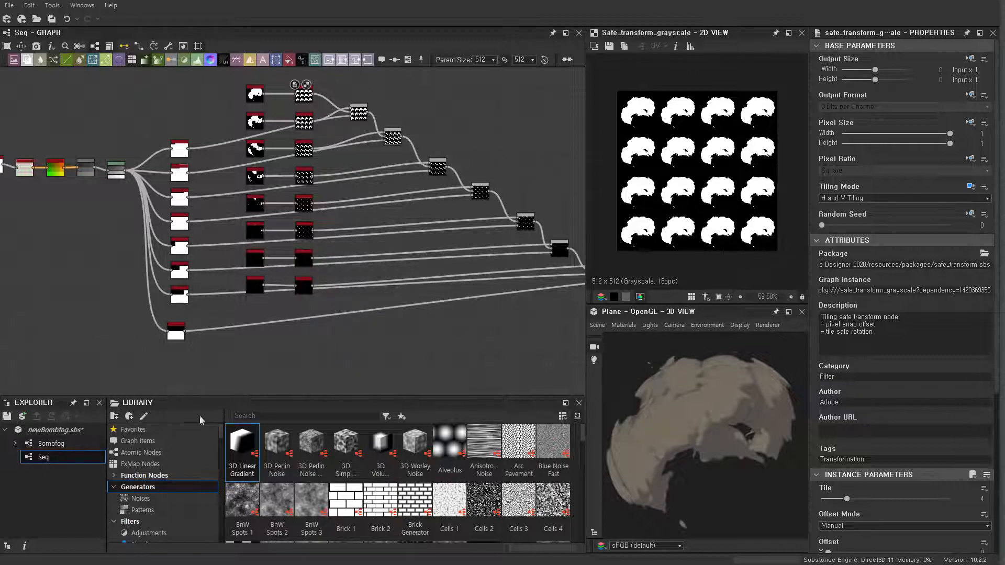
{"action": "scroll", "coordinate": [441, 315], "scroll_direction": "down", "scroll_amount": 1}
{"action": "scroll", "coordinate": [441, 315], "scroll_direction": "down", "scroll_amount": 1}
Open the Bombfog graph and inspect the properties of its Mask output node.
{"action": "left_click", "coordinate": [57, 444]}
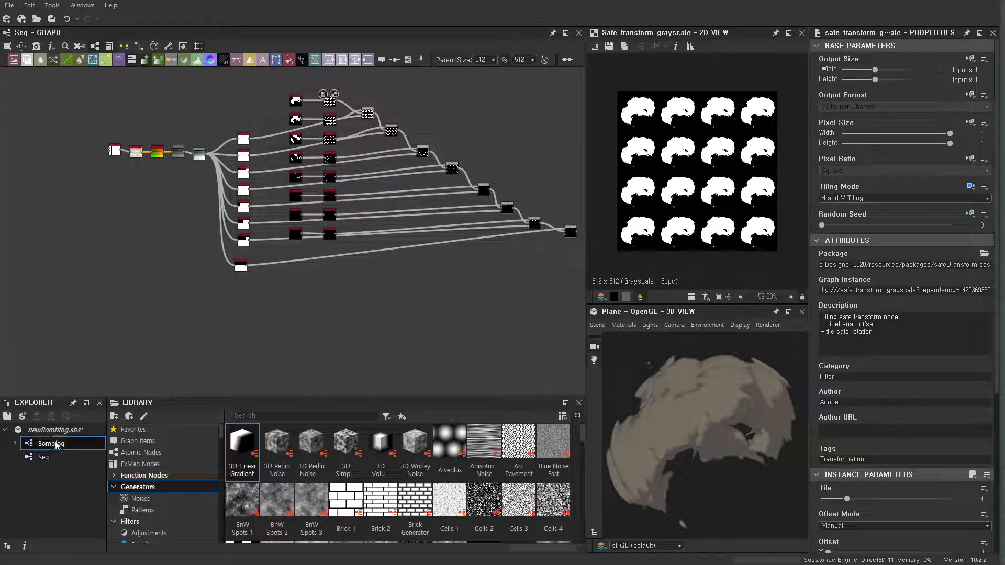
{"action": "scroll", "coordinate": [442, 180], "scroll_direction": "up", "scroll_amount": 4}
{"action": "middle_click_drag", "start_coordinate": [492, 215], "coordinate": [383, 250]}
{"action": "scroll", "coordinate": [431, 242], "scroll_direction": "up", "scroll_amount": 4}
{"action": "scroll", "coordinate": [451, 261], "scroll_direction": "down", "scroll_amount": 3}
{"action": "middle_click_drag", "start_coordinate": [451, 261], "coordinate": [446, 194]}
{"action": "scroll", "coordinate": [446, 194], "scroll_direction": "up", "scroll_amount": 2}
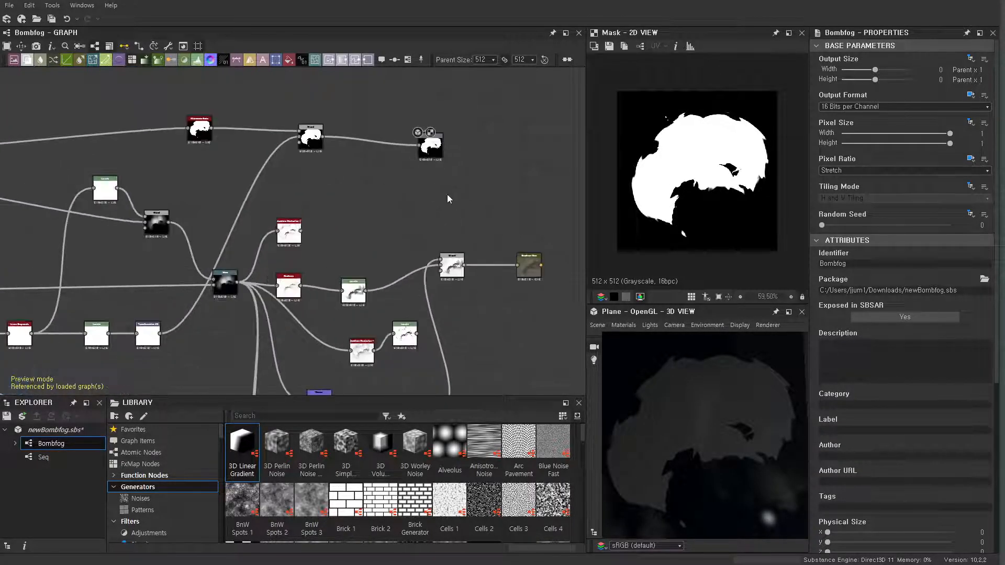
{"action": "left_click", "coordinate": [431, 148]}
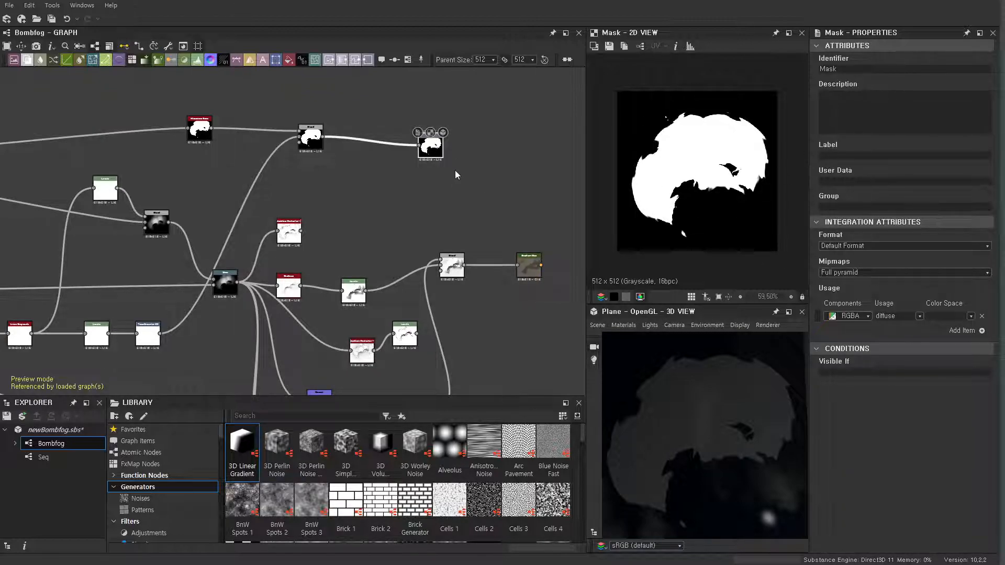
Add a second Output node below the Mask output and feed it with the Blend node that drives Mask.
{"action": "key", "text": "space"}
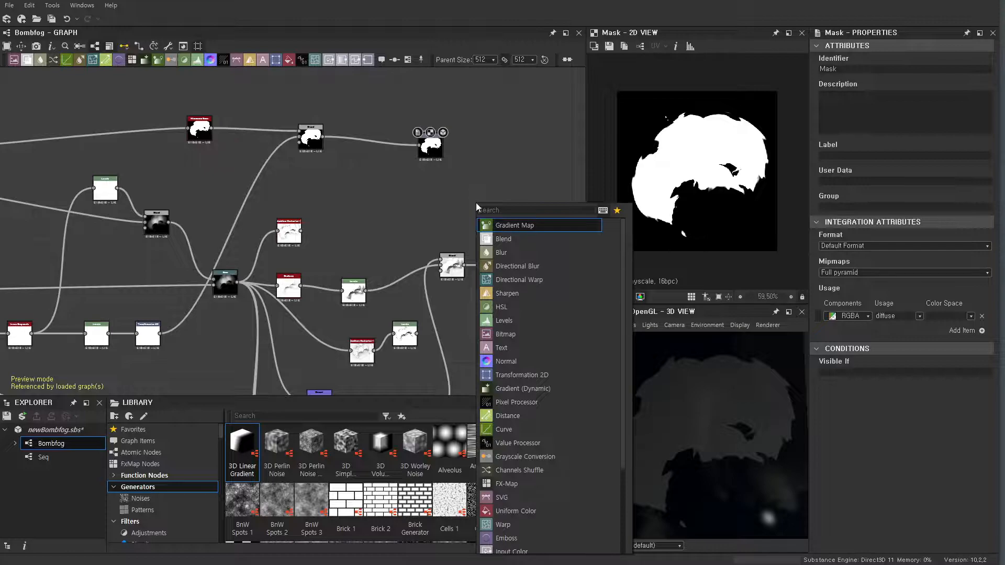
{"action": "left_click", "coordinate": [508, 225]}
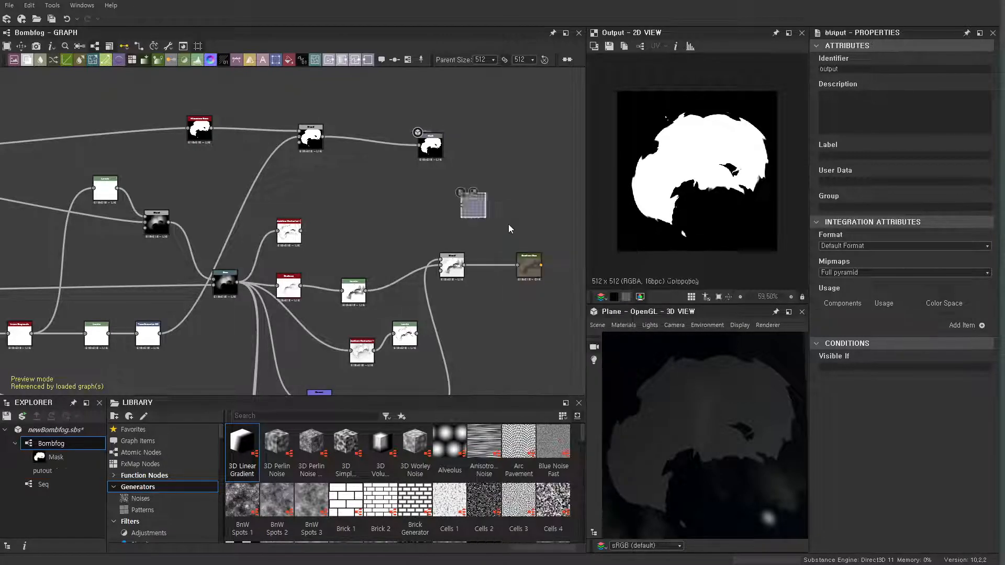
{"action": "left_click_drag", "start_coordinate": [478, 208], "coordinate": [504, 200]}
{"action": "scroll", "coordinate": [516, 170], "scroll_direction": "up", "scroll_amount": 1}
{"action": "scroll", "coordinate": [516, 170], "scroll_direction": "up", "scroll_amount": 4}
{"action": "scroll", "coordinate": [432, 270], "scroll_direction": "down", "scroll_amount": 3}
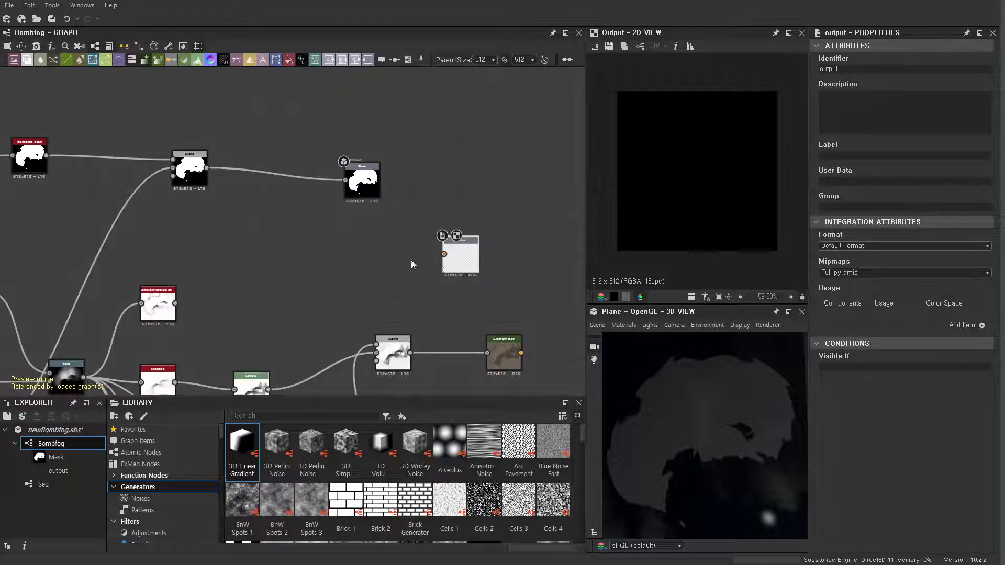
{"action": "scroll", "coordinate": [464, 285], "scroll_direction": "up", "scroll_amount": 1}
{"action": "left_click_drag", "start_coordinate": [470, 238], "coordinate": [470, 257]}
{"action": "scroll", "coordinate": [460, 284], "scroll_direction": "down", "scroll_amount": 2}
{"action": "middle_click_drag", "start_coordinate": [459, 285], "coordinate": [433, 219]}
{"action": "left_click_drag", "start_coordinate": [433, 210], "coordinate": [544, 259]}
{"action": "left_click_drag", "start_coordinate": [491, 287], "coordinate": [442, 175]}
{"action": "left_click_drag", "start_coordinate": [177, 103], "coordinate": [441, 173]}
{"action": "left_click", "coordinate": [489, 212]}
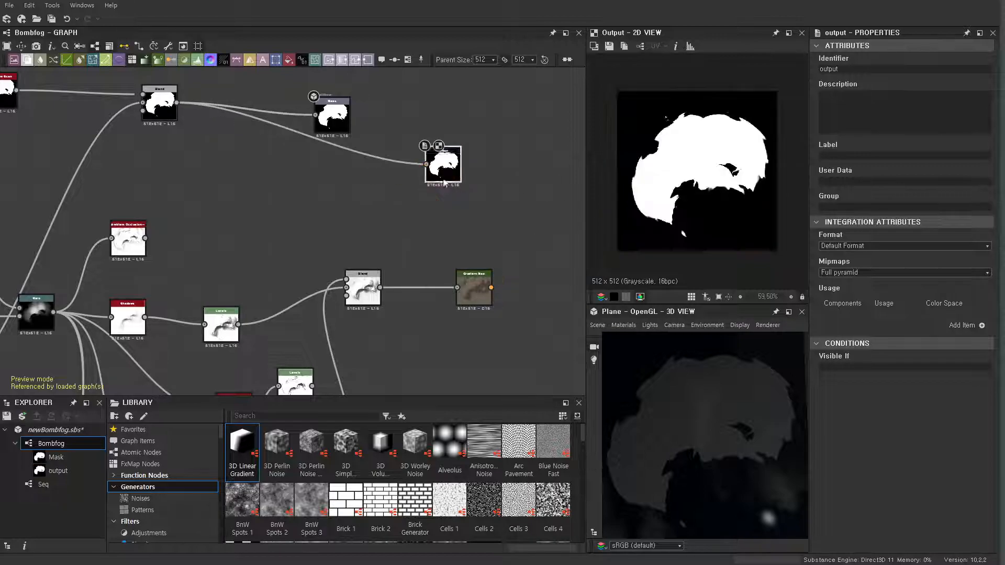
Preview the Mask output and delete the extra output node.
{"action": "scroll", "coordinate": [354, 115], "scroll_direction": "up", "scroll_amount": 3}
{"action": "double_click", "coordinate": [313, 118]}
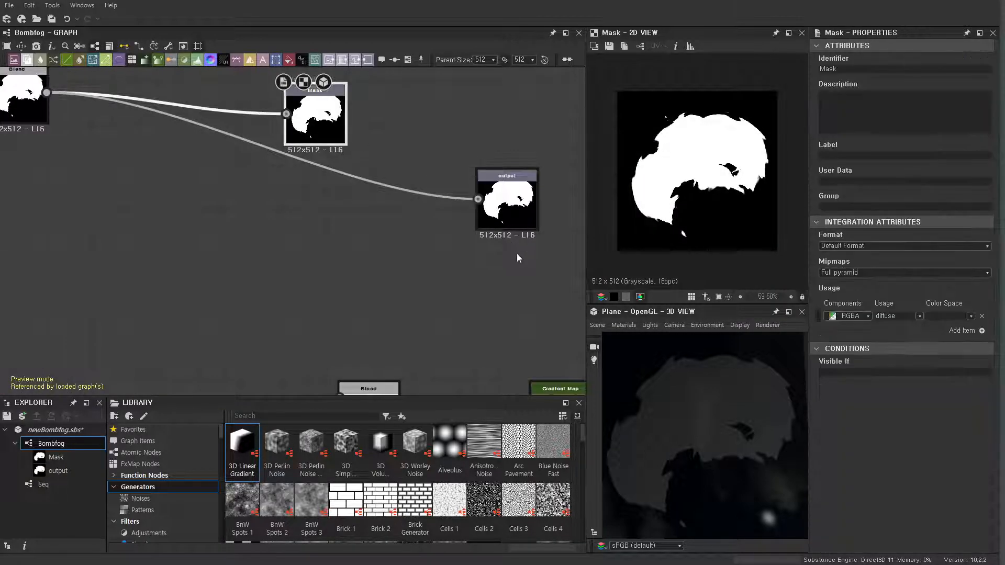
{"action": "left_click", "coordinate": [492, 181]}
{"action": "key", "text": "Delete"}
Create a new empty Substance graph named test2 in the newBombfog.sbs package.
{"action": "left_click", "coordinate": [57, 430]}
{"action": "right_click", "coordinate": [59, 432]}
{"action": "mouse_move", "coordinate": [114, 445]}
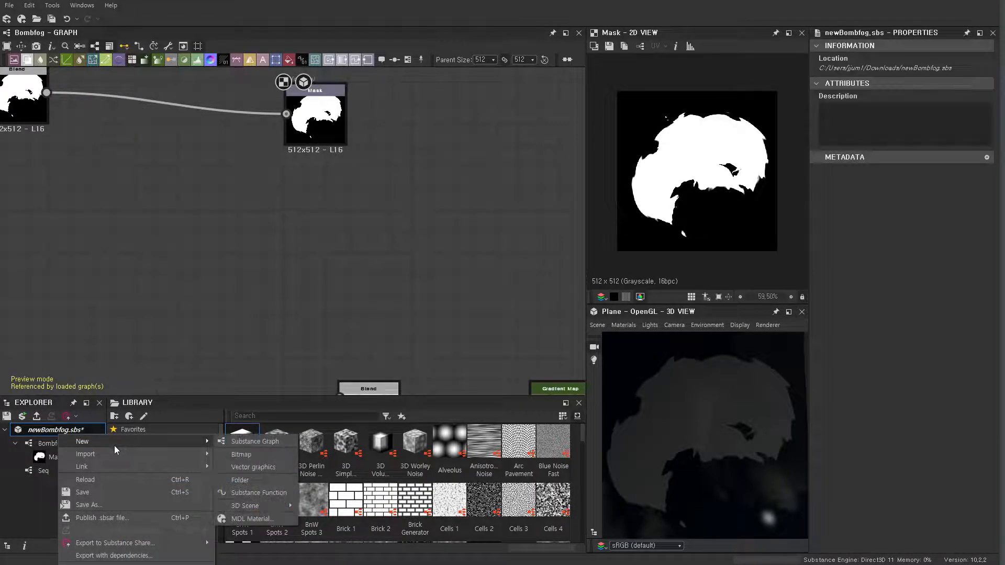
{"action": "left_click", "coordinate": [255, 441]}
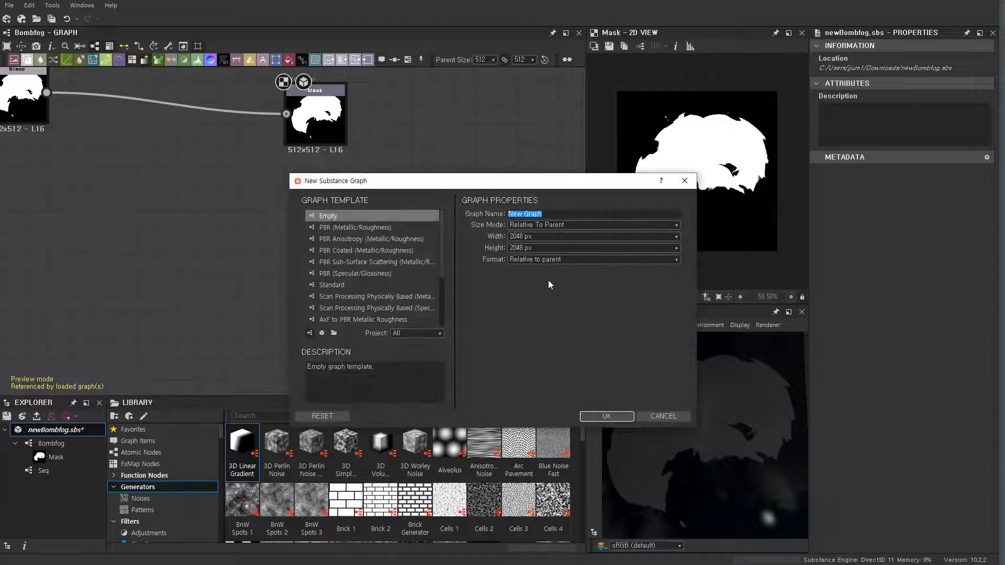
{"action": "type", "text": "test2"}
{"action": "key", "text": "Return"}
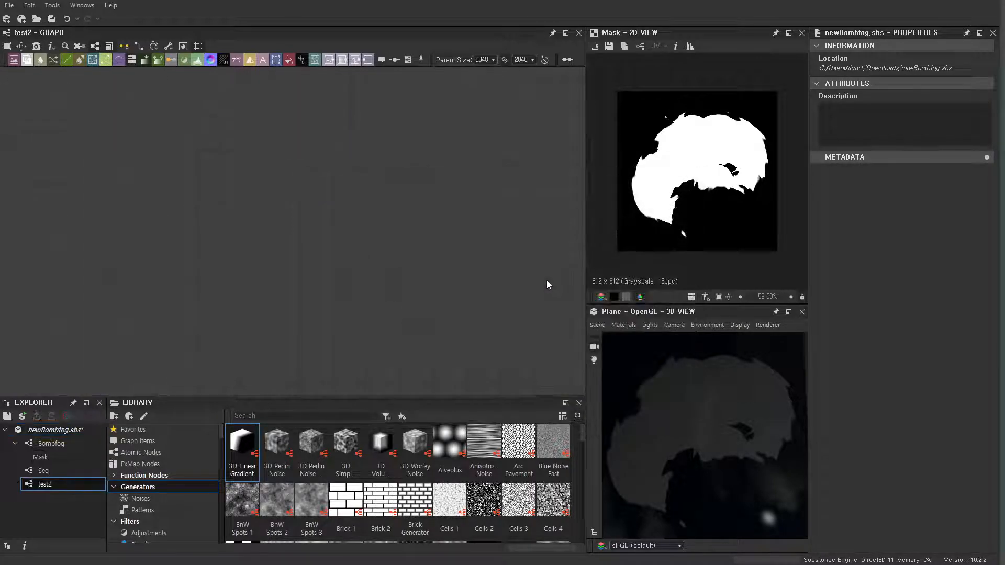
Place an instance of the Bombfog graph in test2 and set its TimeTest to 0.
{"action": "left_click", "coordinate": [73, 487]}
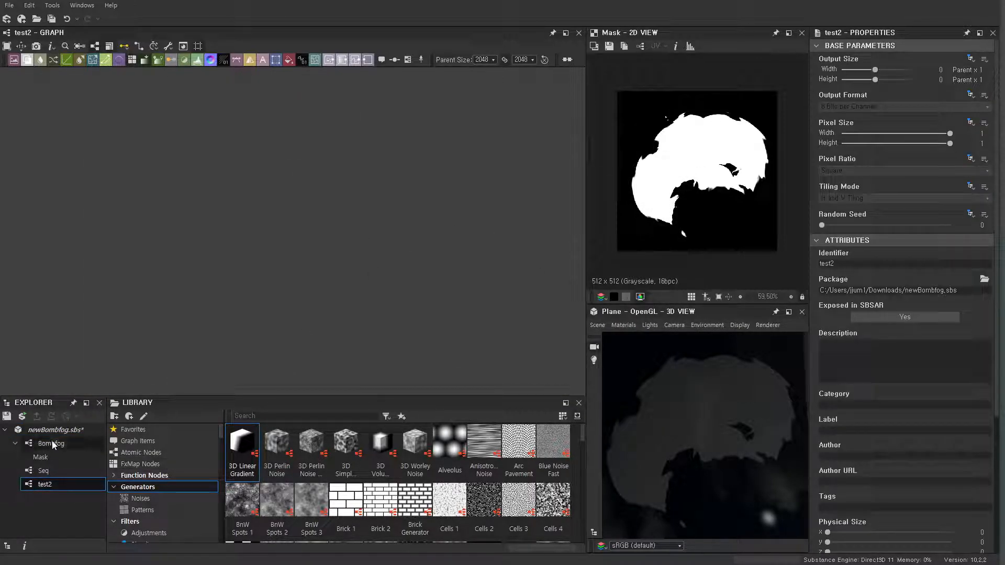
{"action": "left_click", "coordinate": [37, 446]}
{"action": "left_click_drag", "start_coordinate": [36, 453], "coordinate": [184, 175]}
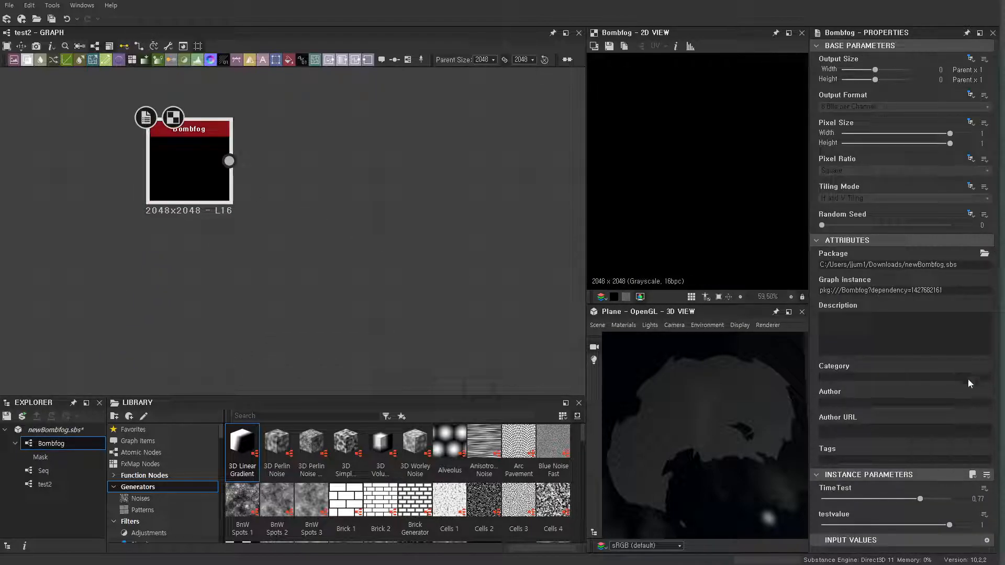
{"action": "left_click_drag", "start_coordinate": [926, 501], "coordinate": [820, 503]}
{"action": "scroll", "coordinate": [707, 197], "scroll_direction": "down", "scroll_amount": 7}
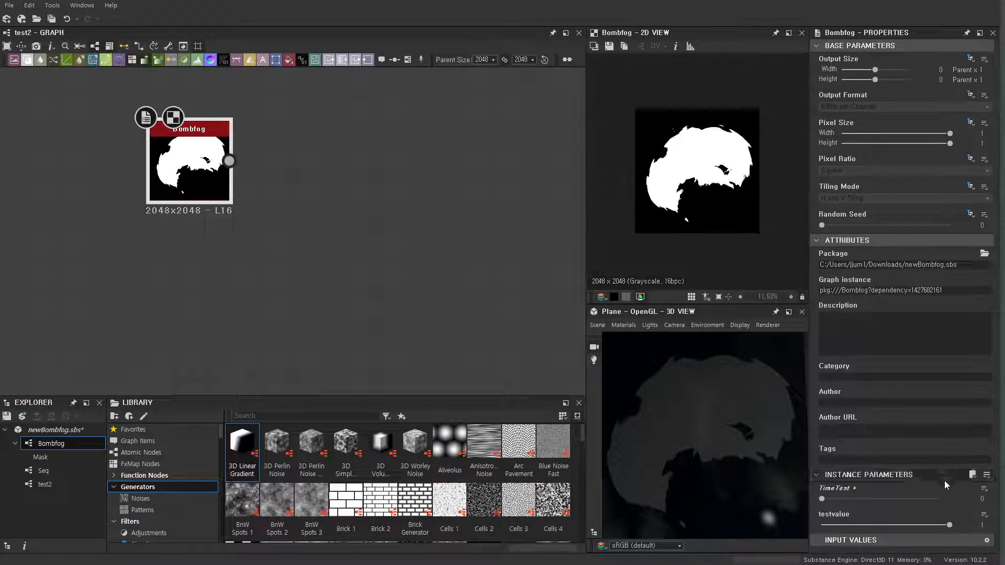
{"action": "mouse_move", "coordinate": [951, 526]}
{"action": "left_mouse_down"}
{"action": "mouse_move", "coordinate": [869, 525]}
{"action": "mouse_move", "coordinate": [951, 525]}
{"action": "left_mouse_up"}
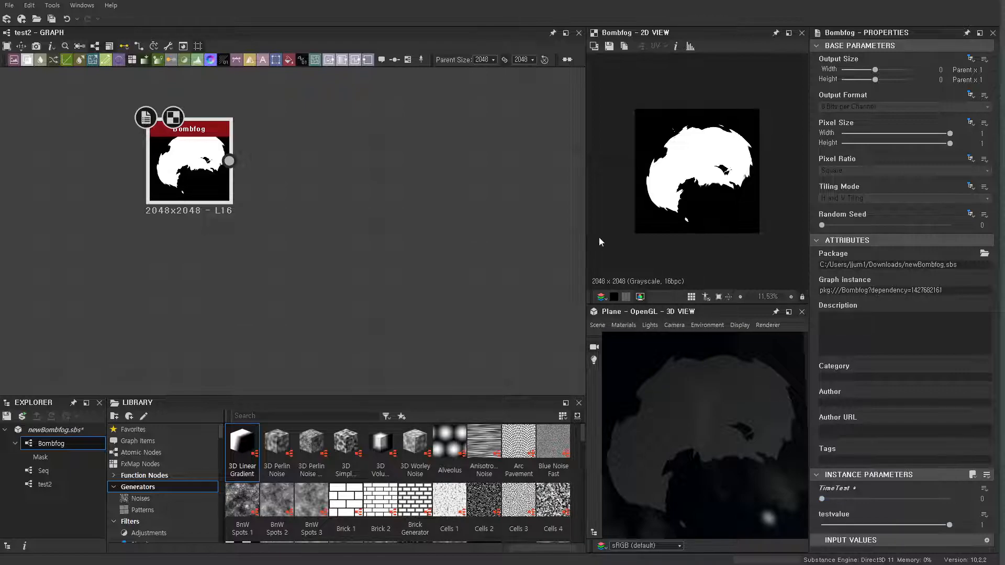
Duplicate the Bombfog instance twice in test2, setting the copies' TimeTest to 0.19 and 0.42.
{"action": "left_click", "coordinate": [452, 204]}
{"action": "left_click", "coordinate": [186, 170]}
{"action": "mouse_move", "coordinate": [823, 499]}
{"action": "left_mouse_down"}
{"action": "mouse_move", "coordinate": [941, 504]}
{"action": "mouse_move", "coordinate": [804, 505]}
{"action": "left_mouse_up"}
{"action": "key", "text": "ctrl+c"}
{"action": "key", "text": "ctrl+v"}
{"action": "left_click_drag", "start_coordinate": [822, 500], "coordinate": [846, 499]}
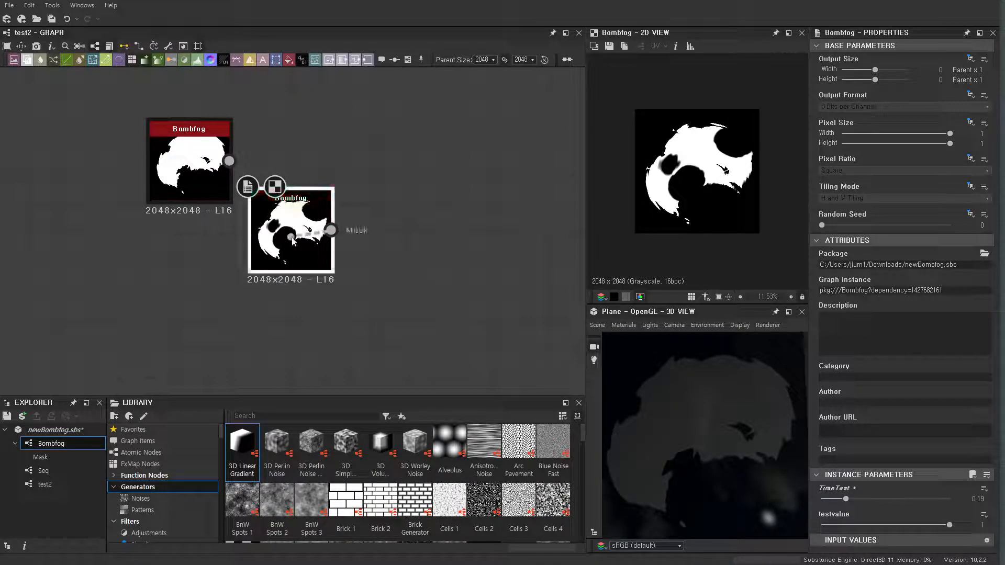
{"action": "key", "text": "ctrl+v"}
{"action": "left_click_drag", "start_coordinate": [287, 239], "coordinate": [416, 257]}
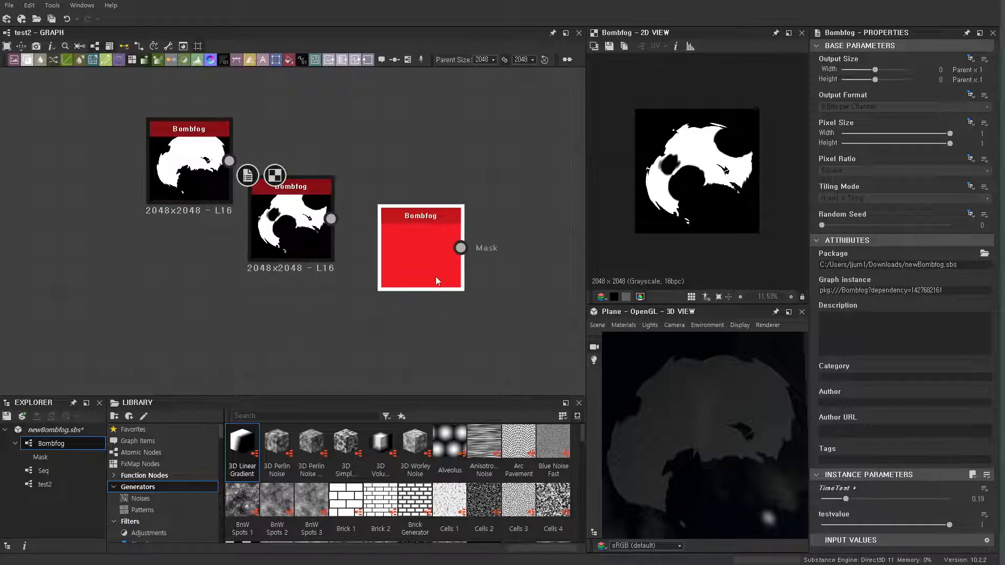
{"action": "left_click_drag", "start_coordinate": [846, 499], "coordinate": [875, 499]}
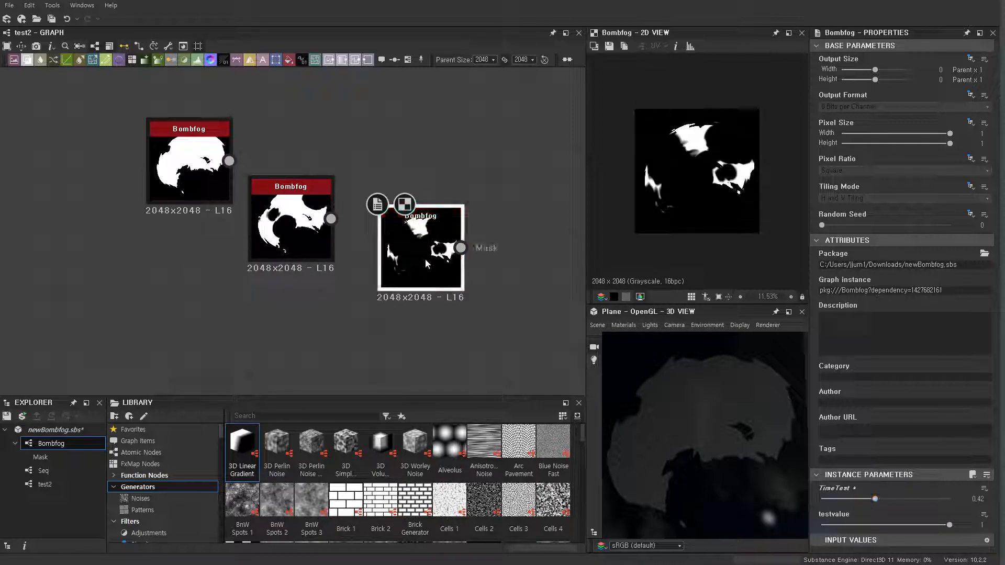
Add two more Bombfog copies to the row in test2 with TimeTest set to 0.61 and 0.83.
{"action": "scroll", "coordinate": [507, 327], "scroll_direction": "down", "scroll_amount": 1}
{"action": "scroll", "coordinate": [506, 327], "scroll_direction": "down", "scroll_amount": 1}
{"action": "middle_click_drag", "start_coordinate": [506, 326], "coordinate": [345, 242]}
{"action": "key", "text": "ctrl+v"}
{"action": "left_click_drag", "start_coordinate": [289, 231], "coordinate": [362, 218]}
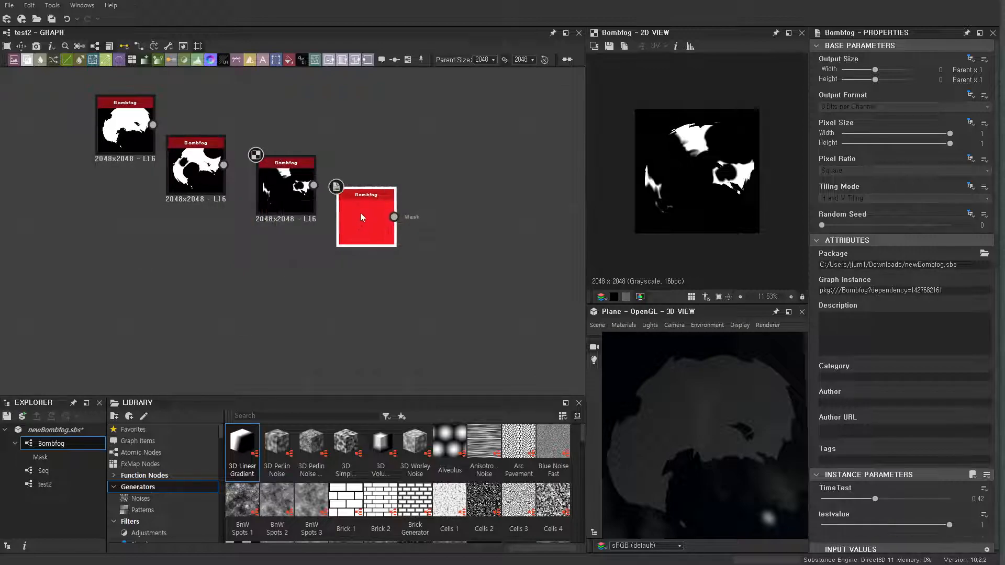
{"action": "left_click_drag", "start_coordinate": [876, 500], "coordinate": [900, 501]}
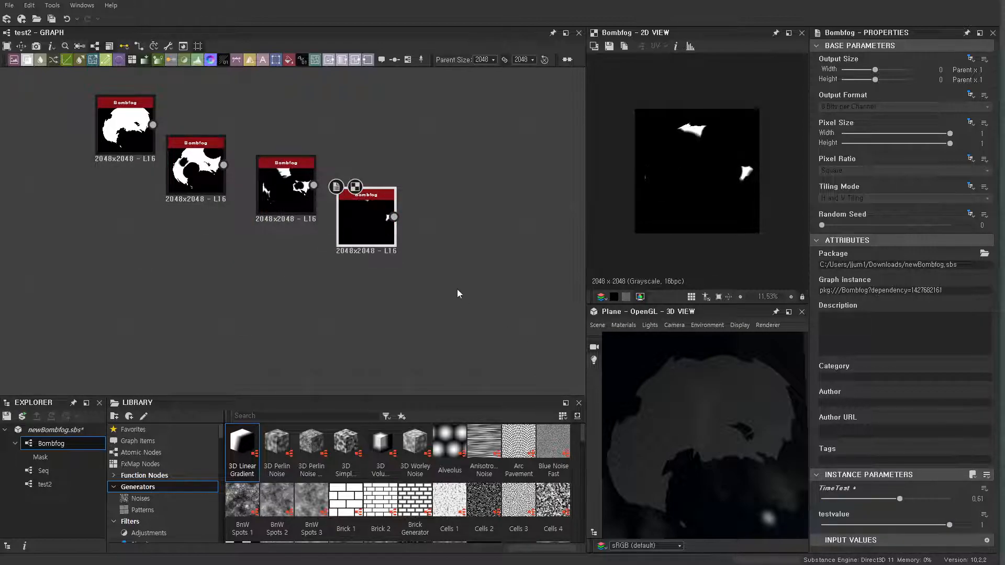
{"action": "key", "text": "ctrl+v"}
{"action": "left_click_drag", "start_coordinate": [294, 239], "coordinate": [450, 247]}
{"action": "double_click", "coordinate": [450, 247]}
{"action": "left_click_drag", "start_coordinate": [900, 499], "coordinate": [924, 500]}
Preview the Bombfog instances in test2 one after another to compare their dissolve stages.
{"action": "left_click", "coordinate": [246, 253]}
{"action": "double_click", "coordinate": [107, 104]}
{"action": "left_click", "coordinate": [184, 172]}
{"action": "double_click", "coordinate": [185, 171]}
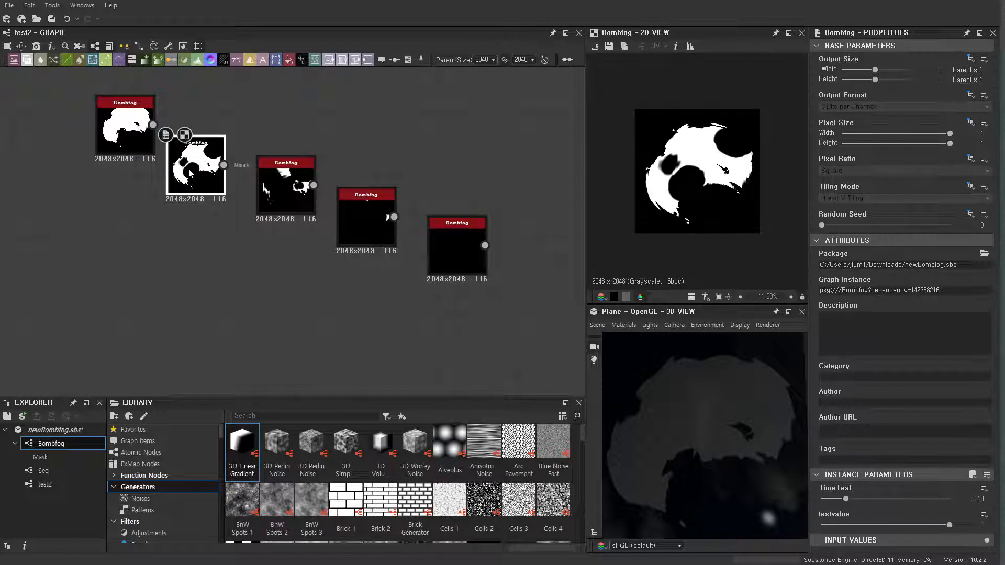
{"action": "left_click", "coordinate": [285, 189]}
{"action": "double_click", "coordinate": [285, 188]}
{"action": "double_click", "coordinate": [366, 220]}
{"action": "double_click", "coordinate": [445, 260]}
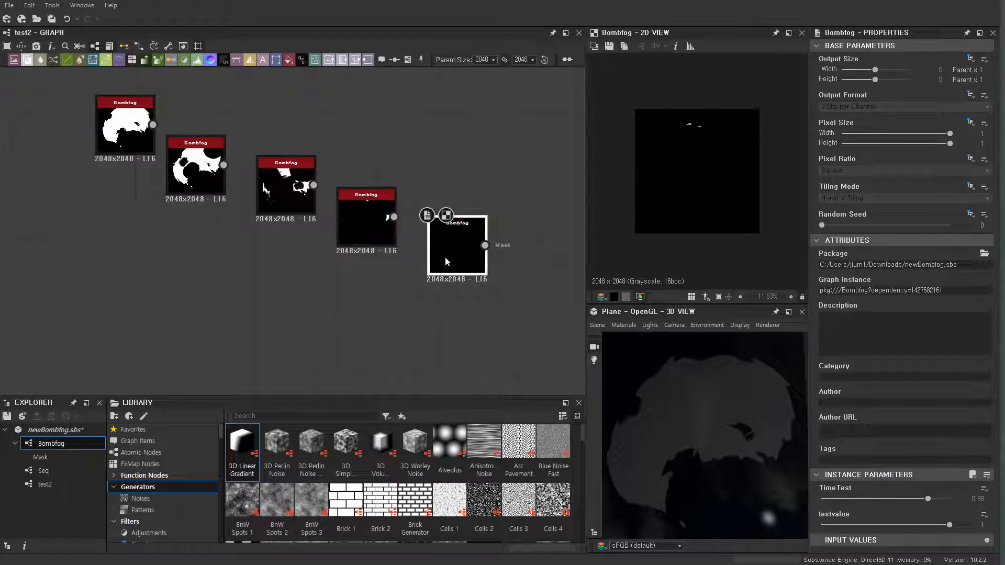
Delete all the Bombfog instances from the test2 graph.
{"action": "scroll", "coordinate": [244, 297], "scroll_direction": "down", "scroll_amount": 2}
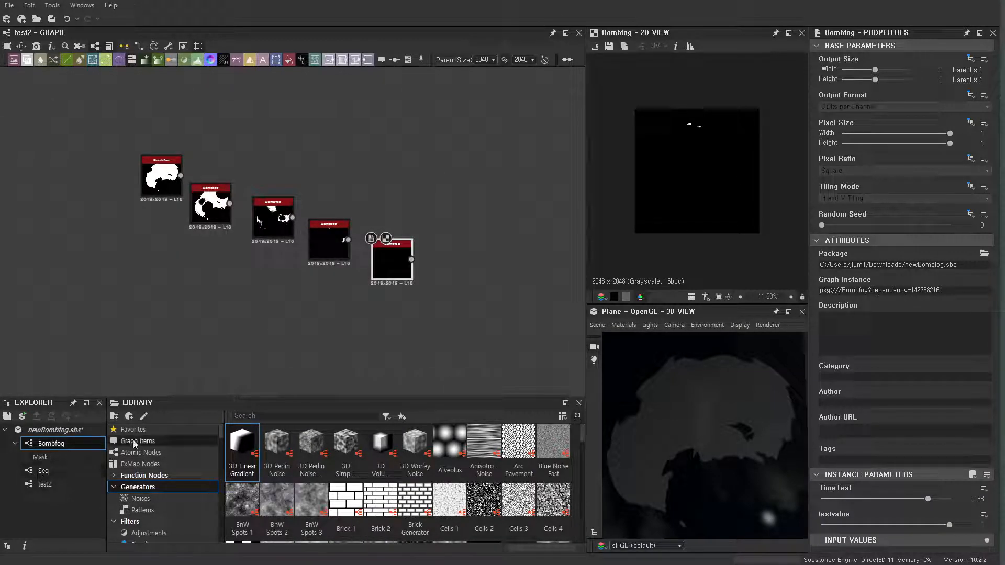
{"action": "left_click_drag", "start_coordinate": [132, 149], "coordinate": [503, 332]}
{"action": "key", "text": "Delete"}
Open the Seq graph and preview its first Histogram Scan node and first Safe Transform Grayscale node.
{"action": "double_click", "coordinate": [52, 476]}
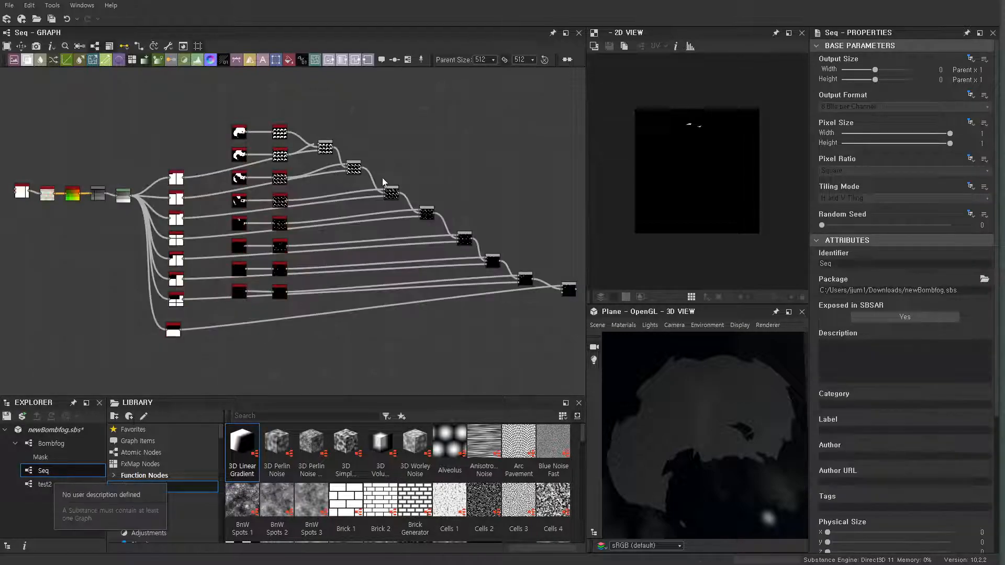
{"action": "scroll", "coordinate": [398, 230], "scroll_direction": "down", "scroll_amount": 3}
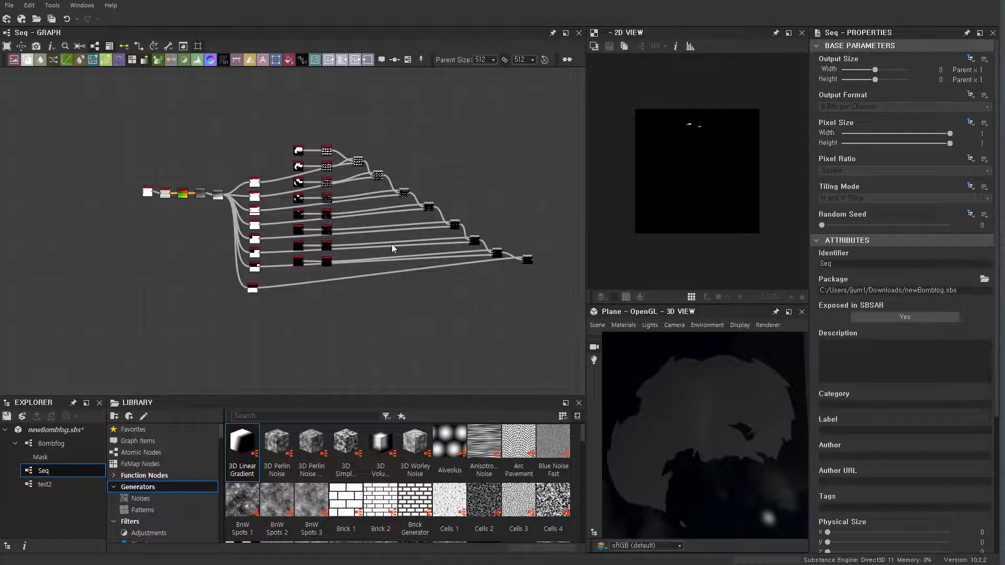
{"action": "scroll", "coordinate": [204, 167], "scroll_direction": "up", "scroll_amount": 4}
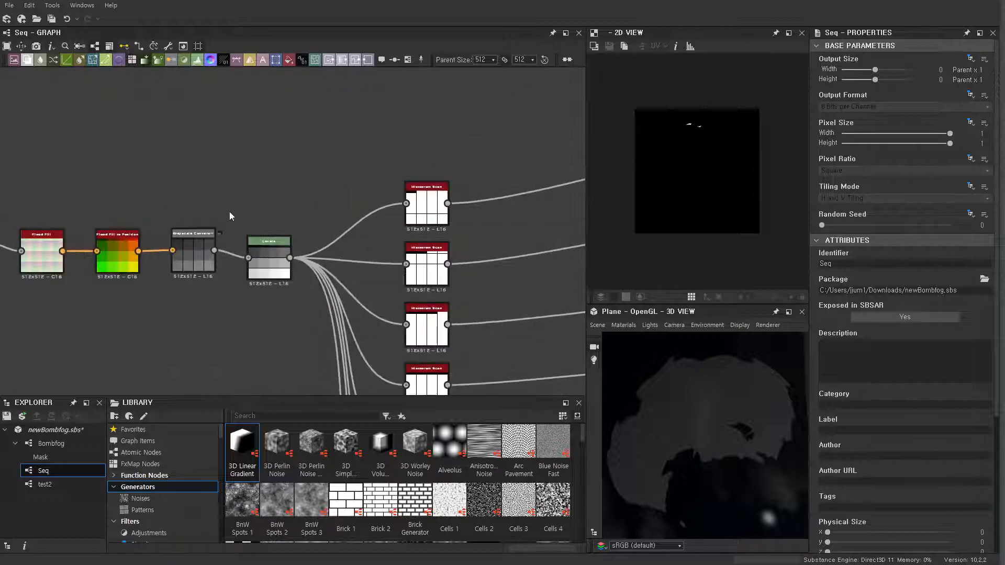
{"action": "double_click", "coordinate": [429, 216]}
{"action": "scroll", "coordinate": [445, 226], "scroll_direction": "down", "scroll_amount": 2}
{"action": "middle_click_drag", "start_coordinate": [523, 189], "coordinate": [241, 240]}
{"action": "scroll", "coordinate": [361, 212], "scroll_direction": "up", "scroll_amount": 3}
{"action": "double_click", "coordinate": [363, 147]}
{"action": "scroll", "coordinate": [362, 156], "scroll_direction": "down", "scroll_amount": 2}
{"action": "scroll", "coordinate": [363, 178], "scroll_direction": "down", "scroll_amount": 2}
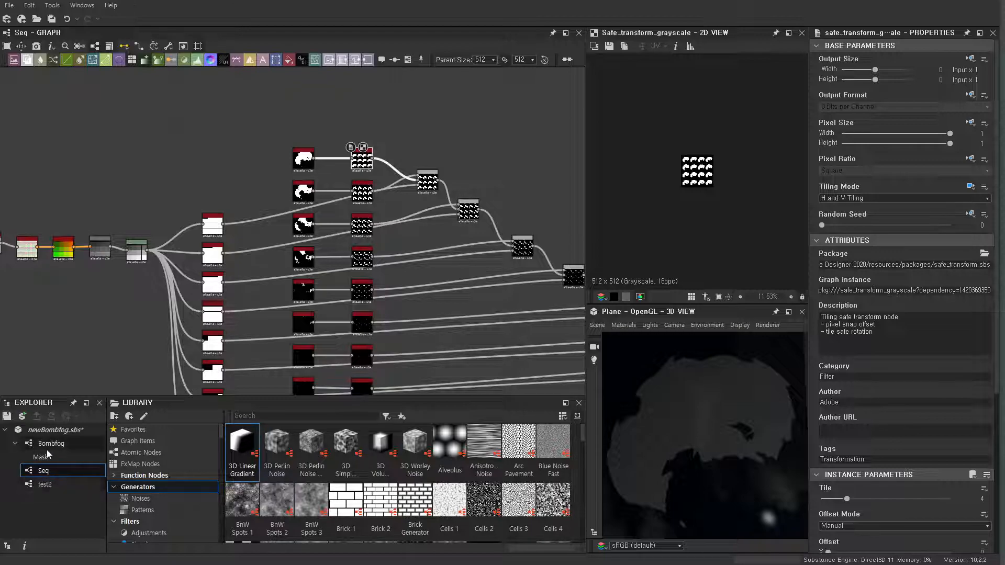
Place a new Bombfog instance in an empty area of the Seq graph and set its TimeTest to 0.
{"action": "scroll", "coordinate": [183, 442], "scroll_direction": "down", "scroll_amount": 1}
{"action": "scroll", "coordinate": [269, 341], "scroll_direction": "down", "scroll_amount": 3}
{"action": "middle_click_drag", "start_coordinate": [270, 341], "coordinate": [318, 151]}
{"action": "left_click_drag", "start_coordinate": [51, 445], "coordinate": [321, 252]}
{"action": "scroll", "coordinate": [335, 255], "scroll_direction": "up", "scroll_amount": 5}
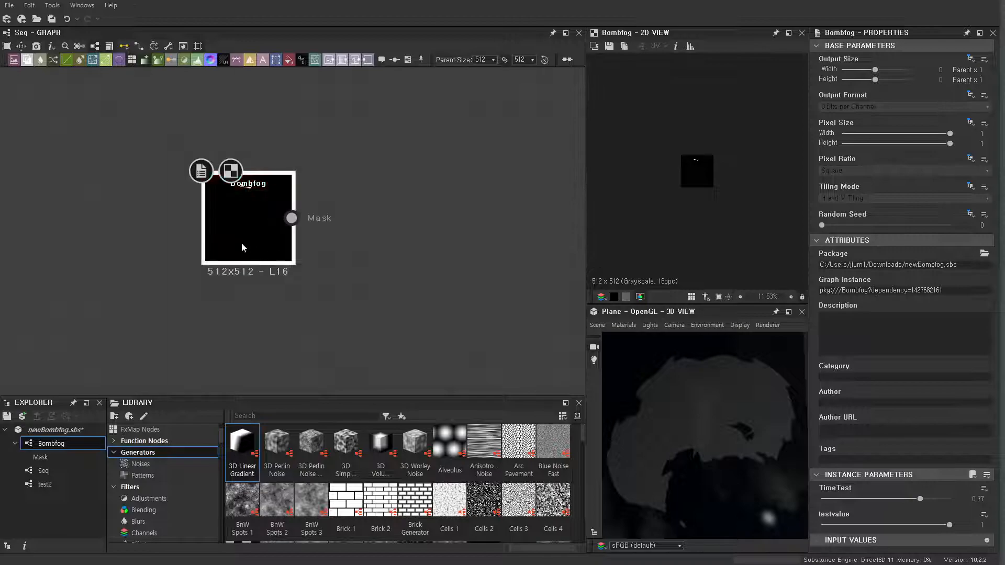
{"action": "left_click_drag", "start_coordinate": [832, 502], "coordinate": [780, 505]}
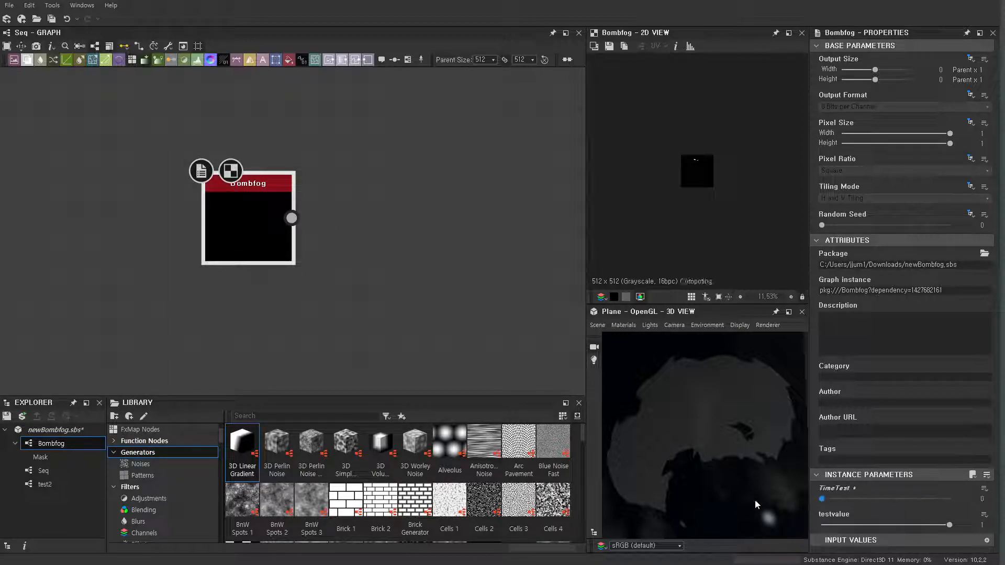
{"action": "scroll", "coordinate": [315, 225], "scroll_direction": "up", "scroll_amount": 4}
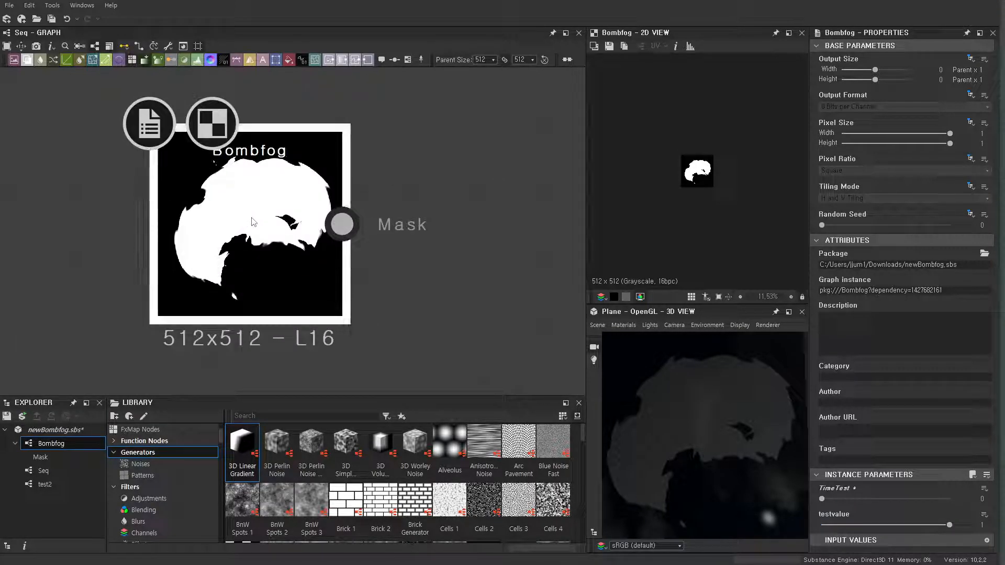
Add a Safe Transform Grayscale node beside the new Bombfog instance and connect the Bombfog's Mask output to its input.
{"action": "scroll", "coordinate": [374, 238], "scroll_direction": "down", "scroll_amount": 6}
{"action": "key", "text": "space"}
{"action": "type", "text": "ave"}
{"action": "key", "text": "BackSpace"}
{"action": "key", "text": "BackSpace"}
{"action": "type", "text": "fe"}
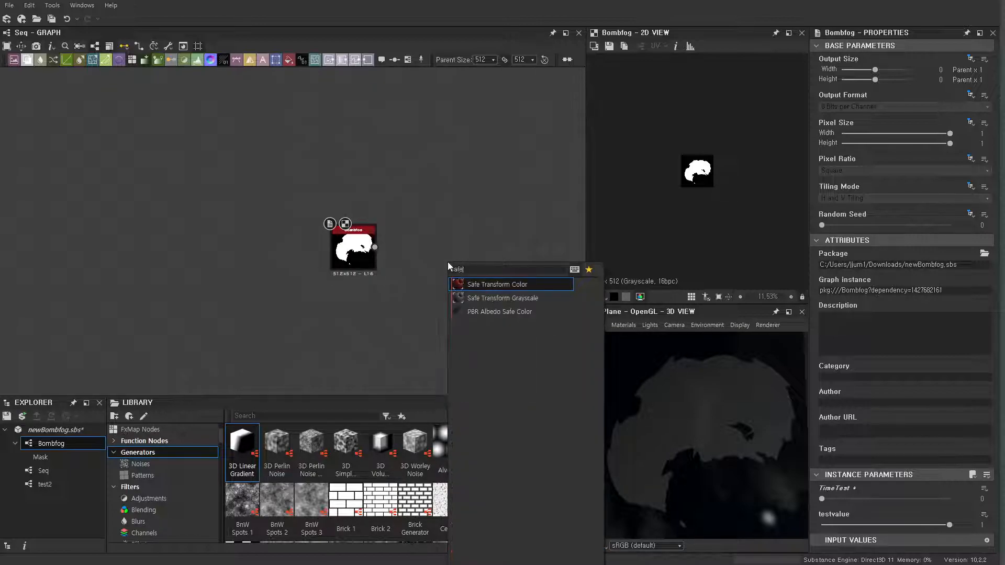
{"action": "left_click", "coordinate": [489, 300]}
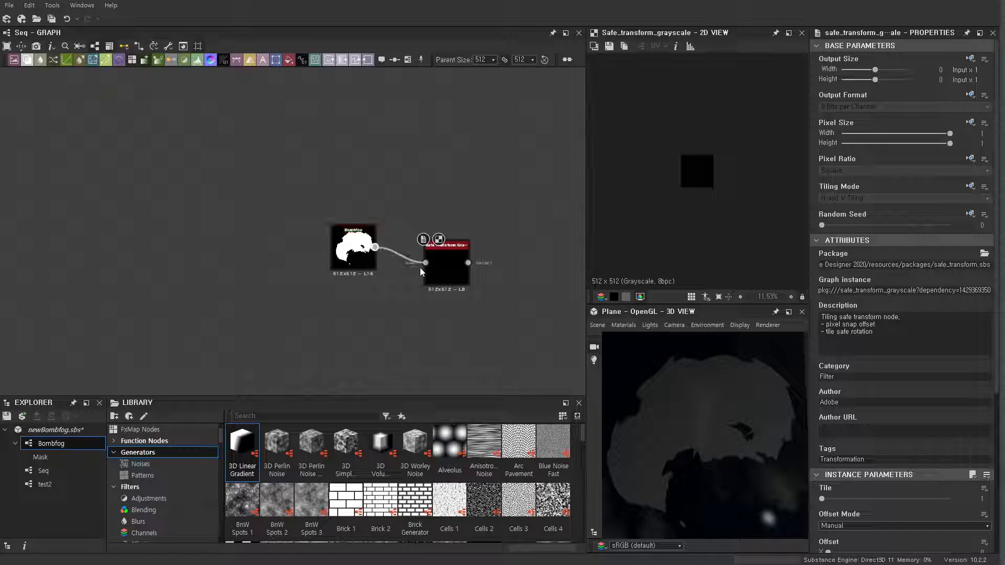
{"action": "left_click_drag", "start_coordinate": [418, 266], "coordinate": [426, 263]}
Set the new Safe Transform's Tile to 4 and its Tiling Mode to H and V Tiling, and fit the result in the 2D view.
{"action": "scroll", "coordinate": [886, 411], "scroll_direction": "down", "scroll_amount": 3}
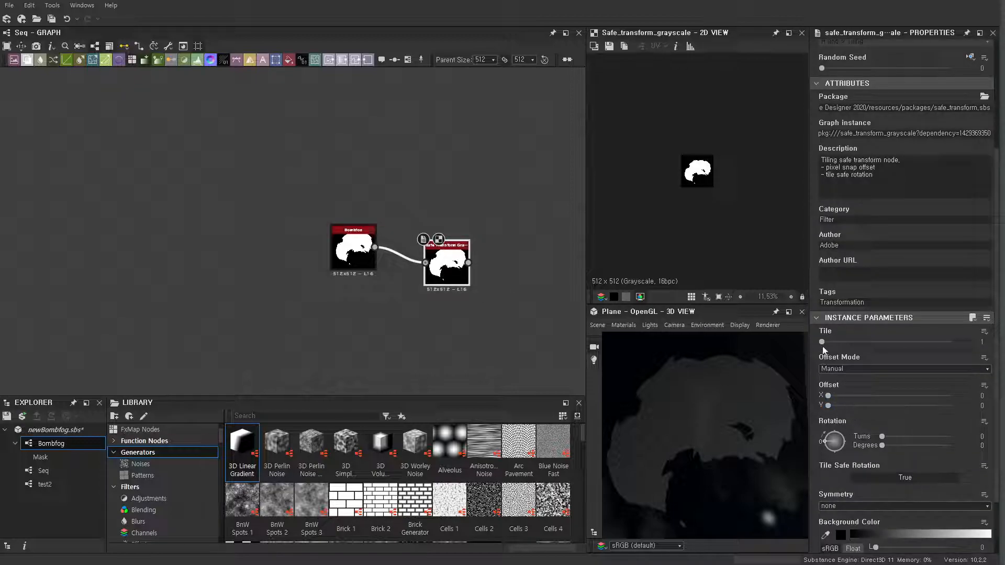
{"action": "key", "text": "Return"}
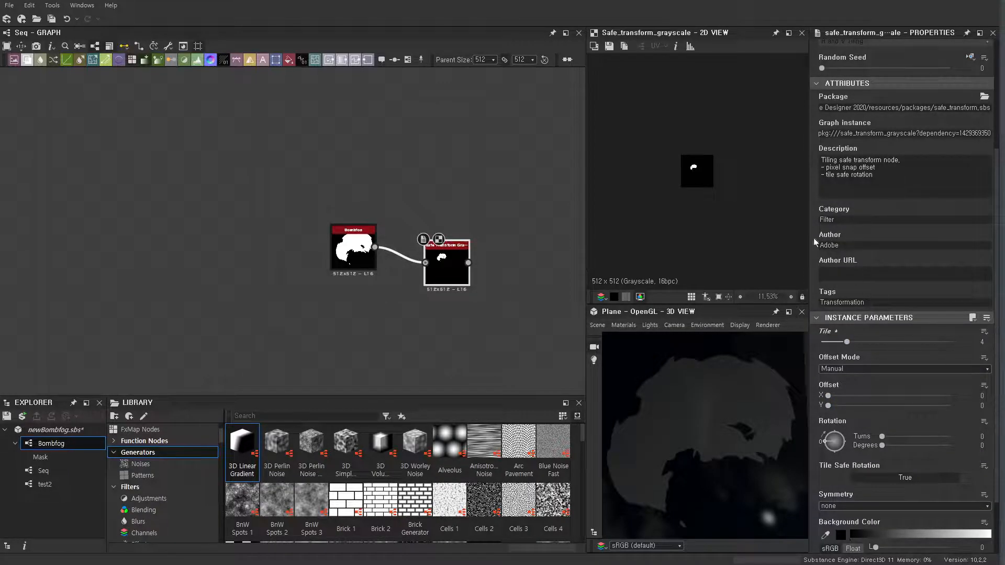
{"action": "scroll", "coordinate": [921, 201], "scroll_direction": "up", "scroll_amount": 3}
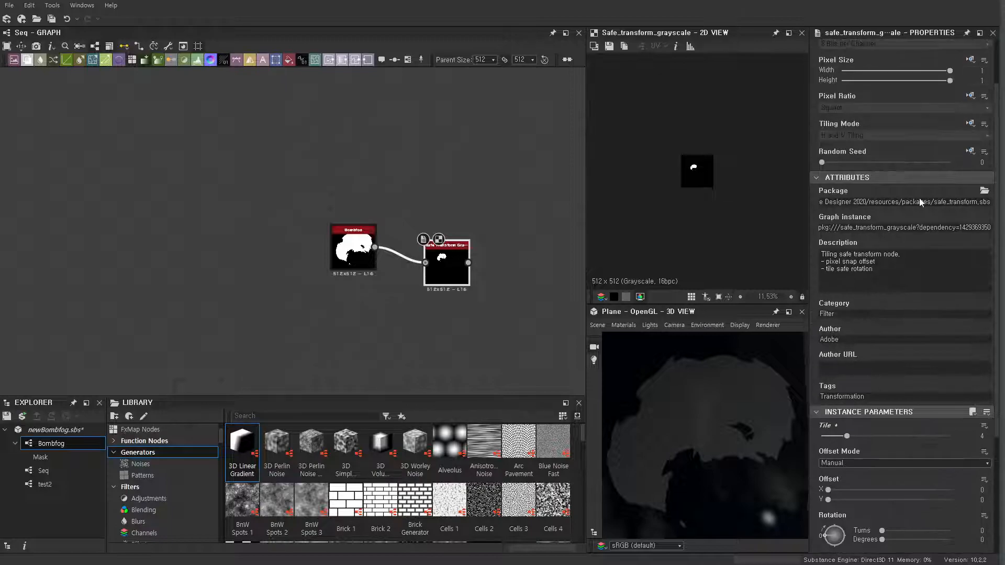
{"action": "left_click", "coordinate": [969, 187]}
{"action": "left_click", "coordinate": [971, 227]}
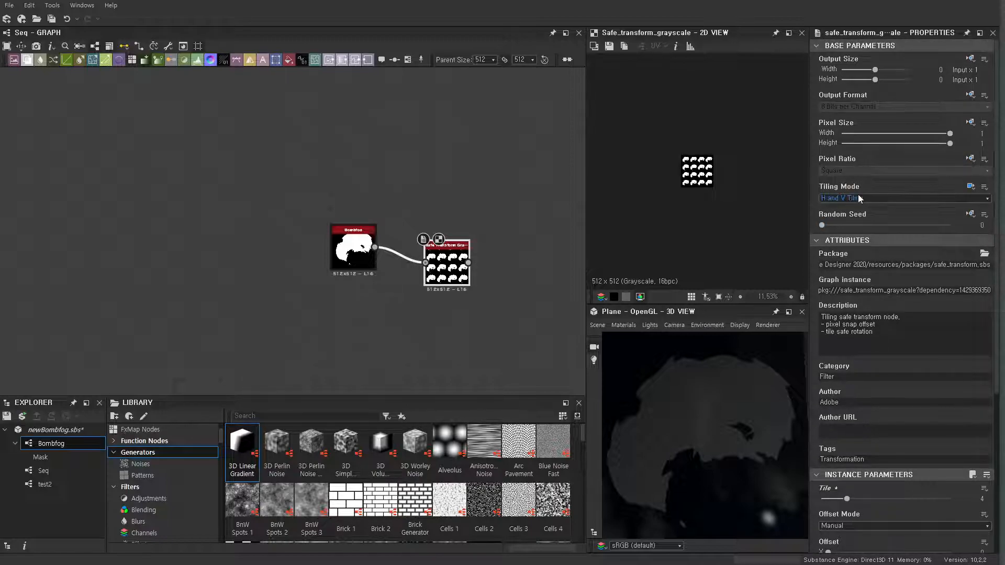
{"action": "scroll", "coordinate": [466, 246], "scroll_direction": "up", "scroll_amount": 5}
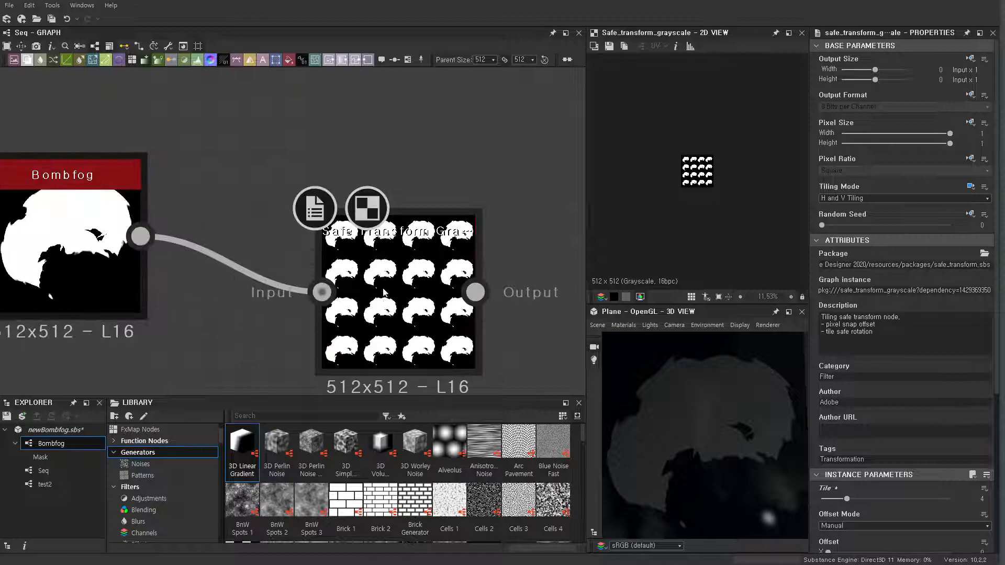
{"action": "key", "text": "f"}
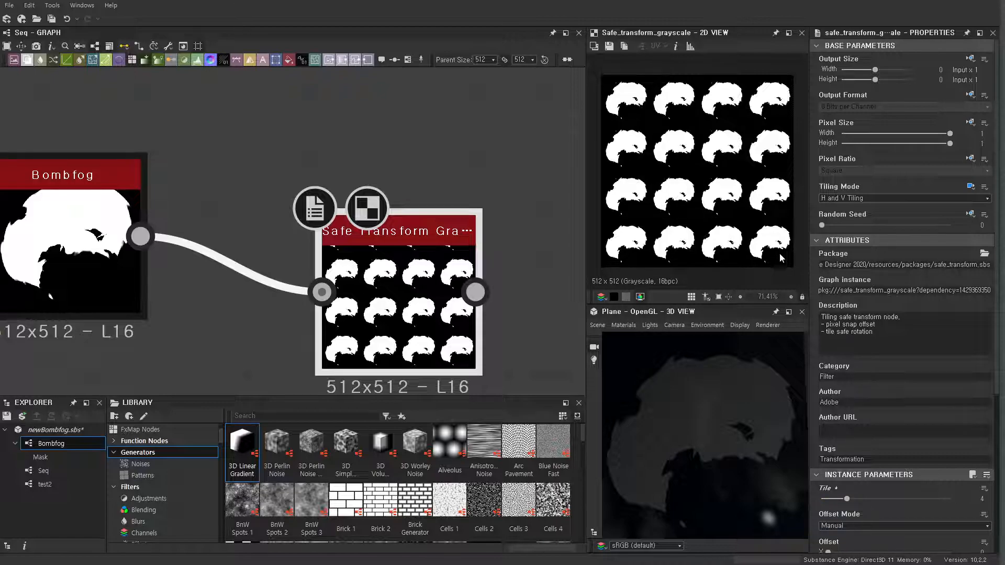
{"action": "mouse_move", "coordinate": [849, 500]}
{"action": "left_mouse_down"}
{"action": "mouse_move", "coordinate": [868, 500]}
{"action": "mouse_move", "coordinate": [830, 505]}
{"action": "mouse_move", "coordinate": [865, 506]}
{"action": "mouse_move", "coordinate": [847, 506]}
{"action": "left_mouse_up"}
Move the new Bombfog and Safe Transform pair closer to the existing network, just beneath its last row.
{"action": "scroll", "coordinate": [336, 246], "scroll_direction": "down", "scroll_amount": 8}
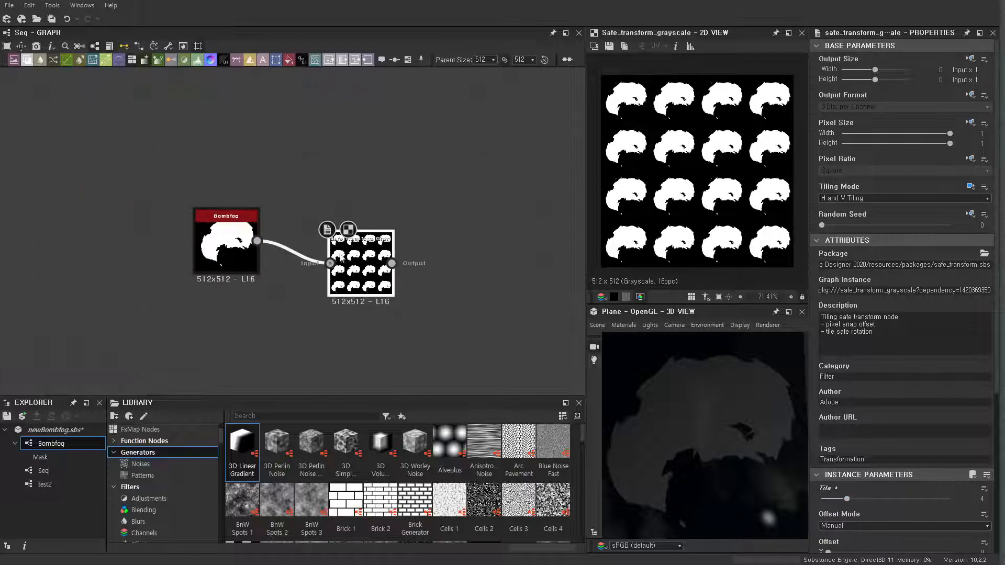
{"action": "scroll", "coordinate": [332, 253], "scroll_direction": "down", "scroll_amount": 1}
{"action": "middle_click_drag", "start_coordinate": [335, 215], "coordinate": [352, 250]}
{"action": "scroll", "coordinate": [331, 253], "scroll_direction": "down", "scroll_amount": 2}
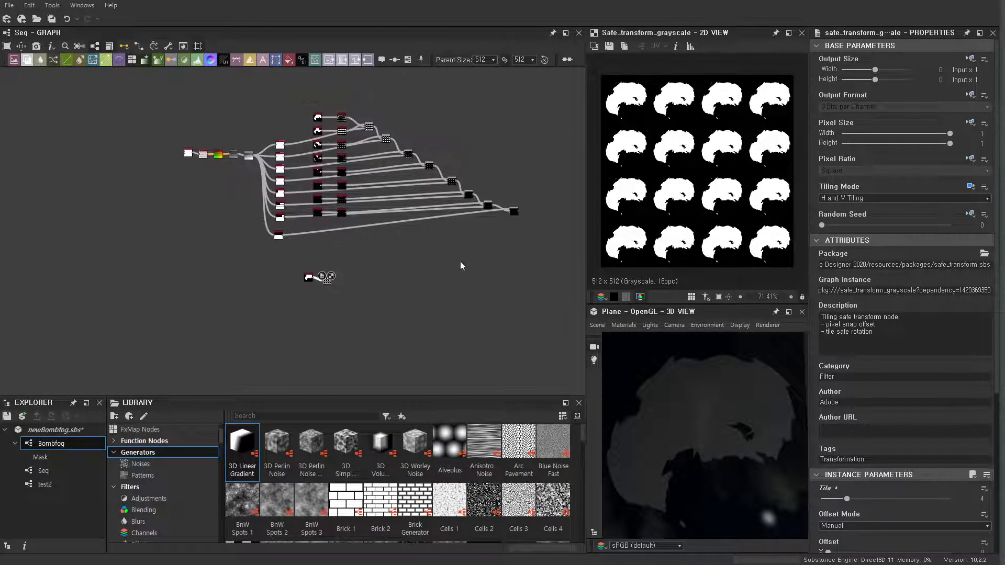
{"action": "scroll", "coordinate": [413, 203], "scroll_direction": "up", "scroll_amount": 4}
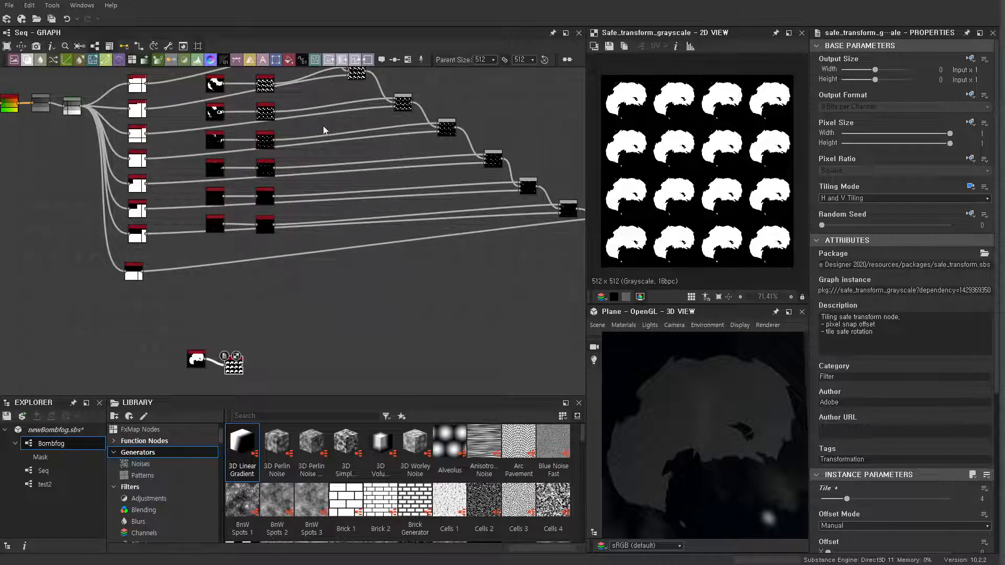
{"action": "scroll", "coordinate": [287, 145], "scroll_direction": "down", "scroll_amount": 2}
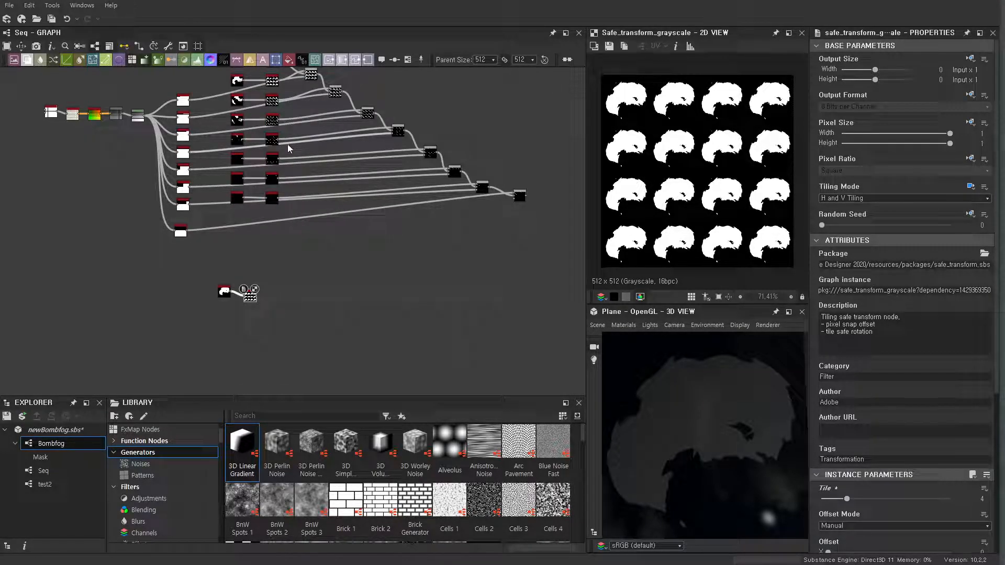
{"action": "scroll", "coordinate": [256, 306], "scroll_direction": "up", "scroll_amount": 4}
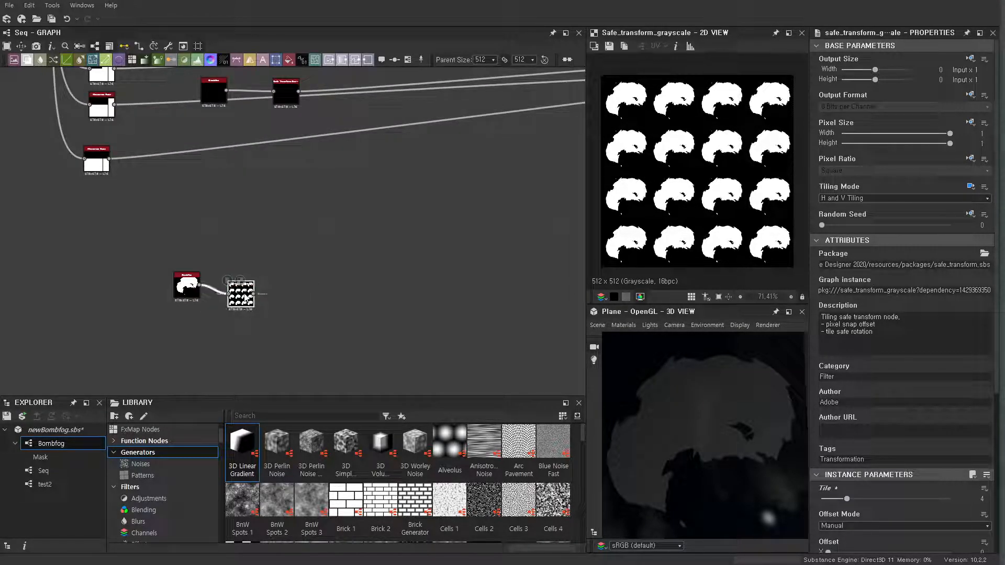
{"action": "scroll", "coordinate": [356, 293], "scroll_direction": "down", "scroll_amount": 3}
{"action": "scroll", "coordinate": [365, 340], "scroll_direction": "up", "scroll_amount": 1}
{"action": "left_click_drag", "start_coordinate": [246, 301], "coordinate": [280, 260]}
{"action": "scroll", "coordinate": [413, 328], "scroll_direction": "down", "scroll_amount": 3}
{"action": "scroll", "coordinate": [398, 327], "scroll_direction": "up", "scroll_amount": 4}
Duplicate the Bombfog and Safe Transform pair three times and stack the copies below the original.
{"action": "left_click_drag", "start_coordinate": [372, 343], "coordinate": [268, 303]}
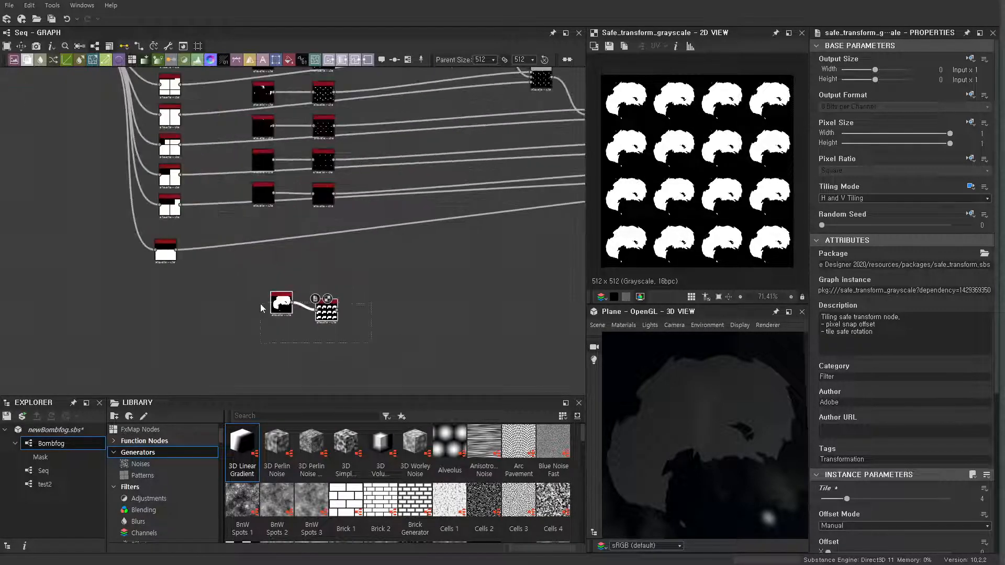
{"action": "middle_click_drag", "start_coordinate": [340, 122], "coordinate": [344, 280]}
{"action": "scroll", "coordinate": [344, 280], "scroll_direction": "up", "scroll_amount": 1}
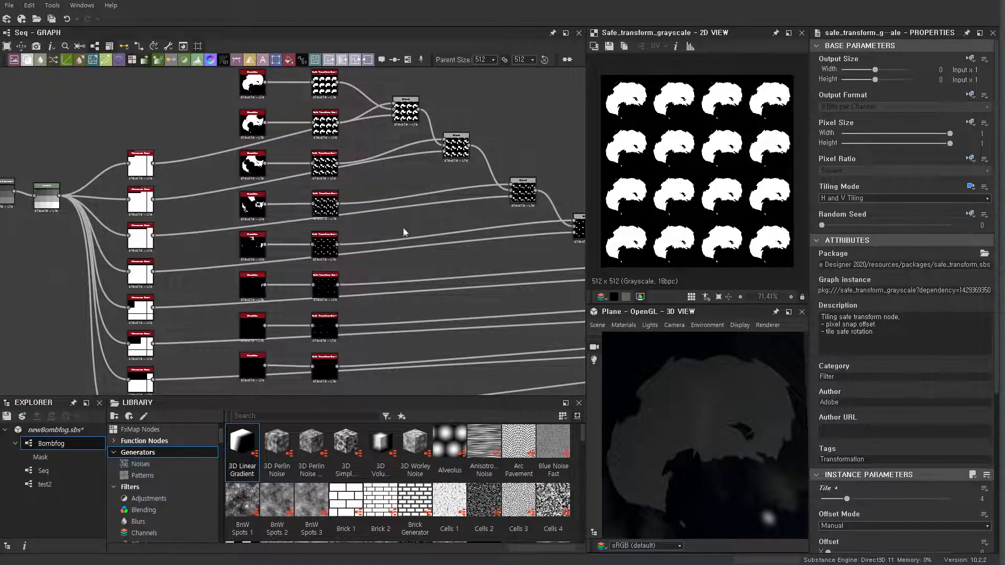
{"action": "scroll", "coordinate": [403, 229], "scroll_direction": "down", "scroll_amount": 2}
{"action": "scroll", "coordinate": [519, 263], "scroll_direction": "down", "scroll_amount": 1}
{"action": "middle_click_drag", "start_coordinate": [456, 323], "coordinate": [463, 203]}
{"action": "scroll", "coordinate": [432, 283], "scroll_direction": "up", "scroll_amount": 2}
{"action": "left_click_drag", "start_coordinate": [419, 318], "coordinate": [380, 261]}
{"action": "left_click", "coordinate": [412, 289]}
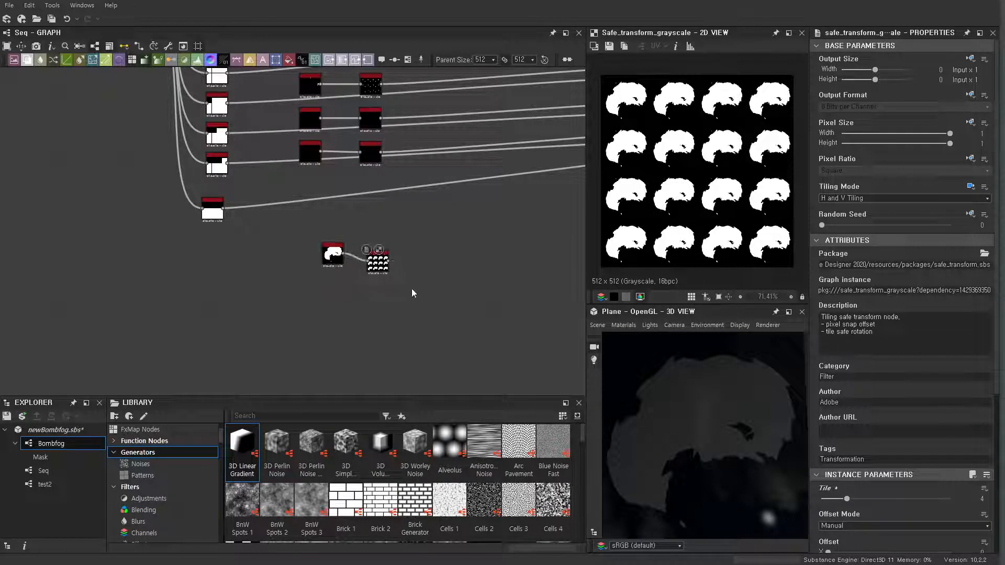
{"action": "scroll", "coordinate": [382, 303], "scroll_direction": "up", "scroll_amount": 3}
{"action": "key", "text": "ctrl+v"}
{"action": "key", "text": "ctrl+d"}
{"action": "middle_click_drag", "start_coordinate": [435, 320], "coordinate": [439, 244]}
{"action": "left_click_drag", "start_coordinate": [257, 152], "coordinate": [284, 284]}
{"action": "key", "text": "ctrl+d"}
{"action": "left_click", "coordinate": [291, 348]}
Set TimeTest to 0.25 on the second Bombfog, 0.5 on the third and 0.75 on the fourth.
{"action": "left_click", "coordinate": [273, 206]}
{"action": "left_click", "coordinate": [276, 294]}
{"action": "left_click", "coordinate": [272, 339]}
{"action": "left_click", "coordinate": [273, 201]}
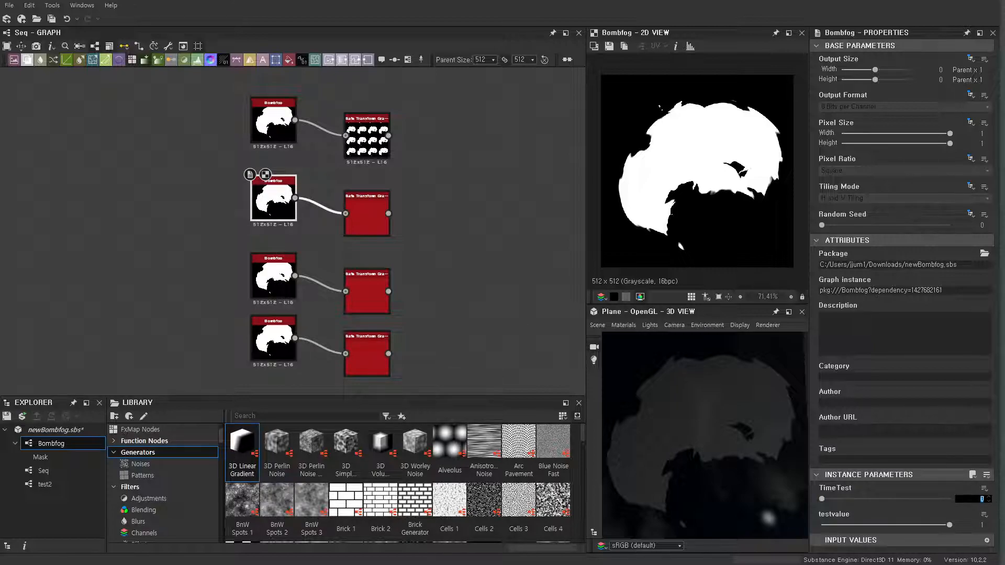
{"action": "type", "text": ".25"}
{"action": "key", "text": "Return"}
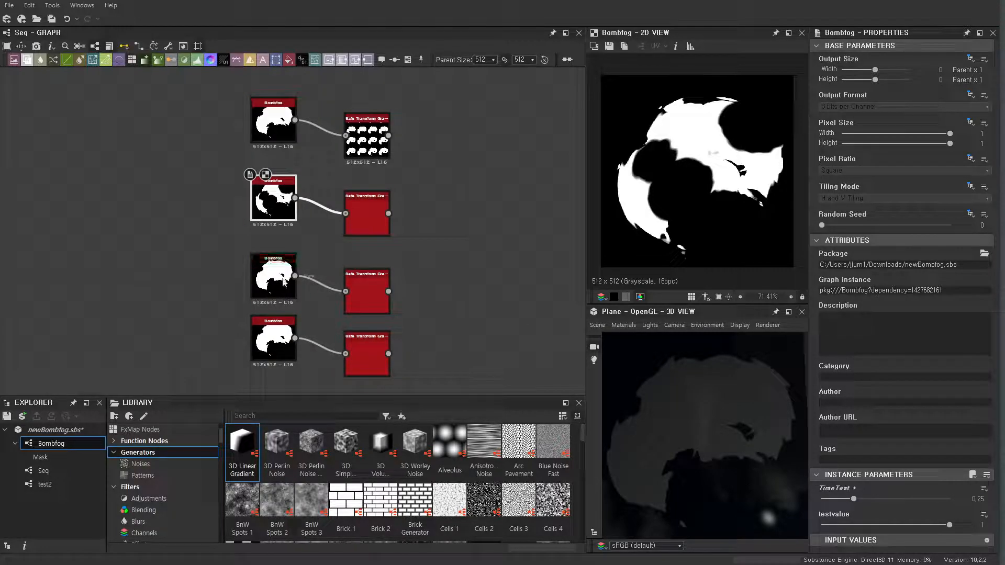
{"action": "left_click", "coordinate": [287, 282]}
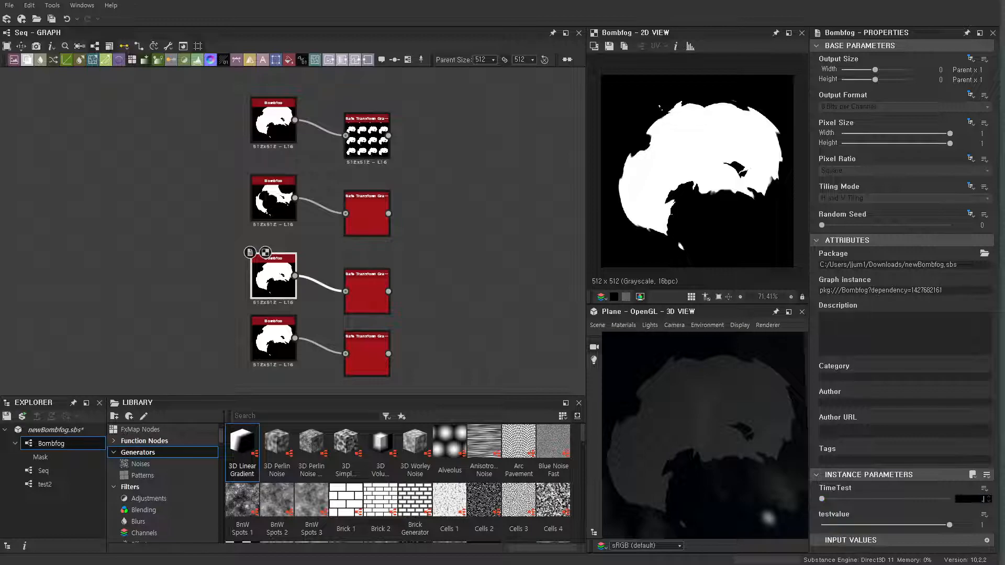
{"action": "key", "text": "Return"}
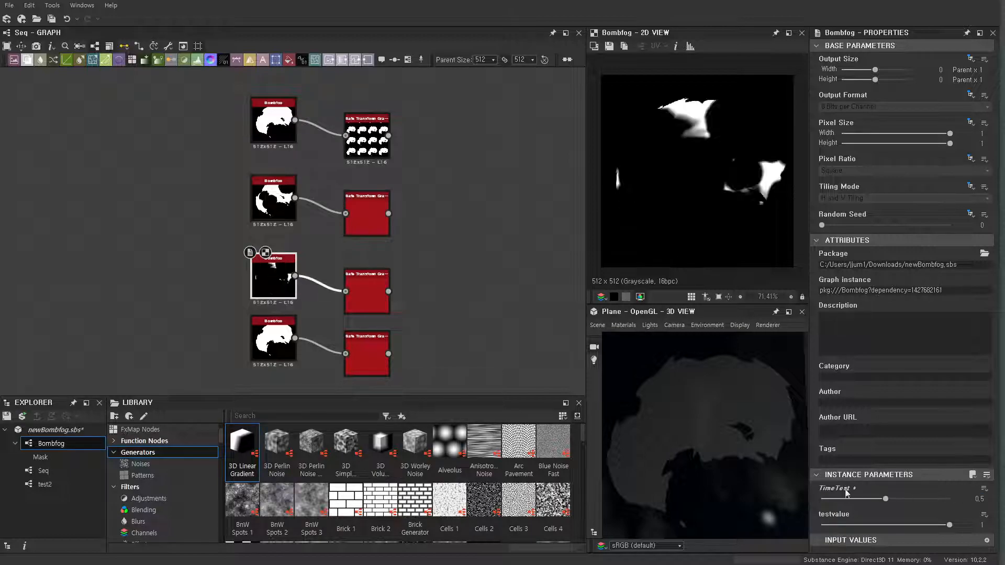
{"action": "left_click", "coordinate": [286, 355]}
{"action": "type", "text": ".075"}
{"action": "key", "text": "Return"}
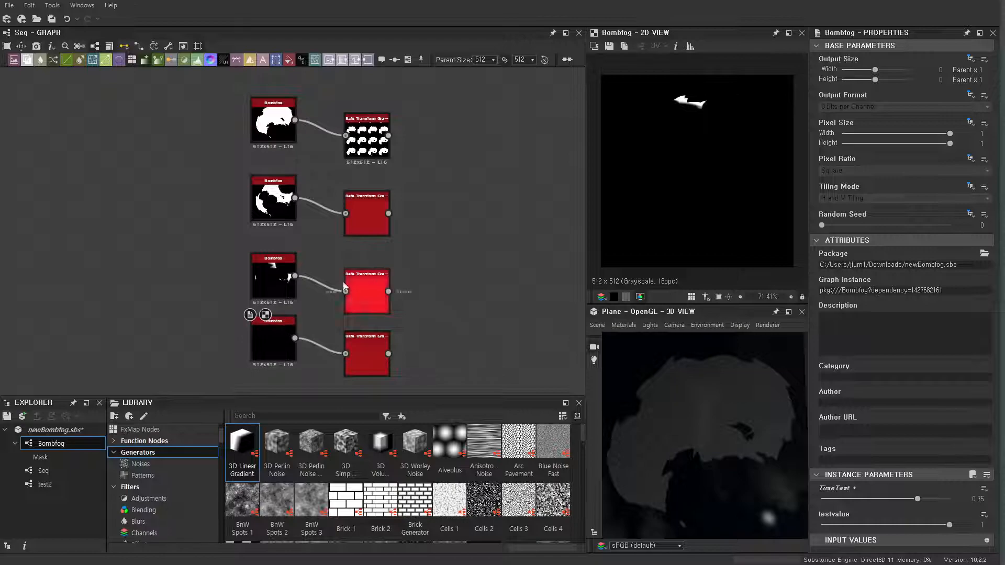
Preview the four stacked Bombfog instances in order, followed by their four tiled Safe Transform nodes.
{"action": "left_click", "coordinate": [273, 123]}
{"action": "left_click", "coordinate": [279, 208]}
{"action": "left_click", "coordinate": [273, 280]}
{"action": "left_click", "coordinate": [269, 348]}
{"action": "left_click", "coordinate": [366, 128]}
{"action": "left_click", "coordinate": [354, 224]}
{"action": "left_click", "coordinate": [359, 293]}
{"action": "left_click", "coordinate": [367, 356]}
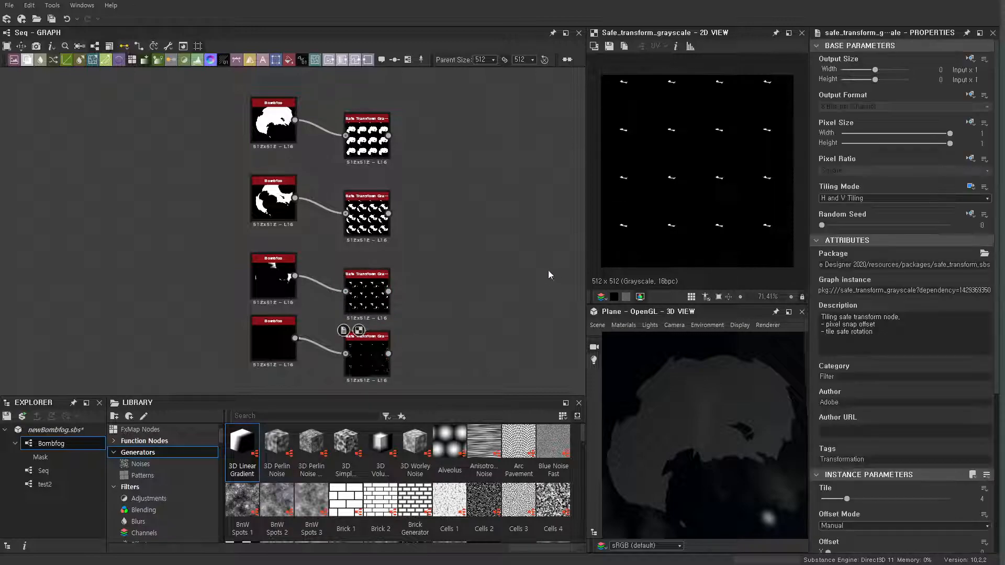
Add a Tile Sampler node to the Seq graph and position it in the empty area below the last Histogram Scan.
{"action": "scroll", "coordinate": [534, 270], "scroll_direction": "down", "scroll_amount": 5}
{"action": "middle_click_drag", "start_coordinate": [478, 272], "coordinate": [524, 240]}
{"action": "scroll", "coordinate": [503, 175], "scroll_direction": "up", "scroll_amount": 7}
{"action": "scroll", "coordinate": [464, 317], "scroll_direction": "down", "scroll_amount": 1}
{"action": "middle_click_drag", "start_coordinate": [439, 301], "coordinate": [423, 234]}
{"action": "scroll", "coordinate": [233, 232], "scroll_direction": "up", "scroll_amount": 4}
{"action": "scroll", "coordinate": [251, 213], "scroll_direction": "up", "scroll_amount": 2}
{"action": "scroll", "coordinate": [251, 212], "scroll_direction": "down", "scroll_amount": 3}
{"action": "middle_click_drag", "start_coordinate": [333, 283], "coordinate": [269, 139]}
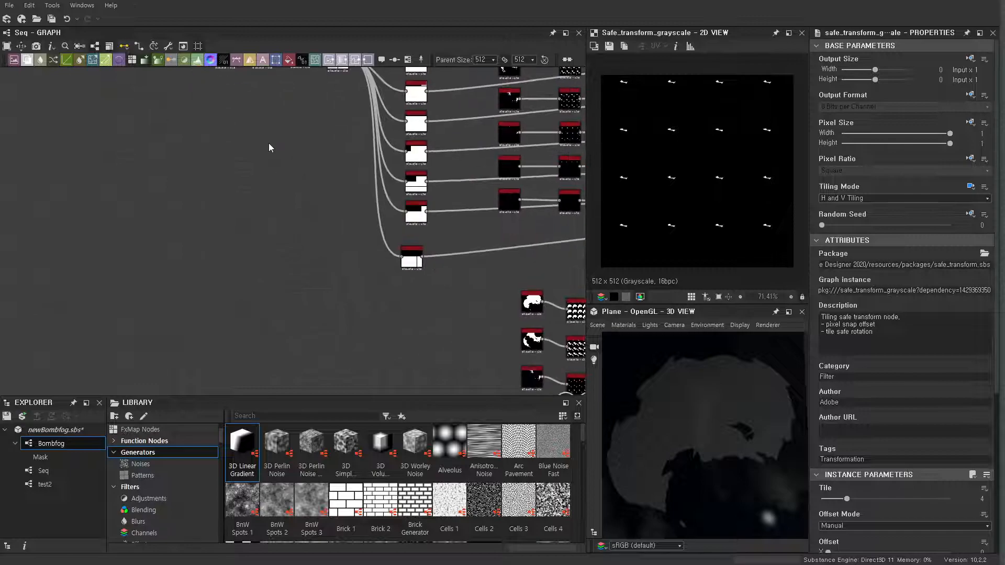
{"action": "scroll", "coordinate": [269, 139], "scroll_direction": "up", "scroll_amount": 1}
{"action": "key", "text": "space"}
{"action": "type", "text": "ti"}
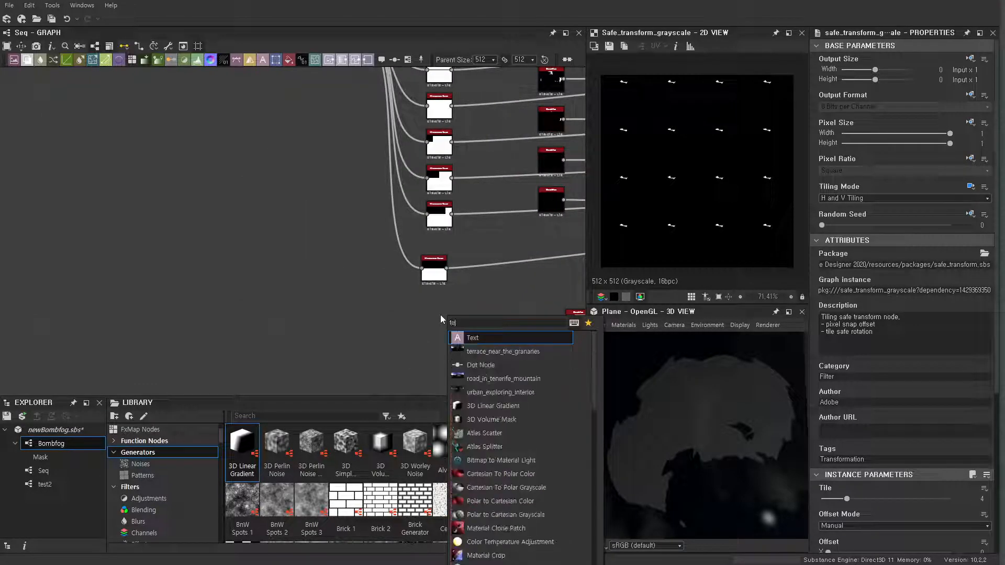
{"action": "type", "text": "les"}
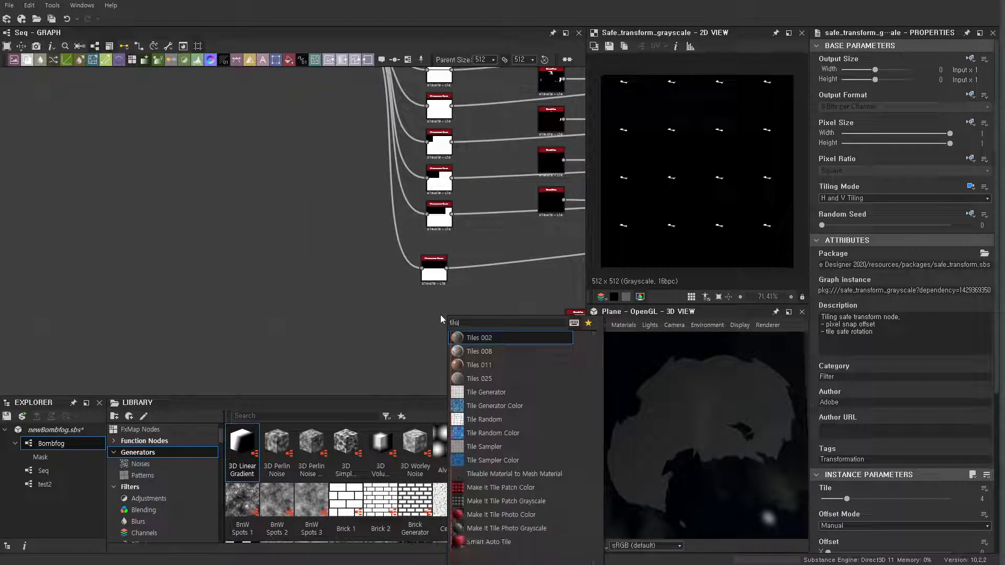
{"action": "key", "text": "BackSpace"}
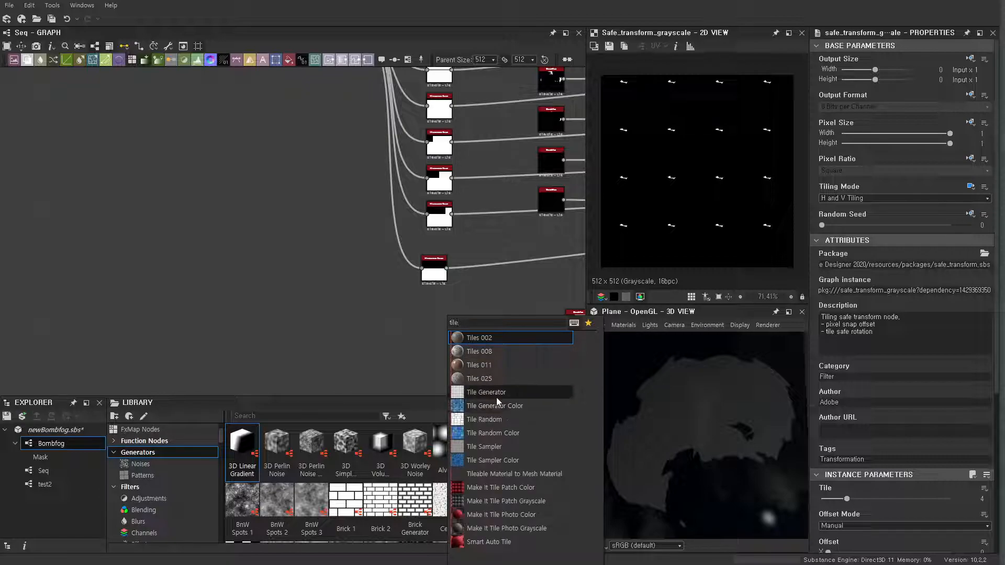
{"action": "left_click", "coordinate": [504, 447]}
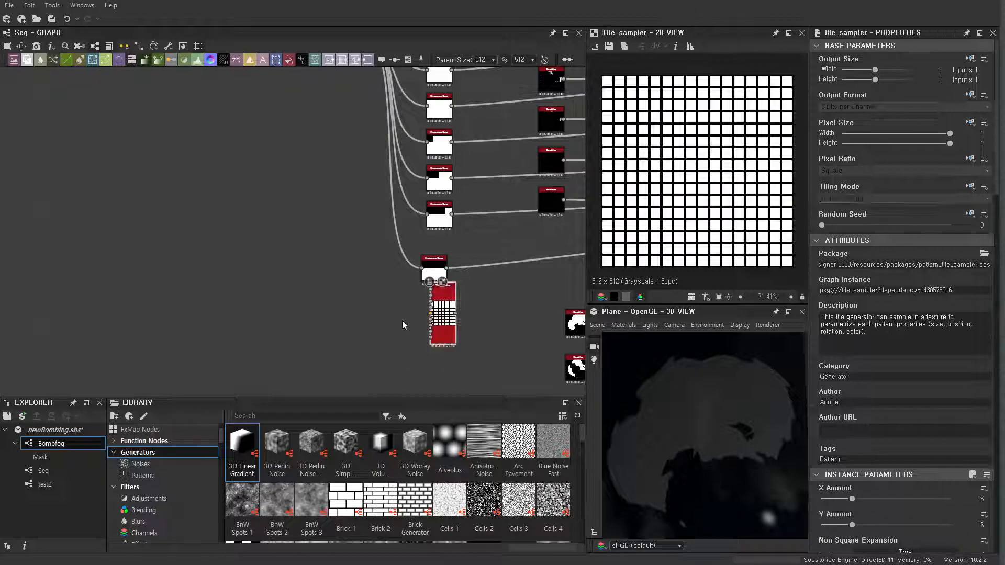
{"action": "middle_click_drag", "start_coordinate": [402, 321], "coordinate": [383, 232]}
{"action": "scroll", "coordinate": [427, 215], "scroll_direction": "up", "scroll_amount": 3}
{"action": "left_click_drag", "start_coordinate": [427, 214], "coordinate": [427, 339]}
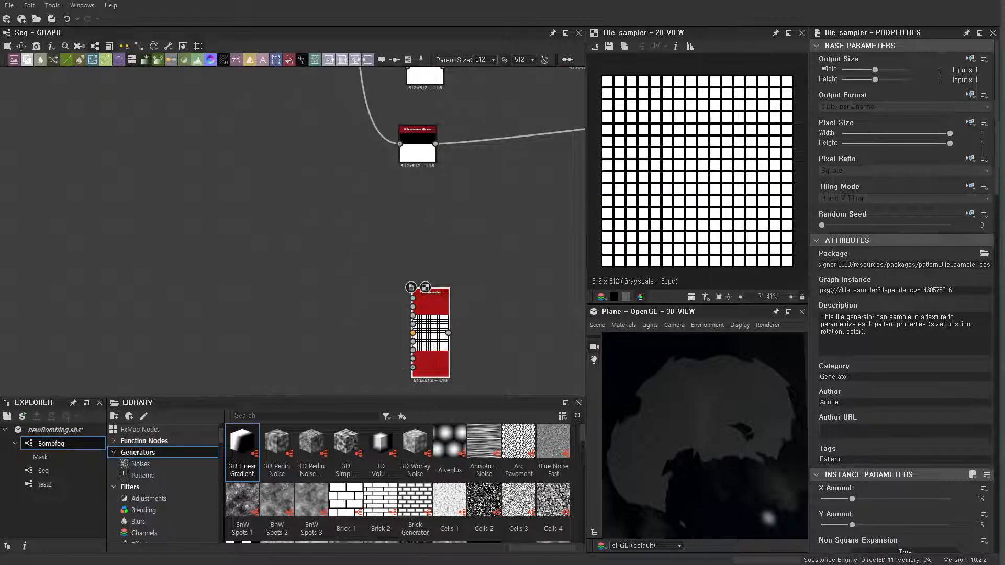
Set the Tile Sampler's X Amount and Y Amount to 4.
{"action": "key", "text": "Tab"}
{"action": "type", "text": "4"}
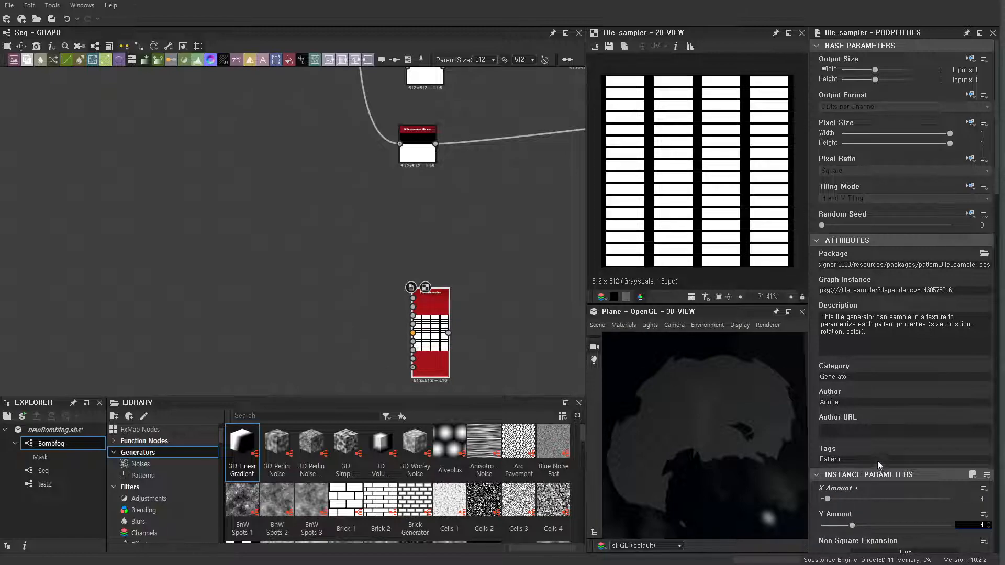
{"action": "key", "text": "Return"}
Set the Tile Sampler's Scale to 0.99 and inspect the gaps between the squares in the 2D view.
{"action": "scroll", "coordinate": [923, 383], "scroll_direction": "down", "scroll_amount": 10}
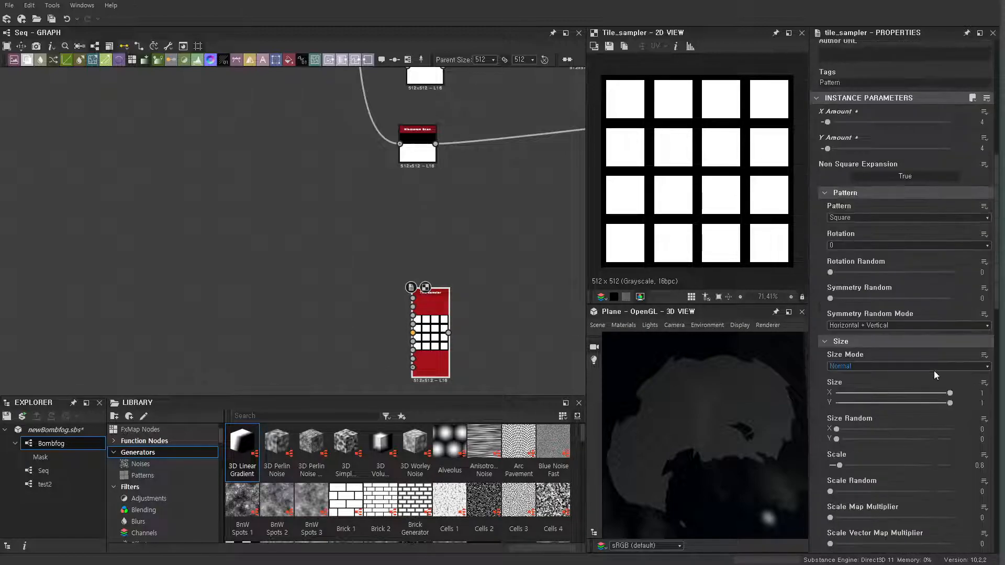
{"action": "left_click_drag", "start_coordinate": [844, 373], "coordinate": [842, 380]}
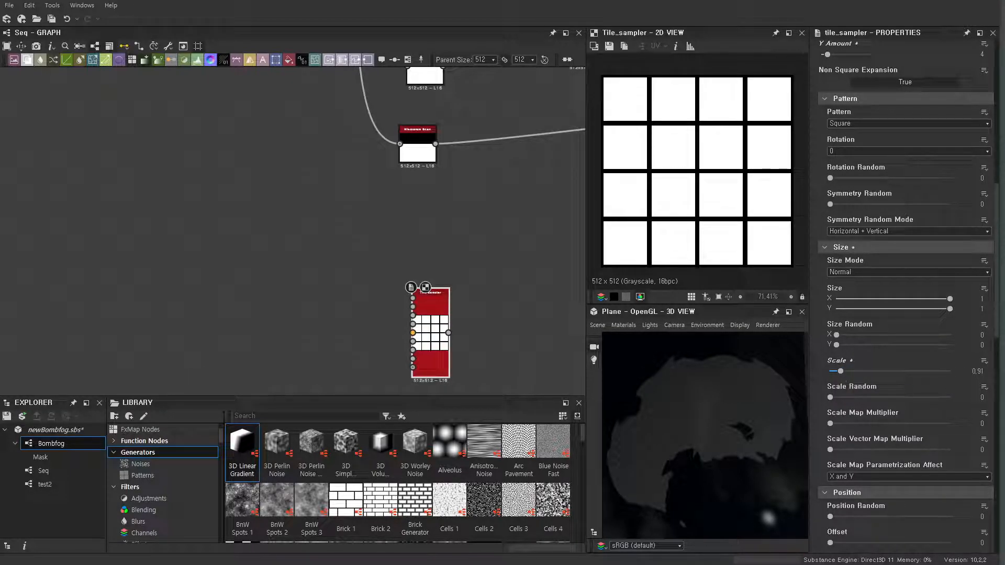
{"action": "type", "text": "9"}
{"action": "key", "text": "Return"}
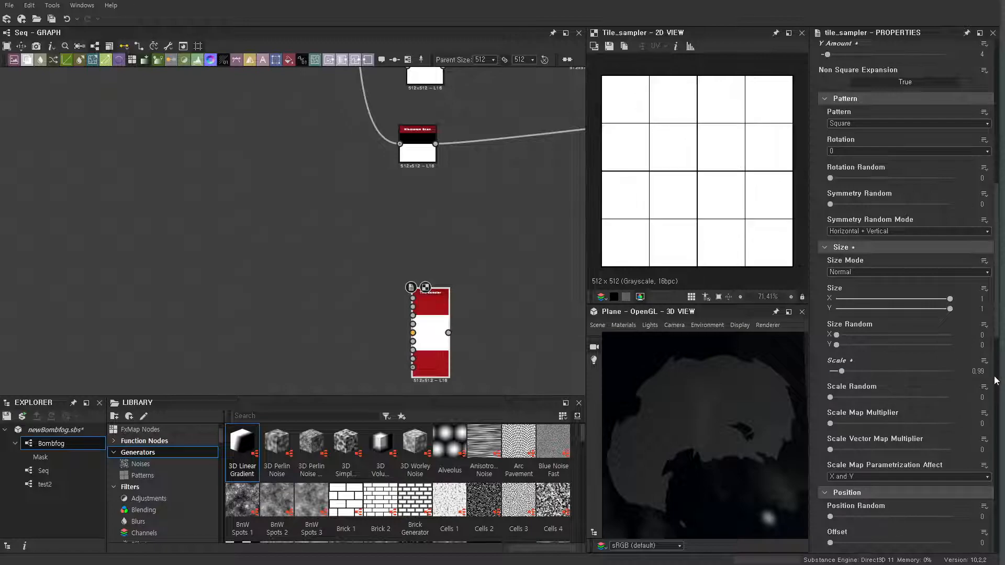
{"action": "scroll", "coordinate": [741, 105], "scroll_direction": "up", "scroll_amount": 6}
Check the existing Tile Generator and Flood Fill chain, and move the Tile Sampler into clear space beside the four new Bombfog rows.
{"action": "scroll", "coordinate": [541, 202], "scroll_direction": "down", "scroll_amount": 3}
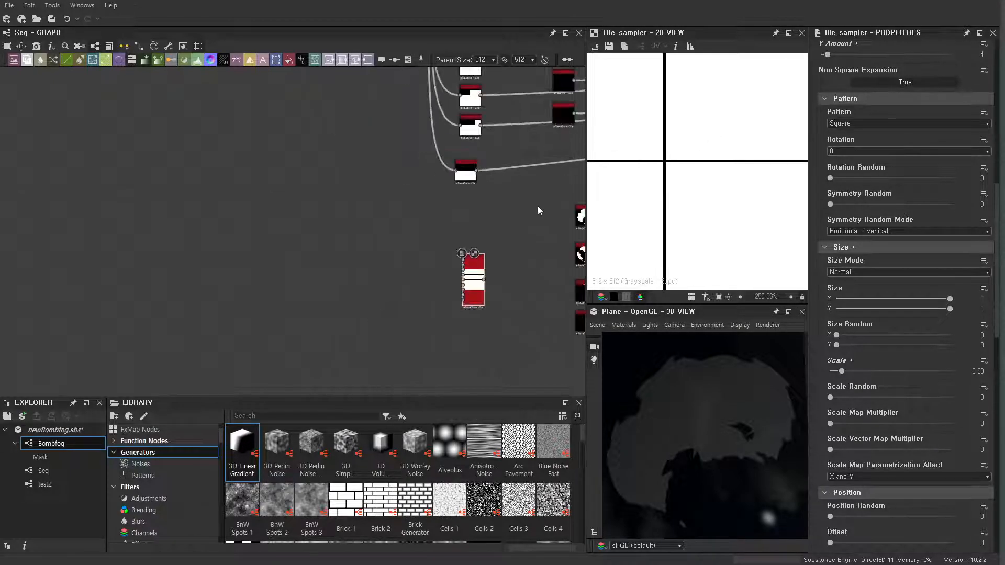
{"action": "scroll", "coordinate": [469, 262], "scroll_direction": "down", "scroll_amount": 3}
{"action": "middle_click_drag", "start_coordinate": [463, 256], "coordinate": [481, 282]}
{"action": "scroll", "coordinate": [345, 115], "scroll_direction": "up", "scroll_amount": 8}
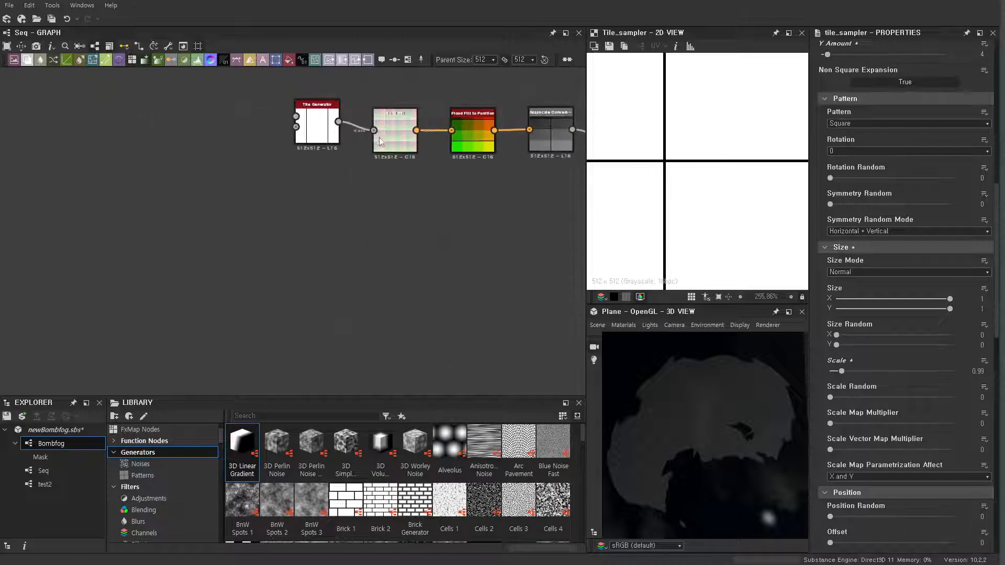
{"action": "double_click", "coordinate": [417, 130]}
{"action": "scroll", "coordinate": [416, 130], "scroll_direction": "down", "scroll_amount": 8}
{"action": "middle_click_drag", "start_coordinate": [417, 130], "coordinate": [294, 49]}
{"action": "scroll", "coordinate": [390, 203], "scroll_direction": "up", "scroll_amount": 1}
{"action": "left_click_drag", "start_coordinate": [391, 200], "coordinate": [311, 243]}
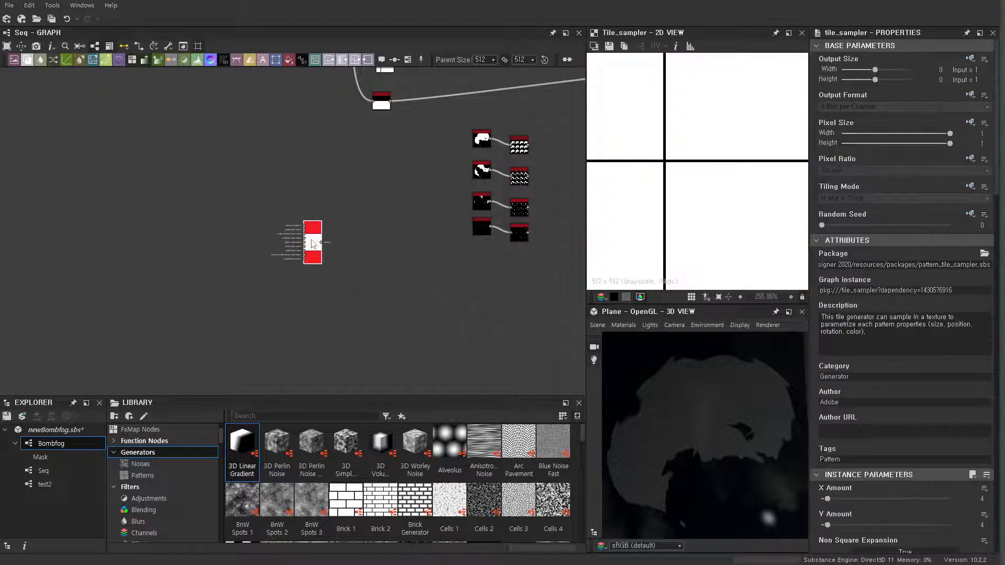
Add a Flood Fill node after the new Tile Sampler and inspect its gradient cells in the 2D view.
{"action": "key", "text": "space"}
{"action": "type", "text": "fl"}
{"action": "key", "text": "BackSpace"}
{"action": "key", "text": "BackSpace"}
{"action": "type", "text": "flo"}
{"action": "left_click", "coordinate": [341, 262]}
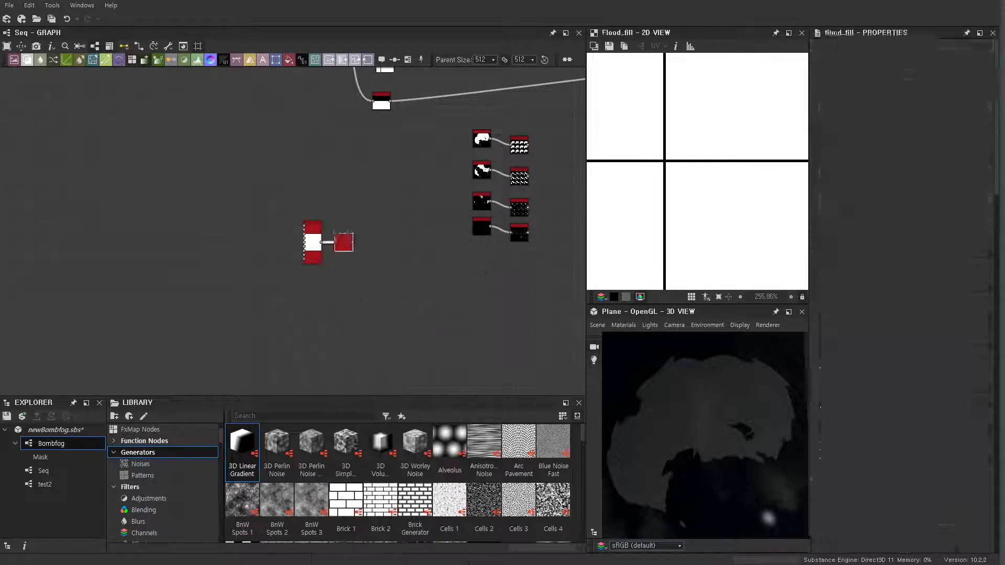
{"action": "scroll", "coordinate": [694, 184], "scroll_direction": "down", "scroll_amount": 3}
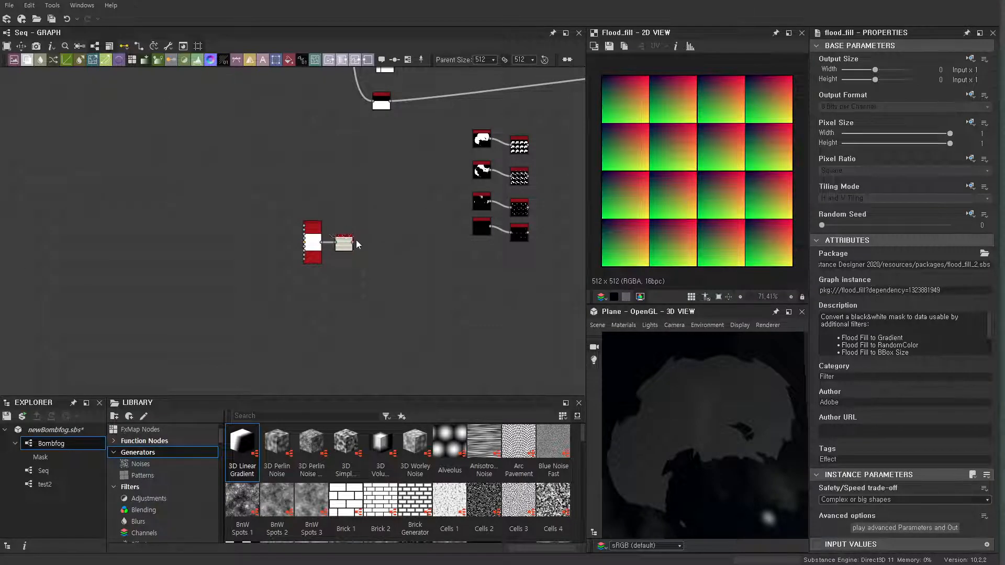
{"action": "scroll", "coordinate": [334, 265], "scroll_direction": "up", "scroll_amount": 1}
{"action": "scroll", "coordinate": [350, 255], "scroll_direction": "up", "scroll_amount": 2}
{"action": "scroll", "coordinate": [359, 249], "scroll_direction": "up", "scroll_amount": 1}
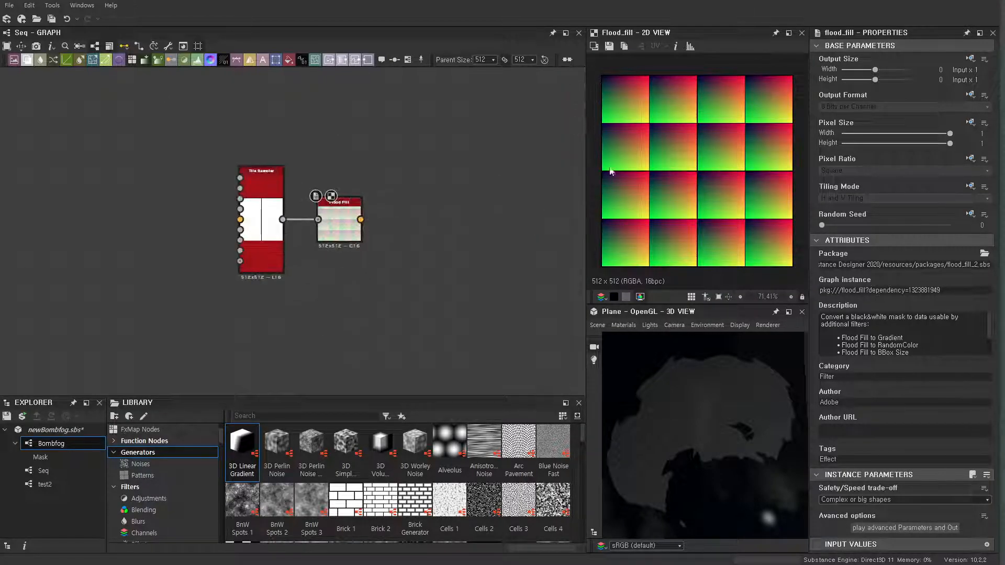
{"action": "scroll", "coordinate": [621, 103], "scroll_direction": "up", "scroll_amount": 2}
{"action": "scroll", "coordinate": [625, 173], "scroll_direction": "up", "scroll_amount": 3}
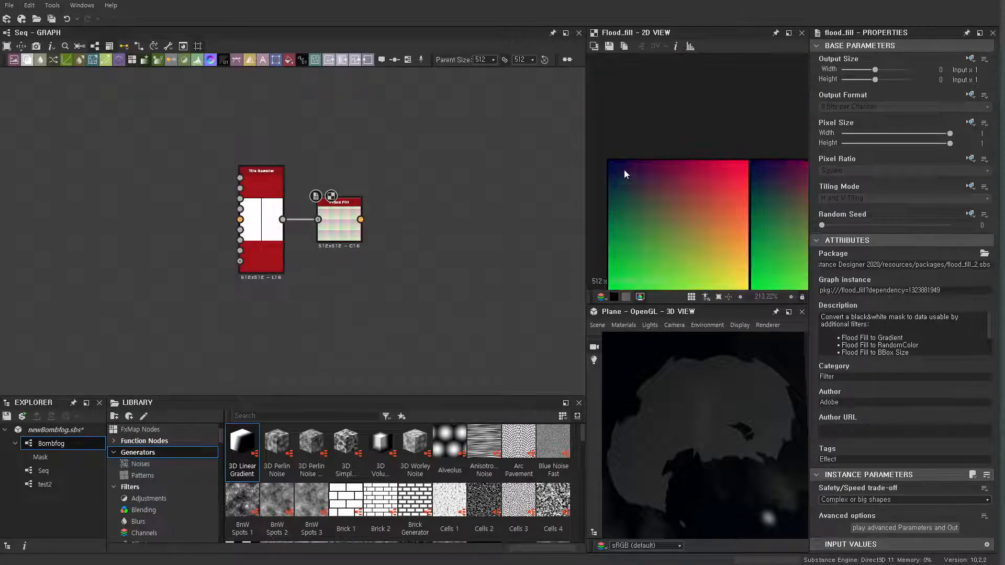
{"action": "middle_click_drag", "start_coordinate": [743, 272], "coordinate": [739, 207]}
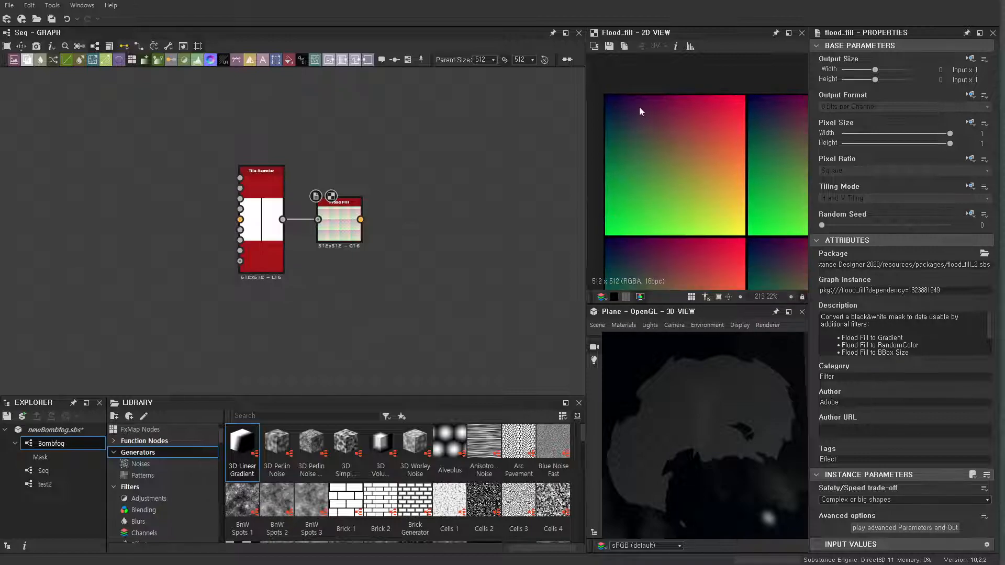
Examine the Flood Fill to Position and Grayscale Conversion nodes in the existing chain, including their output and channel weights.
{"action": "scroll", "coordinate": [342, 223], "scroll_direction": "down", "scroll_amount": 7}
{"action": "middle_click_drag", "start_coordinate": [343, 222], "coordinate": [364, 340]}
{"action": "scroll", "coordinate": [323, 235], "scroll_direction": "up", "scroll_amount": 5}
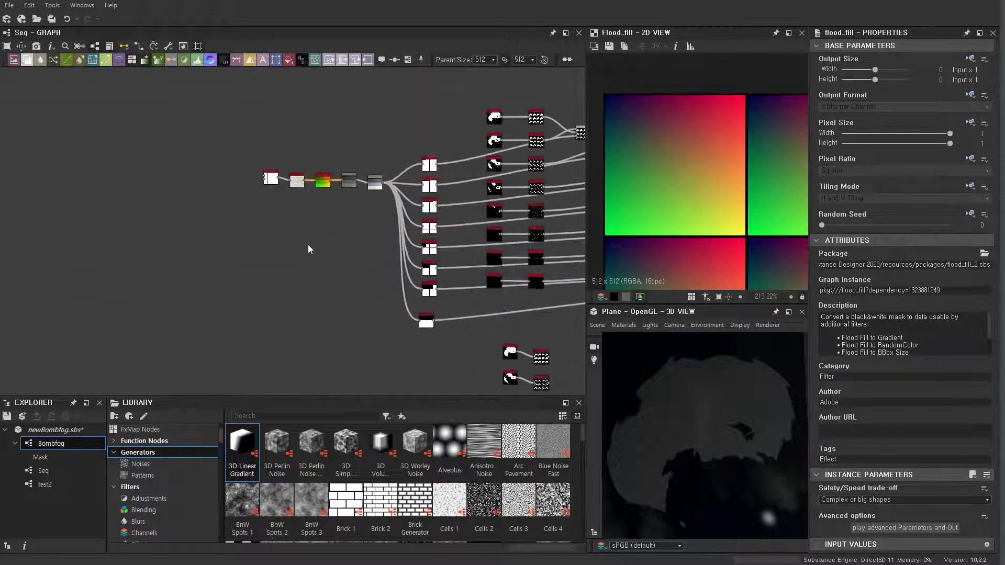
{"action": "scroll", "coordinate": [294, 164], "scroll_direction": "up", "scroll_amount": 2}
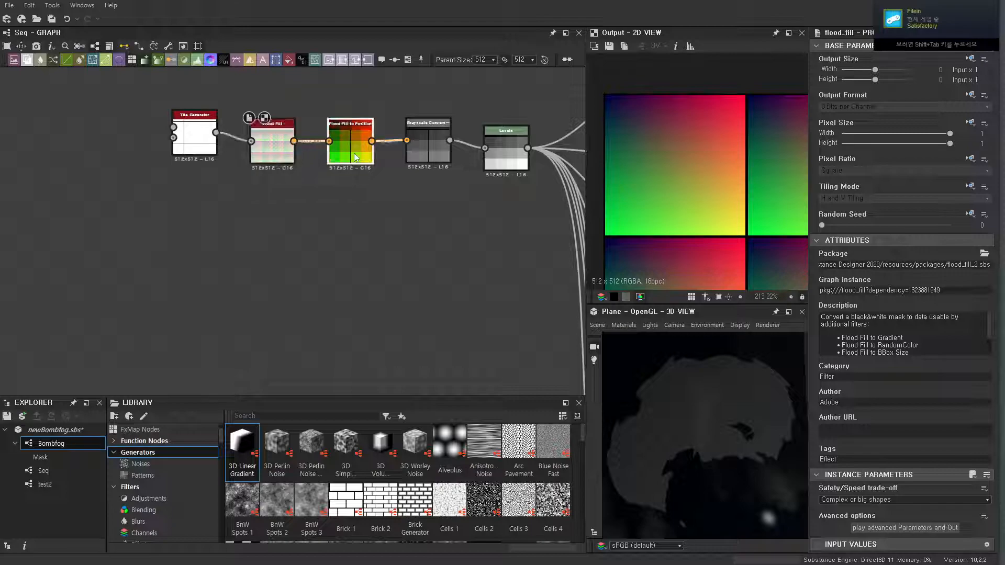
{"action": "double_click", "coordinate": [350, 142]}
{"action": "double_click", "coordinate": [426, 151]}
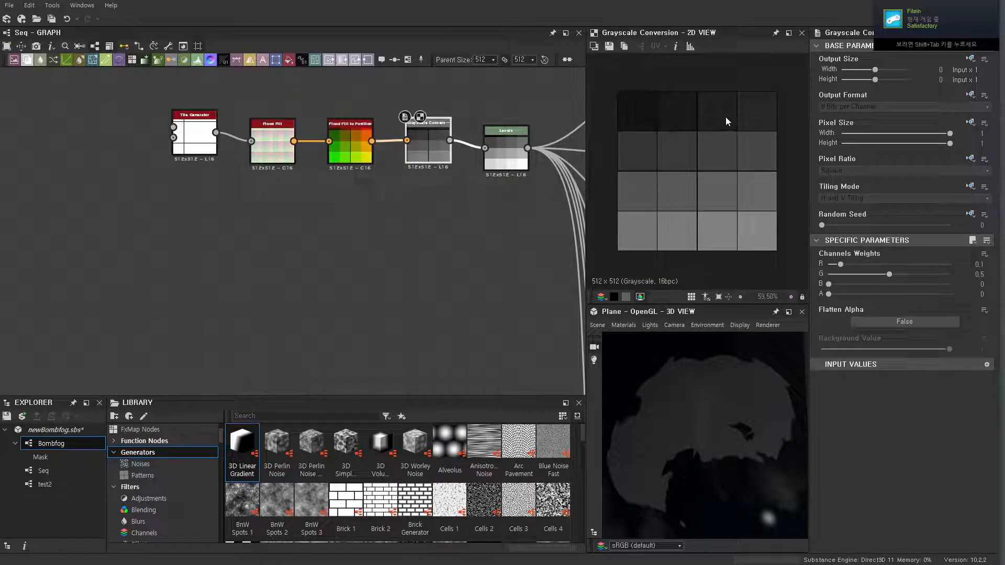
{"action": "scroll", "coordinate": [508, 227], "scroll_direction": "down", "scroll_amount": 3}
Examine the existing Histogram Scan nodes one by one, comparing their masks and Position values.
{"action": "scroll", "coordinate": [402, 123], "scroll_direction": "up", "scroll_amount": 2}
{"action": "double_click", "coordinate": [367, 128]}
{"action": "double_click", "coordinate": [367, 172]}
{"action": "double_click", "coordinate": [368, 223]}
{"action": "double_click", "coordinate": [367, 258]}
{"action": "double_click", "coordinate": [367, 302]}
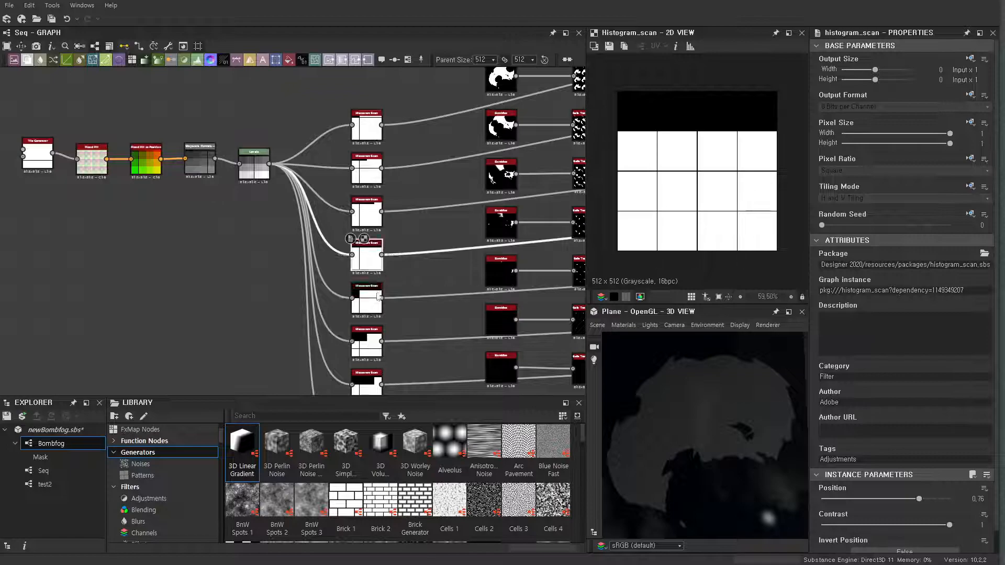
{"action": "double_click", "coordinate": [379, 349]}
{"action": "scroll", "coordinate": [390, 352], "scroll_direction": "down", "scroll_amount": 5}
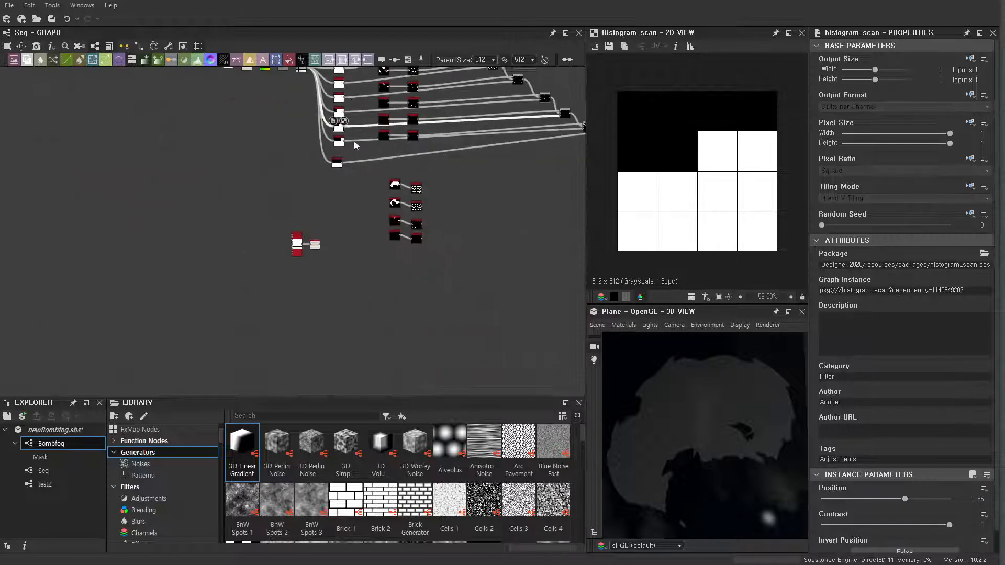
{"action": "scroll", "coordinate": [393, 350], "scroll_direction": "up", "scroll_amount": 4}
{"action": "scroll", "coordinate": [367, 315], "scroll_direction": "down", "scroll_amount": 2}
{"action": "scroll", "coordinate": [351, 183], "scroll_direction": "up", "scroll_amount": 3}
{"action": "scroll", "coordinate": [388, 171], "scroll_direction": "up", "scroll_amount": 4}
{"action": "scroll", "coordinate": [330, 168], "scroll_direction": "up", "scroll_amount": 4}
{"action": "scroll", "coordinate": [326, 154], "scroll_direction": "down", "scroll_amount": 7}
Add a Flood Fill to Position node after the new Flood Fill and inspect its colour grid.
{"action": "middle_click_drag", "start_coordinate": [384, 228], "coordinate": [297, 75]}
{"action": "scroll", "coordinate": [297, 76], "scroll_direction": "down", "scroll_amount": 2}
{"action": "left_click", "coordinate": [323, 273]}
{"action": "key", "text": "space"}
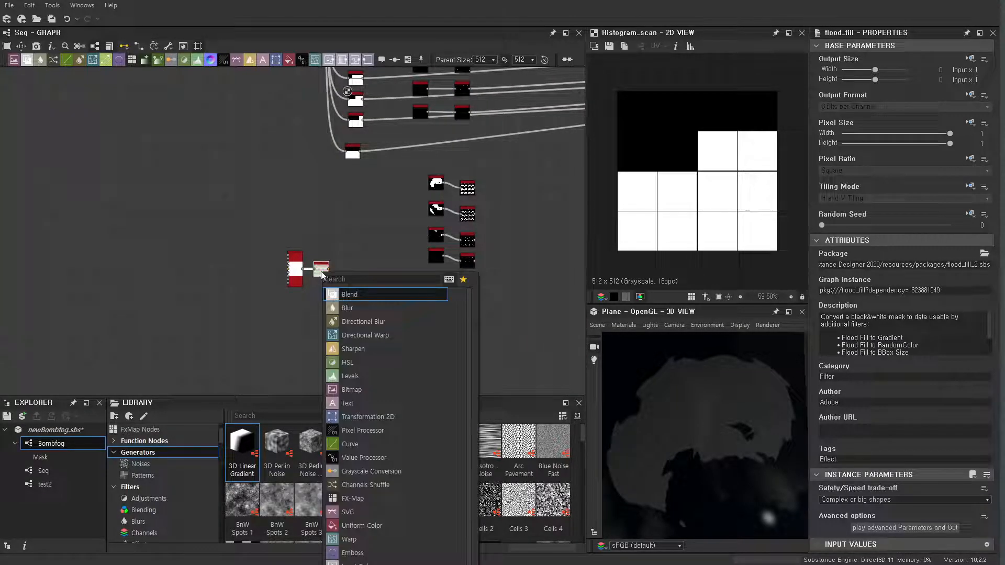
{"action": "type", "text": "floo"}
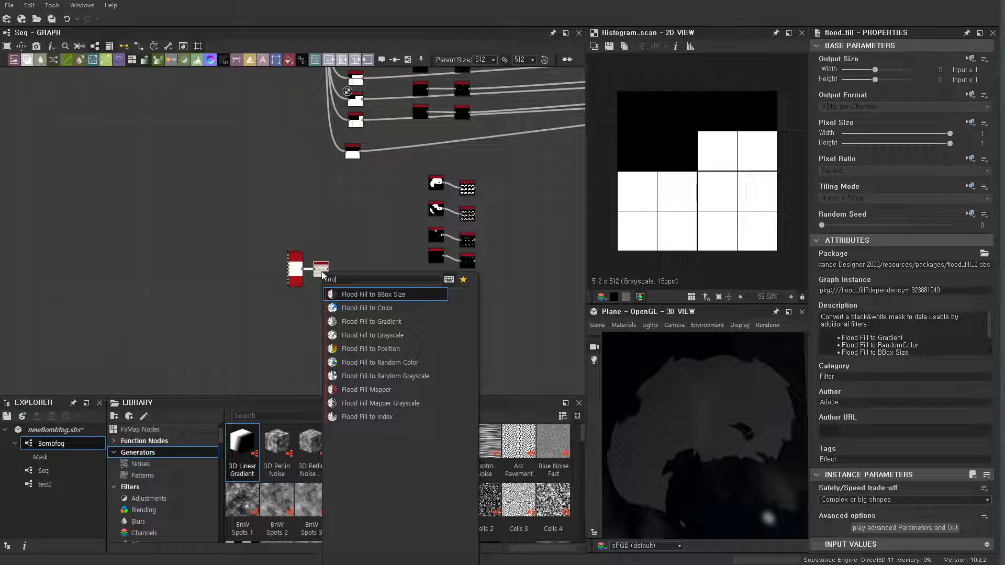
{"action": "left_click", "coordinate": [369, 348]}
{"action": "scroll", "coordinate": [351, 303], "scroll_direction": "up", "scroll_amount": 1}
{"action": "scroll", "coordinate": [351, 309], "scroll_direction": "up", "scroll_amount": 5}
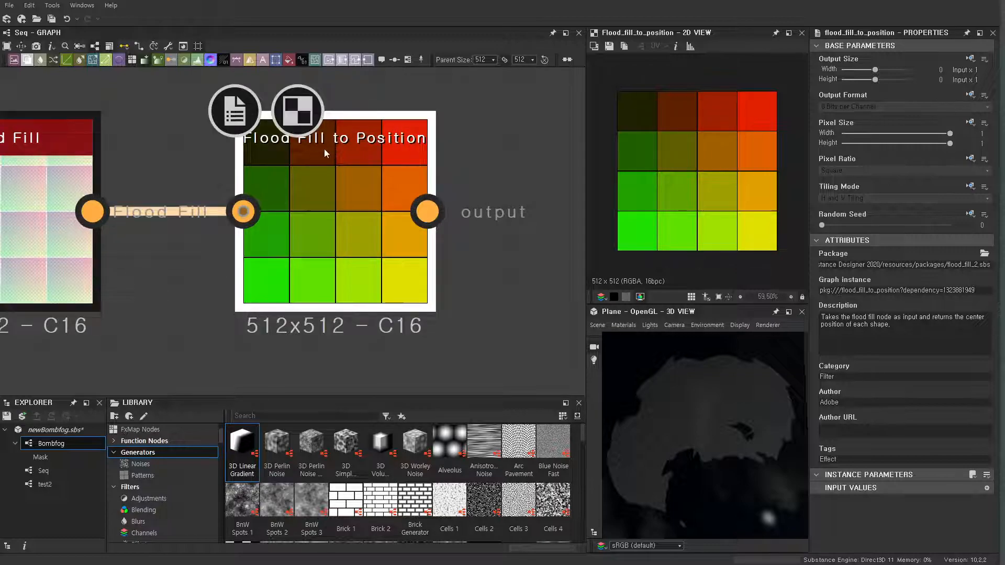
Add a Grayscale Conversion node and feed it from the new Flood Fill to Position output.
{"action": "scroll", "coordinate": [361, 184], "scroll_direction": "down", "scroll_amount": 5}
{"action": "scroll", "coordinate": [362, 220], "scroll_direction": "down", "scroll_amount": 3}
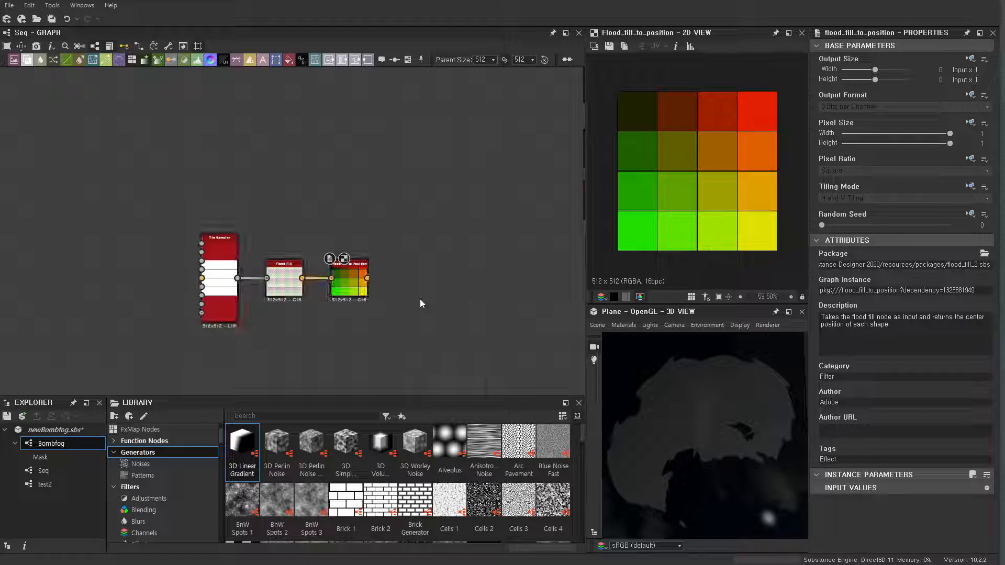
{"action": "key", "text": "space"}
{"action": "type", "text": "gra"}
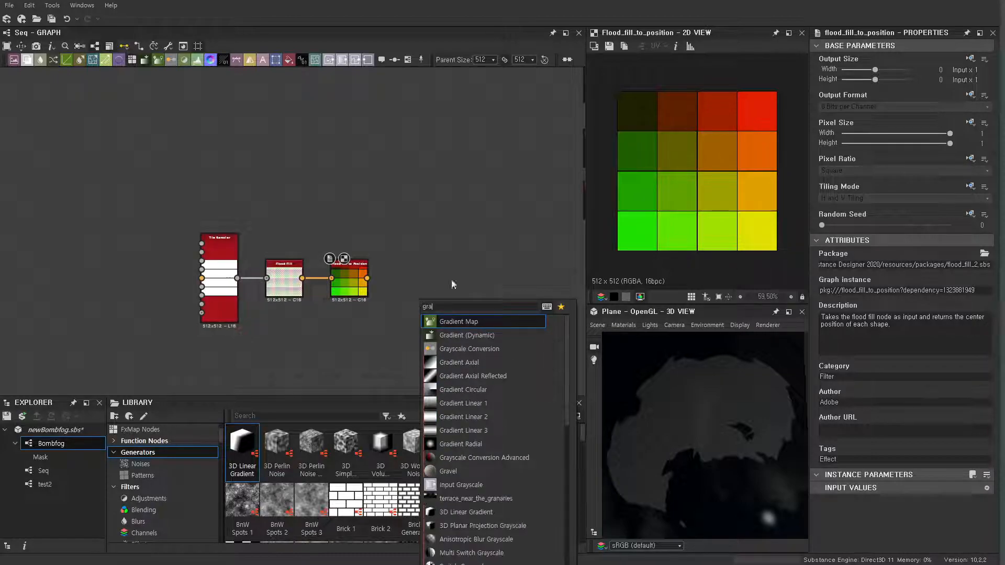
{"action": "left_click", "coordinate": [489, 348]}
{"action": "left_click", "coordinate": [411, 302]}
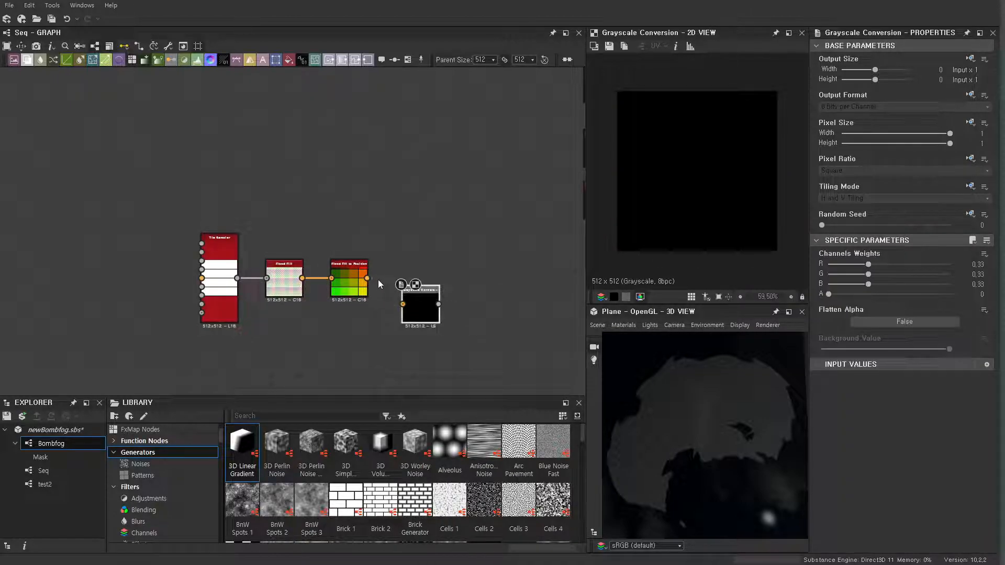
{"action": "left_click", "coordinate": [978, 264]}
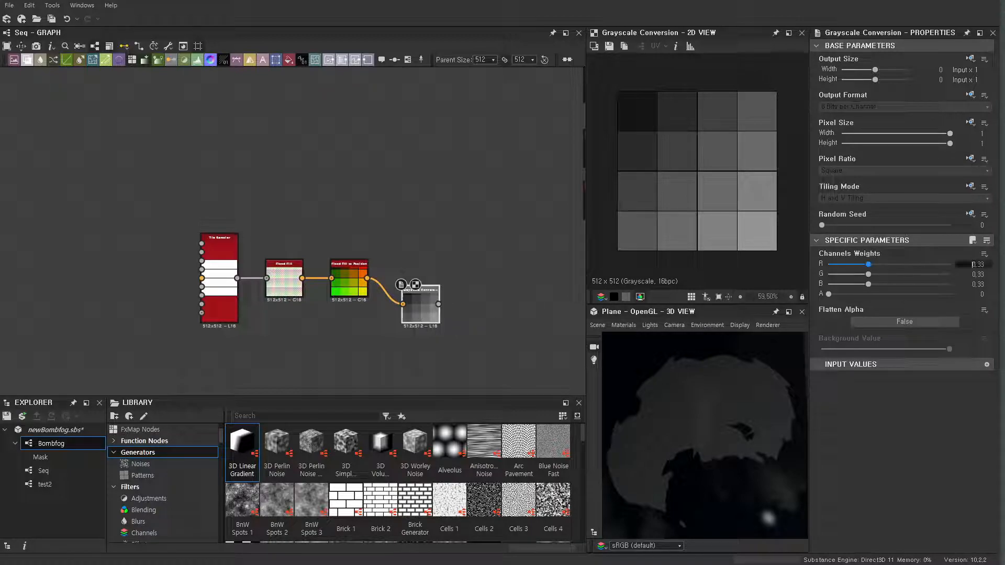
{"action": "key", "text": "Tab"}
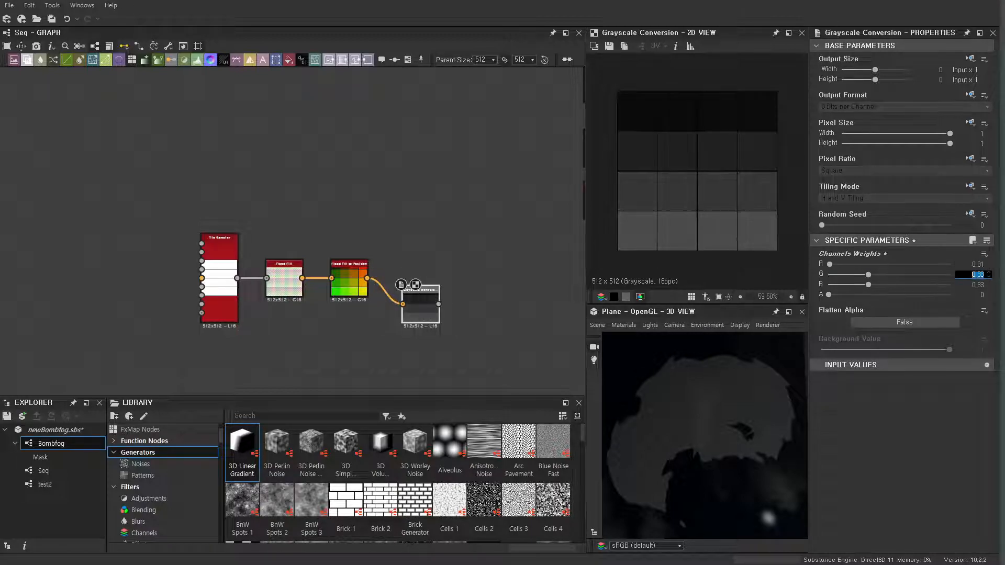
{"action": "type", "text": ".05"}
{"action": "key", "text": "Return"}
{"action": "key", "text": "shift+Tab"}
{"action": "type", "text": ".1"}
{"action": "key", "text": "Tab"}
{"action": "type", "text": ".5"}
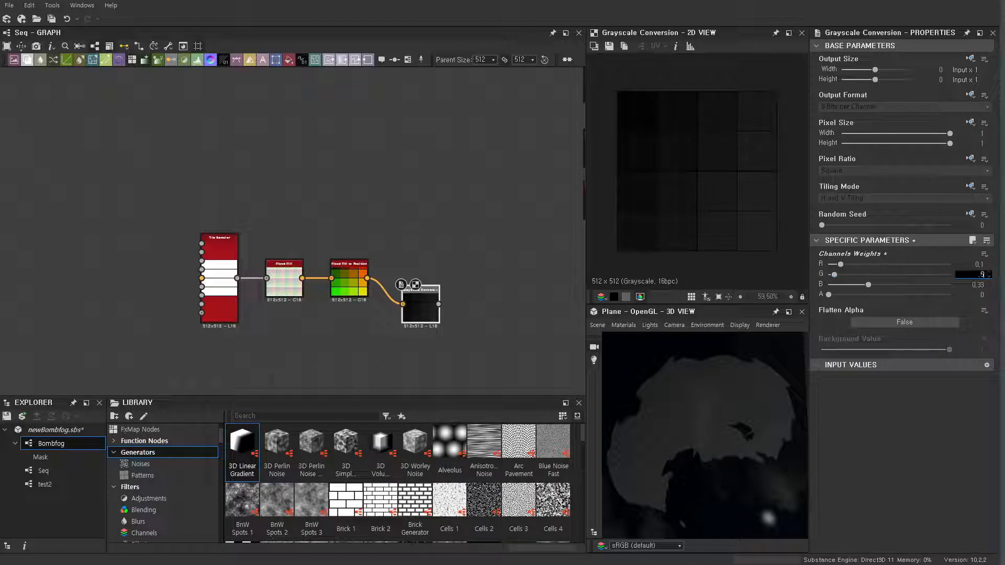
{"action": "key", "text": "Return"}
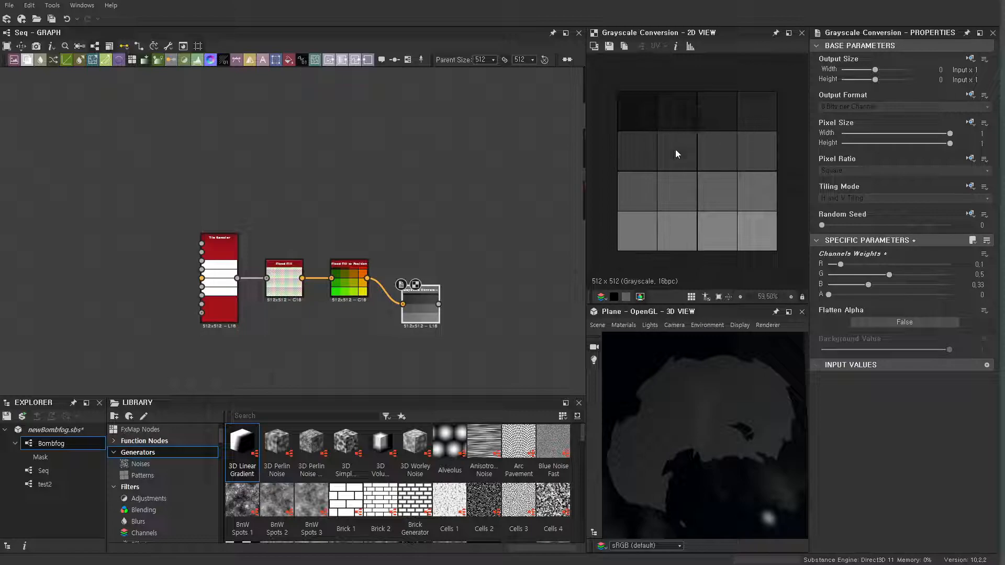
Add a Levels node after the new Grayscale Conversion.
{"action": "scroll", "coordinate": [397, 329], "scroll_direction": "down", "scroll_amount": 2}
{"action": "middle_click_drag", "start_coordinate": [411, 321], "coordinate": [306, 311]}
{"action": "scroll", "coordinate": [307, 311], "scroll_direction": "up", "scroll_amount": 2}
{"action": "key", "text": "space"}
{"action": "type", "text": "le"}
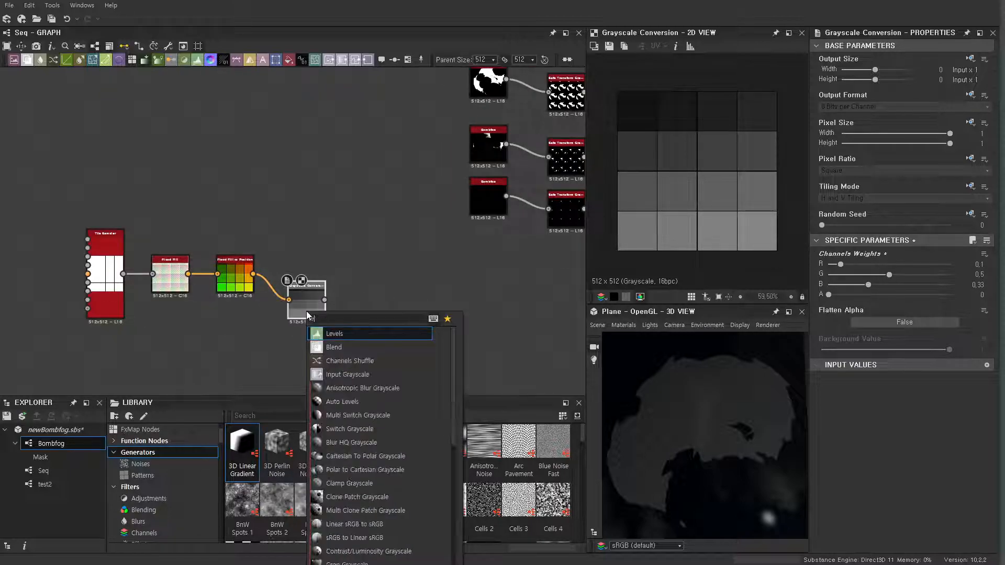
{"action": "left_click", "coordinate": [380, 334]}
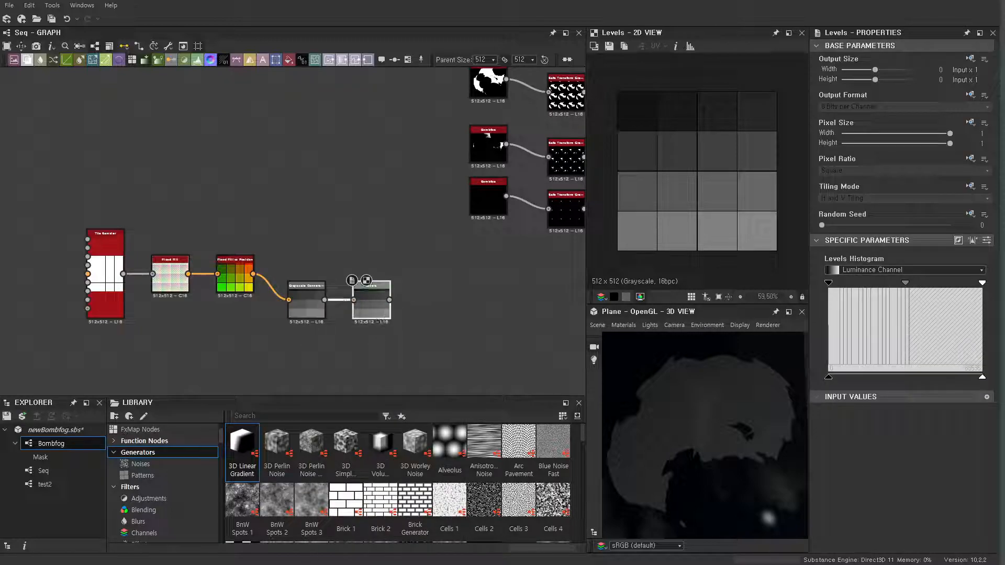
Pull the Levels input black and white points inward to the ends of the occupied histogram range.
{"action": "left_click_drag", "start_coordinate": [983, 287], "coordinate": [908, 286]}
{"action": "left_click_drag", "start_coordinate": [828, 284], "coordinate": [840, 287]}
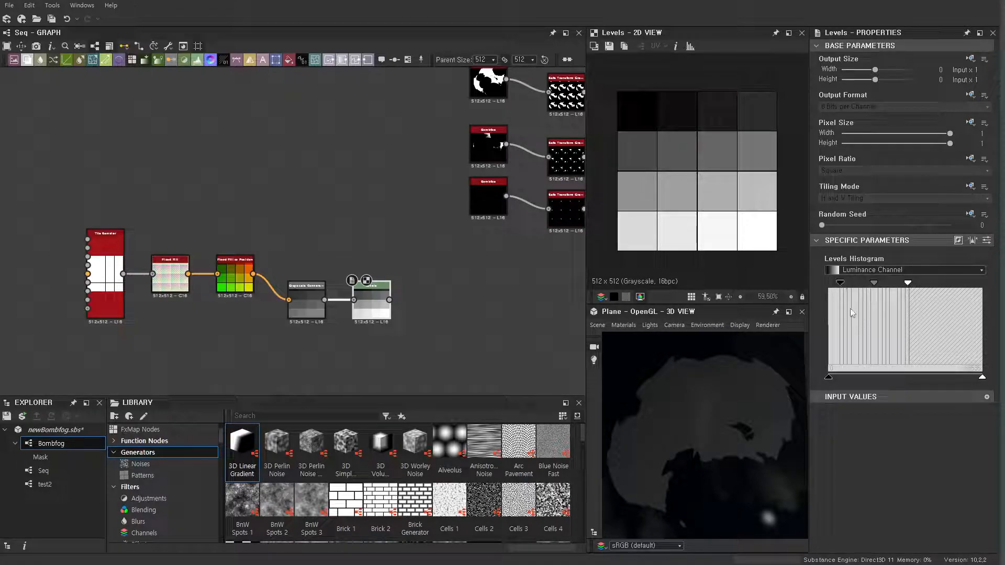
{"action": "left_click_drag", "start_coordinate": [908, 285], "coordinate": [909, 288]}
Add a Histogram Scan after the new Levels node and set its Position and Contrast to 1.
{"action": "key", "text": "space"}
{"action": "type", "text": "hi"}
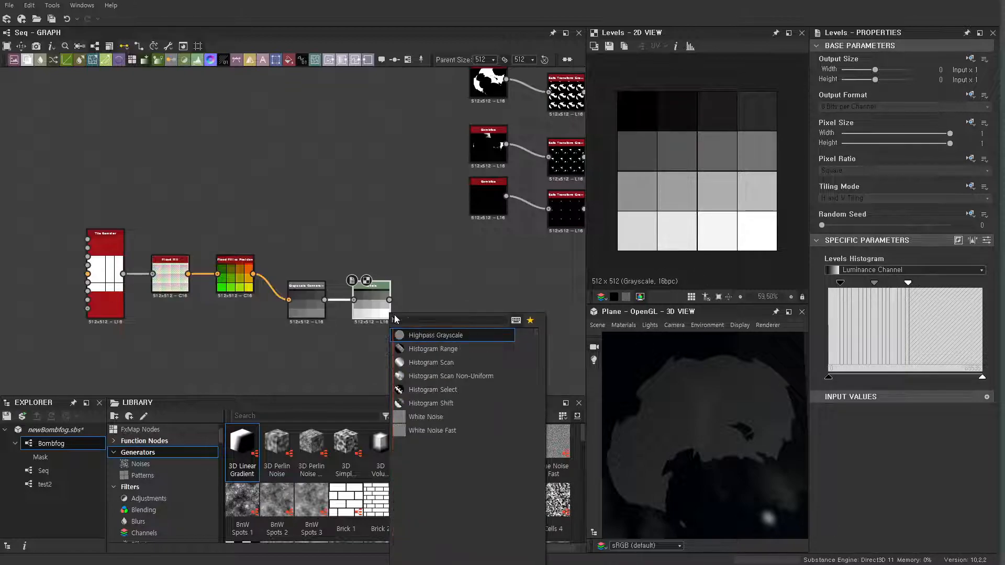
{"action": "left_click", "coordinate": [440, 362]}
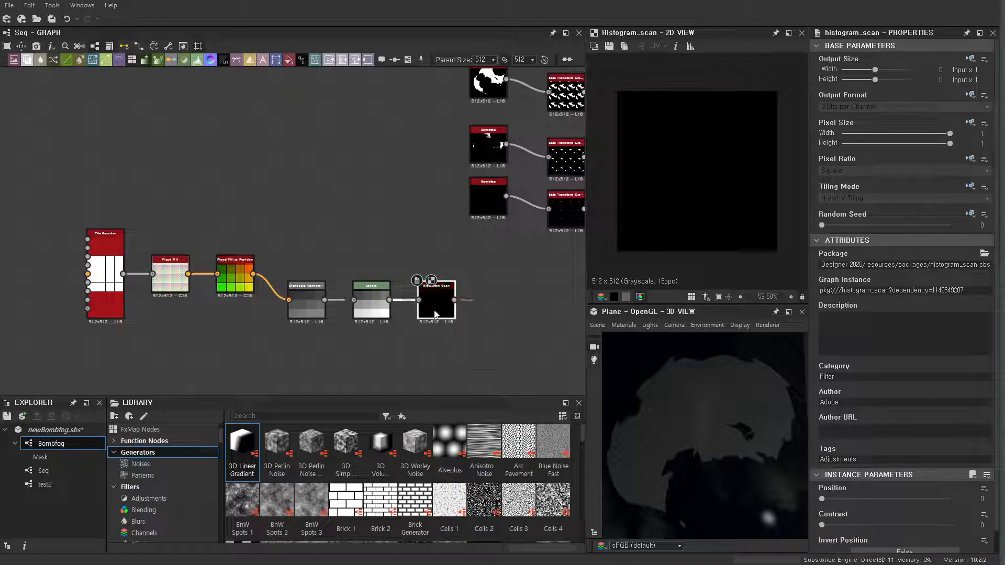
{"action": "left_click_drag", "start_coordinate": [826, 504], "coordinate": [969, 511]}
{"action": "left_click_drag", "start_coordinate": [823, 525], "coordinate": [958, 500]}
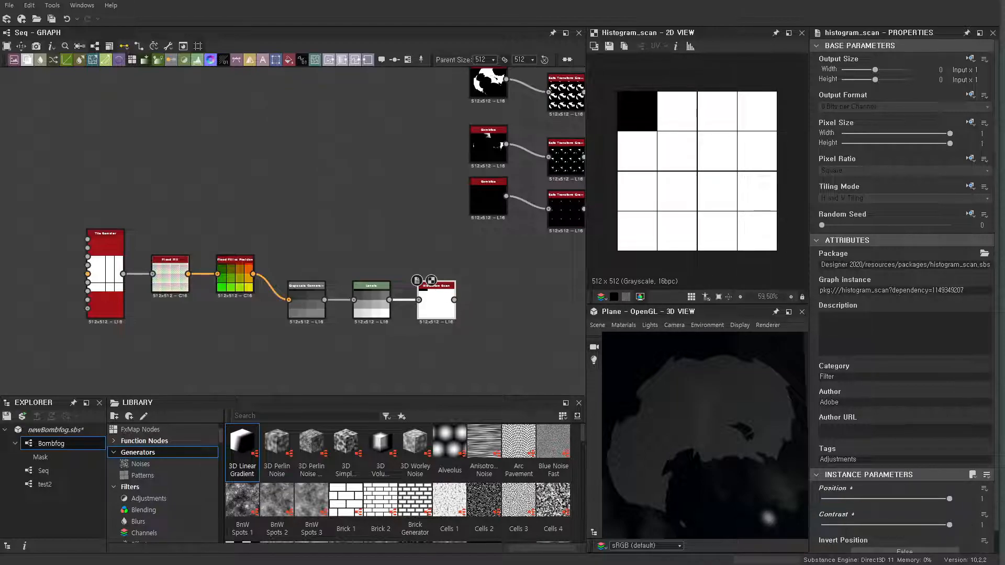
Move the new Tile Sampler chain below the four Bombfog rows, with the Histogram Scan set above the Levels node.
{"action": "scroll", "coordinate": [361, 340], "scroll_direction": "down", "scroll_amount": 2}
{"action": "middle_click_drag", "start_coordinate": [375, 332], "coordinate": [328, 277]}
{"action": "left_click_drag", "start_coordinate": [111, 197], "coordinate": [345, 282]}
{"action": "left_click", "coordinate": [392, 313]}
{"action": "scroll", "coordinate": [398, 321], "scroll_direction": "down", "scroll_amount": 2}
{"action": "middle_click_drag", "start_coordinate": [402, 324], "coordinate": [380, 338]}
{"action": "left_click_drag", "start_coordinate": [160, 220], "coordinate": [385, 296]}
{"action": "left_click_drag", "start_coordinate": [115, 256], "coordinate": [324, 347]}
{"action": "left_click", "coordinate": [385, 353]}
Duplicate the Histogram Scan three times with the Levels input connected, and stack the copies below the original.
{"action": "left_click", "coordinate": [386, 299]}
{"action": "key", "text": "ctrl+d"}
{"action": "left_click_drag", "start_coordinate": [300, 244], "coordinate": [398, 333]}
{"action": "key", "text": "ctrl+v"}
{"action": "left_click_drag", "start_coordinate": [291, 233], "coordinate": [406, 358]}
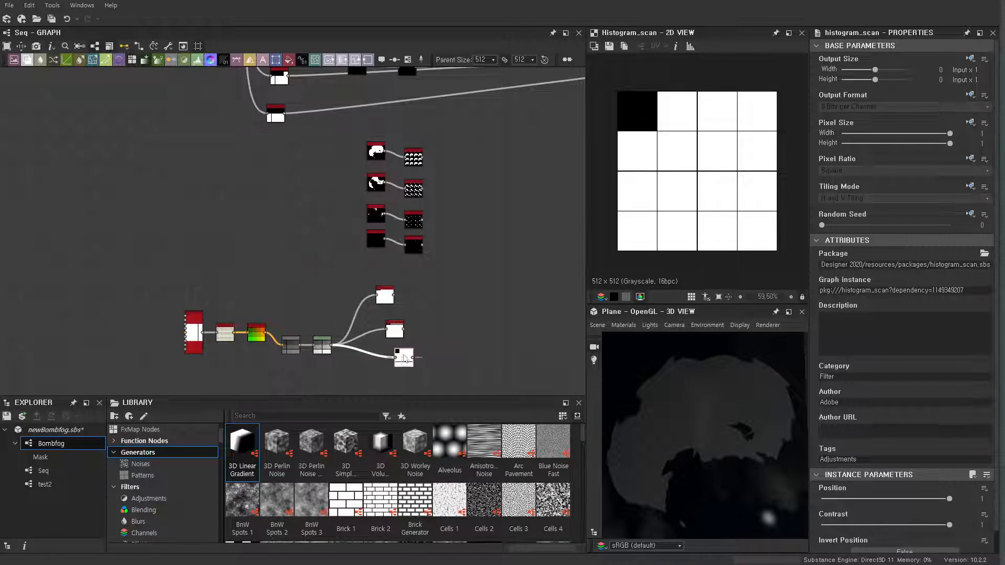
{"action": "middle_click_drag", "start_coordinate": [429, 346], "coordinate": [355, 205]}
{"action": "key", "text": "ctrl+v"}
{"action": "left_click_drag", "start_coordinate": [294, 236], "coordinate": [336, 260]}
Lower Position on the three Histogram Scan copies in steps, using 0.92 for the first and 0.82 for the last, and check all four masks.
{"action": "double_click", "coordinate": [322, 193]}
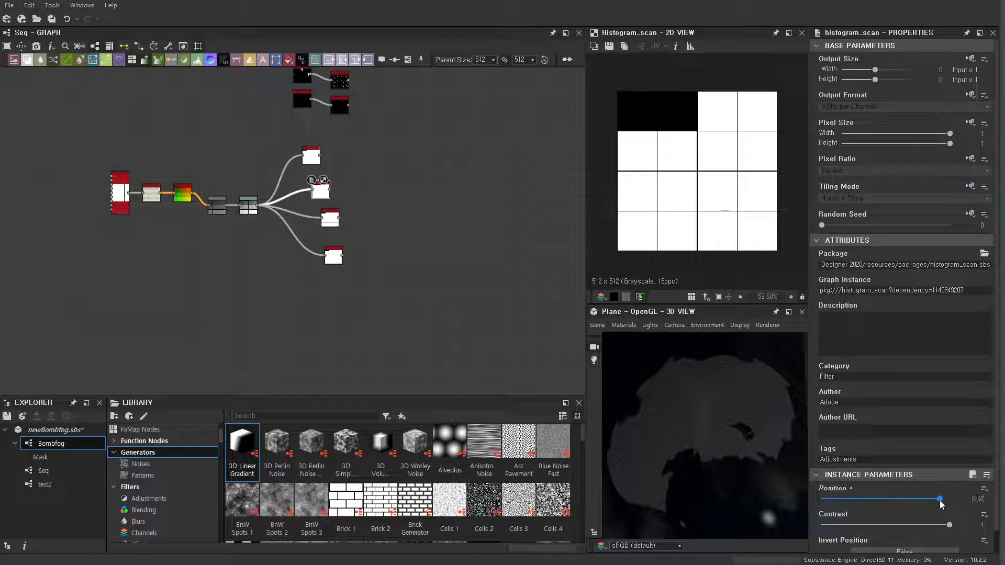
{"action": "double_click", "coordinate": [330, 218]}
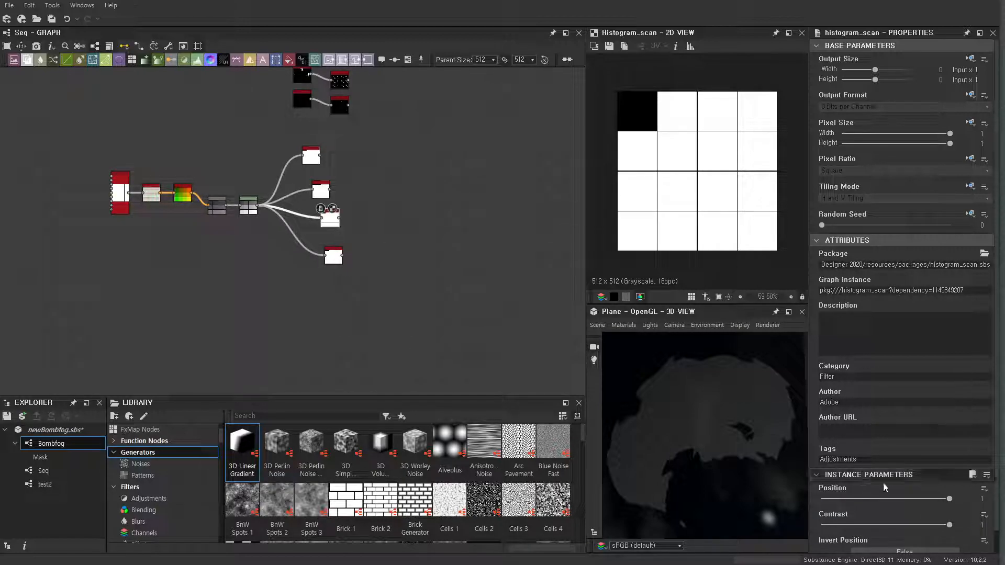
{"action": "left_click_drag", "start_coordinate": [942, 501], "coordinate": [927, 504]}
{"action": "double_click", "coordinate": [334, 256]}
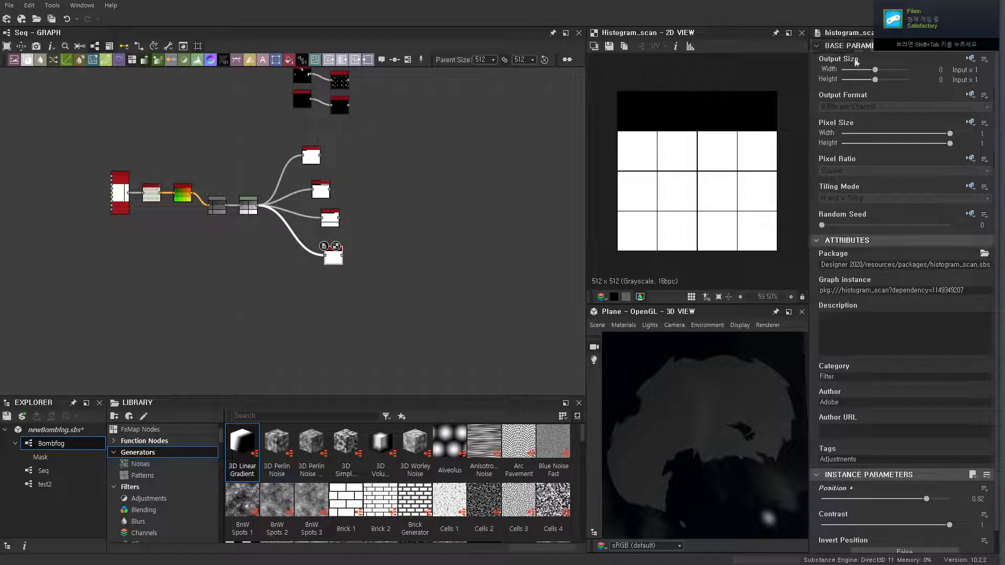
{"action": "double_click", "coordinate": [311, 156]}
{"action": "double_click", "coordinate": [321, 190]}
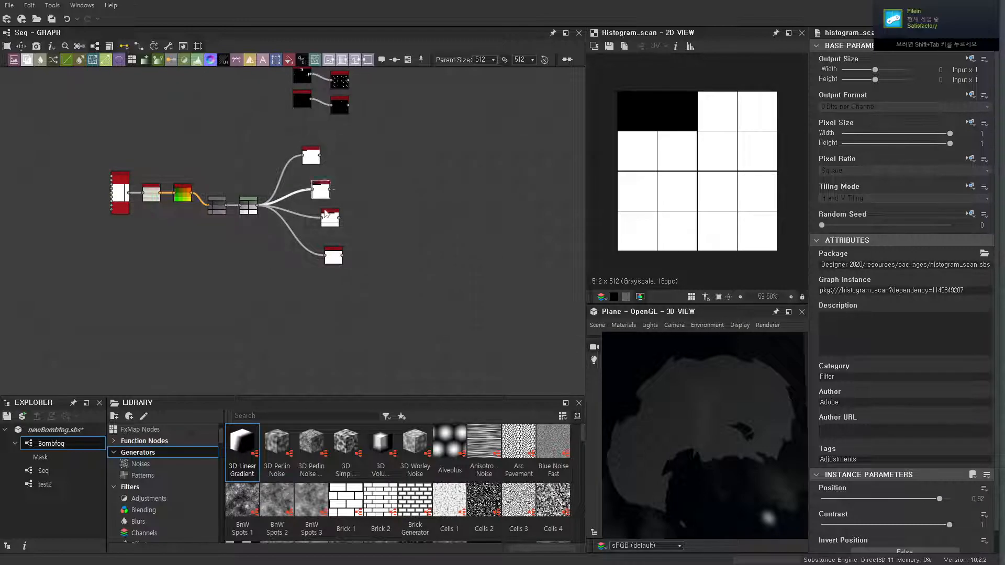
{"action": "double_click", "coordinate": [330, 218]}
{"action": "double_click", "coordinate": [334, 256]}
Add a Blend node in the empty space beside the Safe Transform nodes of the four new Bombfog rows.
{"action": "middle_click_drag", "start_coordinate": [385, 156], "coordinate": [417, 287]}
{"action": "scroll", "coordinate": [417, 287], "scroll_direction": "down", "scroll_amount": 1}
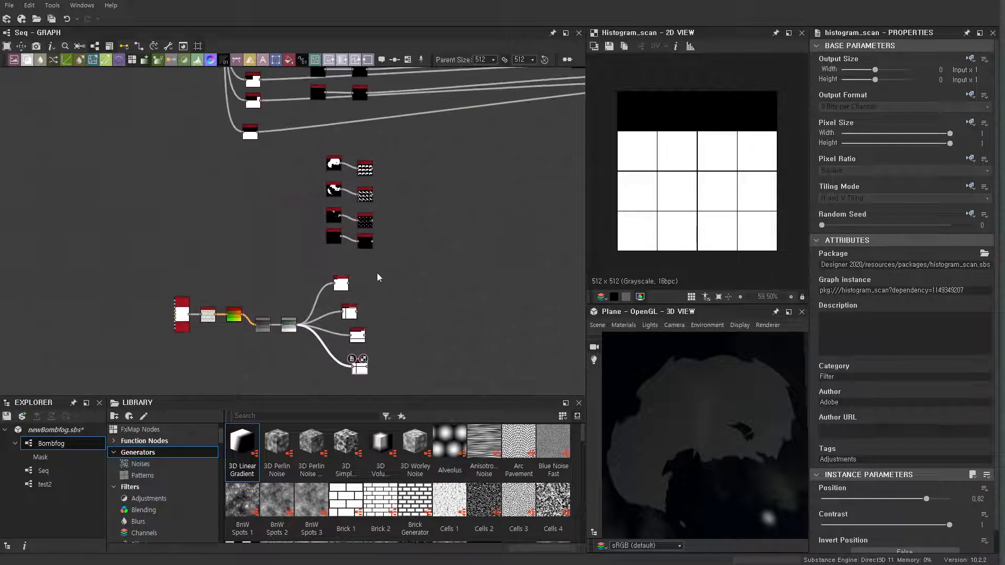
{"action": "scroll", "coordinate": [383, 173], "scroll_direction": "up", "scroll_amount": 2}
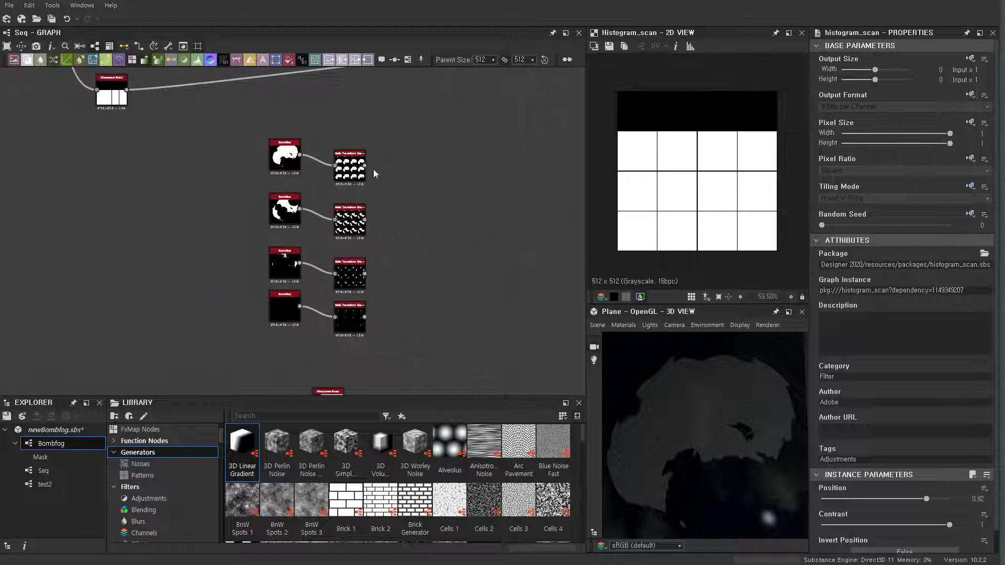
{"action": "double_click", "coordinate": [350, 167]}
{"action": "key", "text": "space"}
{"action": "type", "text": "blend"}
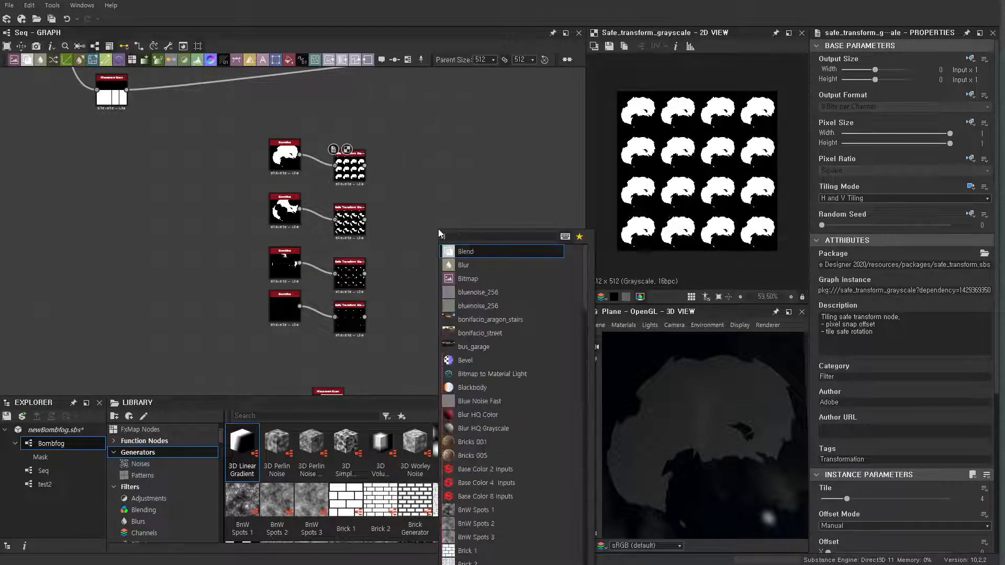
{"action": "left_click", "coordinate": [470, 258]}
{"action": "left_click_drag", "start_coordinate": [438, 233], "coordinate": [494, 243]}
{"action": "scroll", "coordinate": [373, 193], "scroll_direction": "up", "scroll_amount": 4}
{"action": "scroll", "coordinate": [379, 205], "scroll_direction": "down", "scroll_amount": 1}
{"action": "middle_click_drag", "start_coordinate": [379, 206], "coordinate": [252, 192]}
{"action": "middle_click_drag", "start_coordinate": [229, 229], "coordinate": [215, 222]}
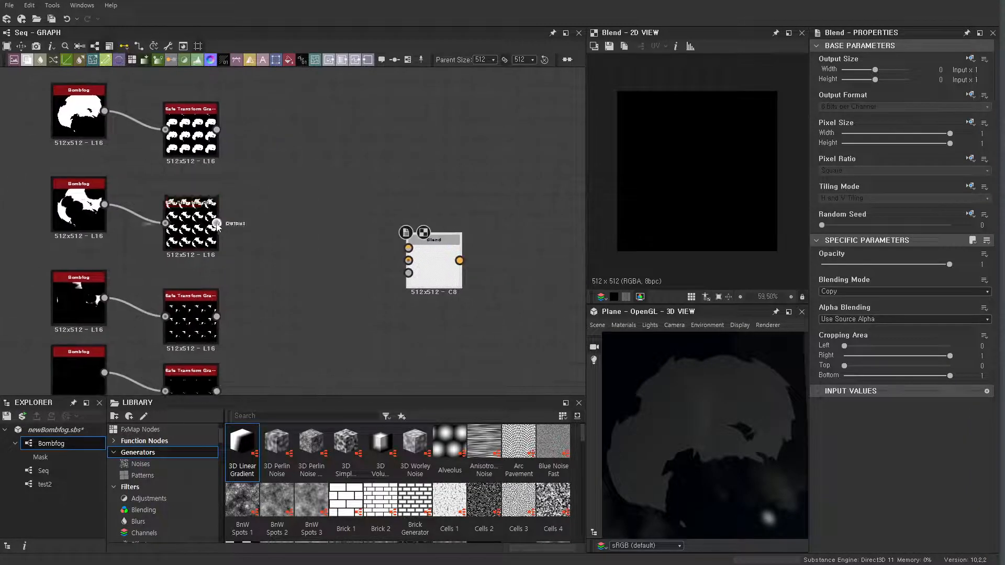
Feed the Blend with the first Safe Transform as foreground, the second as background, and the first Histogram Scan as opacity.
{"action": "left_click_drag", "start_coordinate": [217, 223], "coordinate": [409, 260]}
{"action": "left_click_drag", "start_coordinate": [216, 130], "coordinate": [408, 248]}
{"action": "scroll", "coordinate": [422, 249], "scroll_direction": "down", "scroll_amount": 3}
{"action": "middle_click_drag", "start_coordinate": [341, 265], "coordinate": [332, 173]}
{"action": "scroll", "coordinate": [365, 206], "scroll_direction": "up", "scroll_amount": 2}
{"action": "left_click_drag", "start_coordinate": [230, 378], "coordinate": [421, 154]}
{"action": "middle_click_drag", "start_coordinate": [480, 169], "coordinate": [486, 215]}
Swap the Blend's foreground and background connections so the second Bombfog row becomes the foreground.
{"action": "scroll", "coordinate": [485, 216], "scroll_direction": "up", "scroll_amount": 1}
{"action": "left_click_drag", "start_coordinate": [378, 152], "coordinate": [337, 189]}
{"action": "key", "text": "x"}
{"action": "scroll", "coordinate": [430, 201], "scroll_direction": "up", "scroll_amount": 3}
{"action": "scroll", "coordinate": [464, 164], "scroll_direction": "down", "scroll_amount": 2}
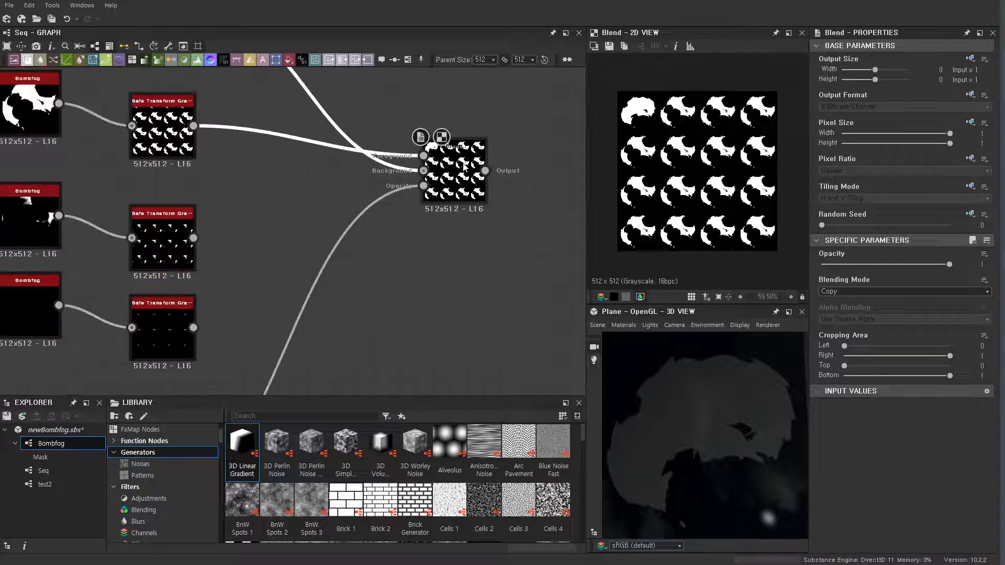
{"action": "middle_click_drag", "start_coordinate": [464, 167], "coordinate": [464, 190]}
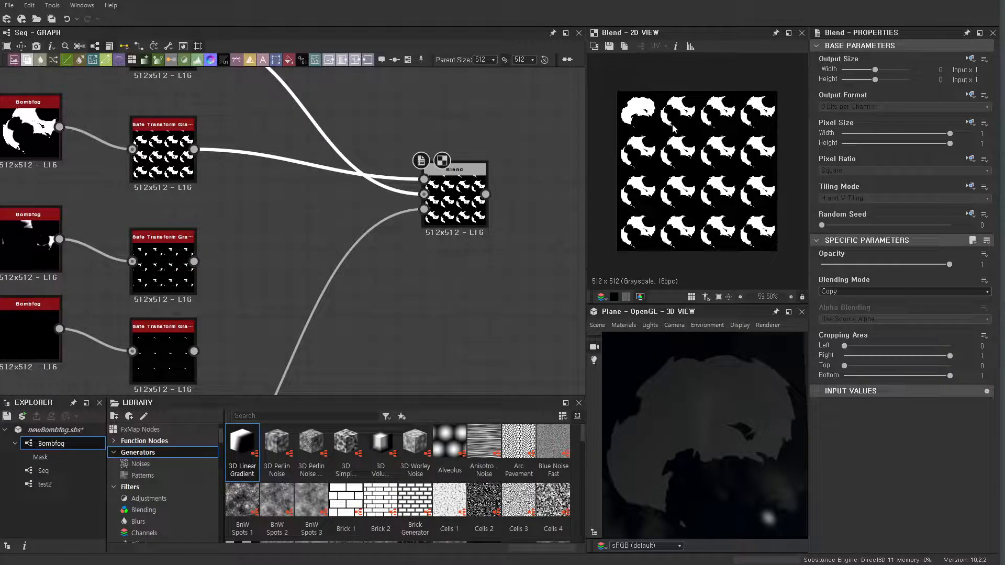
Add a second Blend node beyond the first one in the new four-row chain.
{"action": "scroll", "coordinate": [421, 175], "scroll_direction": "down", "scroll_amount": 5}
{"action": "key", "text": "space"}
{"action": "type", "text": "blend"}
{"action": "left_click", "coordinate": [427, 241]}
{"action": "scroll", "coordinate": [351, 200], "scroll_direction": "up", "scroll_amount": 3}
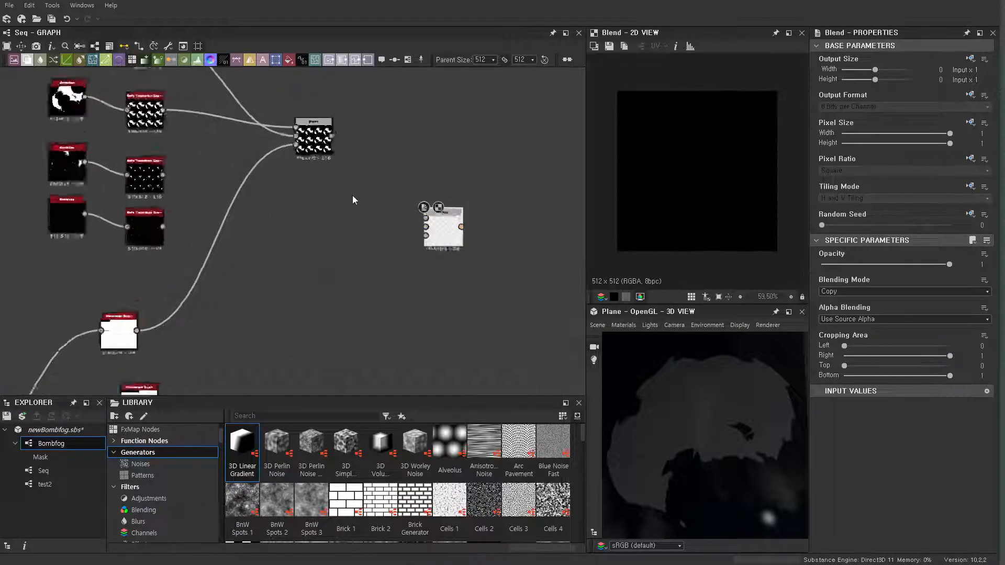
Connect the first Blend as the second Blend's background, the third Safe Transform as foreground, and the second Histogram Scan as opacity.
{"action": "left_click_drag", "start_coordinate": [327, 124], "coordinate": [443, 236]}
{"action": "left_click_drag", "start_coordinate": [126, 171], "coordinate": [440, 223]}
{"action": "scroll", "coordinate": [376, 275], "scroll_direction": "down", "scroll_amount": 3}
{"action": "left_click_drag", "start_coordinate": [182, 321], "coordinate": [406, 179]}
{"action": "scroll", "coordinate": [288, 191], "scroll_direction": "down", "scroll_amount": 1}
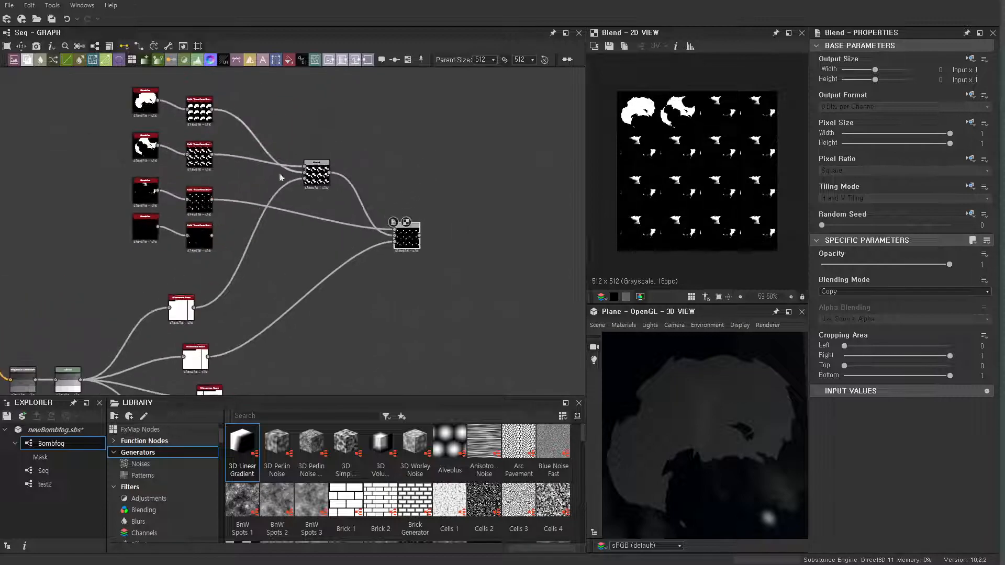
{"action": "left_click", "coordinate": [200, 110]}
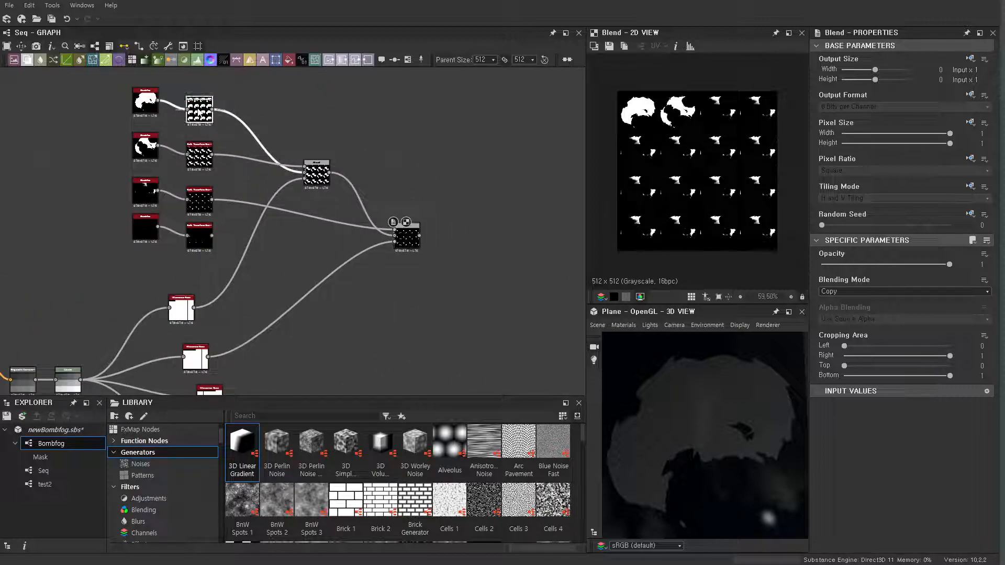
{"action": "left_click", "coordinate": [318, 178]}
{"action": "left_click", "coordinate": [407, 236]}
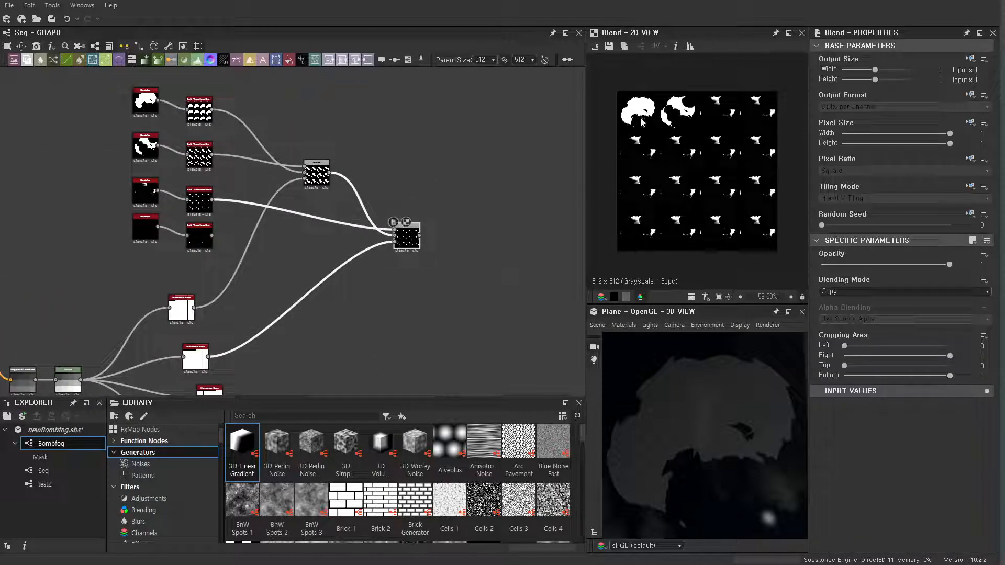
Add a third Blend node past the second Blend in the four-row chain.
{"action": "middle_click_drag", "start_coordinate": [242, 306], "coordinate": [221, 268]}
{"action": "left_click", "coordinate": [436, 239]}
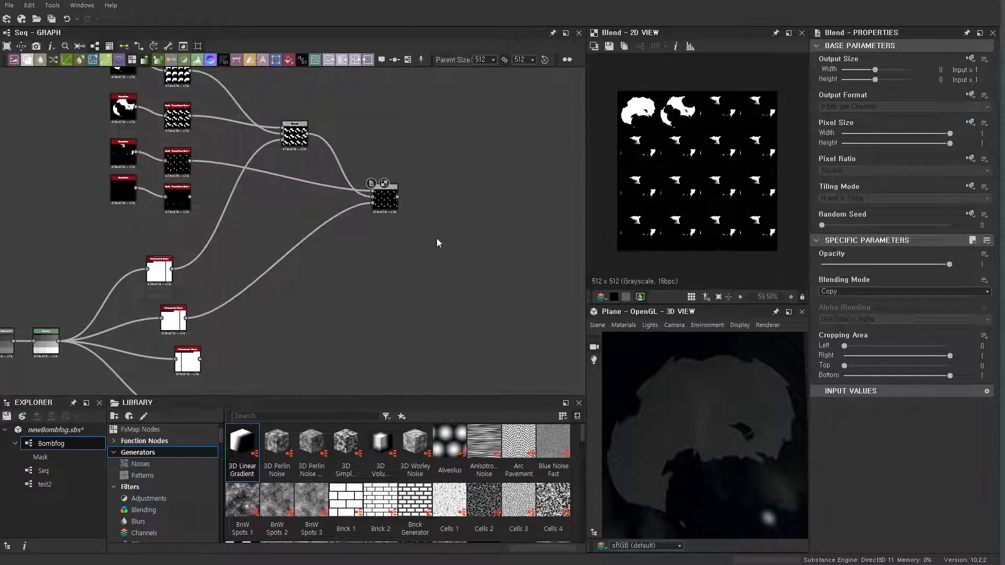
{"action": "key", "text": "space"}
{"action": "type", "text": "blend"}
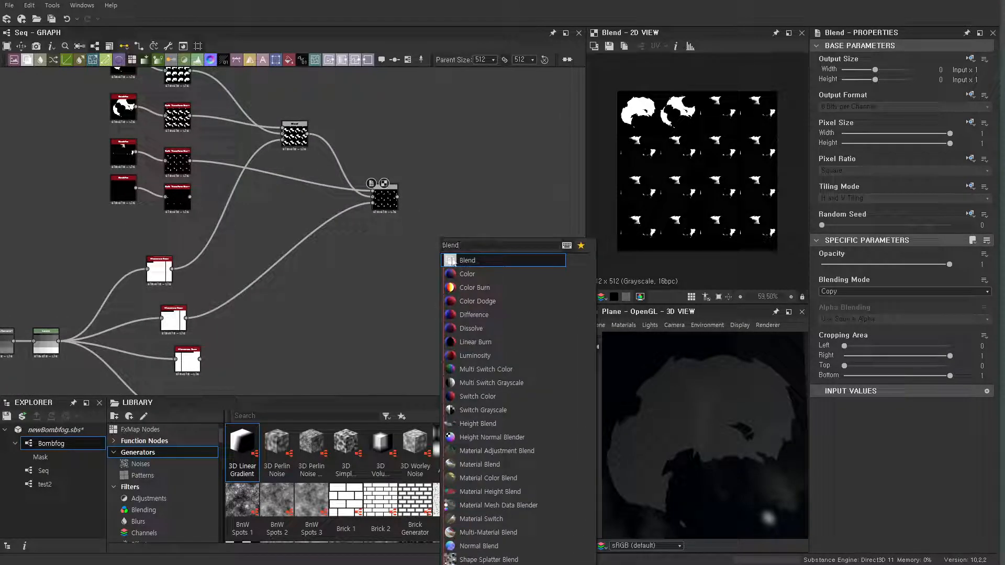
{"action": "left_click", "coordinate": [453, 261]}
Connect the second Blend as the third Blend's background, the fourth Safe Transform as foreground, and the third Histogram Scan as opacity.
{"action": "left_click_drag", "start_coordinate": [399, 198], "coordinate": [427, 235]}
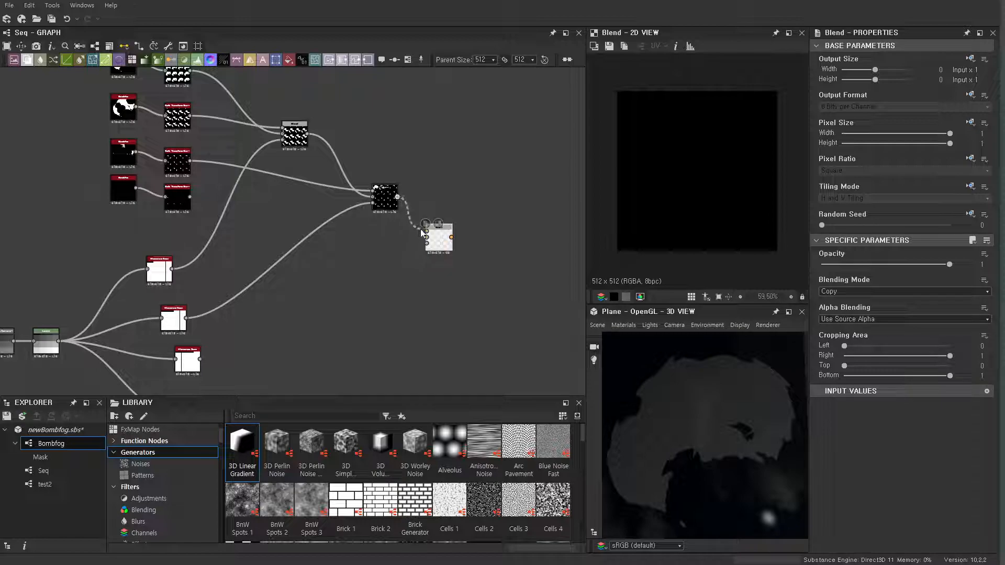
{"action": "left_click_drag", "start_coordinate": [190, 197], "coordinate": [426, 231]}
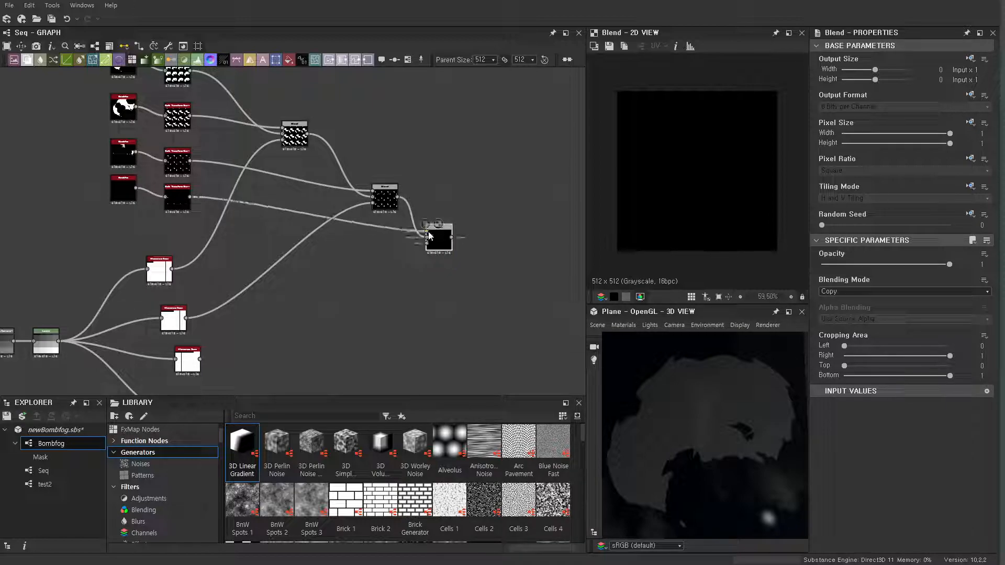
{"action": "middle_click_drag", "start_coordinate": [219, 371], "coordinate": [211, 295]}
{"action": "left_click_drag", "start_coordinate": [192, 284], "coordinate": [418, 168]}
{"action": "scroll", "coordinate": [432, 210], "scroll_direction": "up", "scroll_amount": 3}
{"action": "middle_click_drag", "start_coordinate": [432, 214], "coordinate": [441, 272]}
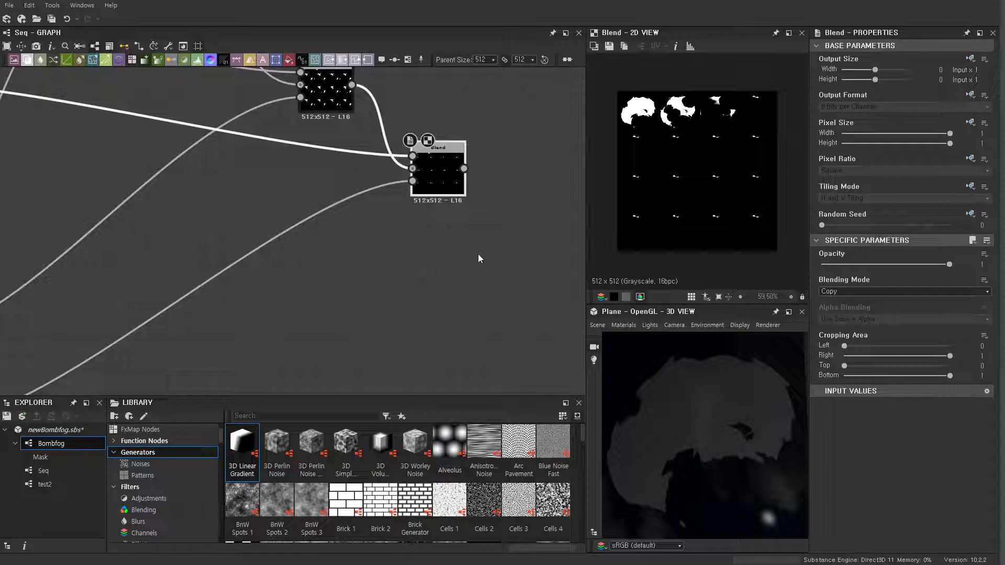
Examine the earlier eight-row chain by previewing its successive Blend outputs and the final Subtract Blend.
{"action": "scroll", "coordinate": [437, 267], "scroll_direction": "down", "scroll_amount": 6}
{"action": "scroll", "coordinate": [273, 156], "scroll_direction": "down", "scroll_amount": 2}
{"action": "middle_click_drag", "start_coordinate": [275, 102], "coordinate": [301, 314]}
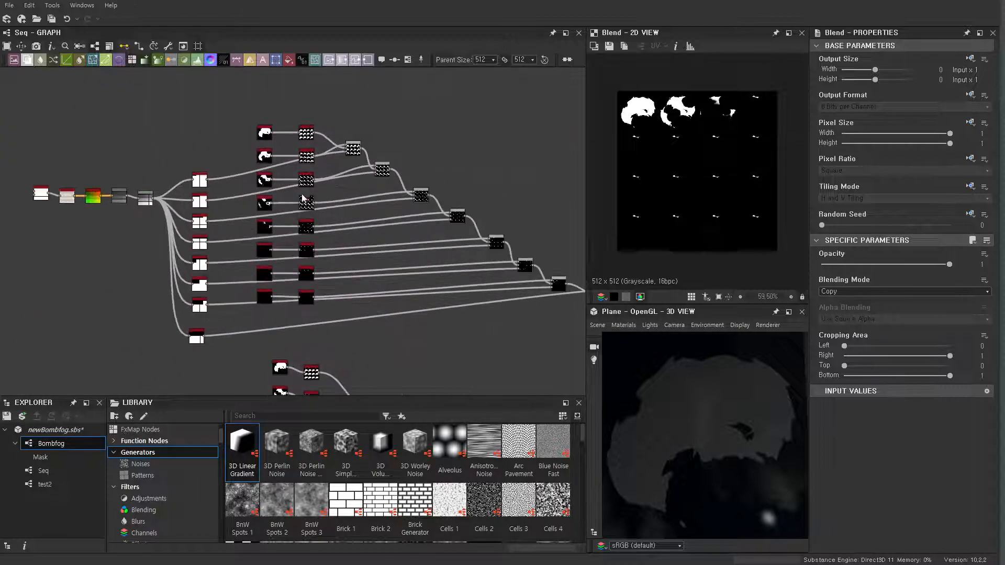
{"action": "scroll", "coordinate": [398, 206], "scroll_direction": "up", "scroll_amount": 3}
{"action": "scroll", "coordinate": [398, 206], "scroll_direction": "down", "scroll_amount": 4}
{"action": "middle_click_drag", "start_coordinate": [382, 199], "coordinate": [367, 185]}
{"action": "scroll", "coordinate": [360, 175], "scroll_direction": "up", "scroll_amount": 3}
{"action": "double_click", "coordinate": [401, 198]}
{"action": "double_click", "coordinate": [455, 237]}
{"action": "double_click", "coordinate": [509, 267]}
{"action": "double_click", "coordinate": [565, 304]}
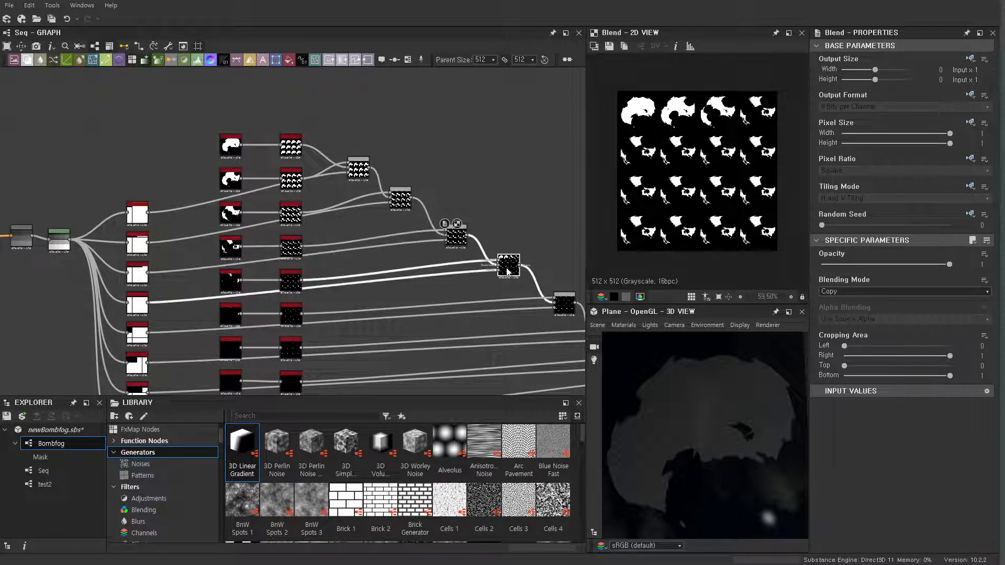
{"action": "middle_click_drag", "start_coordinate": [564, 314], "coordinate": [326, 193]}
{"action": "double_click", "coordinate": [481, 257]}
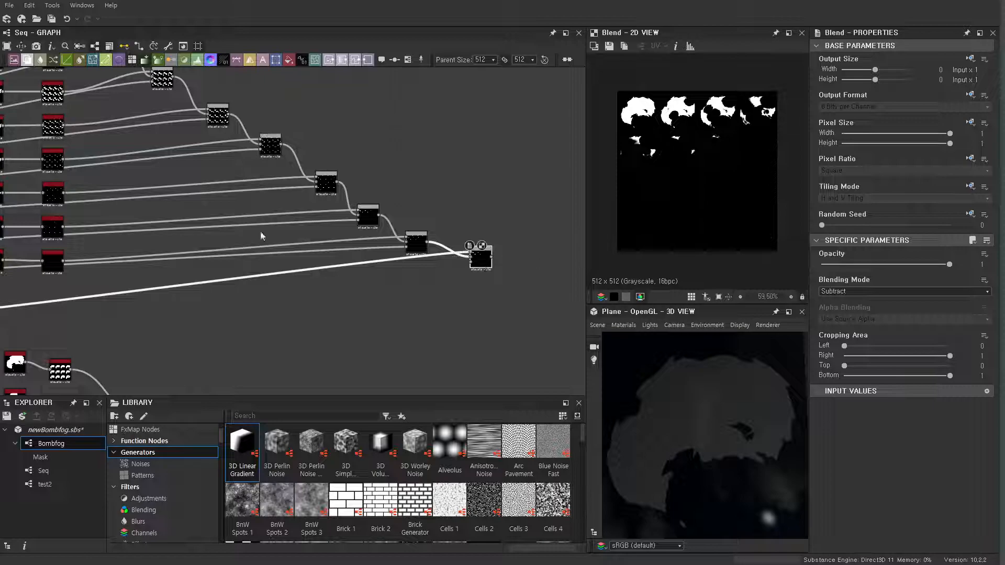
Select the eight Bombfog nodes of the upper chain, then its Safe Transform and Blend nodes, to review the layout.
{"action": "scroll", "coordinate": [259, 231], "scroll_direction": "down", "scroll_amount": 2}
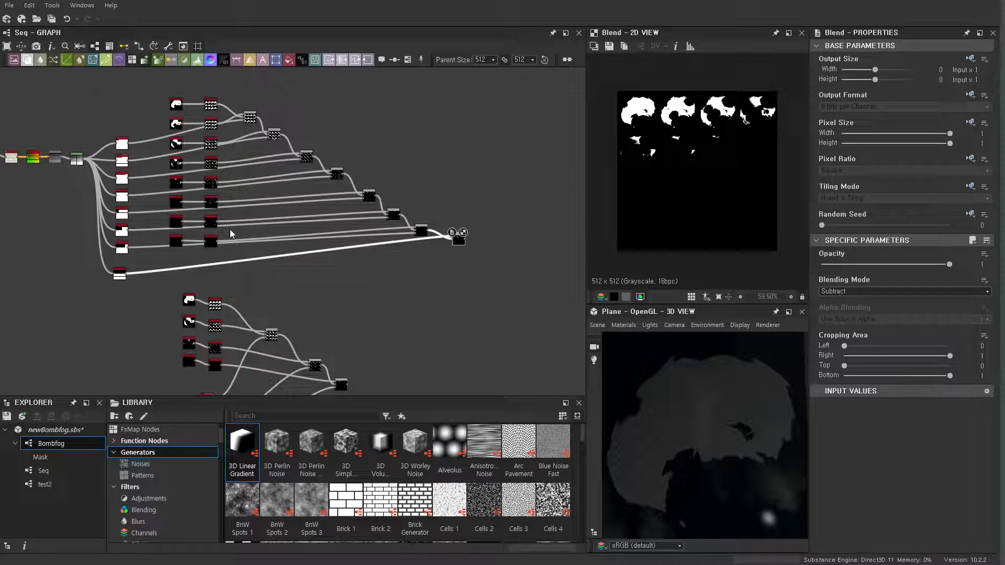
{"action": "left_click_drag", "start_coordinate": [160, 89], "coordinate": [184, 250]}
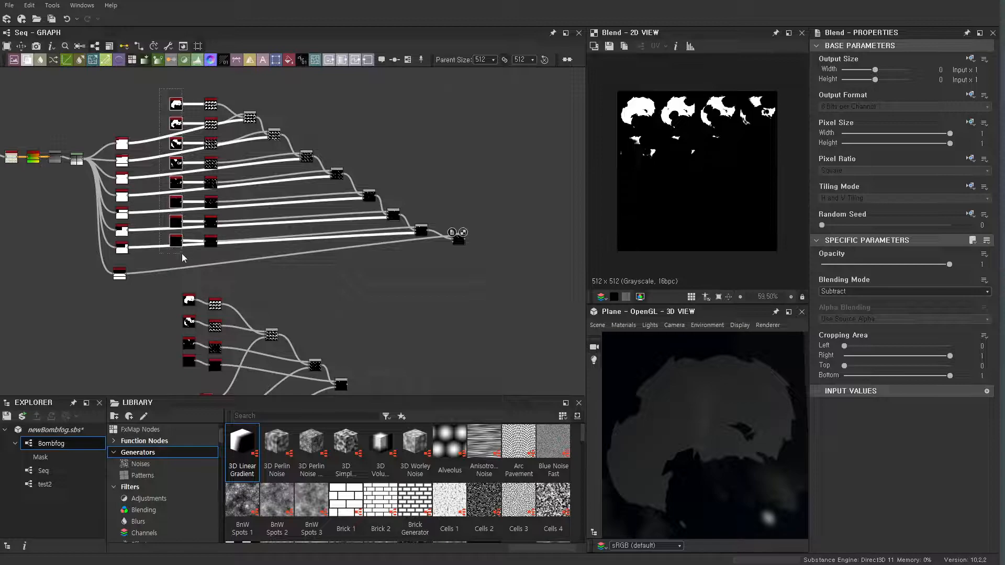
{"action": "left_click_drag", "start_coordinate": [208, 83], "coordinate": [503, 282]}
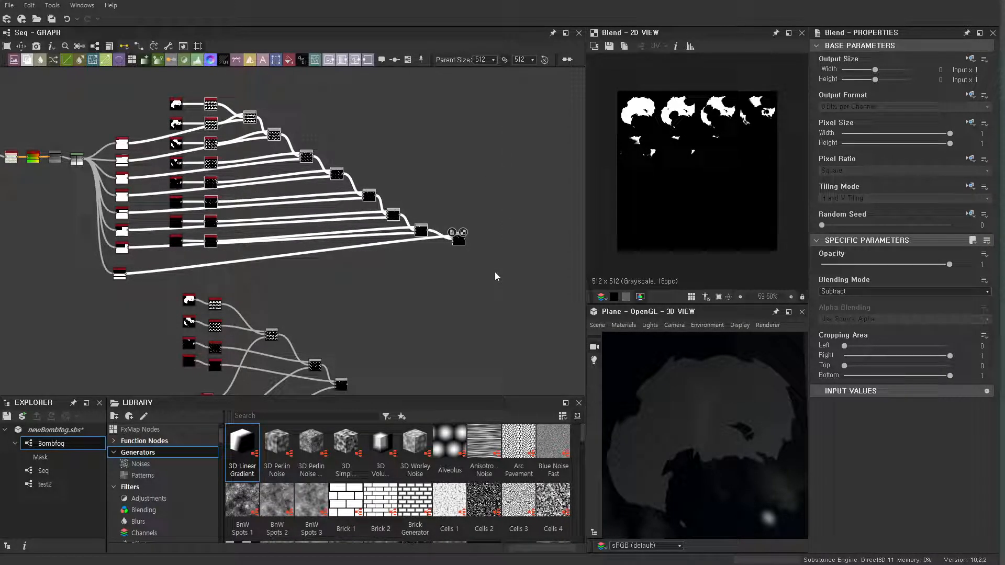